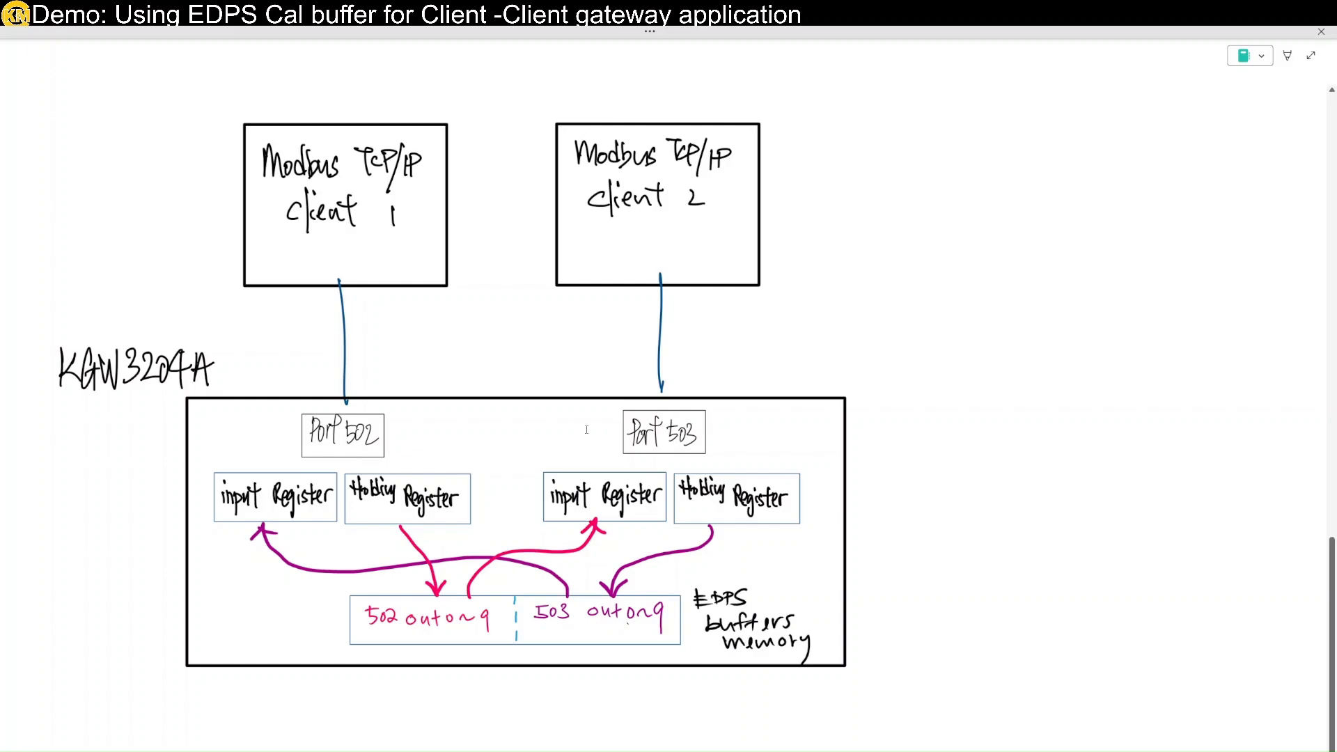
Return the OneNote gateway diagram to normal view and minimize OneNote to show the desktop
left_click(1310, 59)
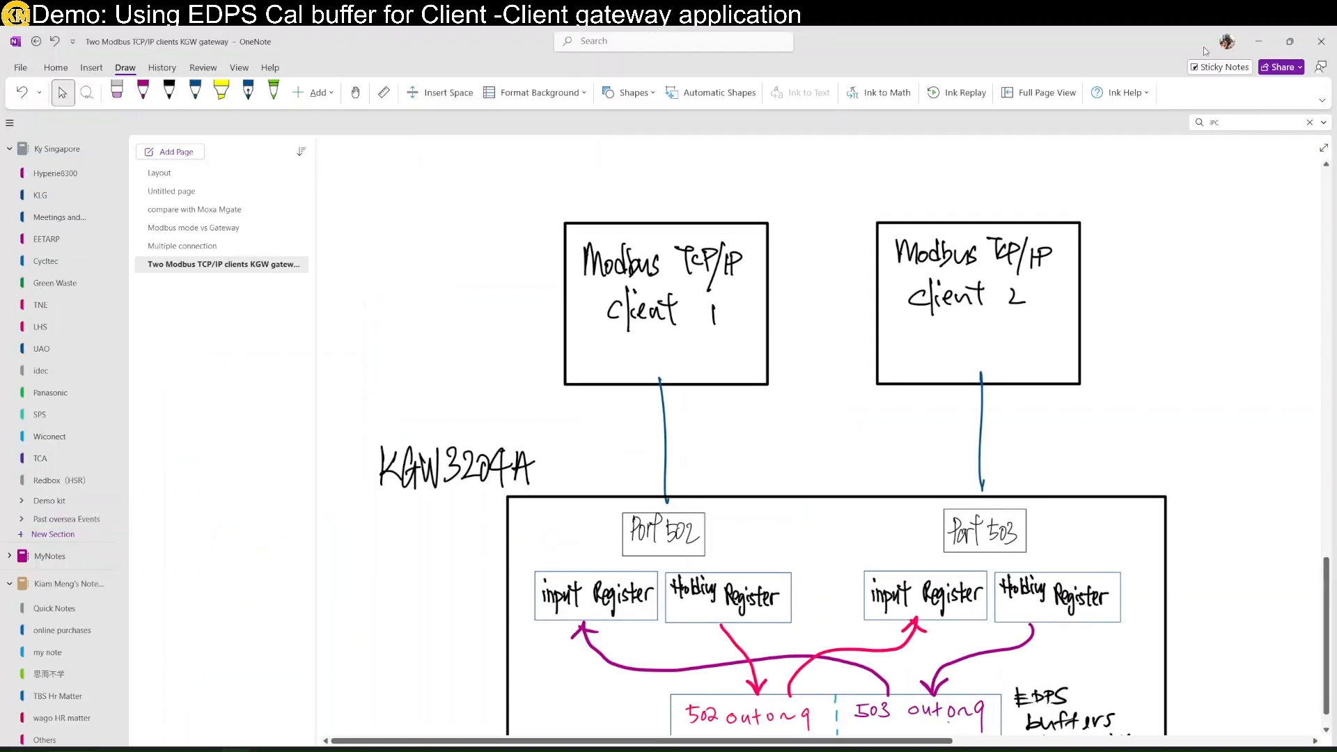
left_click(1268, 46)
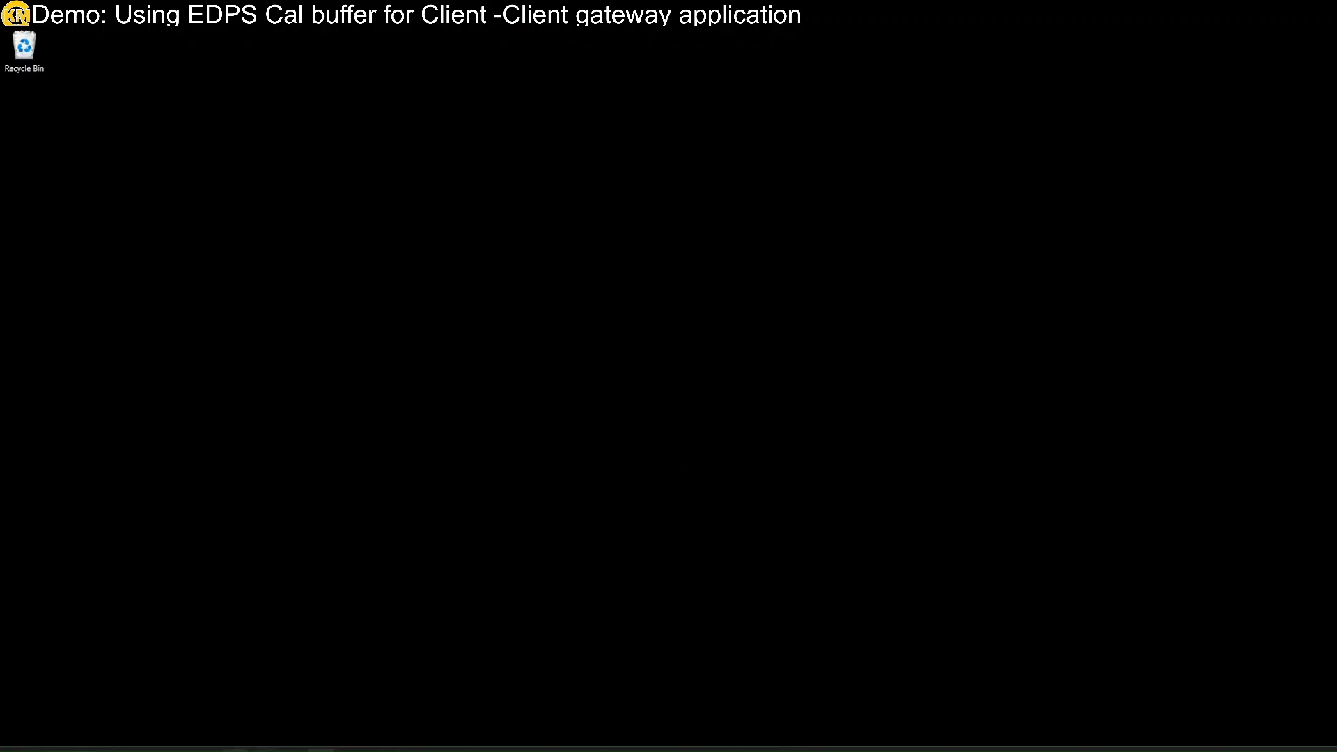
Switch to the remote desktop session and maximize the Integrated Configuration Environment window
left_click(265, 750)
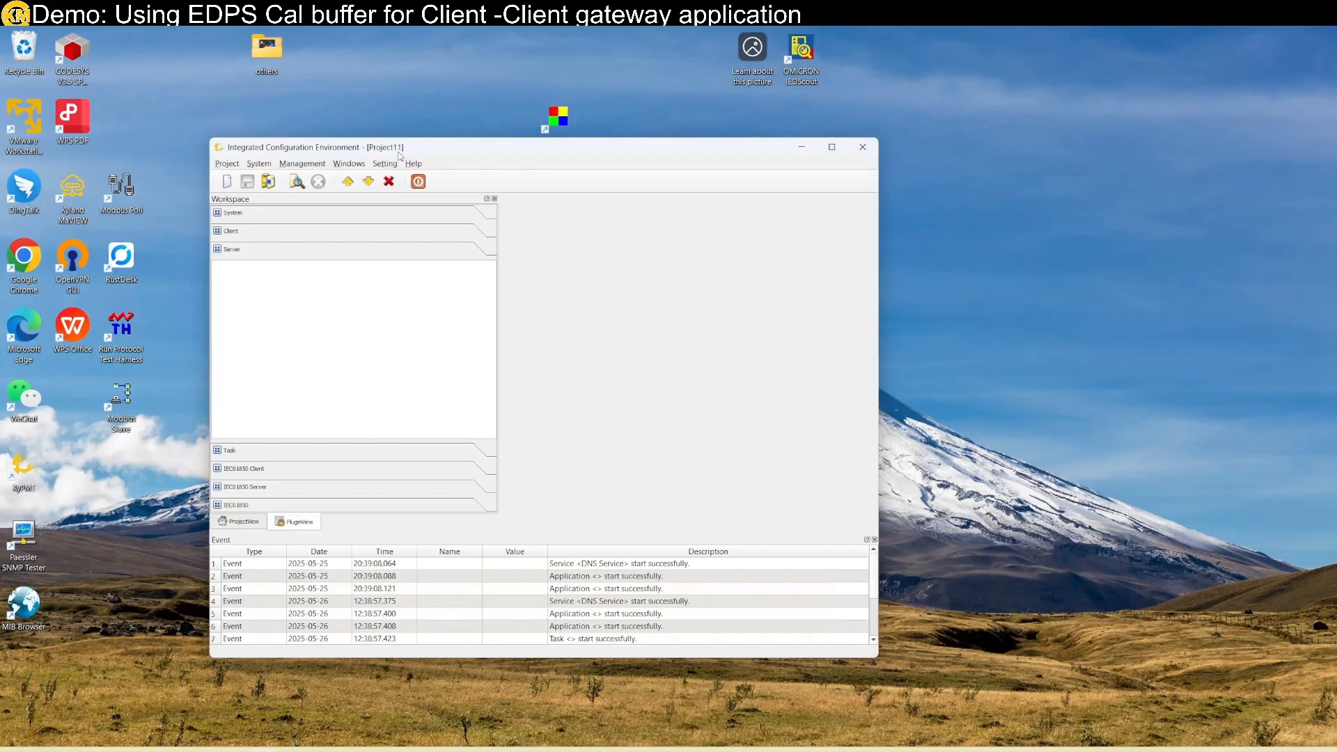
double_click(399, 152)
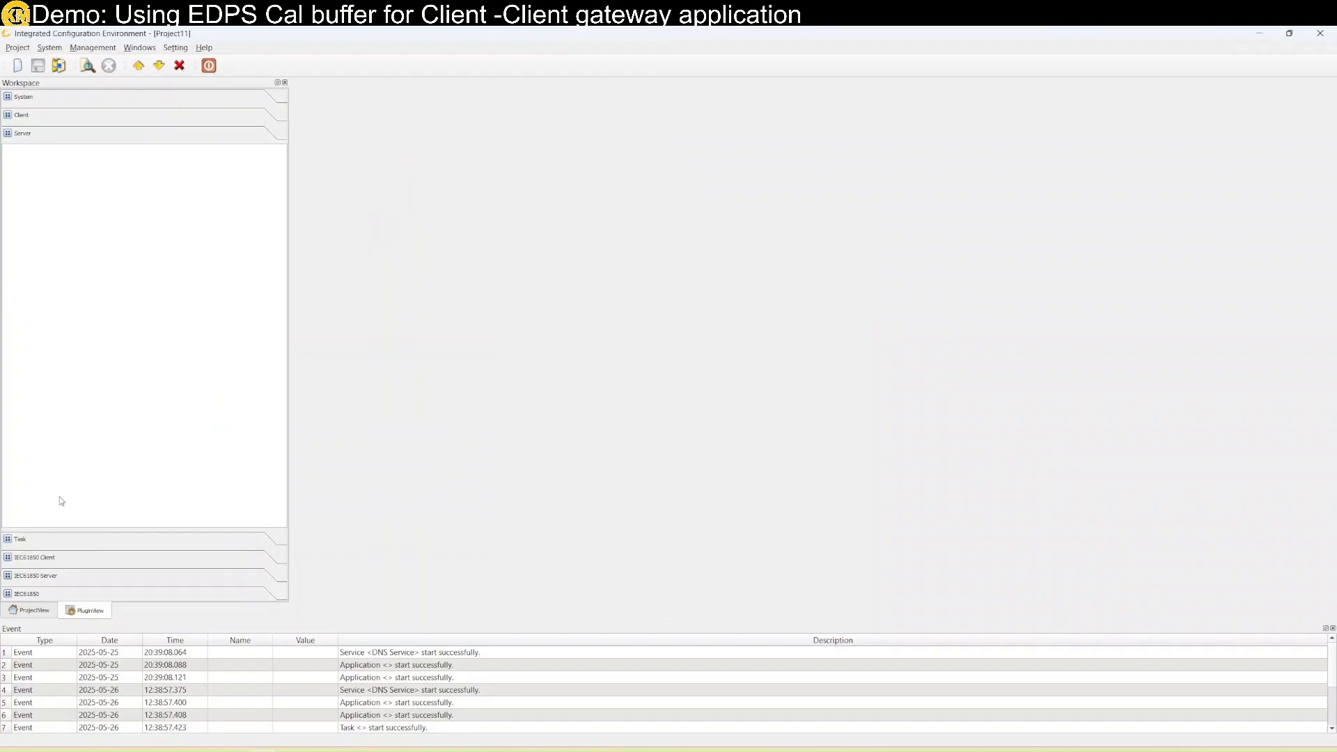
right_click(124, 262)
Create a new server using the Modbus driver
left_click(155, 270)
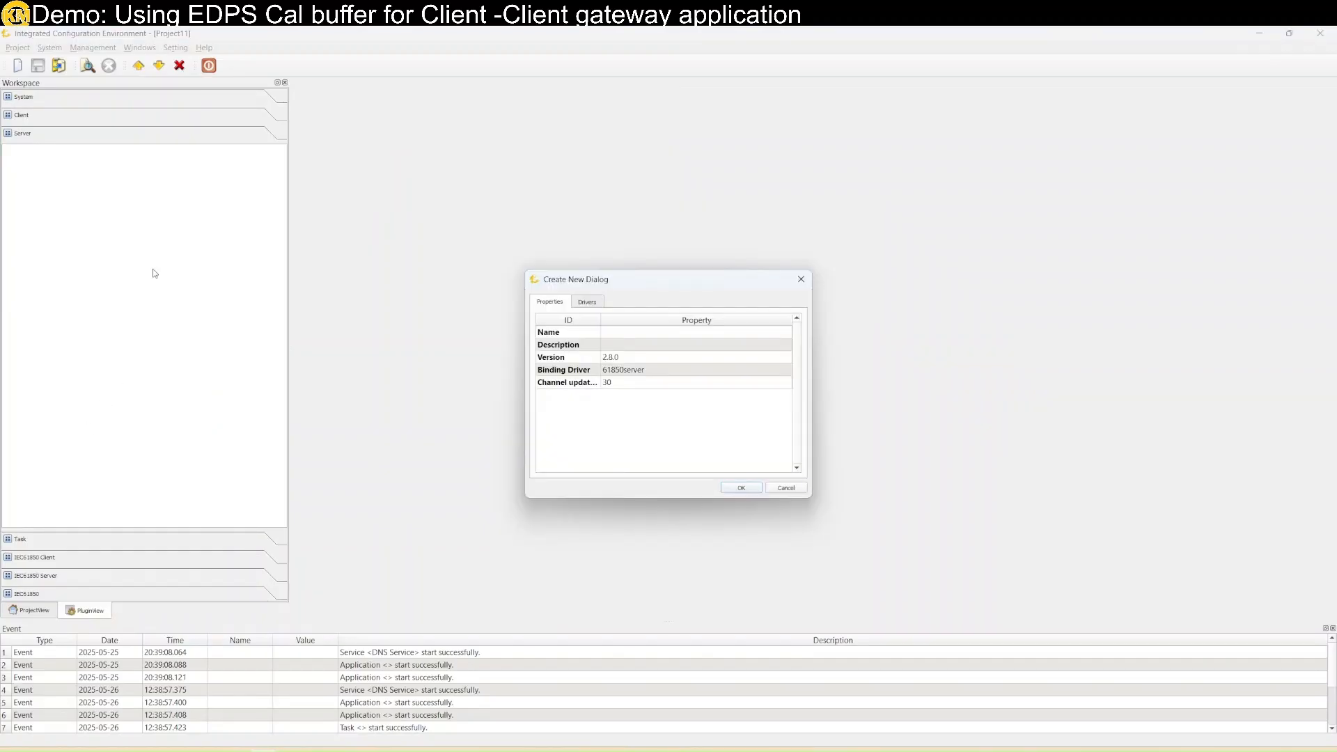
left_click(583, 303)
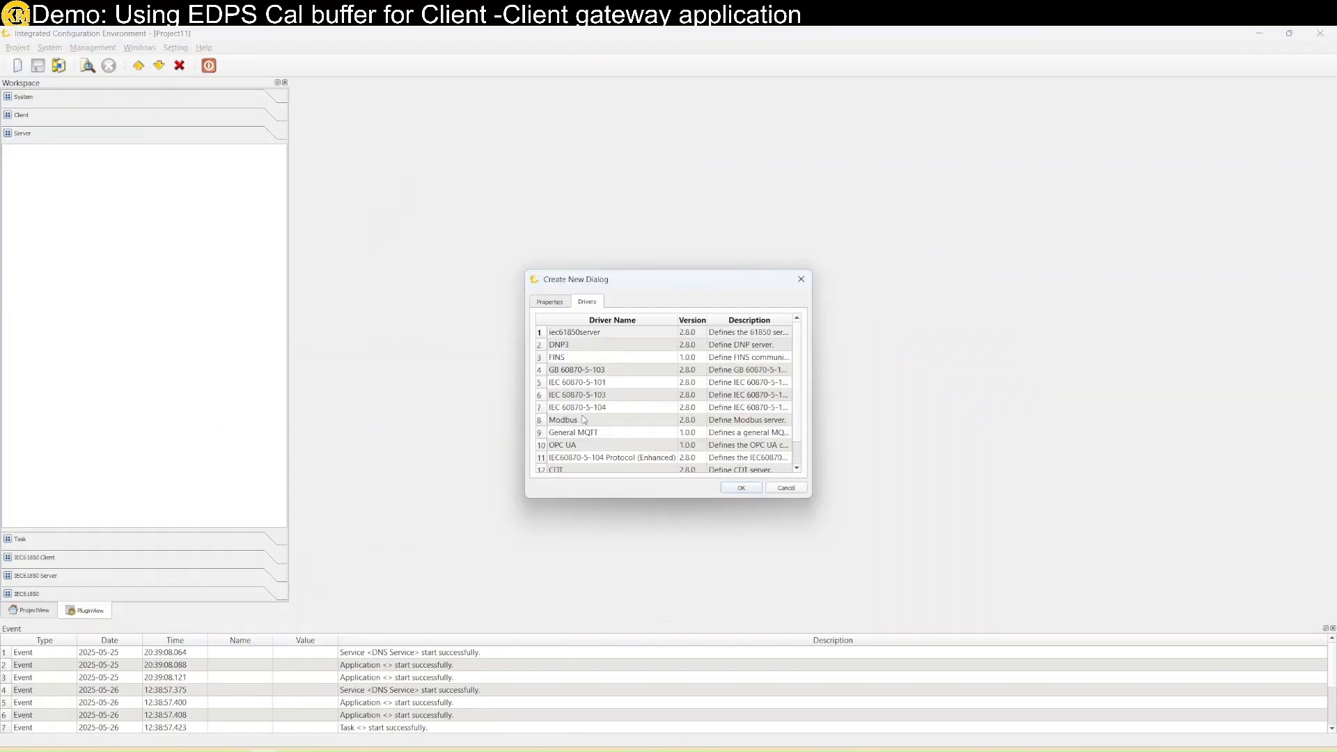
left_click(590, 421)
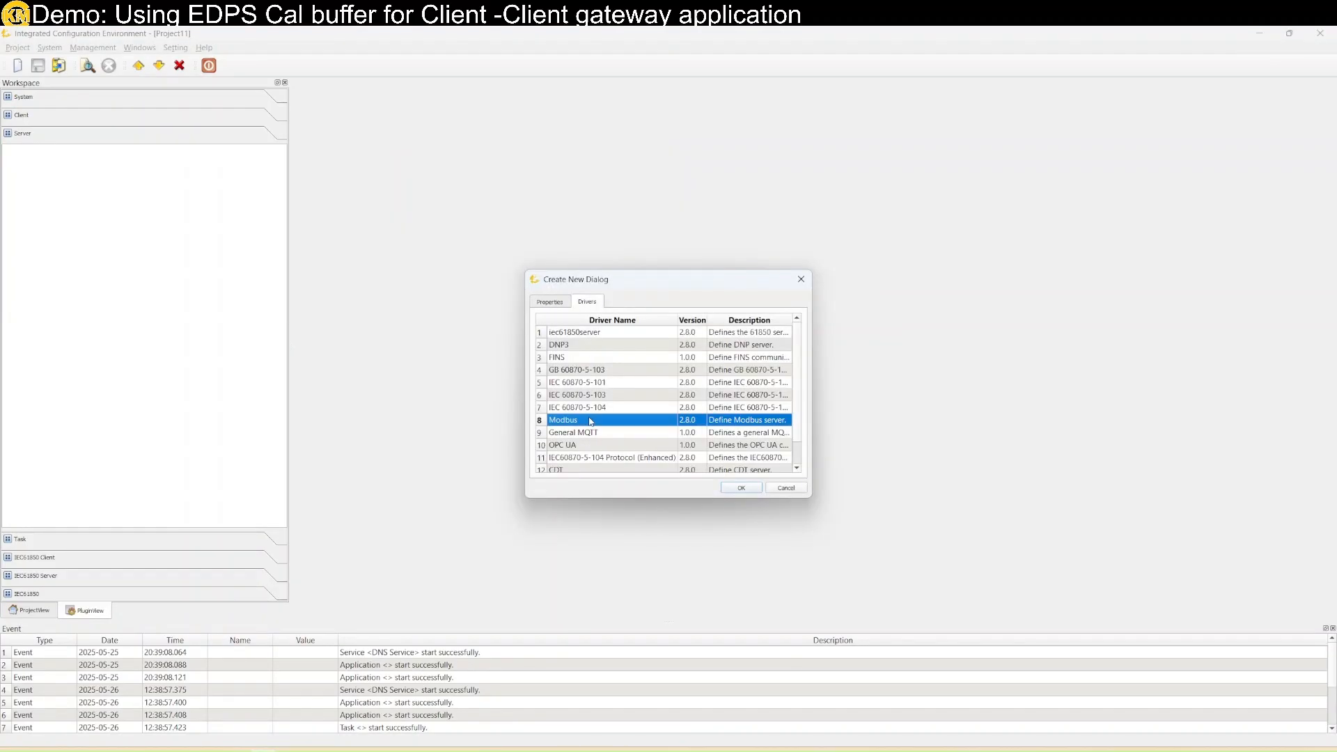
left_click(735, 488)
Add a Network Port channel to its Port Group in TCP Server mode on port 502
left_click(9, 151)
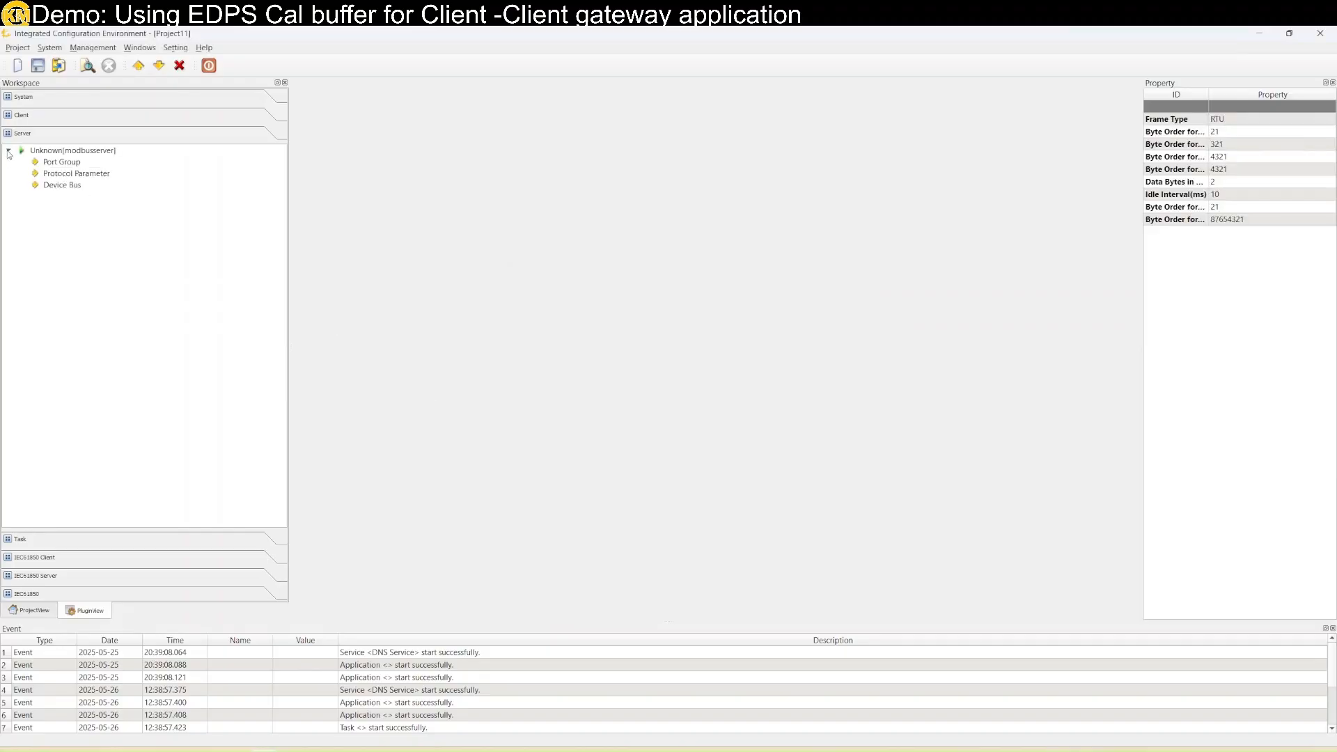
left_click(57, 166)
right_click(57, 165)
left_click(87, 172)
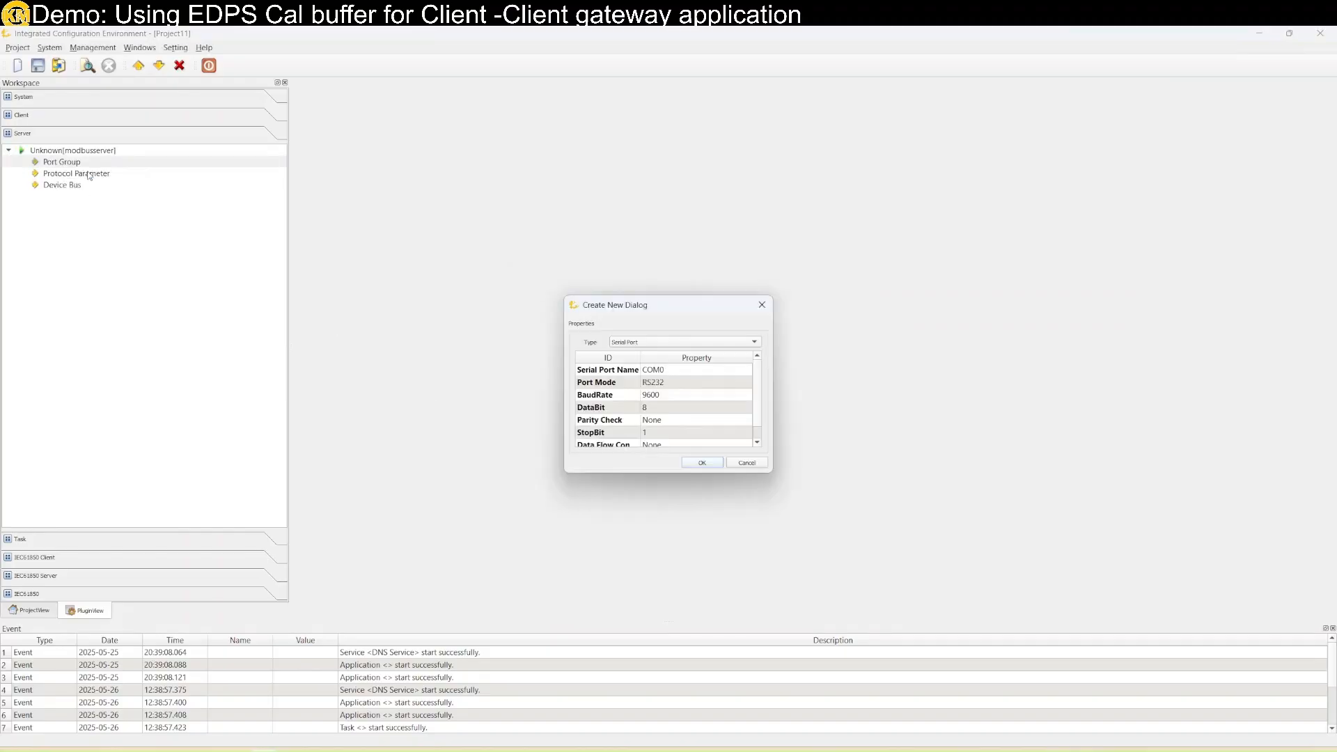
left_click(666, 342)
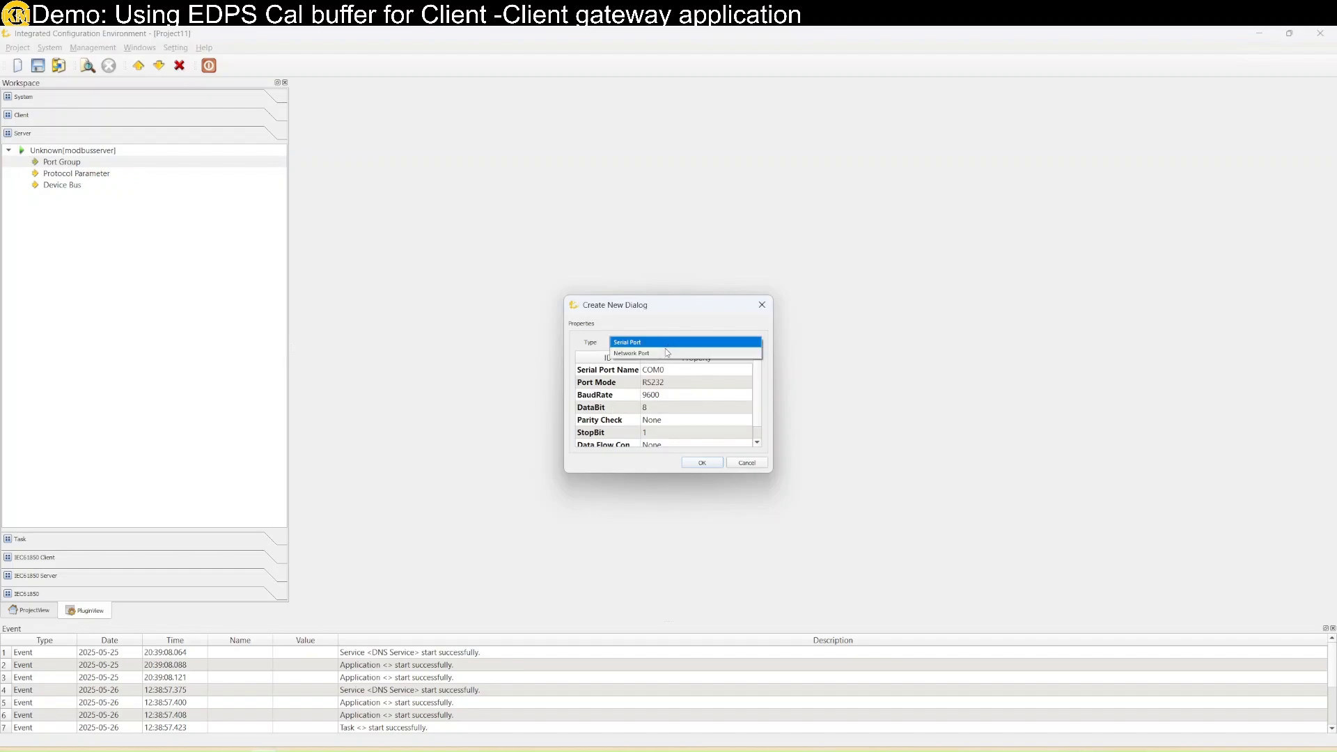
left_click(666, 367)
left_click(666, 373)
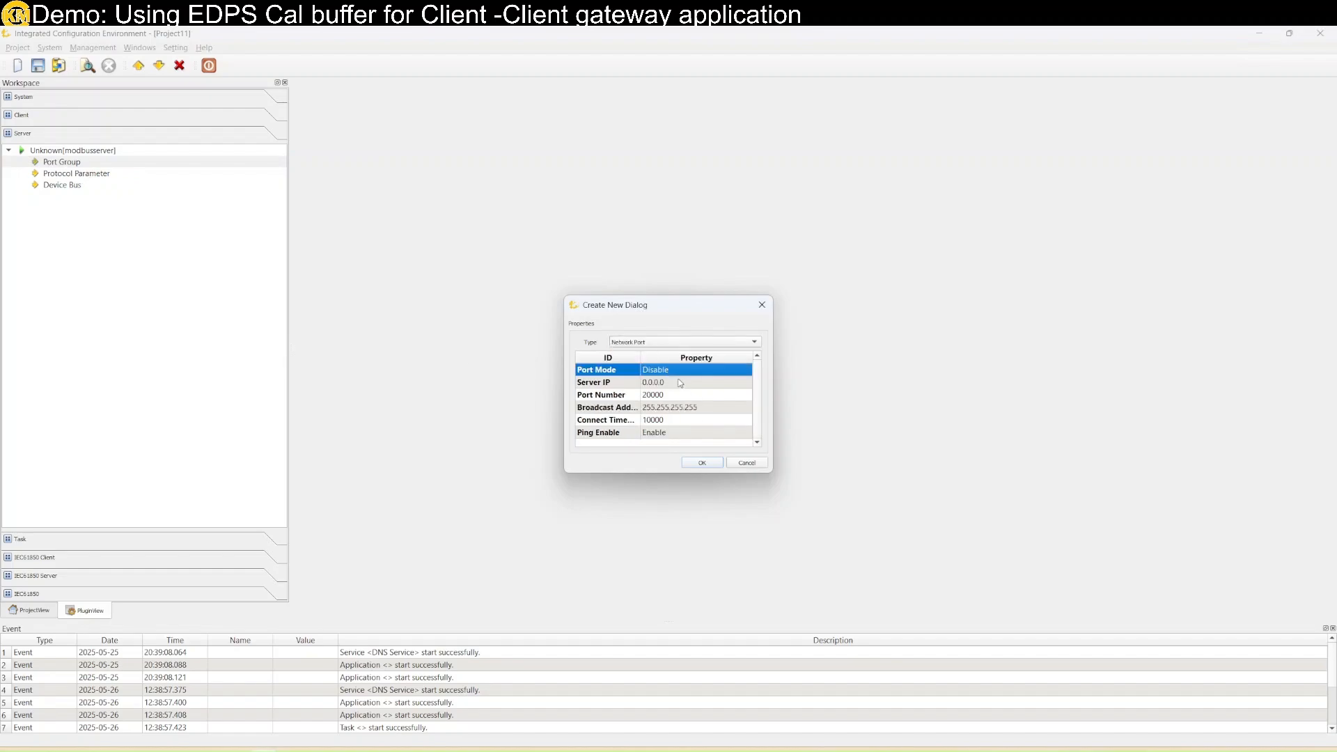
left_click(677, 369)
left_click(676, 369)
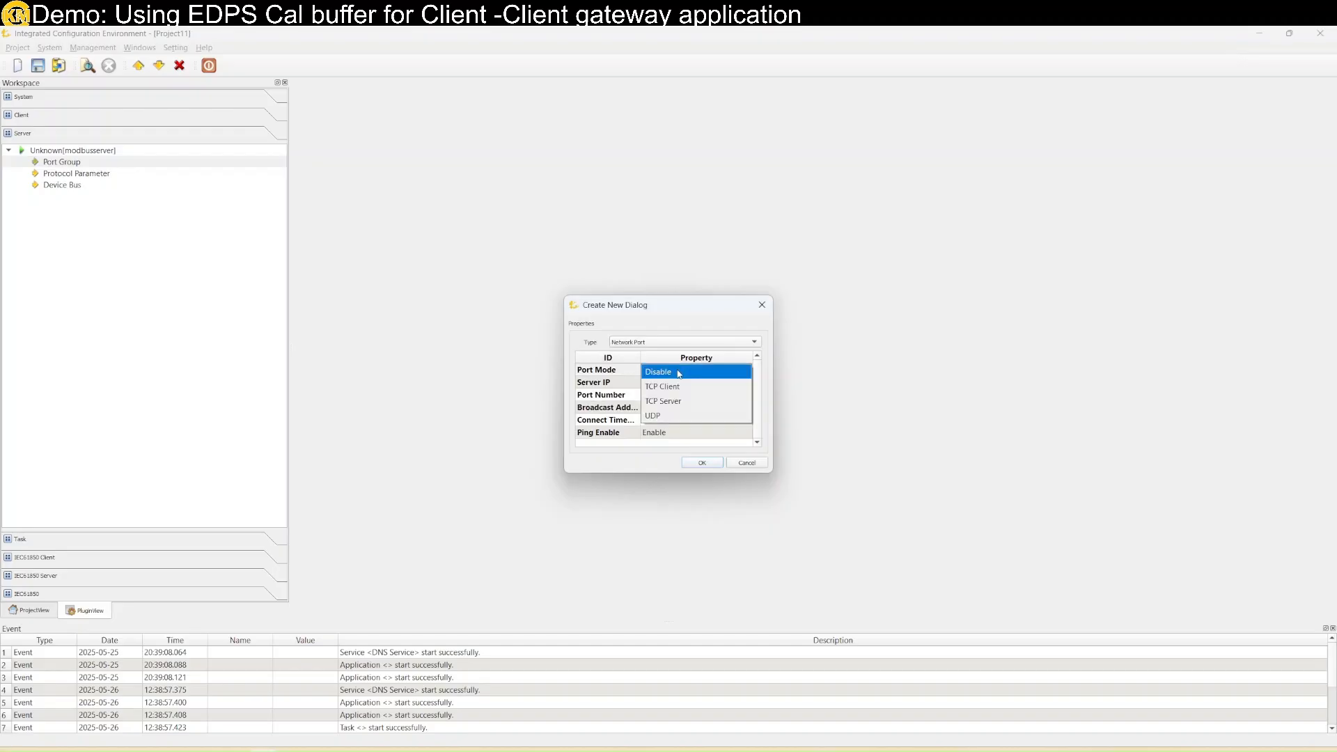
left_click(676, 401)
left_click(673, 393)
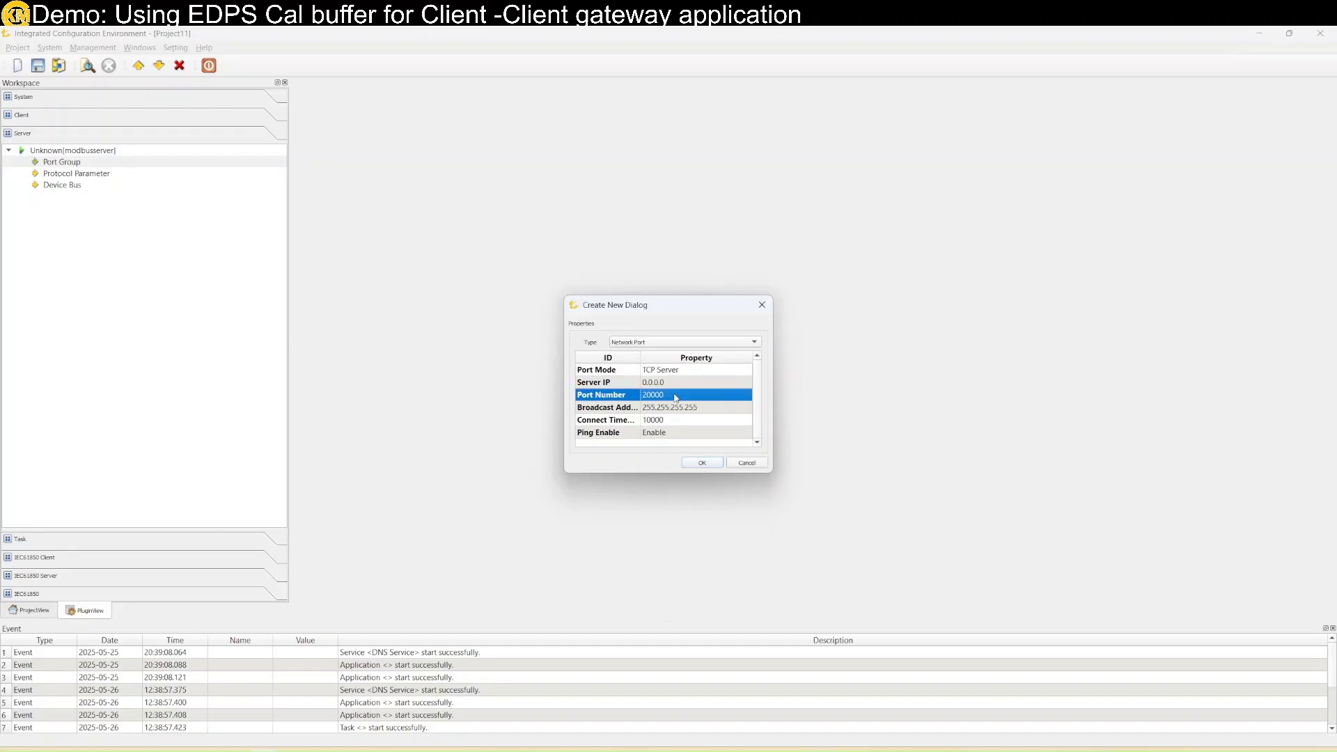
left_click(675, 395)
type("502")
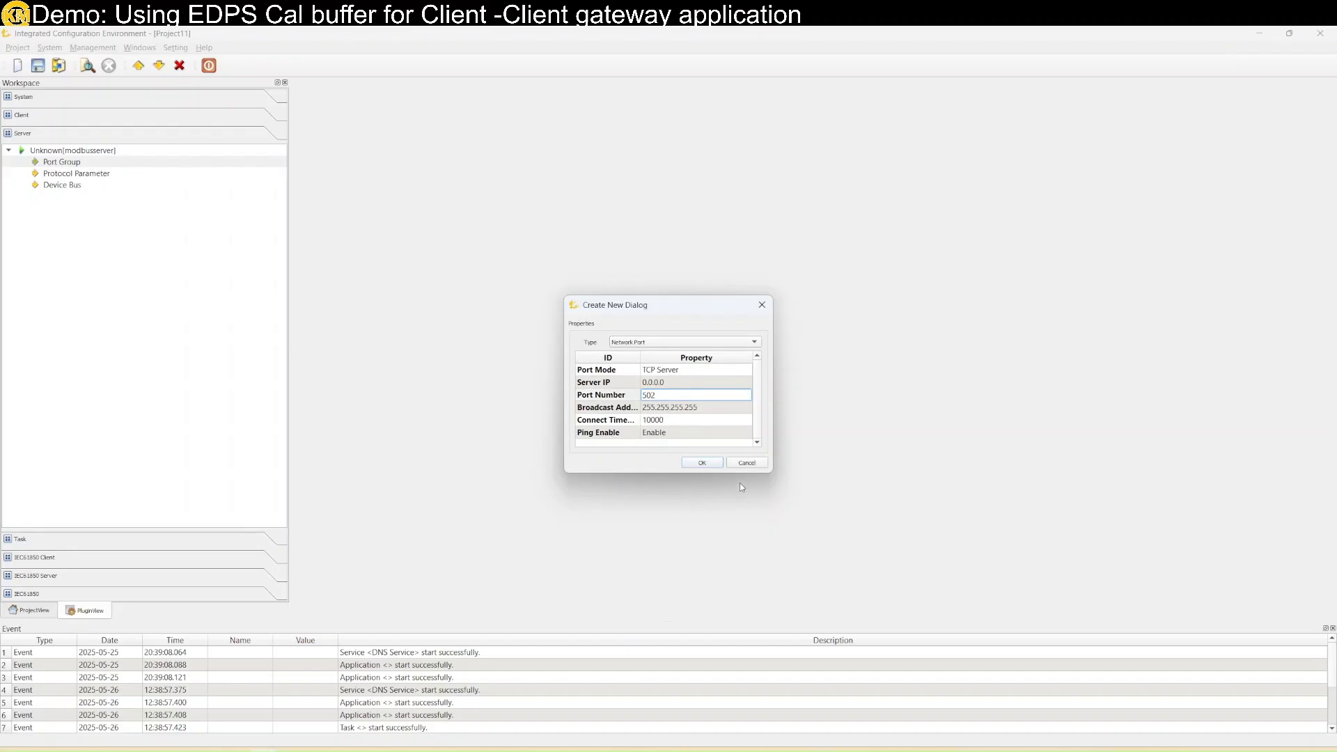
left_click(703, 462)
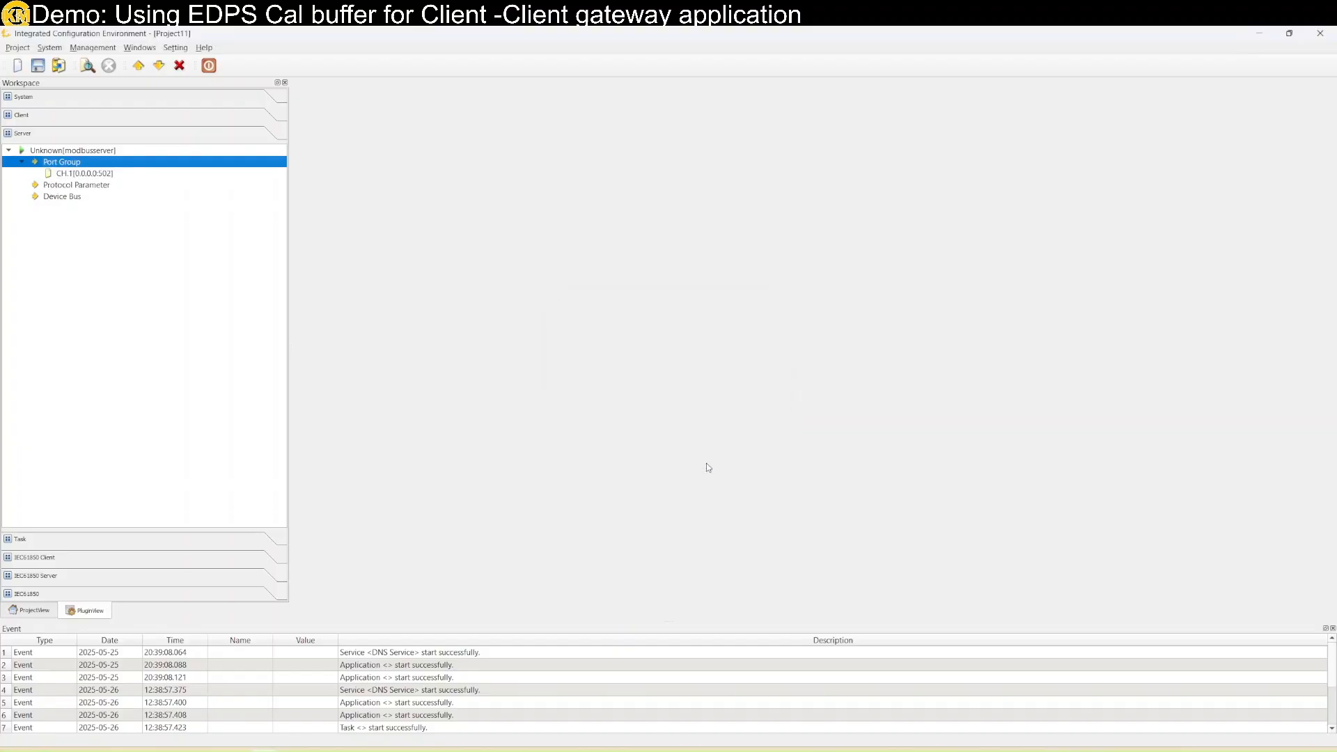
Set the Modbus server's Protocol Parameter Frame Type to TCP
left_click(95, 186)
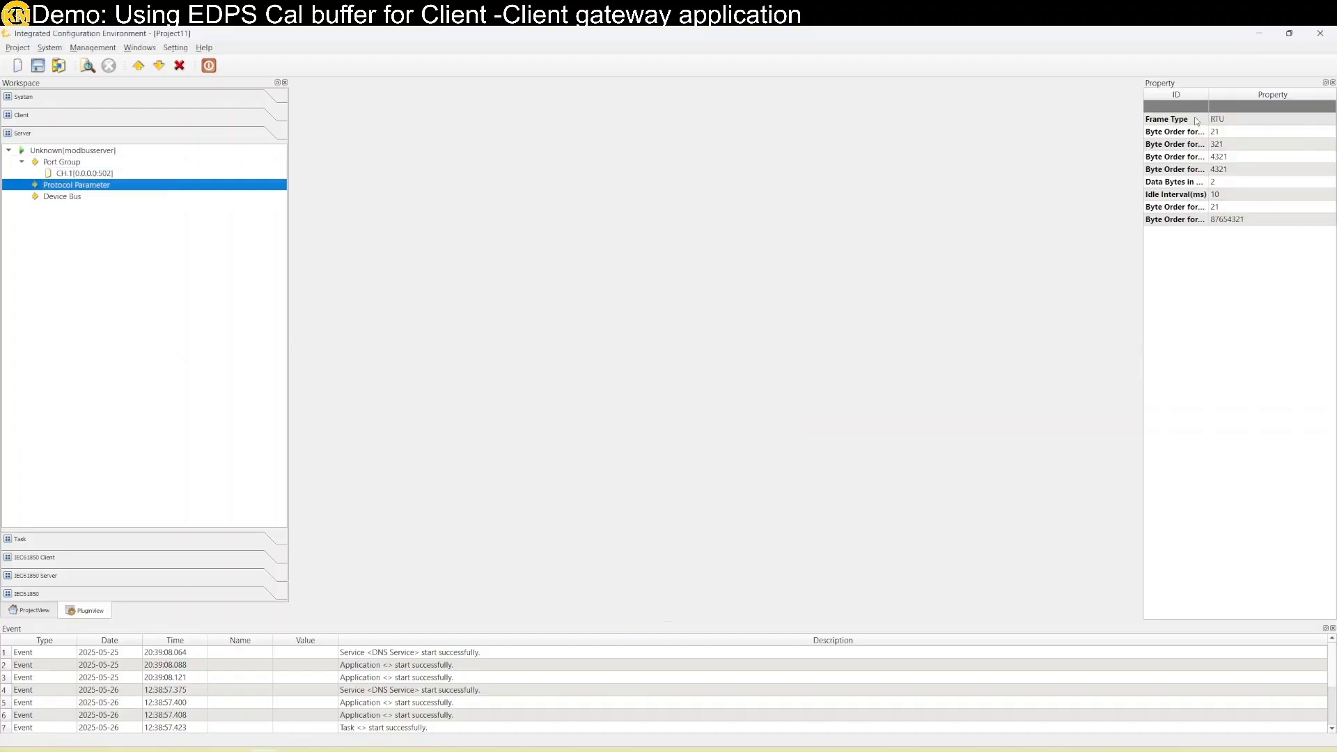
left_click(1260, 125)
left_click(1261, 122)
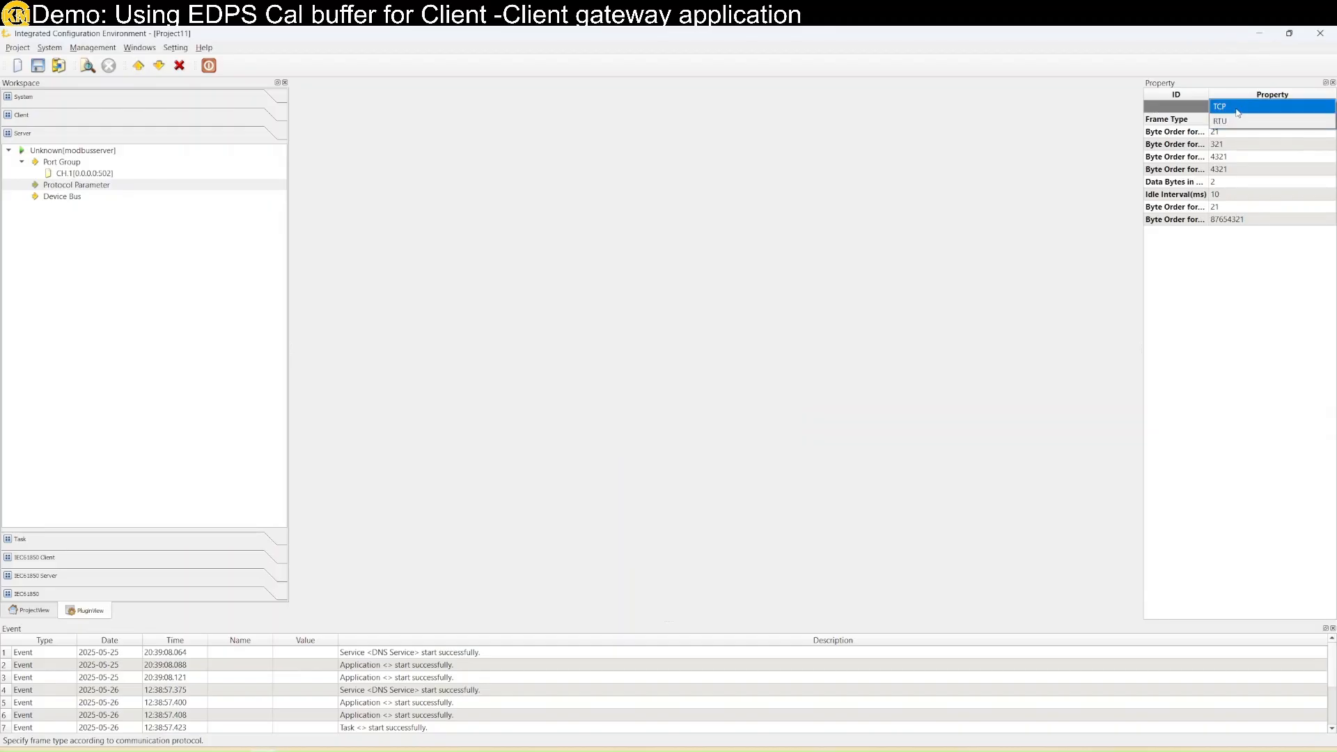
left_click(1238, 113)
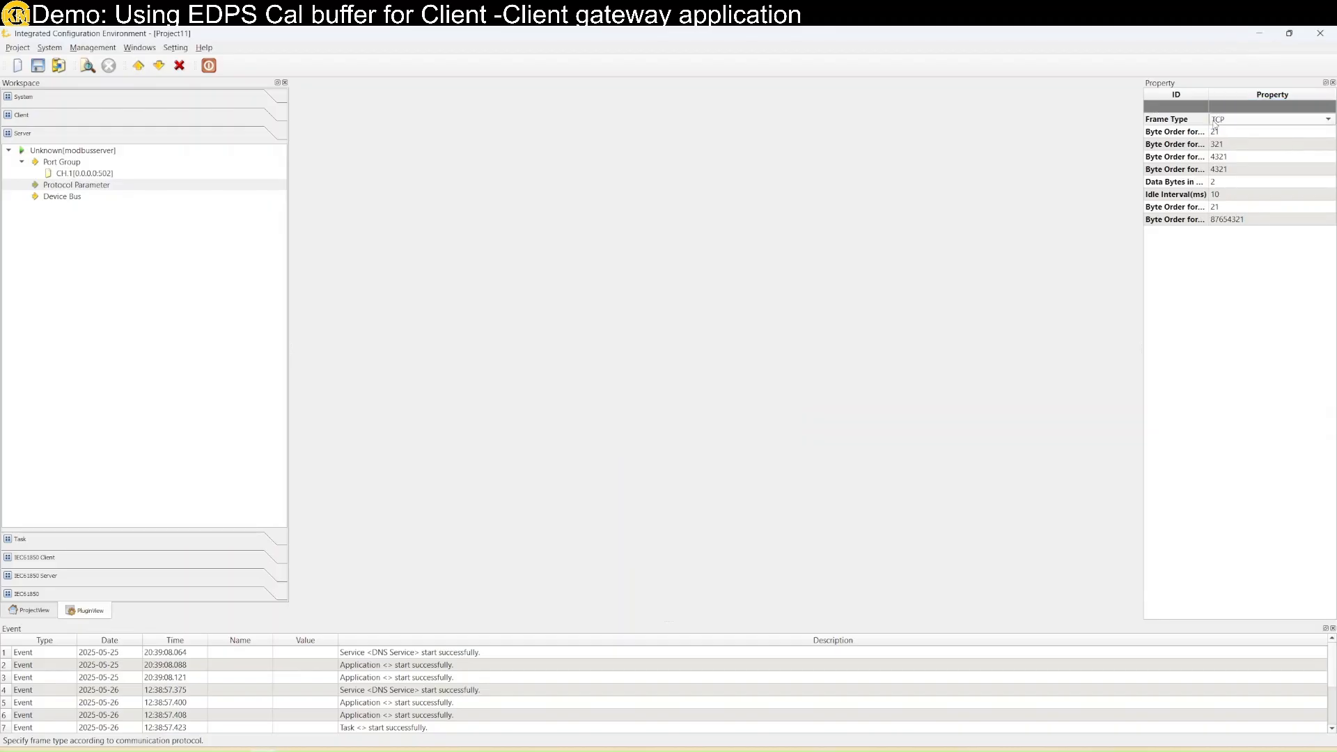
Add a new device under the server's Device Bus and review the CH.1 port 502 settings
left_click(63, 196)
right_click(67, 197)
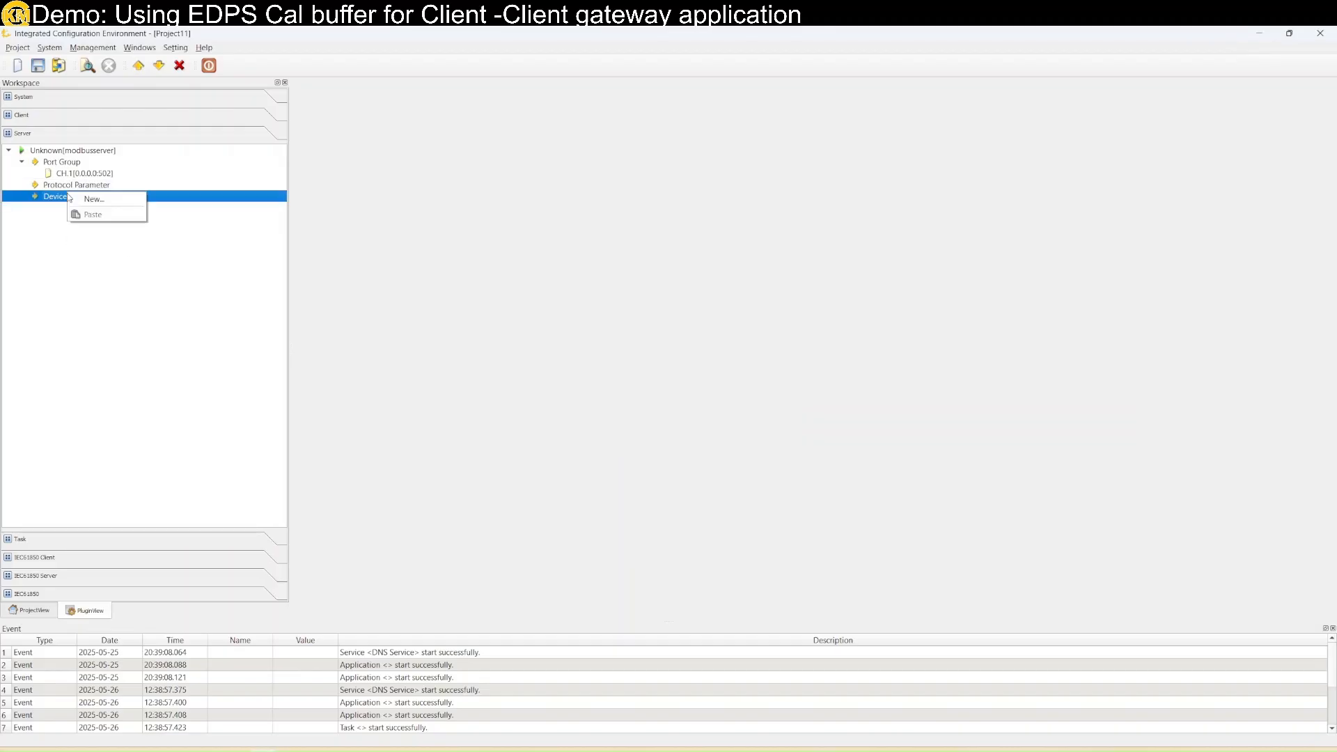
left_click(87, 209)
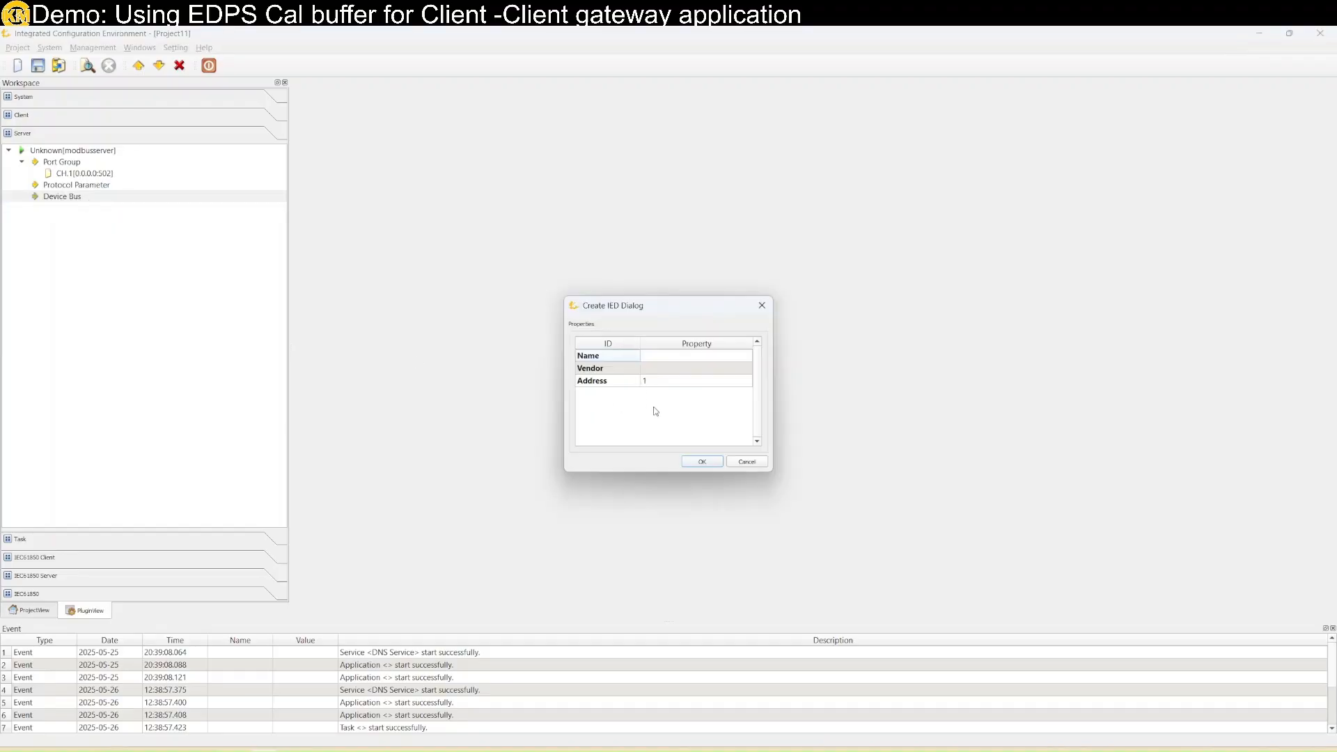
left_click(702, 462)
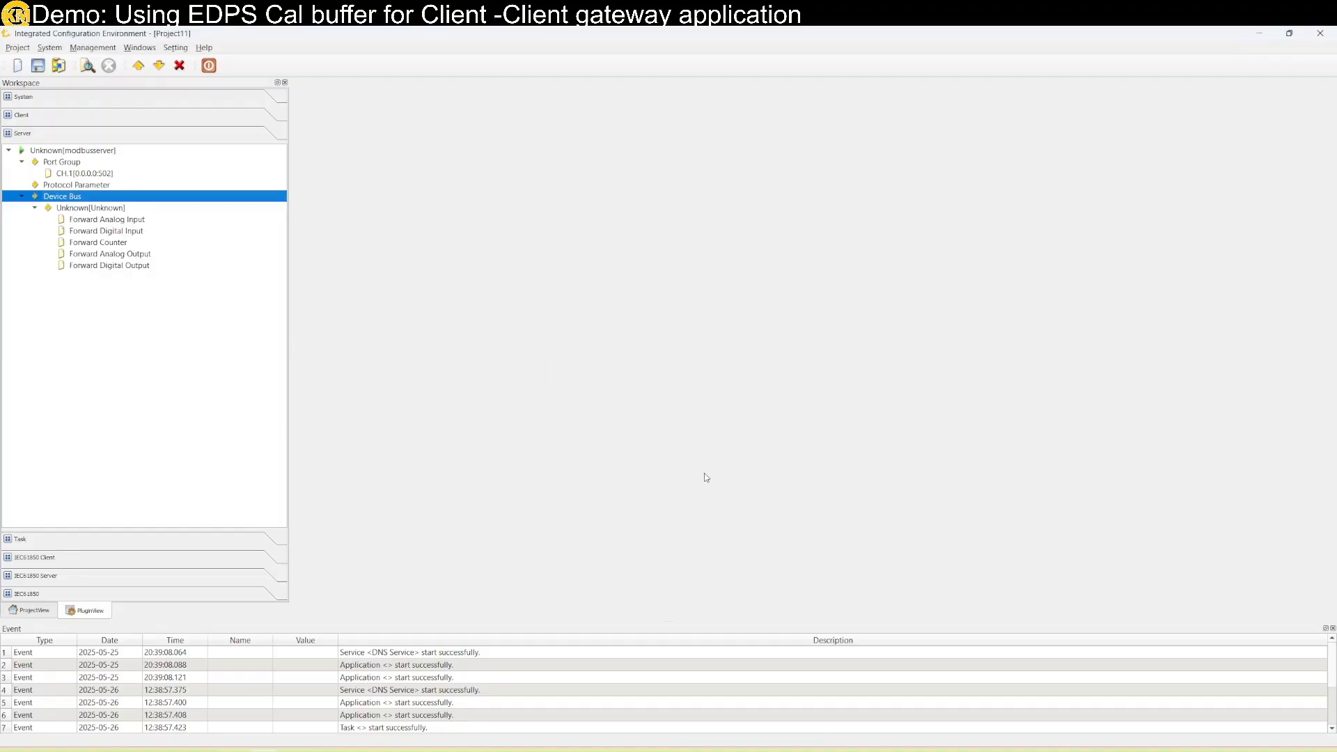
left_click(97, 150)
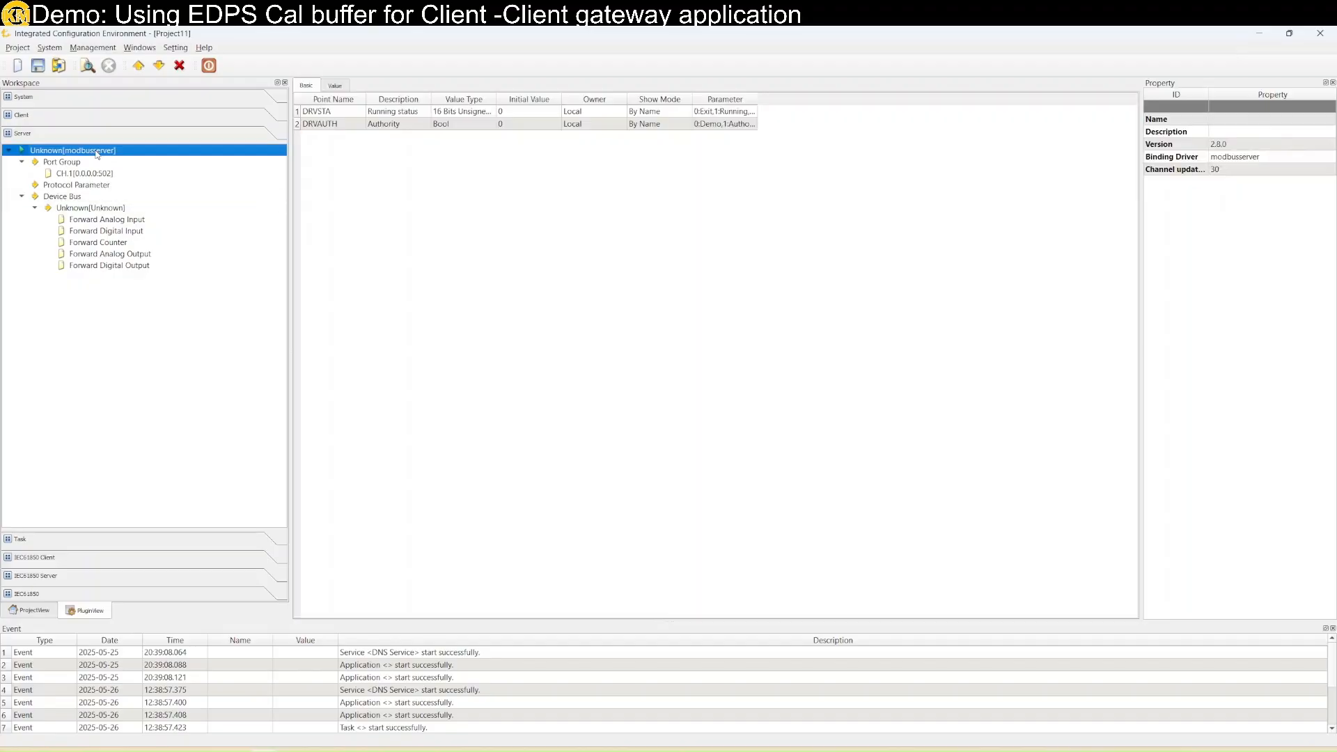
left_click(108, 174)
right_click(89, 334)
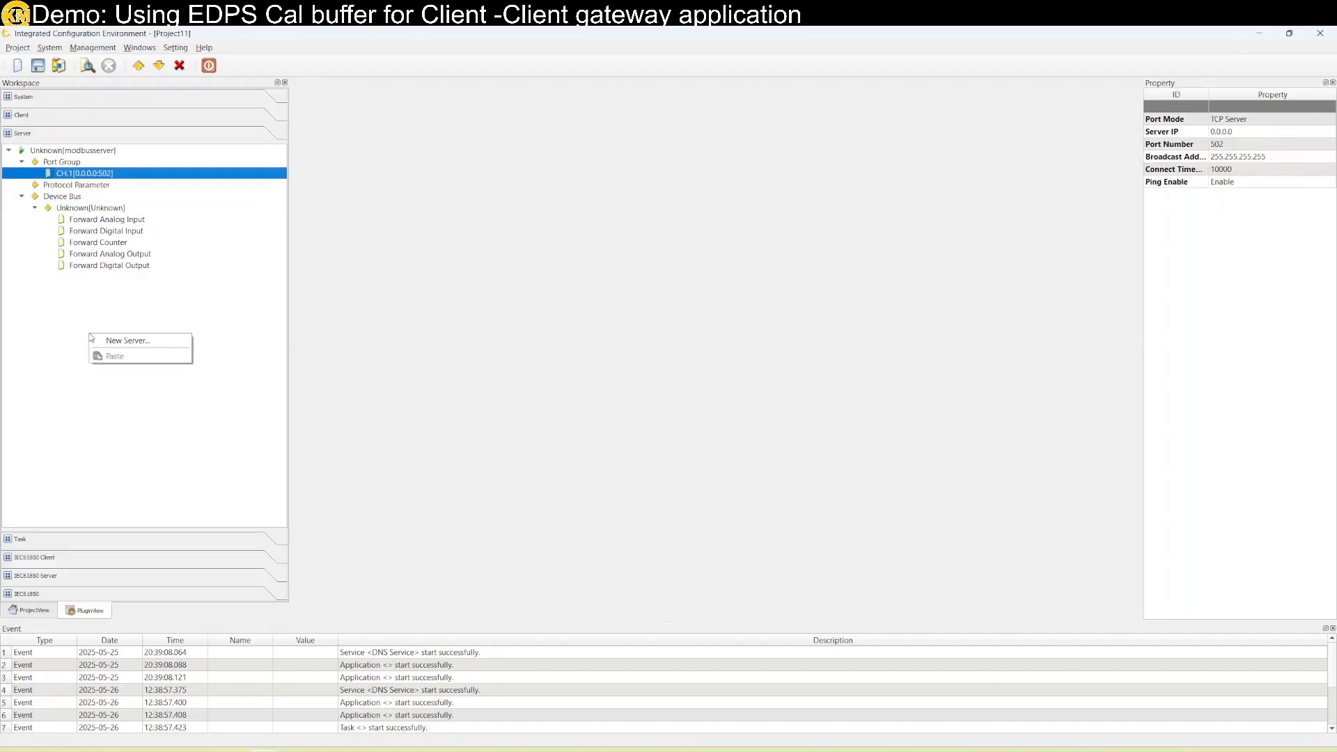
Create a second server using the Modbus driver
left_click(113, 341)
left_click(580, 303)
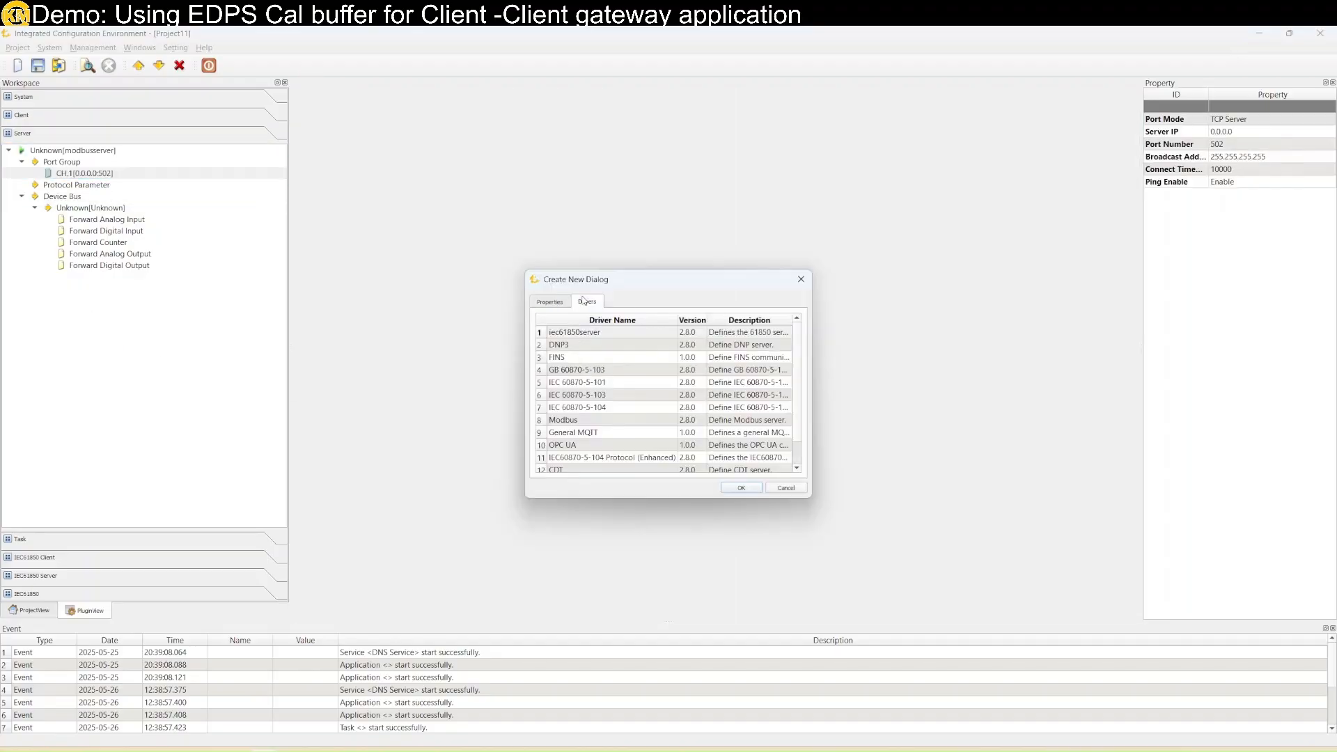
left_click(586, 422)
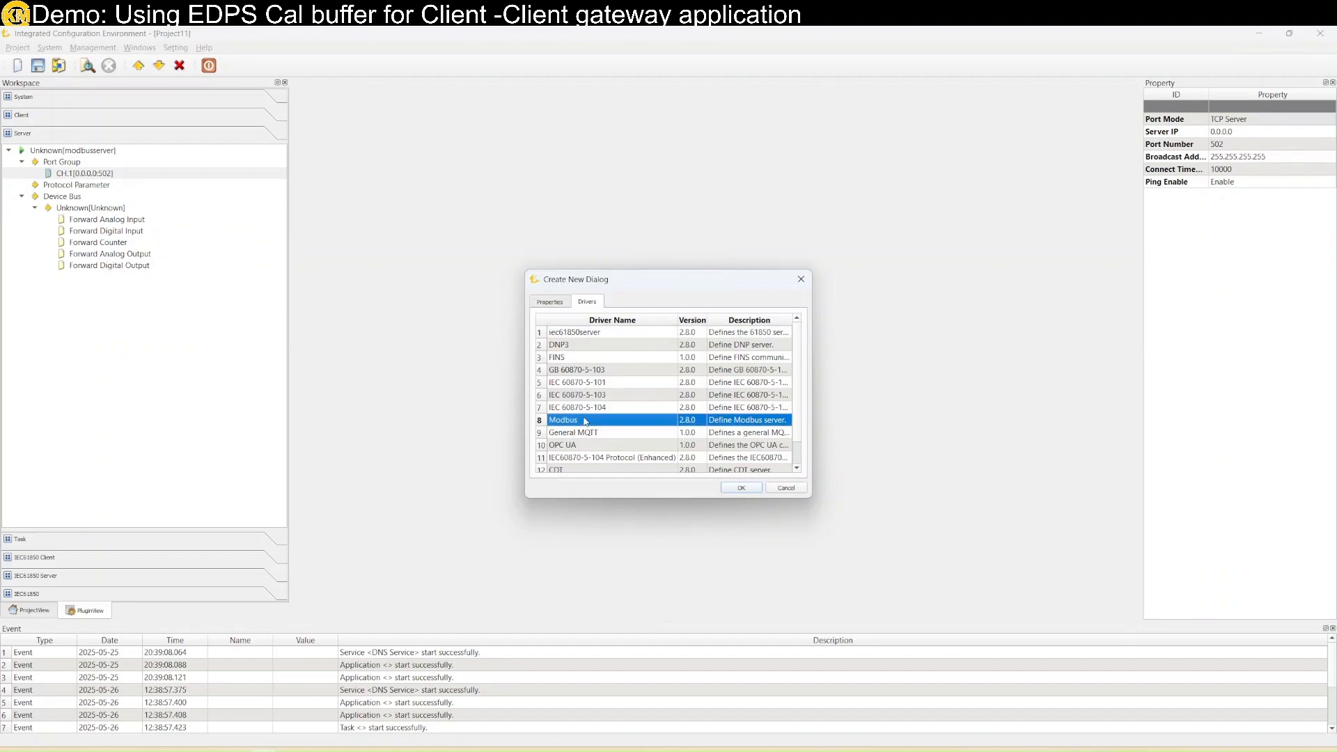
left_click(741, 487)
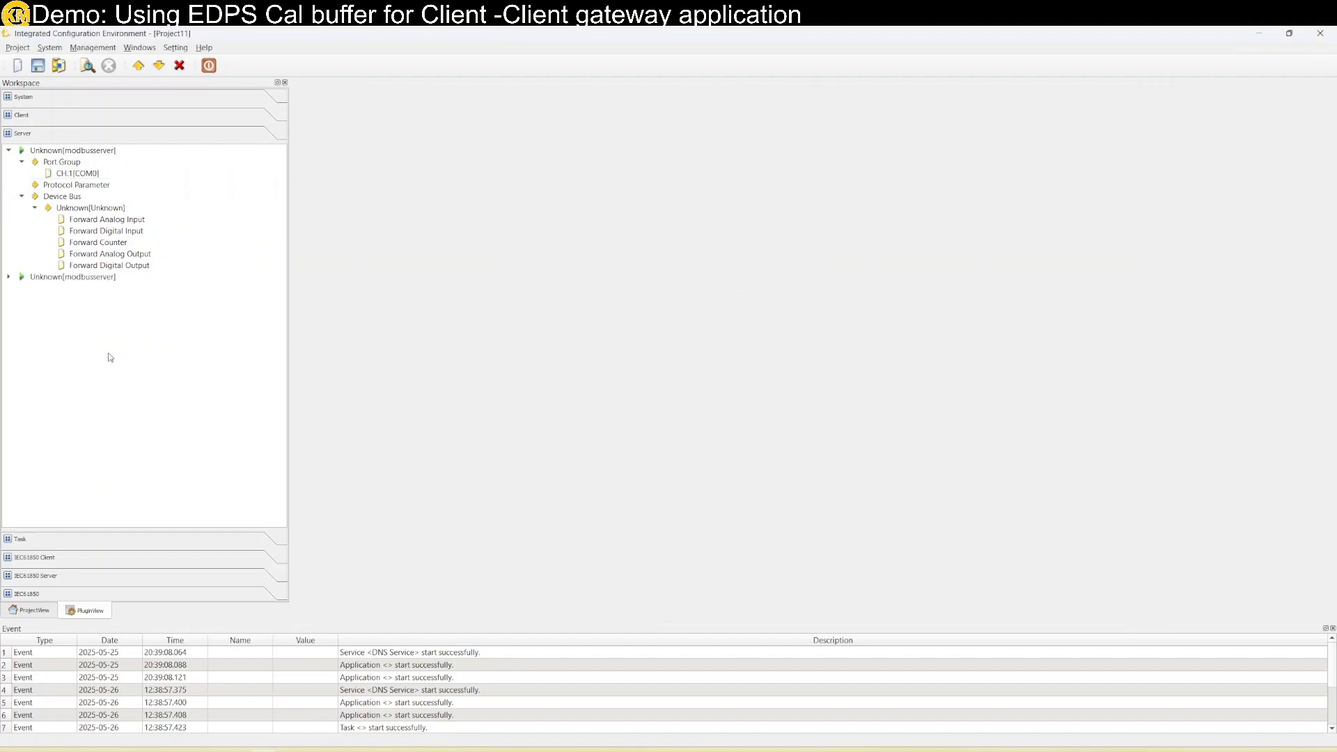
Add a Network Port channel to its Port Group in TCP Server mode on 0.0.0.0 port 503
left_click(7, 277)
left_click(55, 288)
right_click(56, 287)
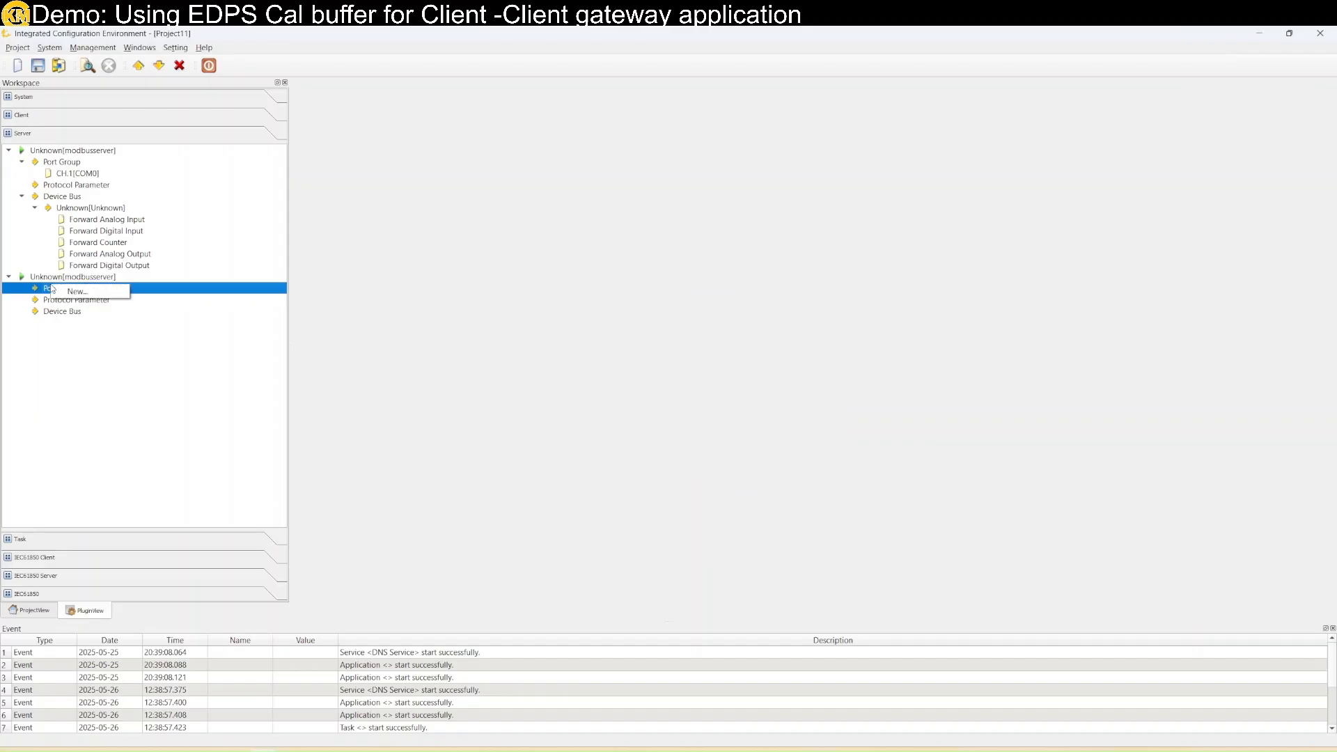
left_click(77, 297)
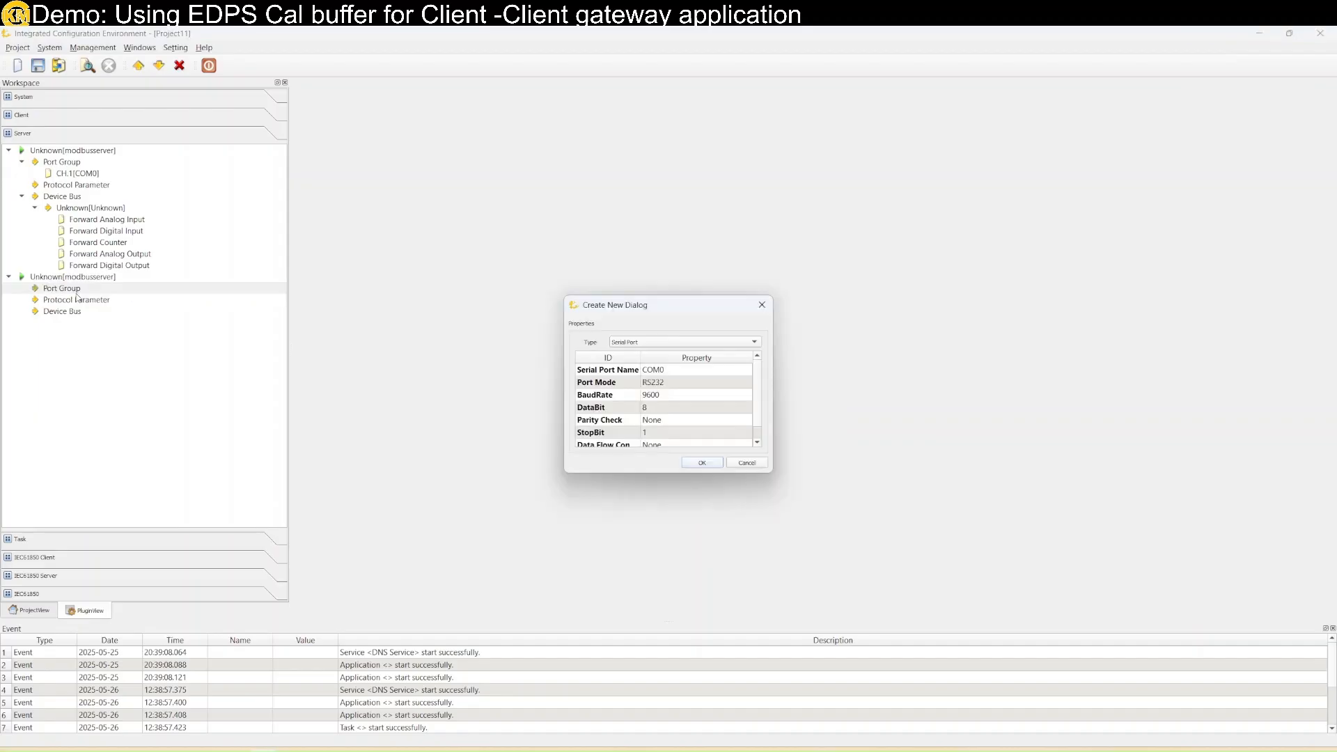
left_click(663, 383)
left_click(647, 343)
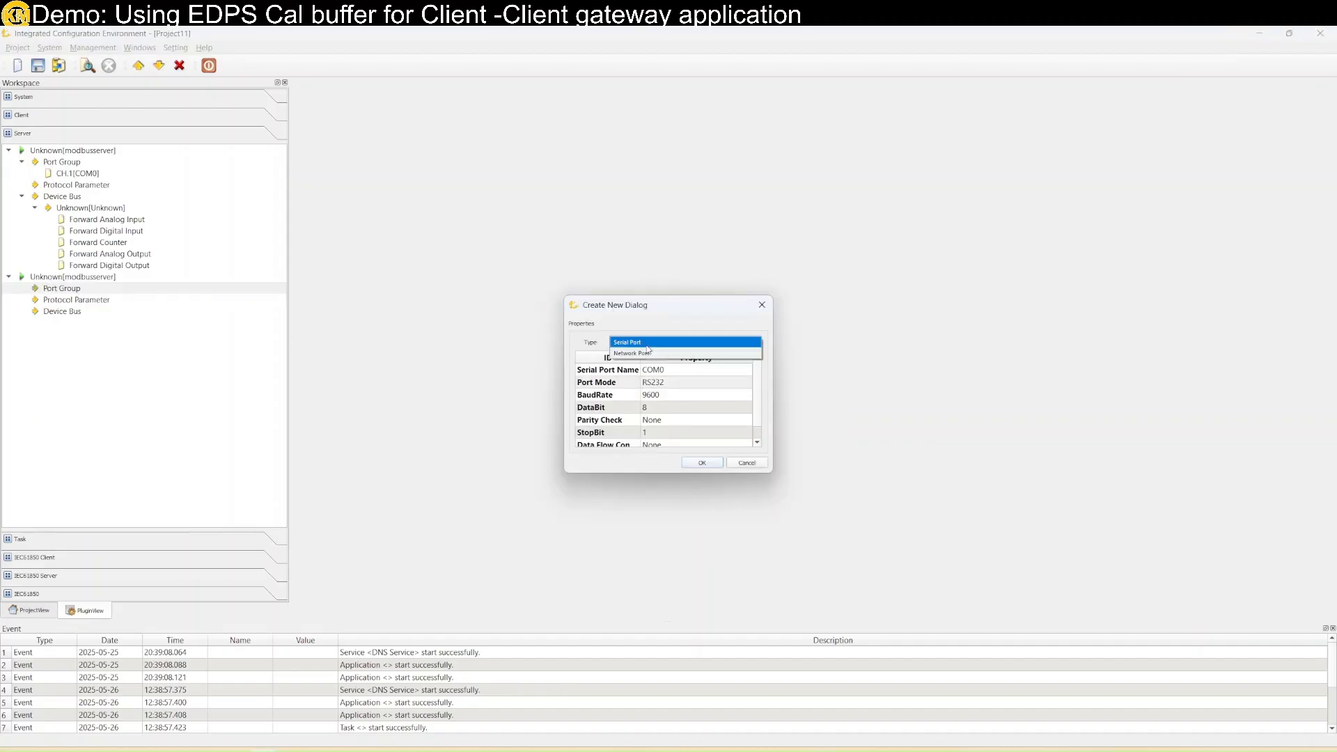
left_click(648, 352)
left_click(668, 370)
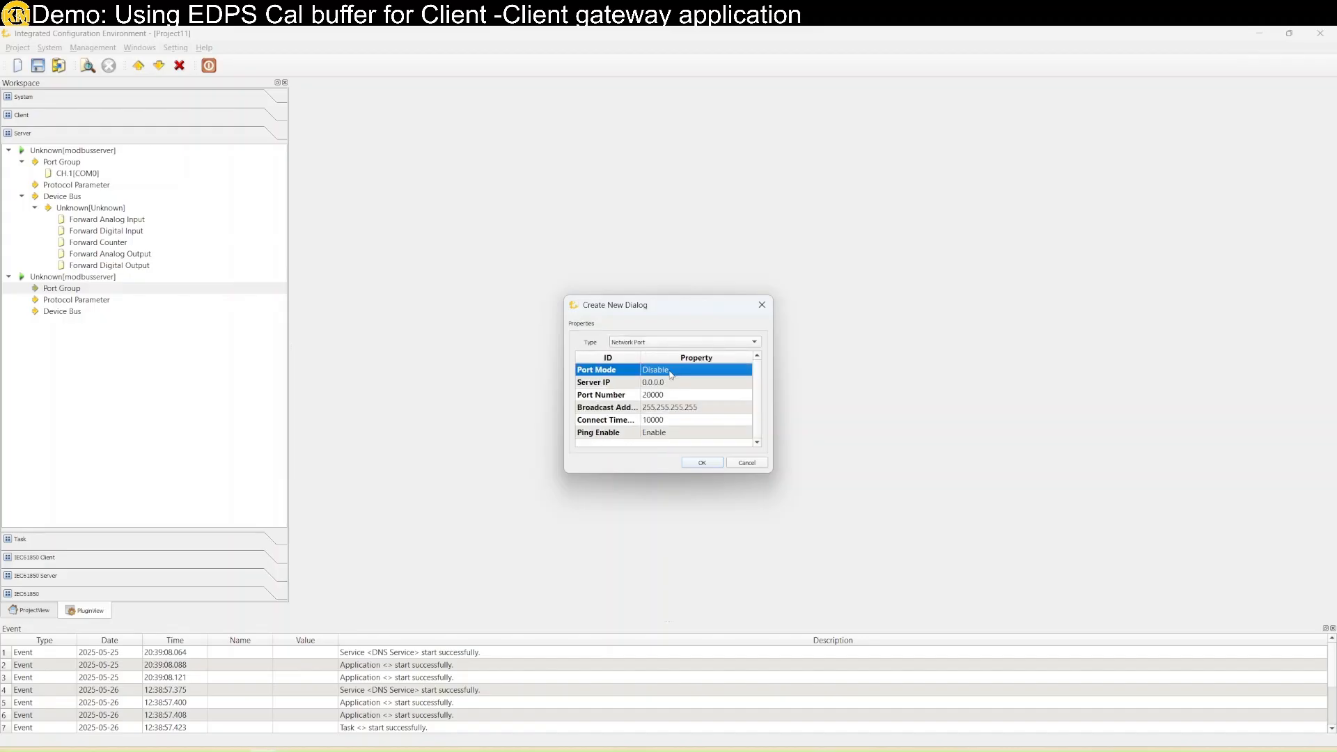
left_click(670, 372)
left_click(670, 401)
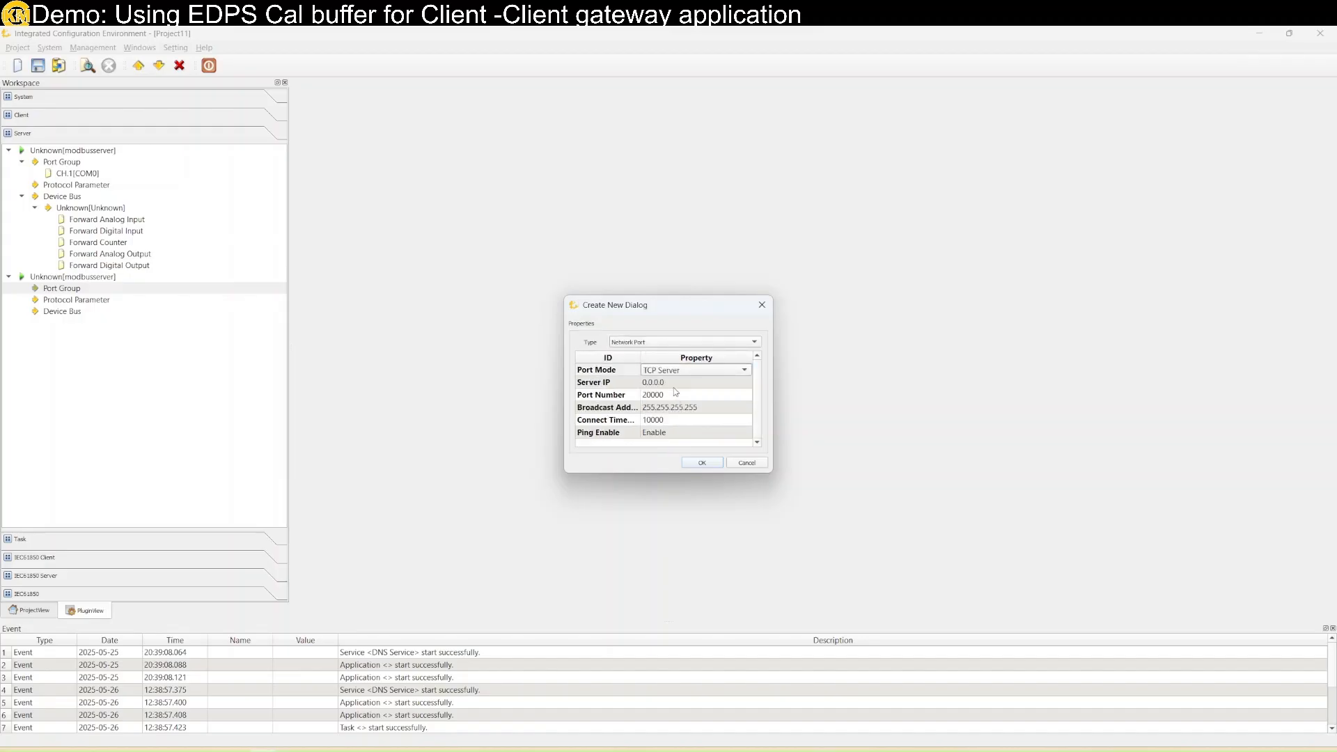
left_click(673, 386)
left_click(674, 394)
left_click(676, 396)
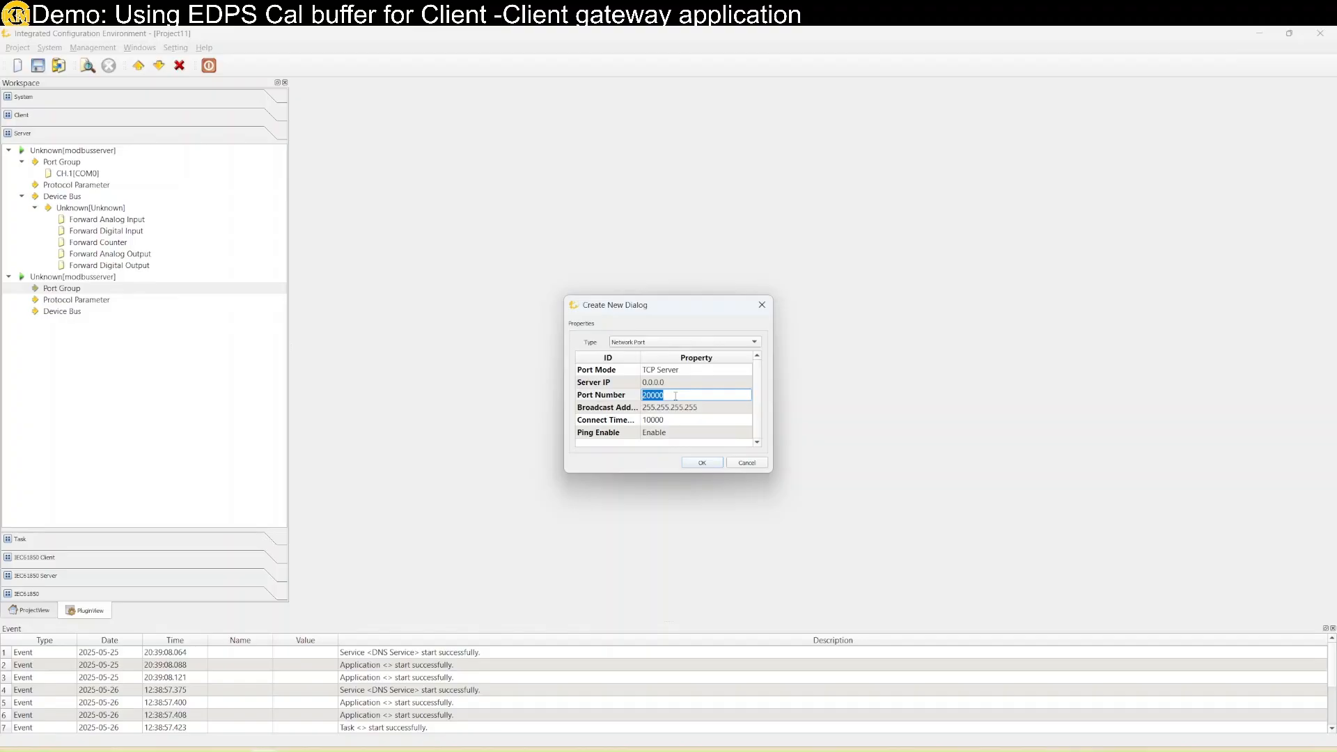
type("503")
left_click(702, 462)
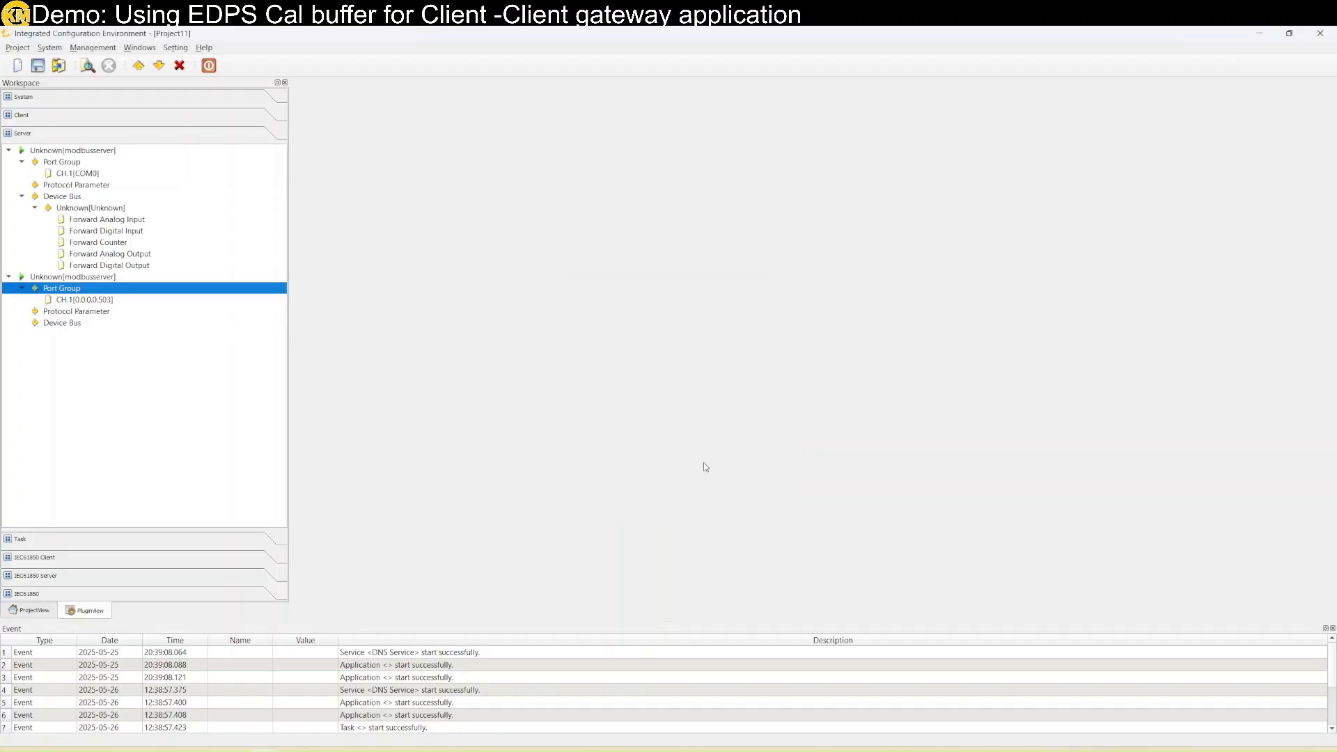
Set the second server's Frame Type to TCP and recheck the first server's port and protocol settings
left_click(58, 312)
left_click(1250, 119)
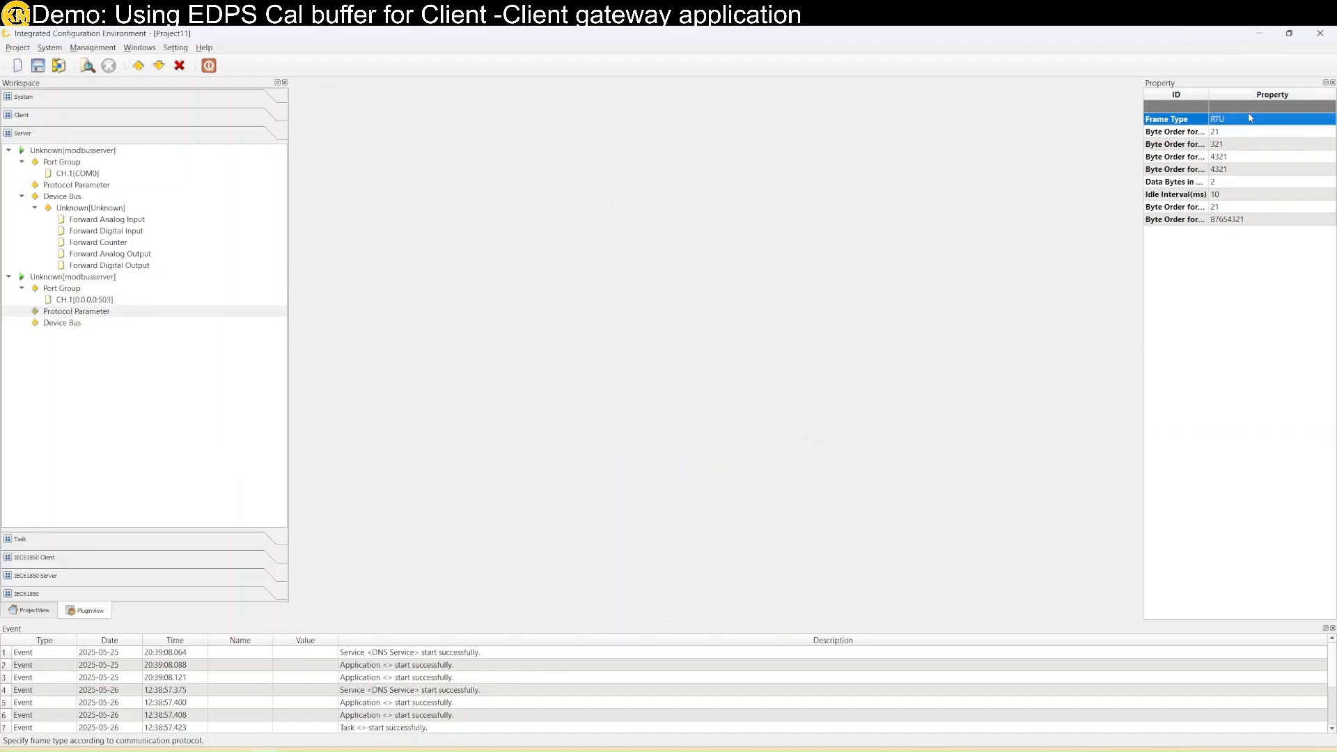
left_click(1234, 128)
left_click(1219, 105)
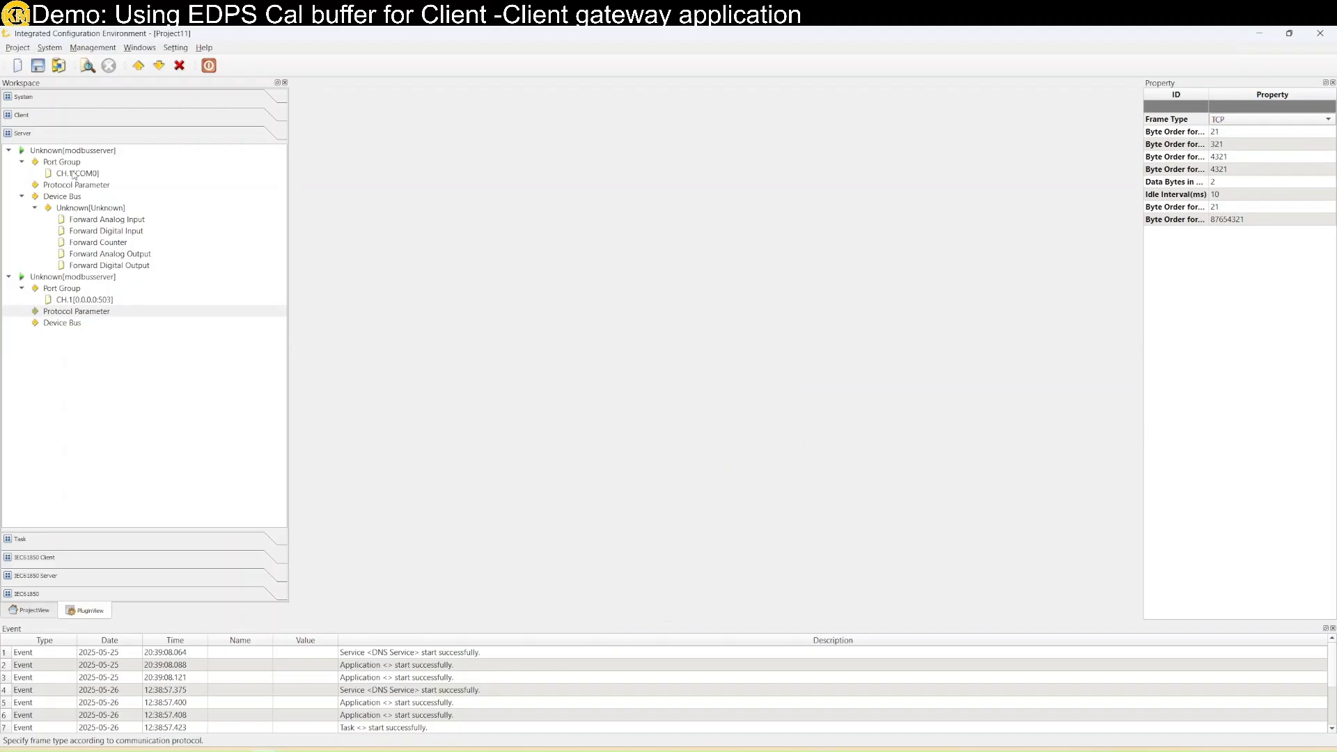
left_click(73, 174)
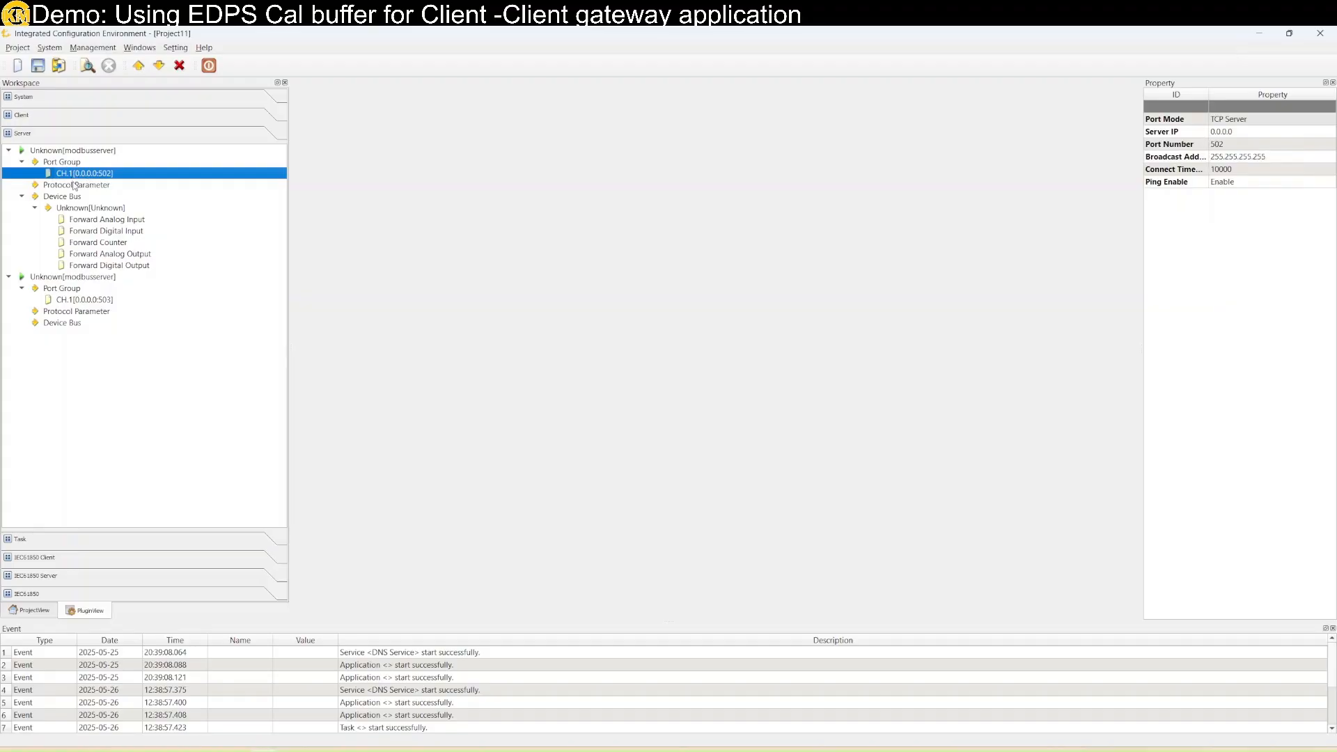
left_click(75, 186)
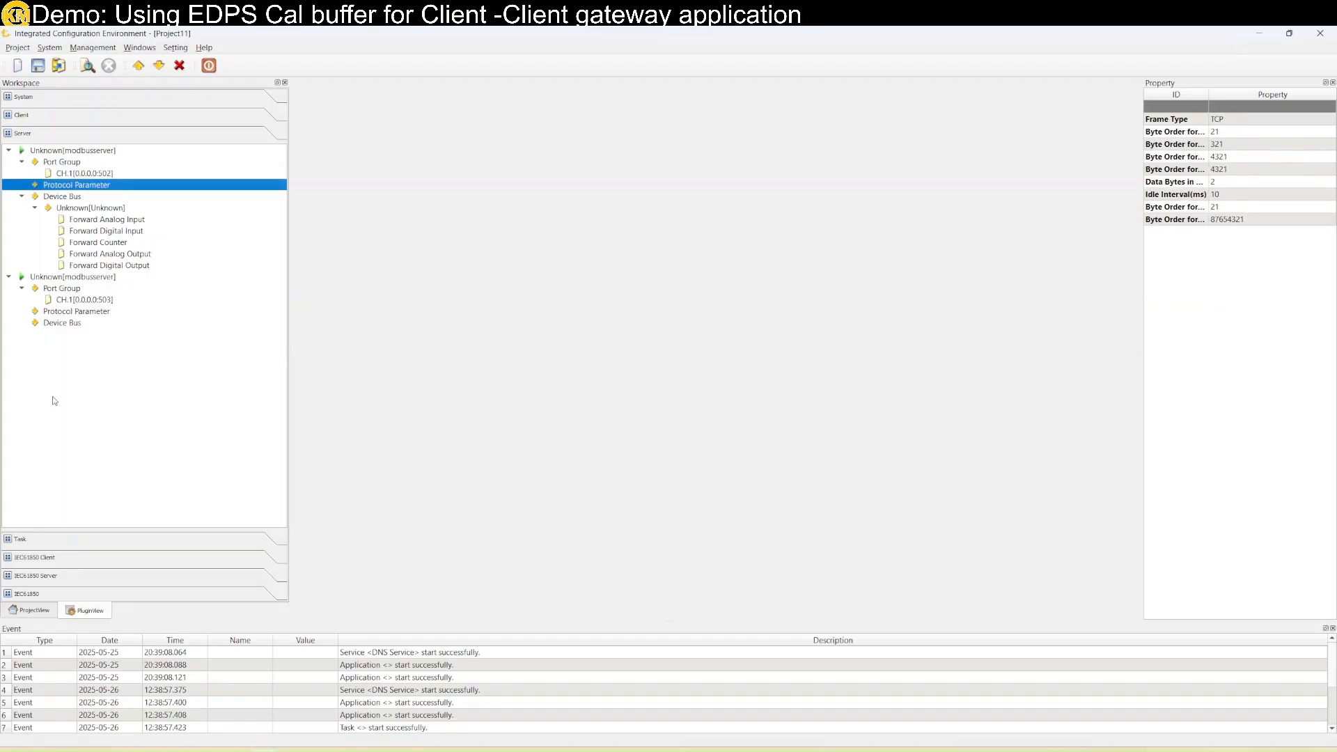
Add a new device under the second server's Device Bus
left_click(55, 324)
right_click(56, 325)
left_click(81, 336)
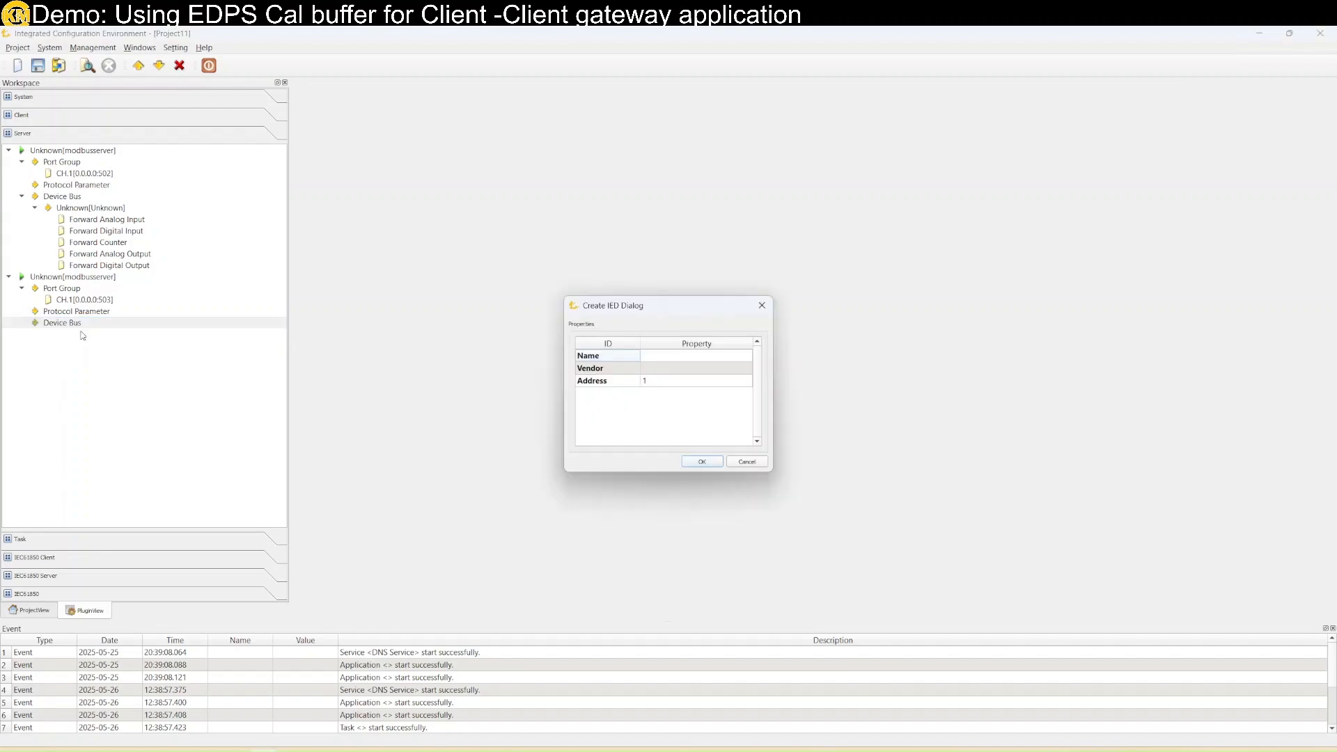
left_click(702, 461)
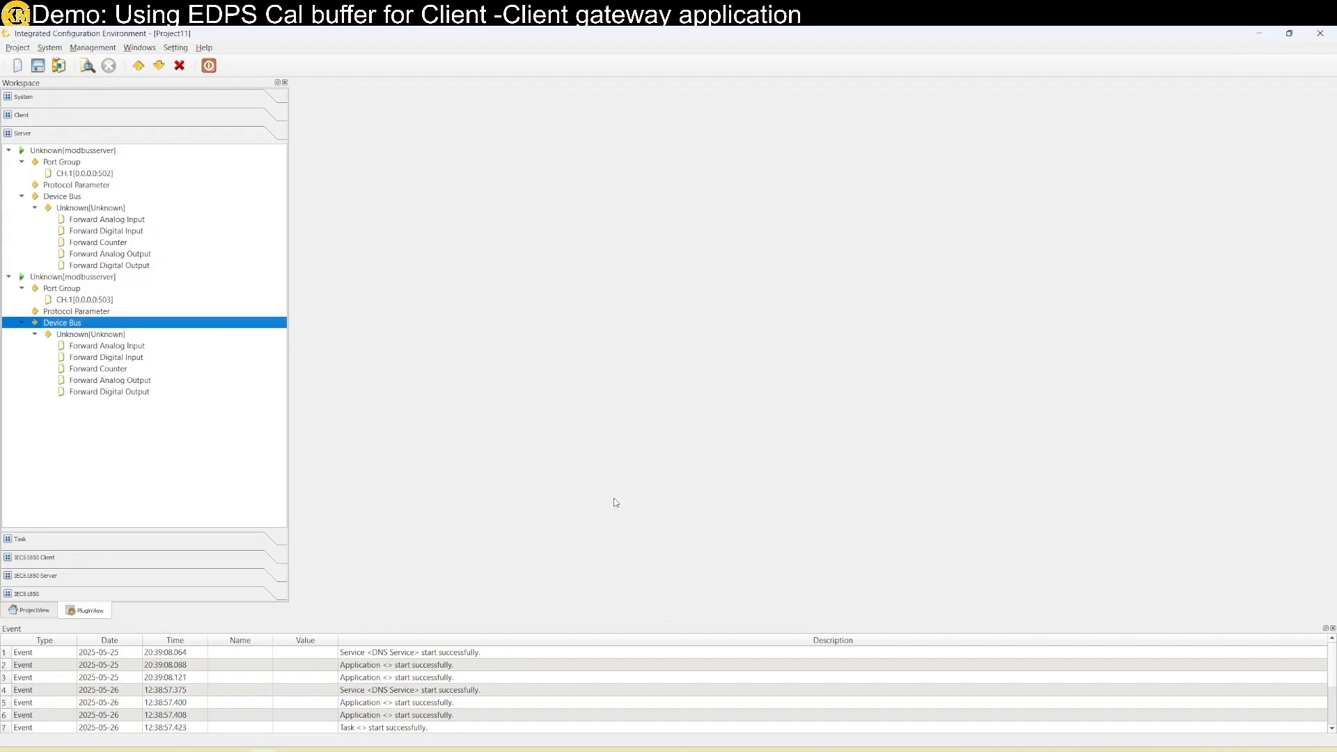
left_click(142, 256)
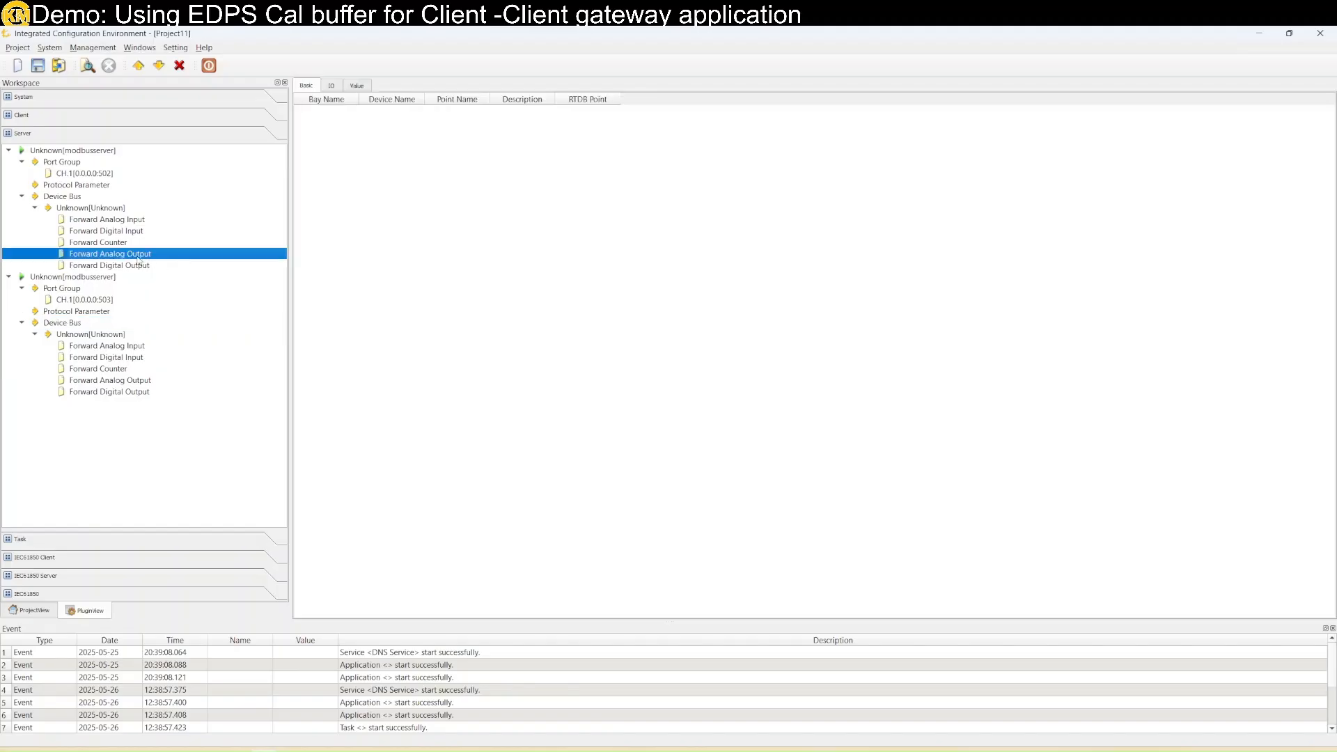
Start a New Point on the second device's Forward Analog Input and browse System > Client sources
left_click(136, 351)
right_click(135, 350)
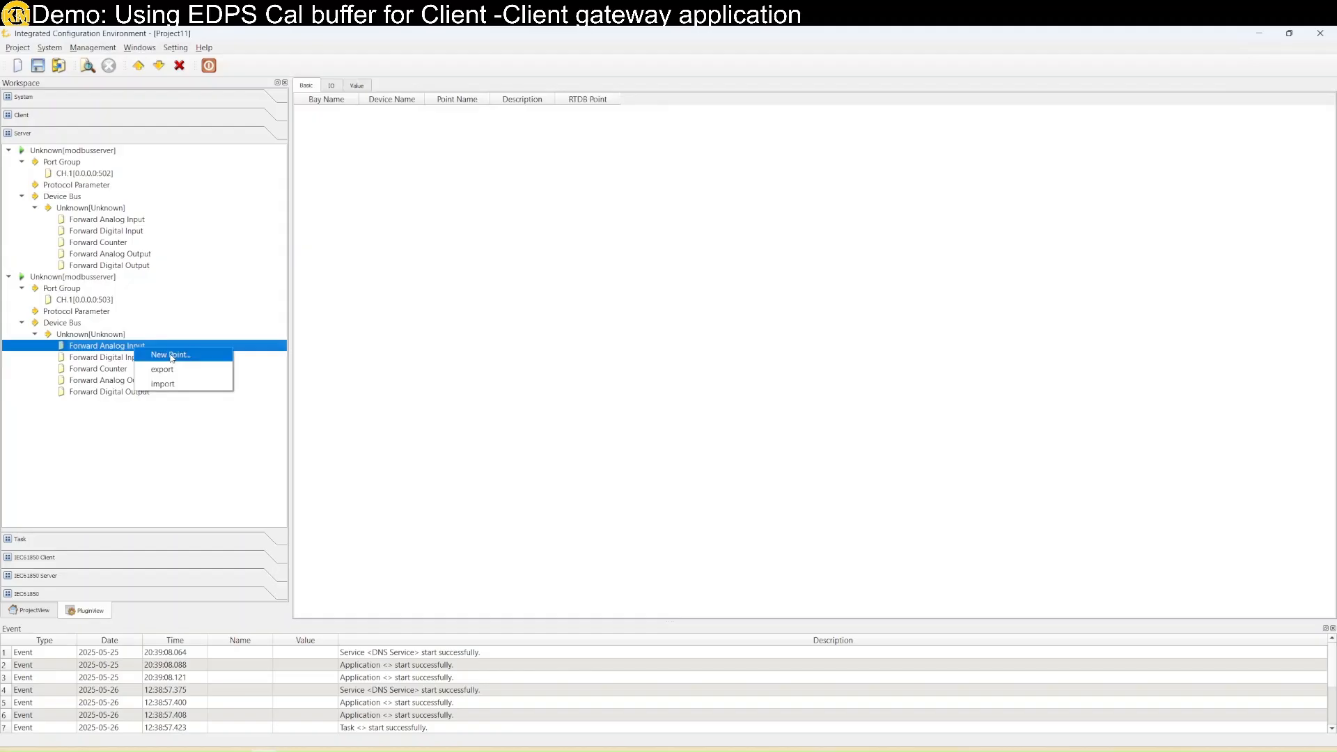
left_click(172, 358)
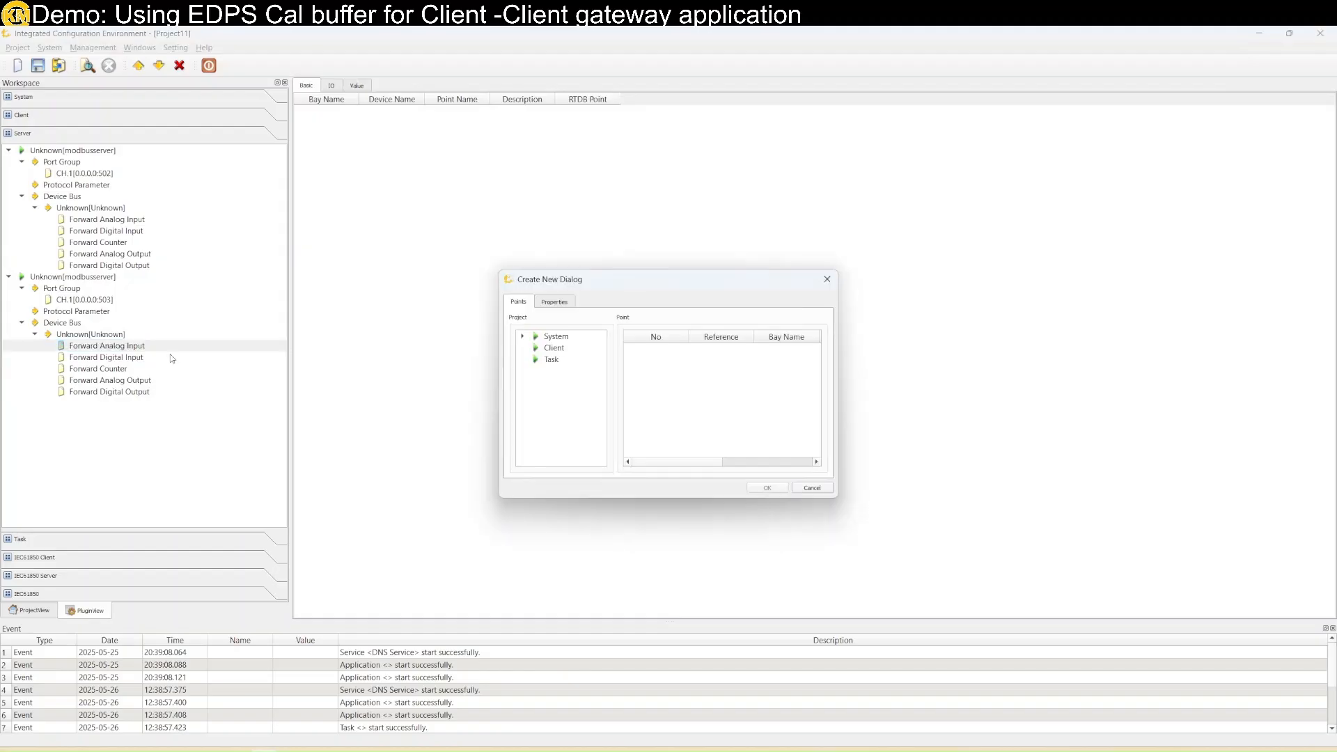
left_click(522, 336)
left_click(550, 382)
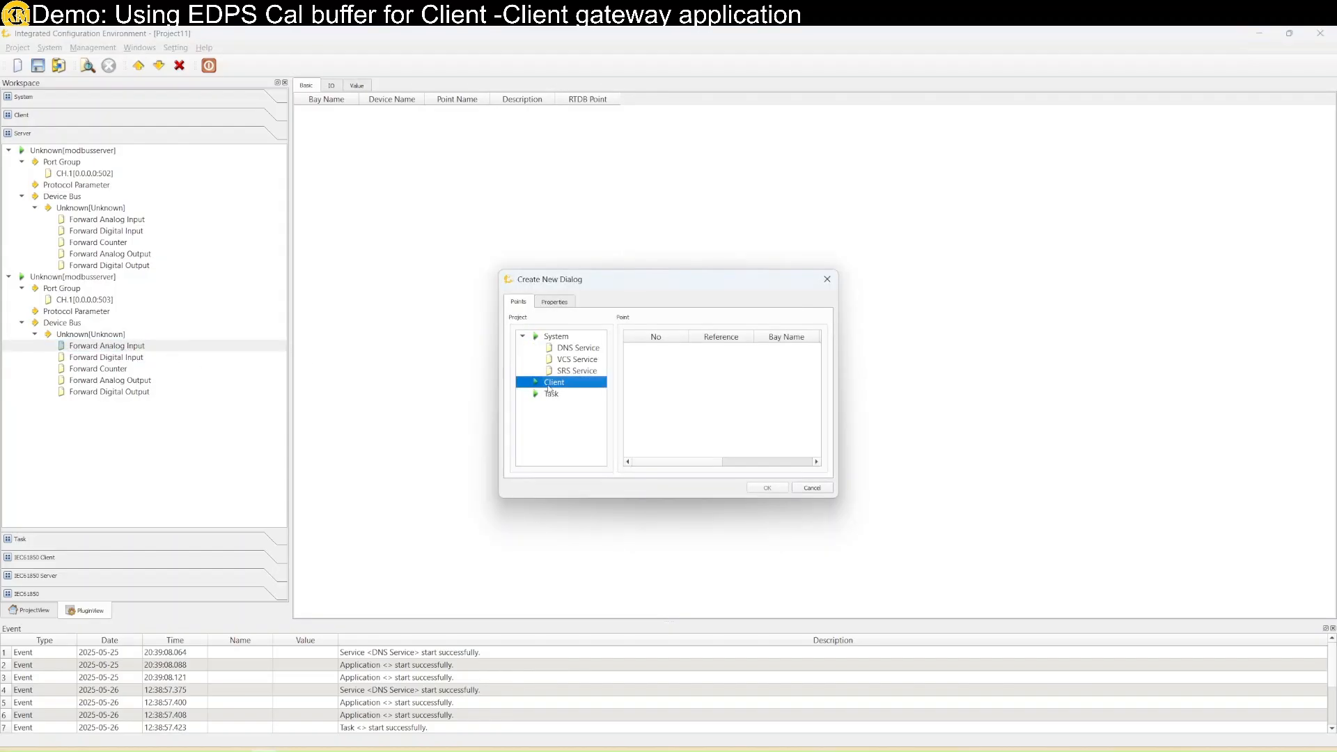
left_click(541, 395)
left_click(546, 383)
left_click(549, 395)
left_click(557, 383)
Cancel the point dialog and create a new task with the EDPS CALCULATE driver
left_click(805, 488)
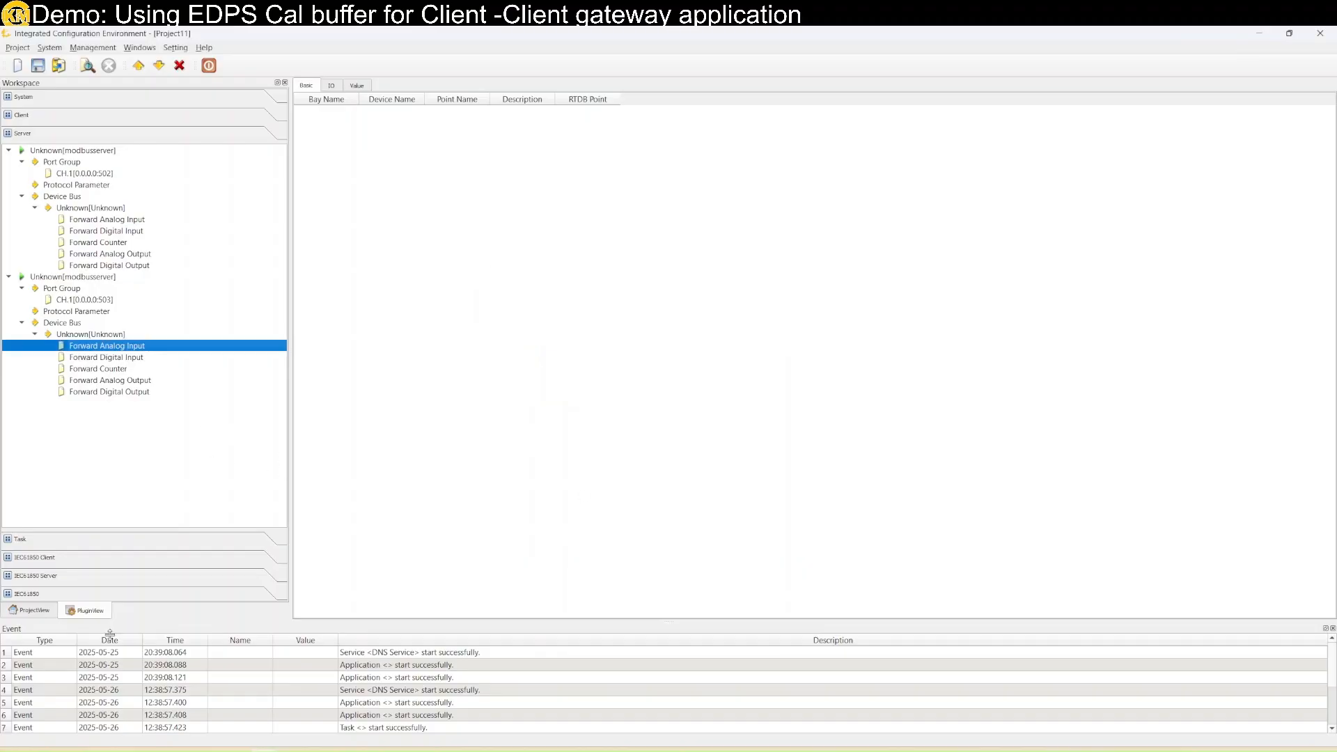
left_click(64, 545)
right_click(78, 309)
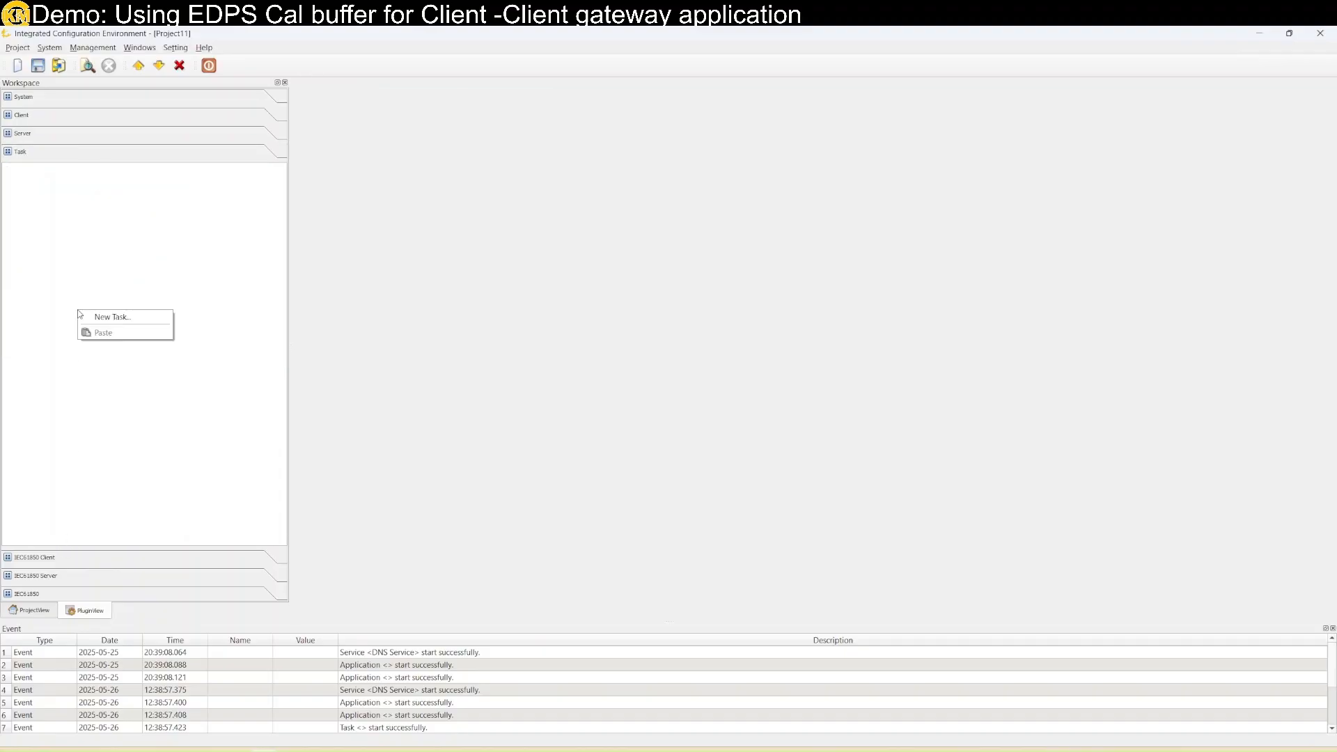
left_click(113, 317)
left_click(585, 303)
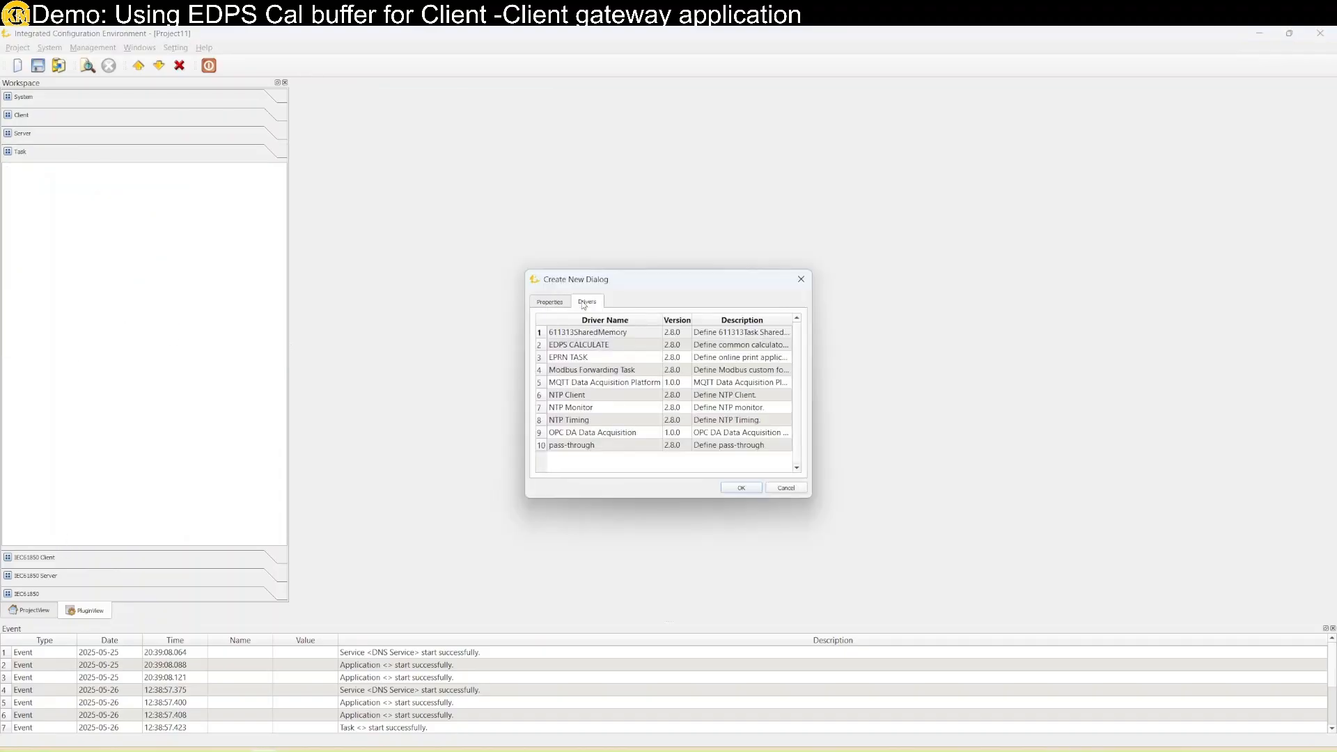
left_click(590, 348)
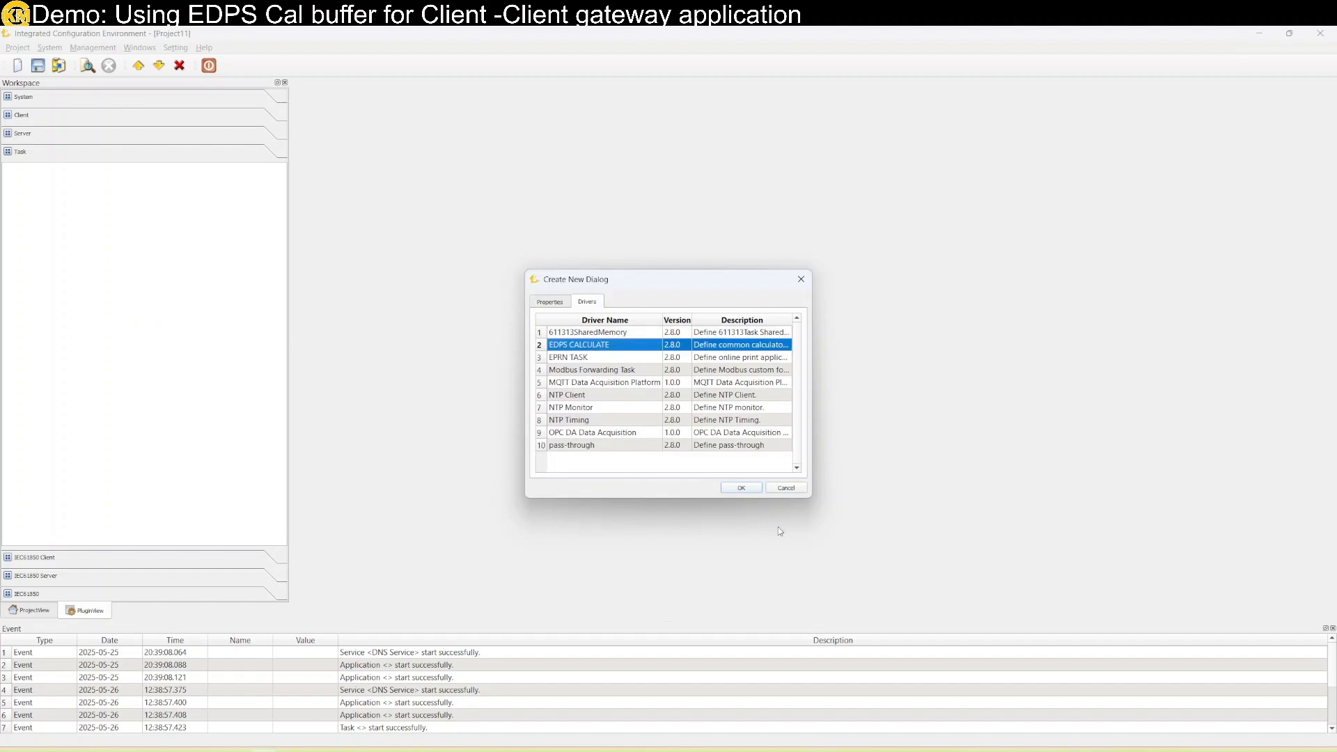
left_click(742, 488)
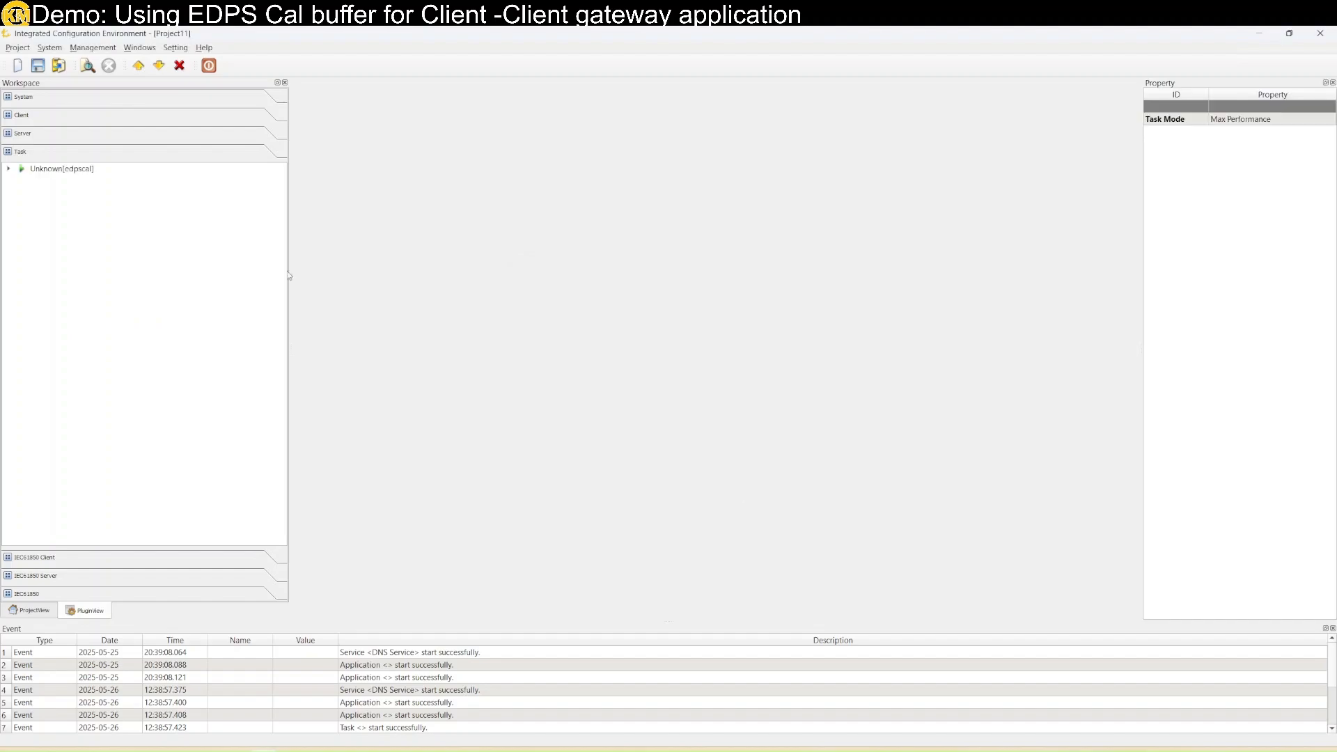
Expand the edpscal task and inspect its Parameter, Configuration and point table
left_click(8, 169)
left_click(56, 193)
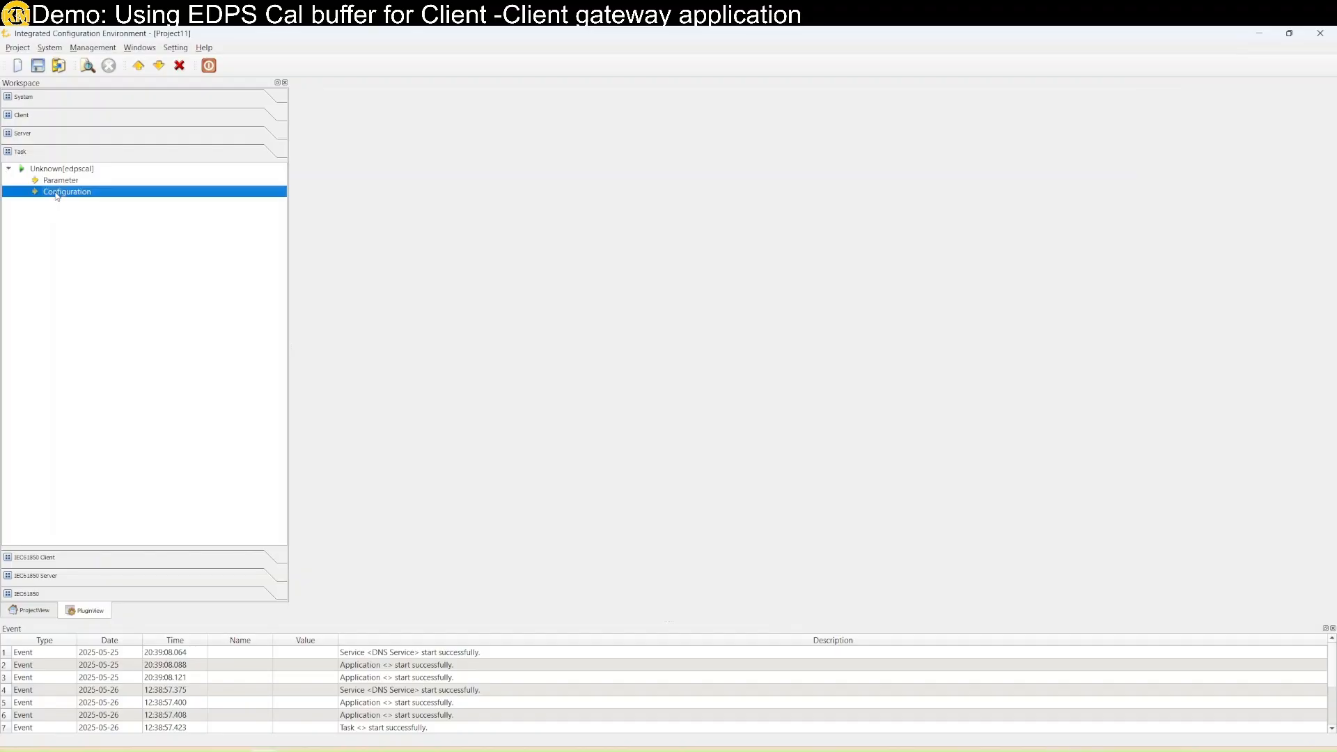
left_click(60, 181)
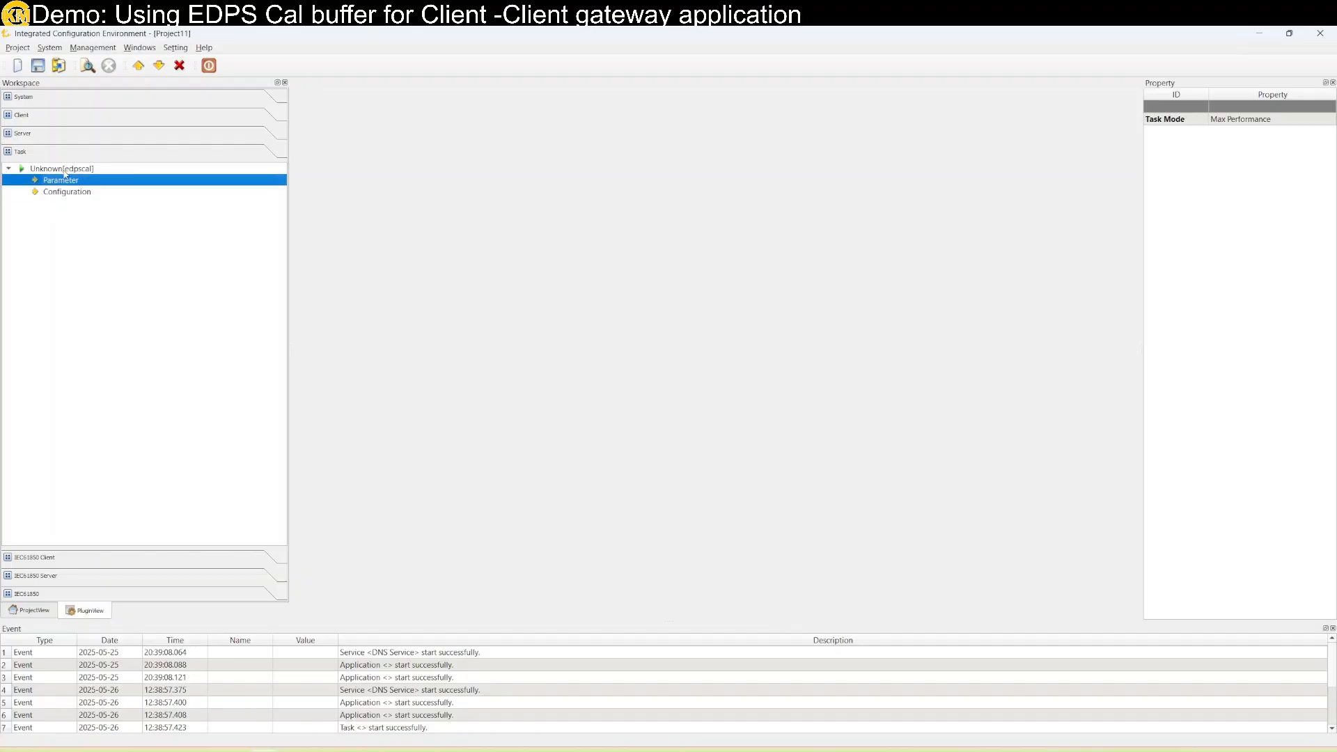
double_click(63, 170)
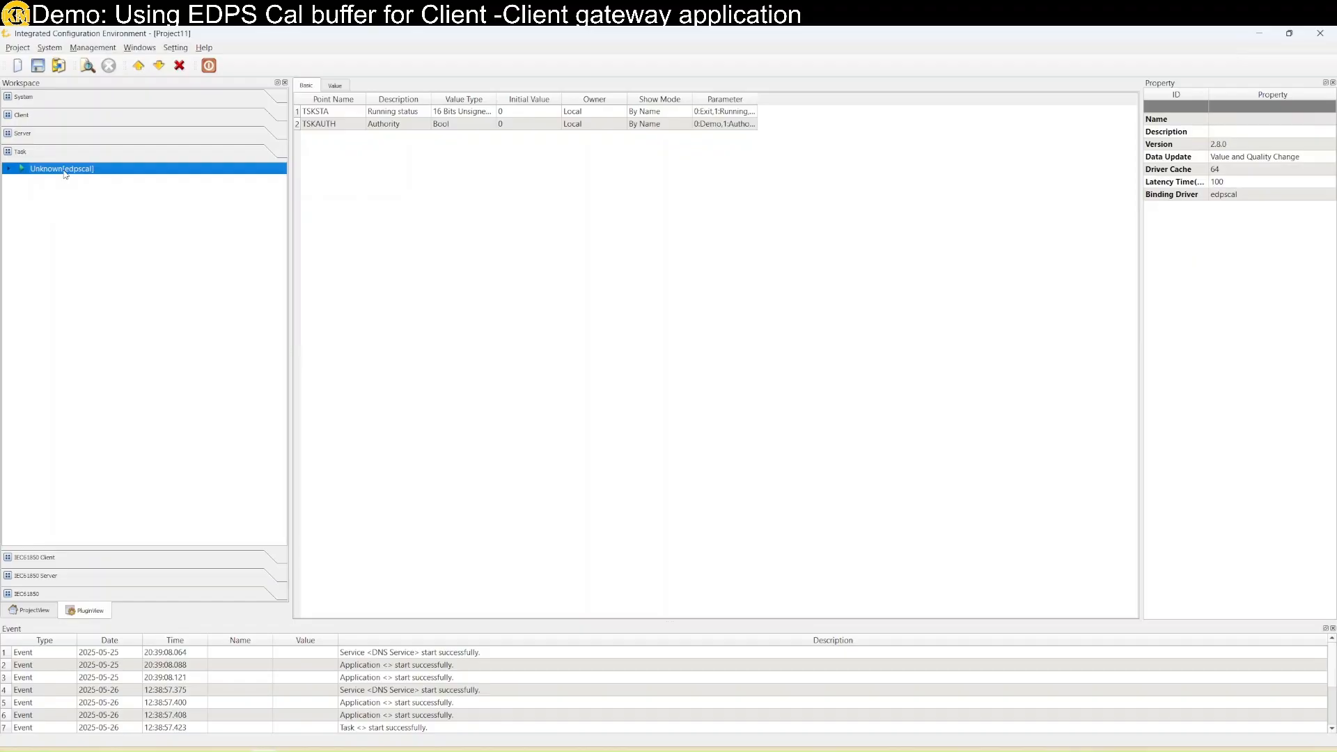
left_click(8, 170)
left_click(62, 194)
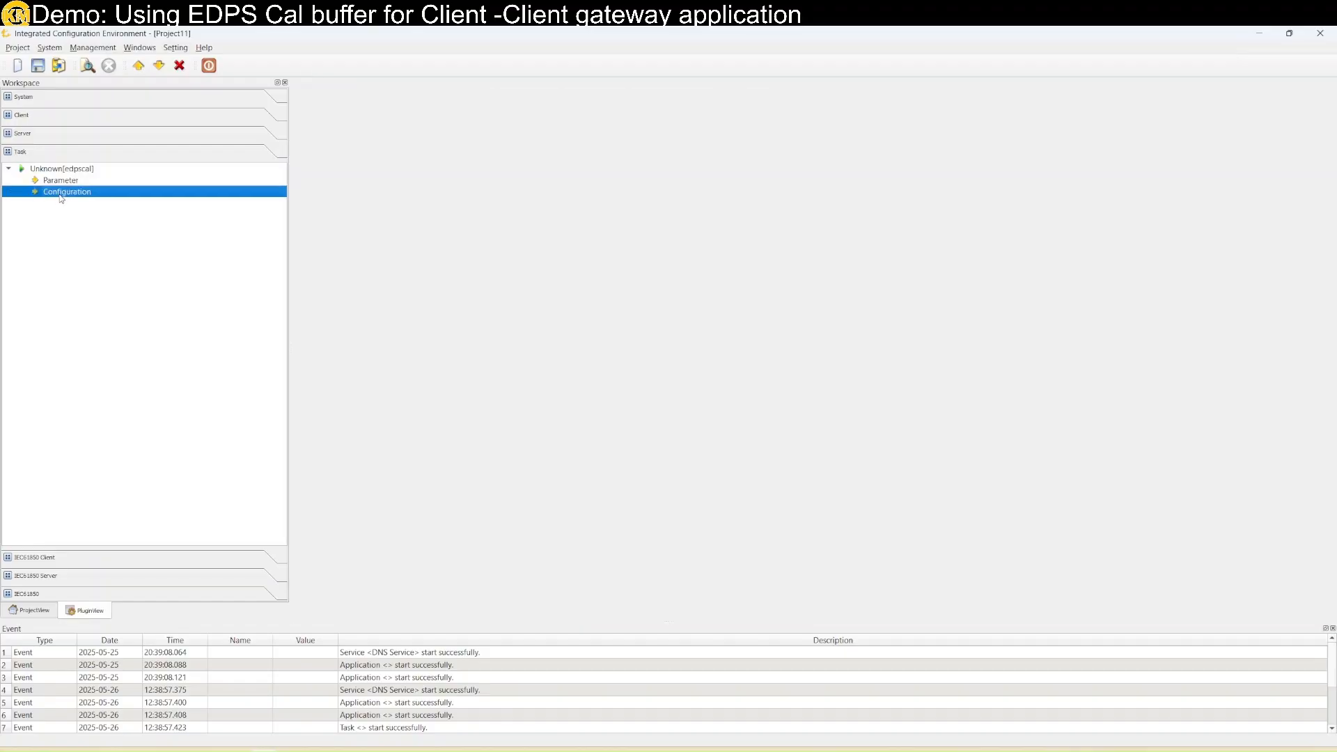
right_click(61, 198)
Create an edpscal configuration with Trigger Mode Periodic and Trigger Period 100
left_click(83, 202)
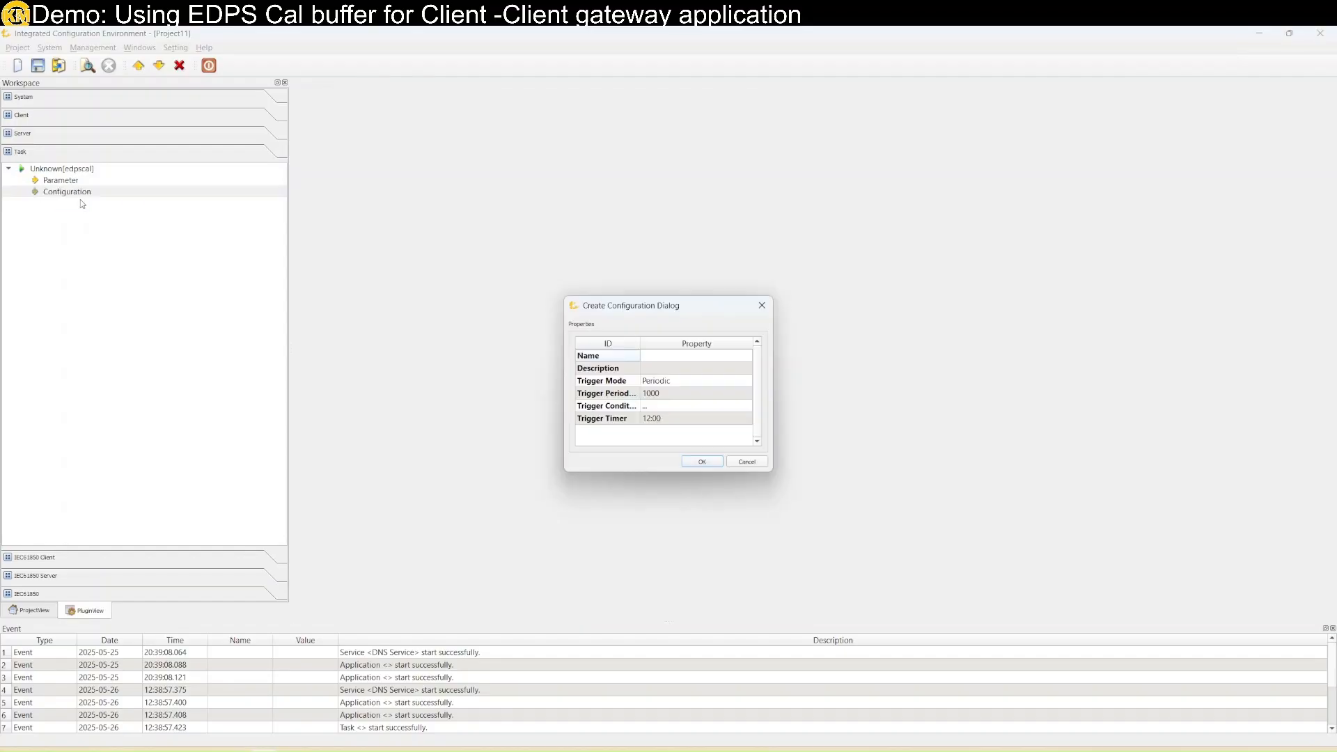
double_click(675, 393)
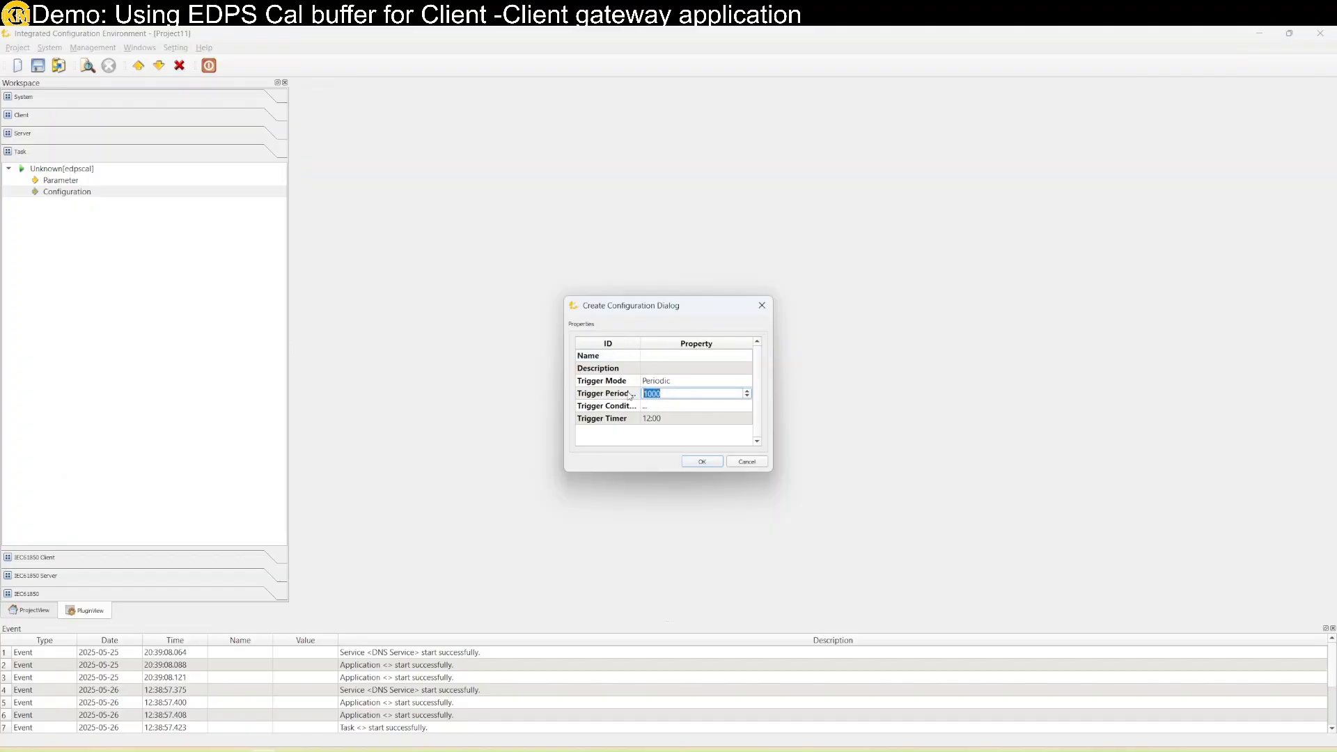
type("1")
left_click(703, 411)
double_click(709, 388)
left_click(709, 388)
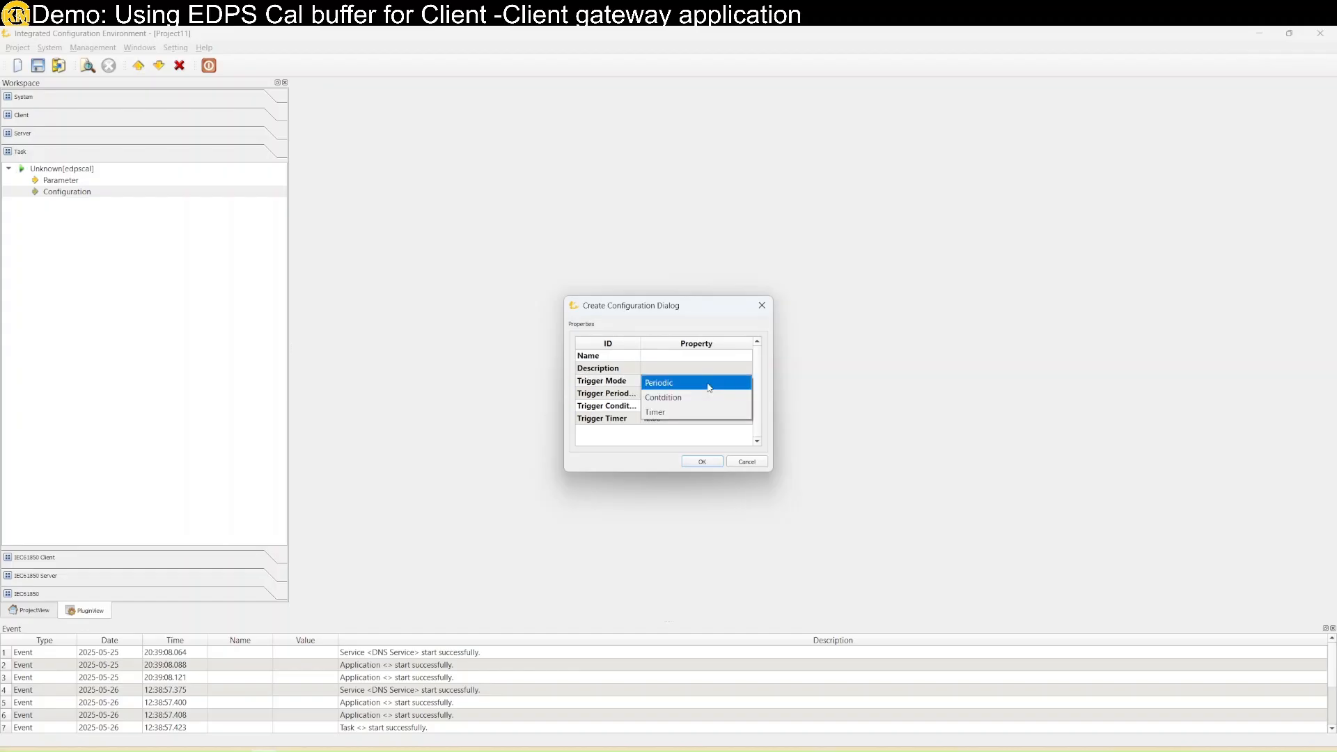
left_click(708, 384)
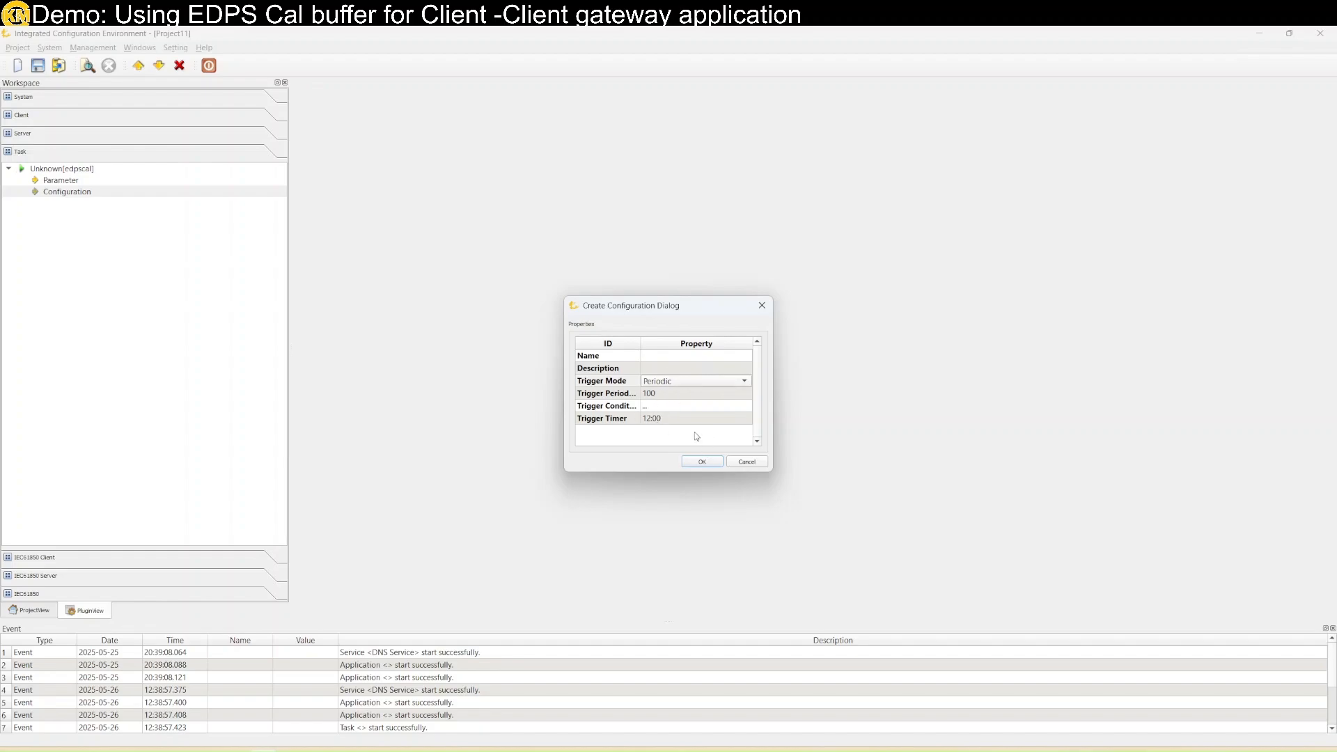
left_click(702, 462)
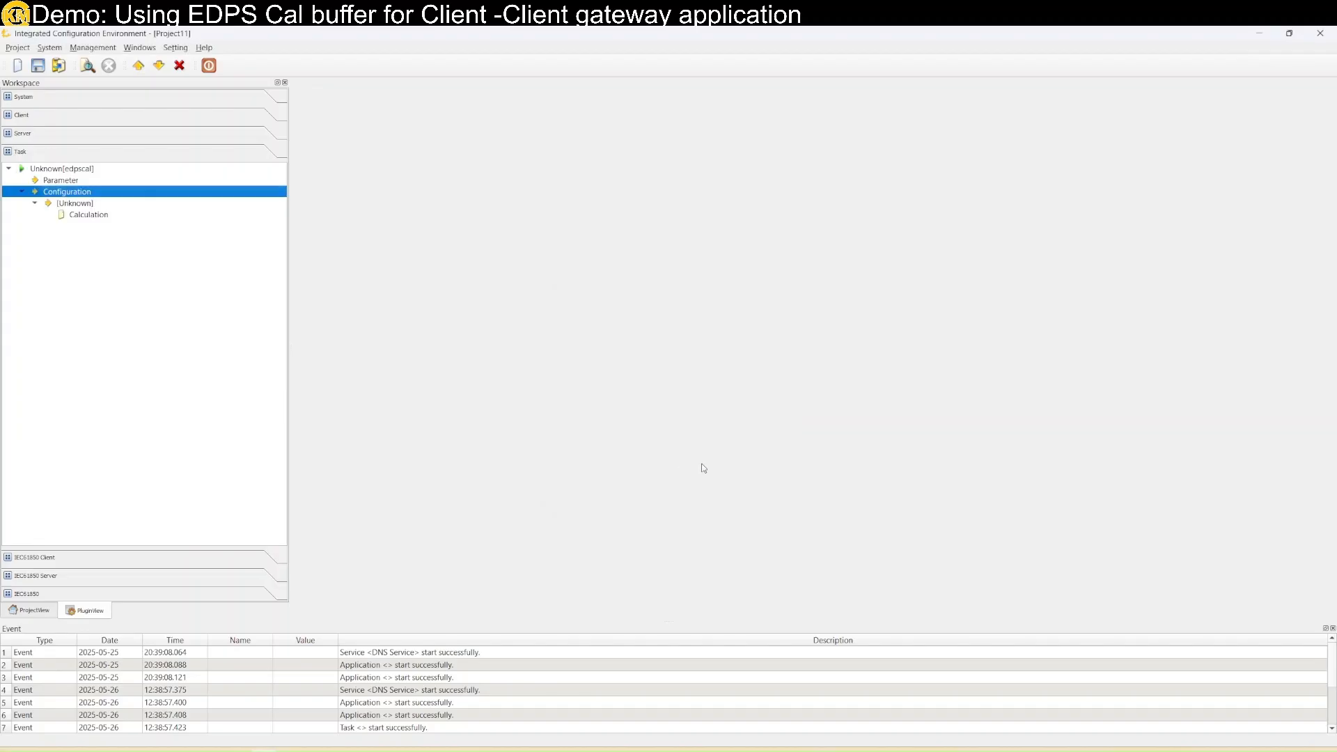
left_click(94, 216)
Add 20 new points to the Calculation table using Counts 20
right_click(94, 215)
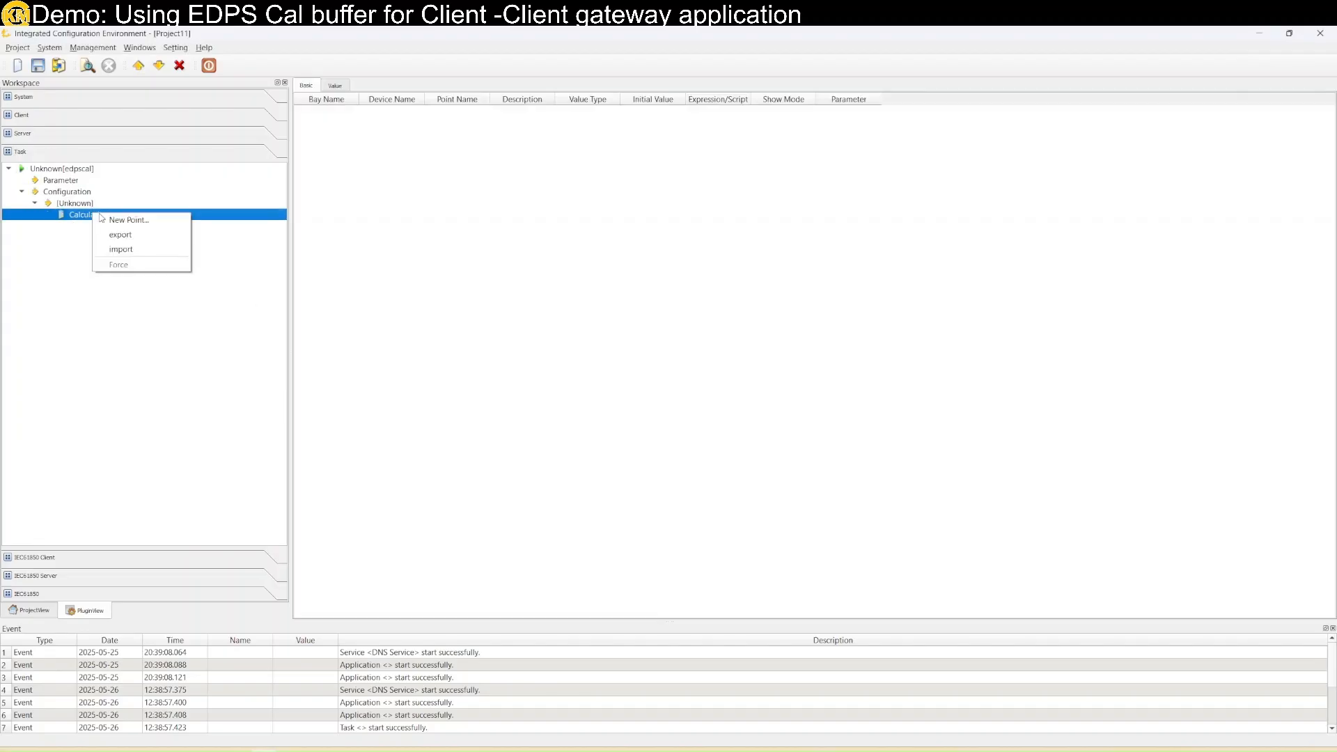
left_click(115, 220)
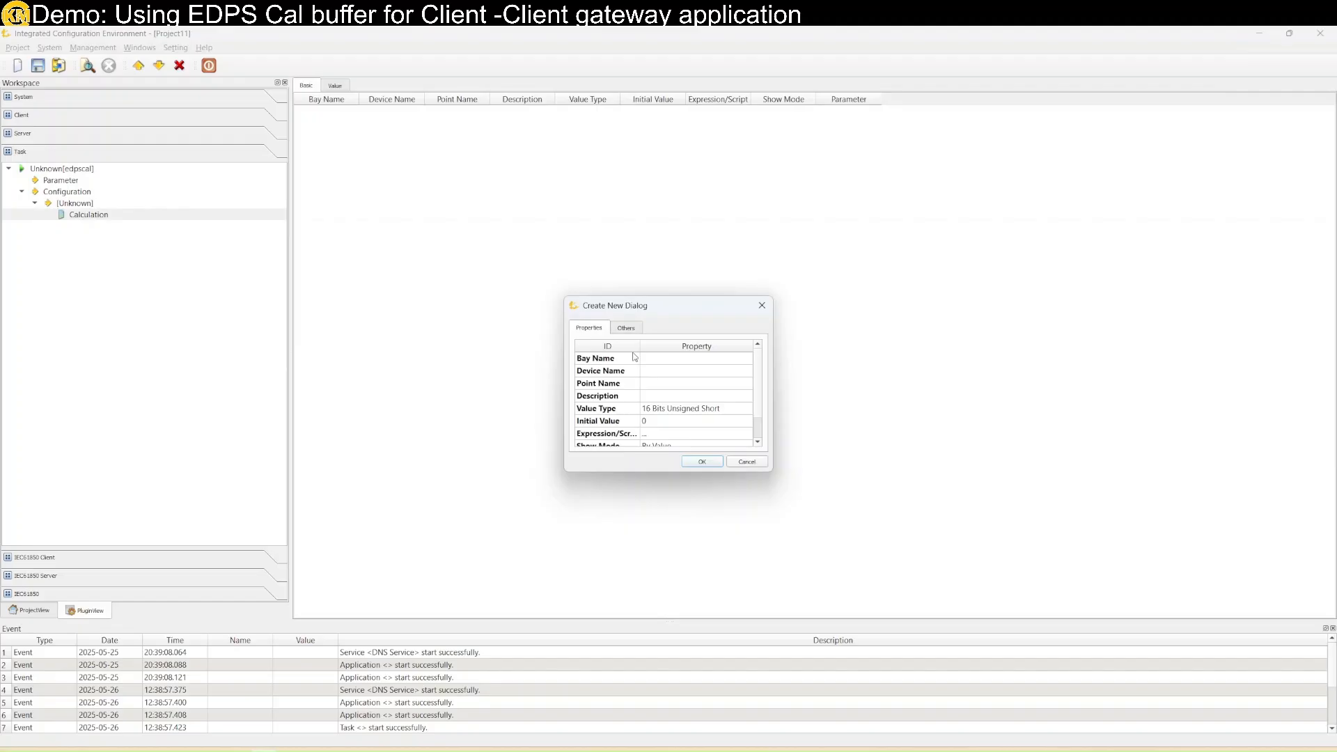
left_click(634, 331)
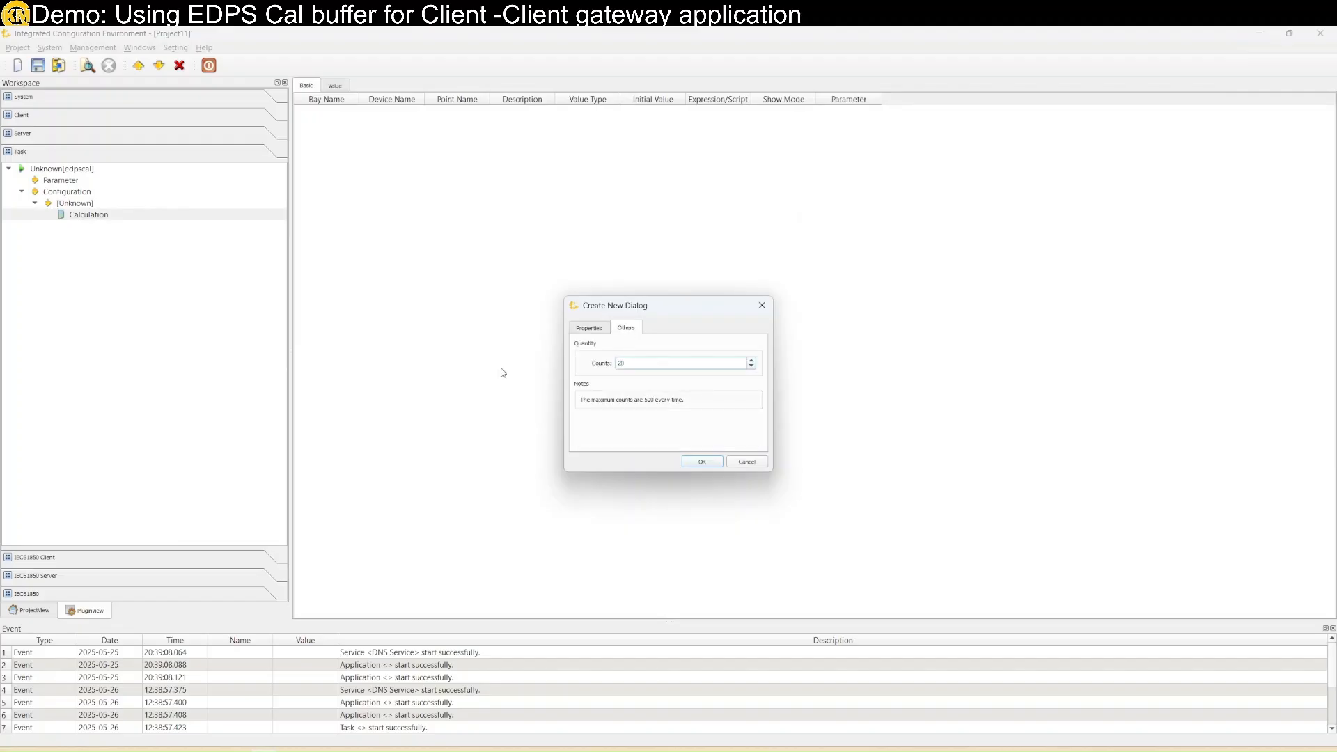
key("Return")
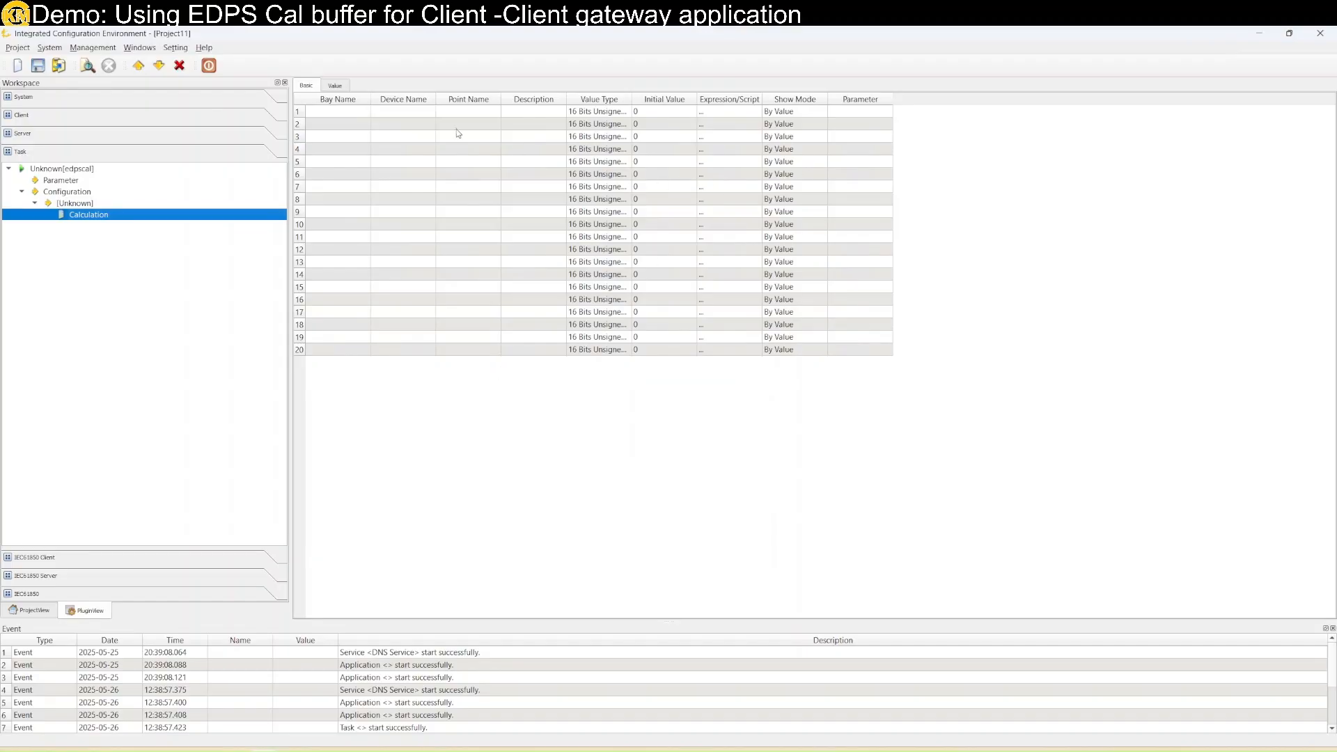
left_click(401, 115)
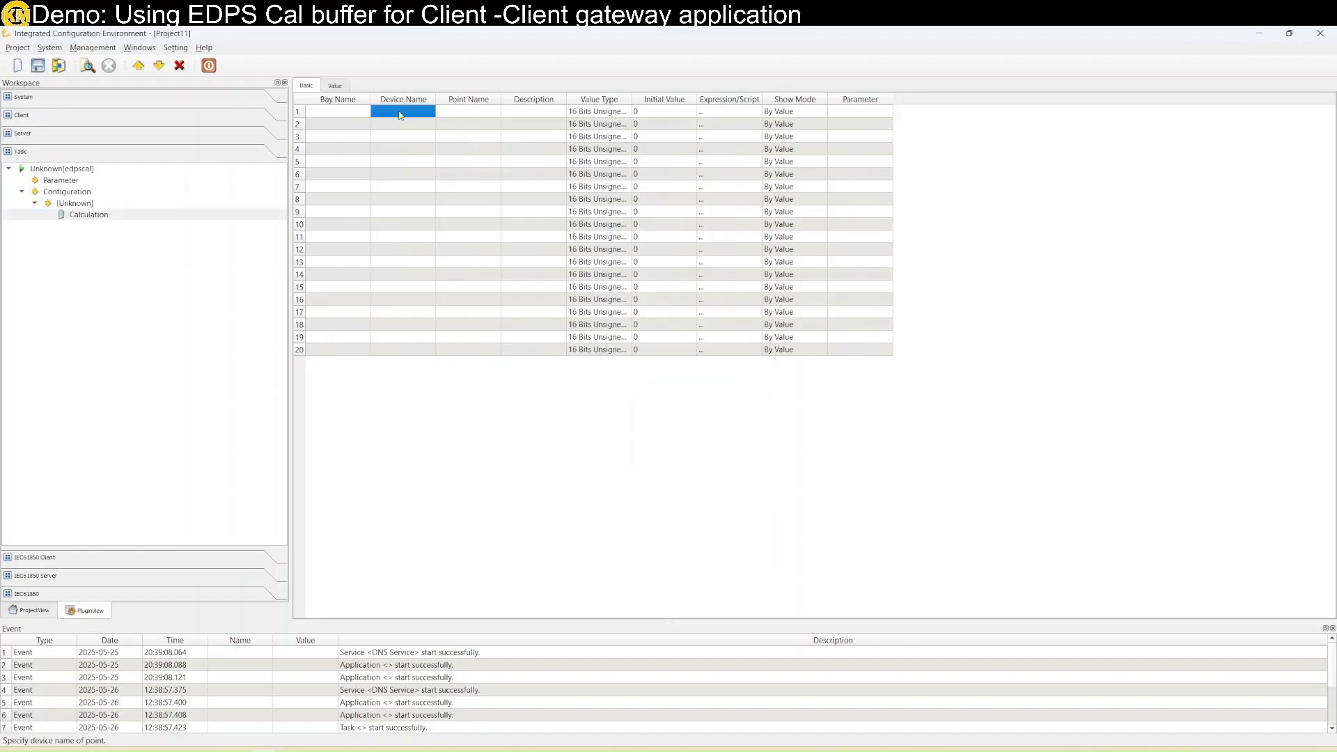
Batch-modify the device name of calculation rows 1–10 to Port502
left_click(400, 221, "shift")
right_click(400, 221)
left_click(429, 224)
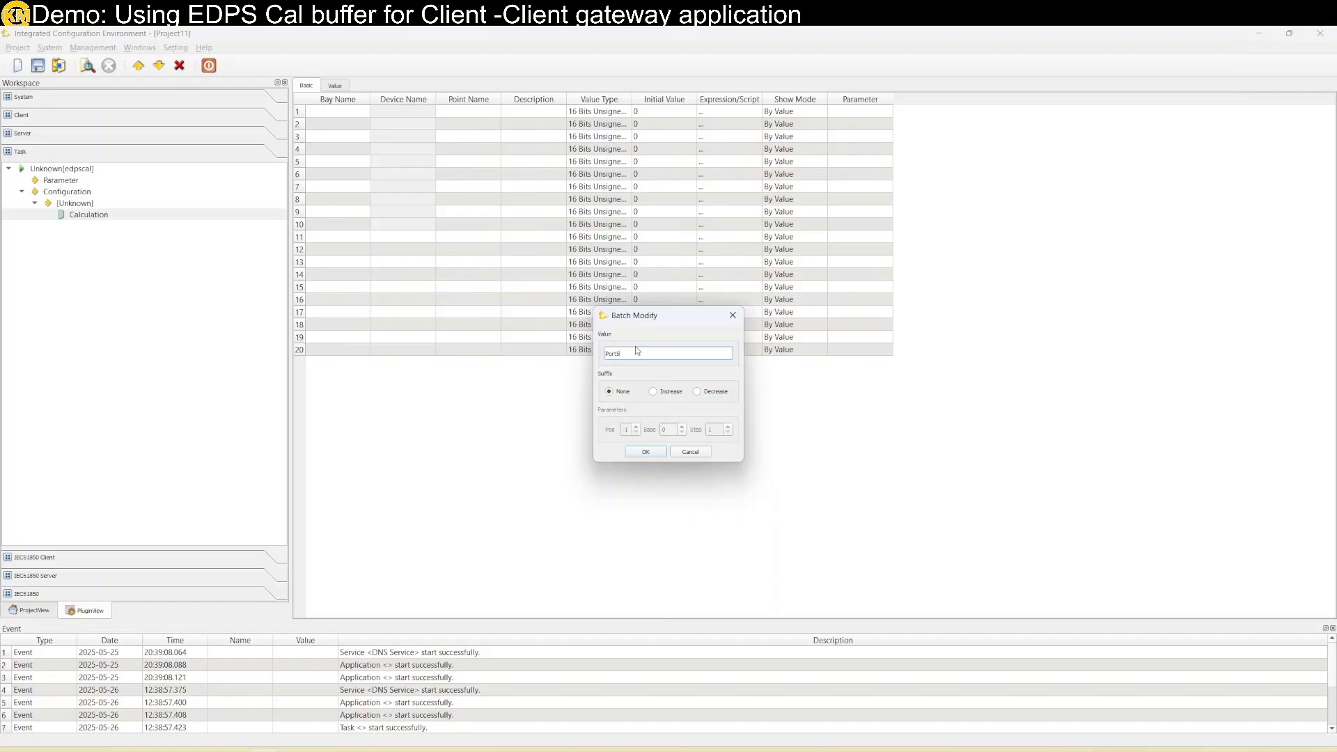
left_click(646, 452)
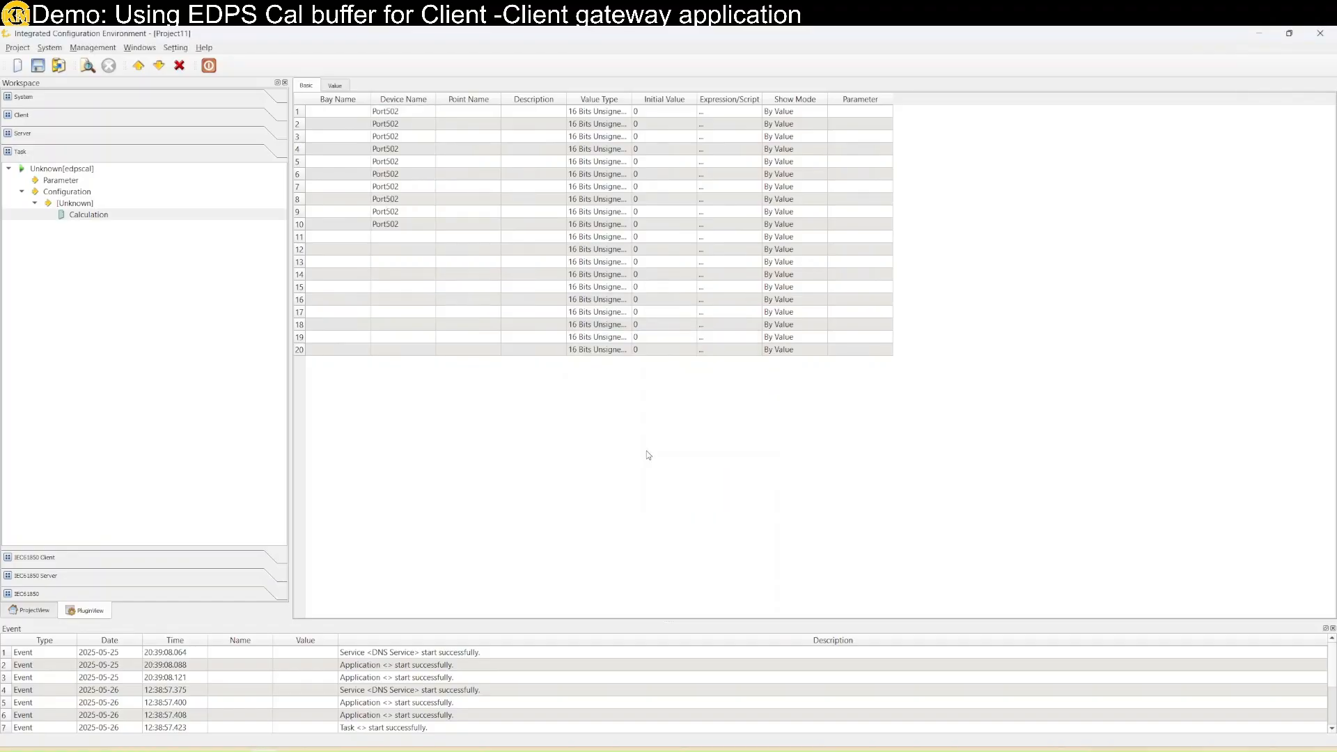
Batch-modify the device name of rows 11–20 to Port503
left_click(402, 236)
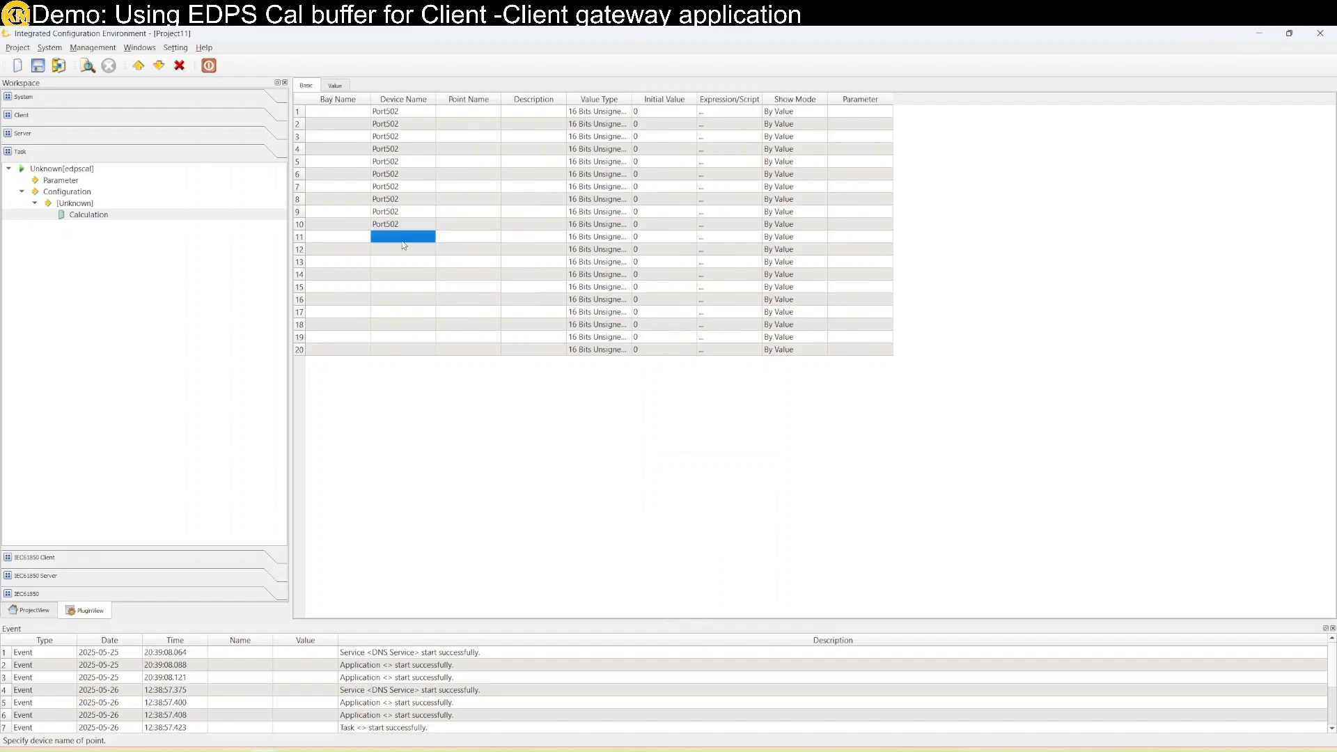
left_click(413, 350, "shift")
right_click(413, 354)
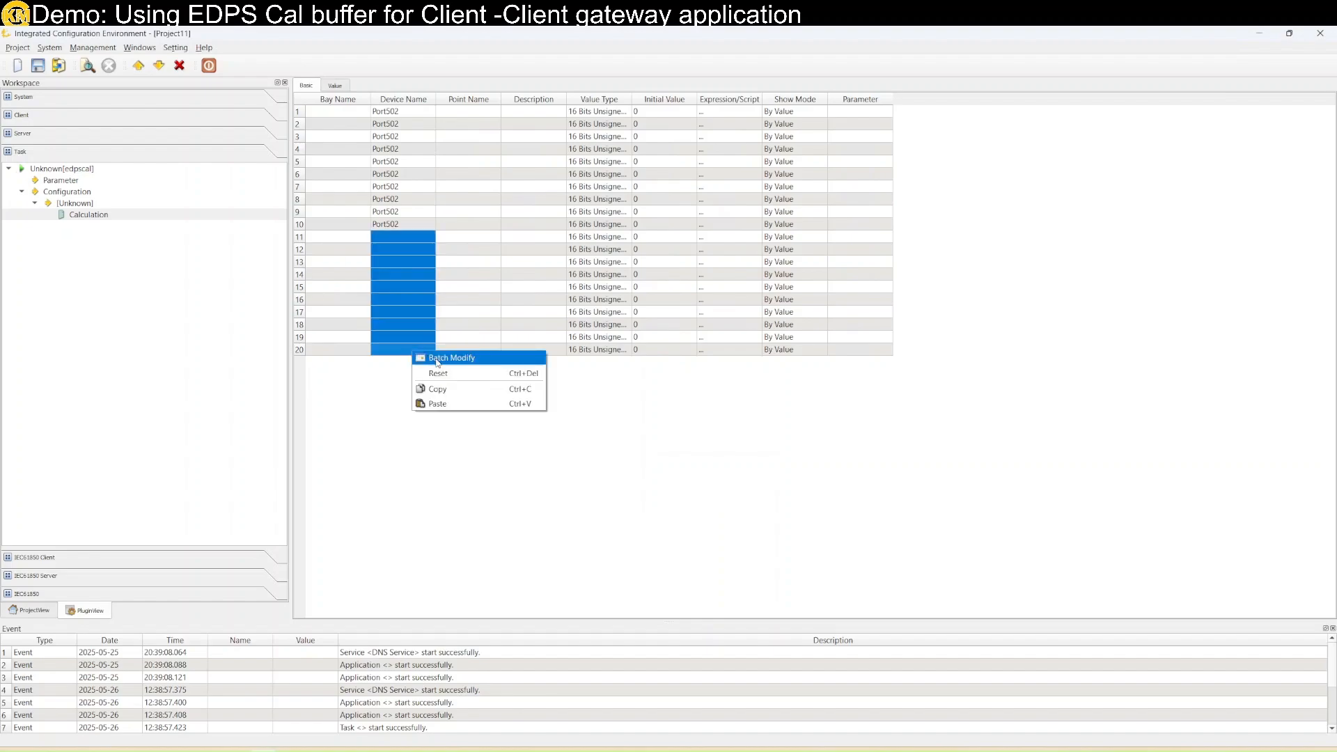
left_click(437, 363)
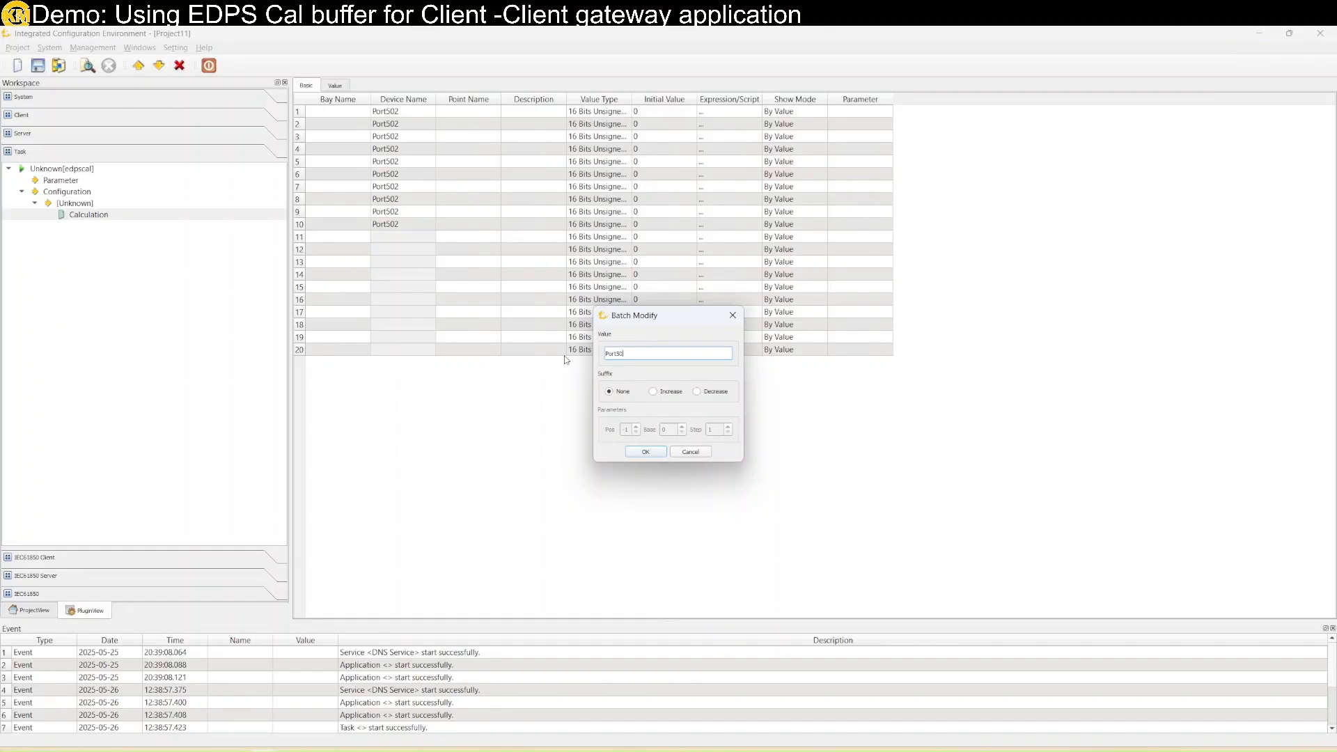
key("Return")
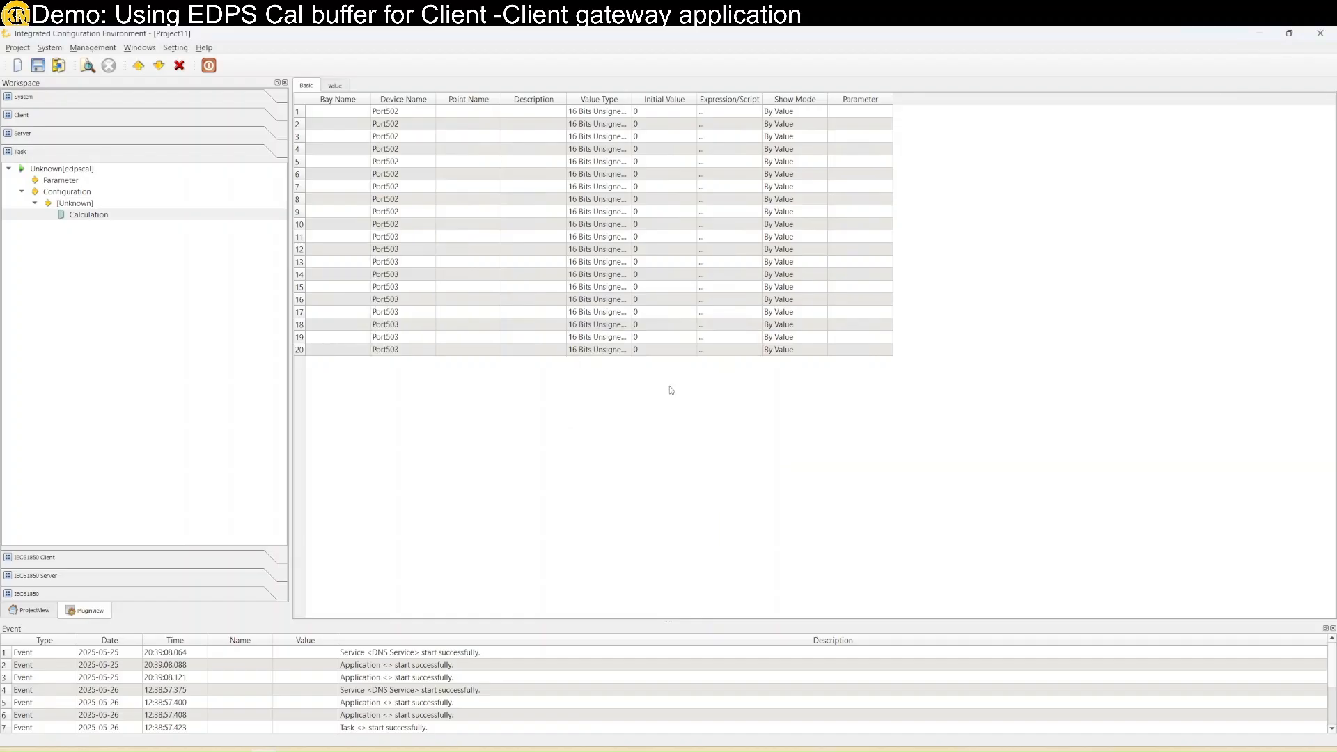
left_click(467, 113)
Name point rows 1–10 out0–out9 using base 'out' with an increasing suffix
left_click(470, 226, "shift")
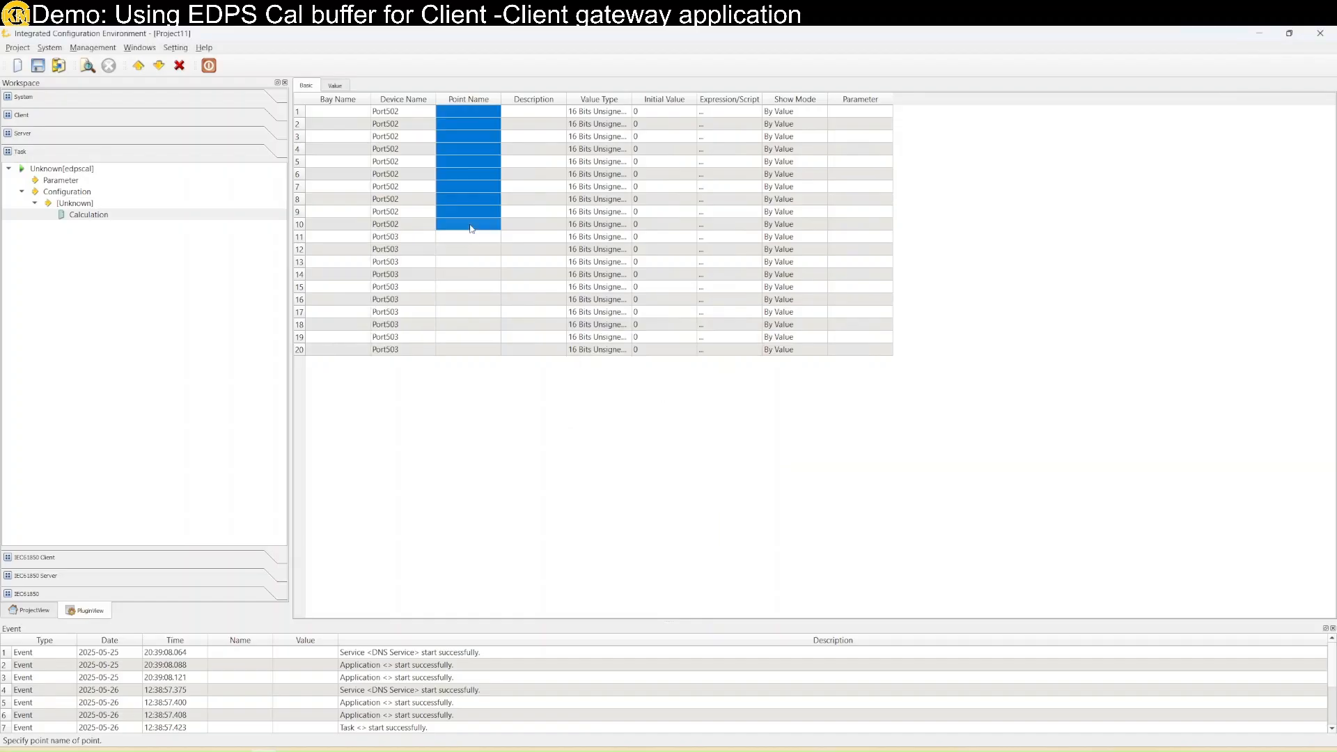
right_click(471, 228)
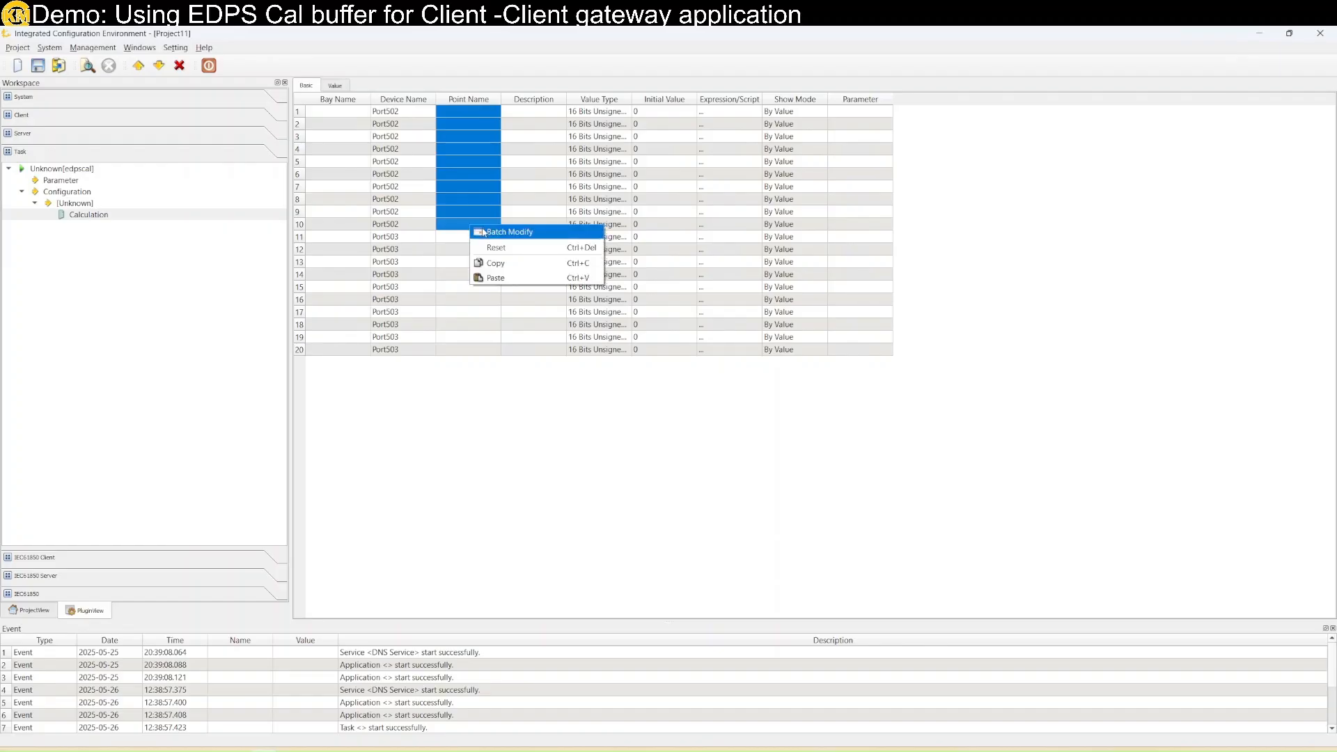
left_click(500, 235)
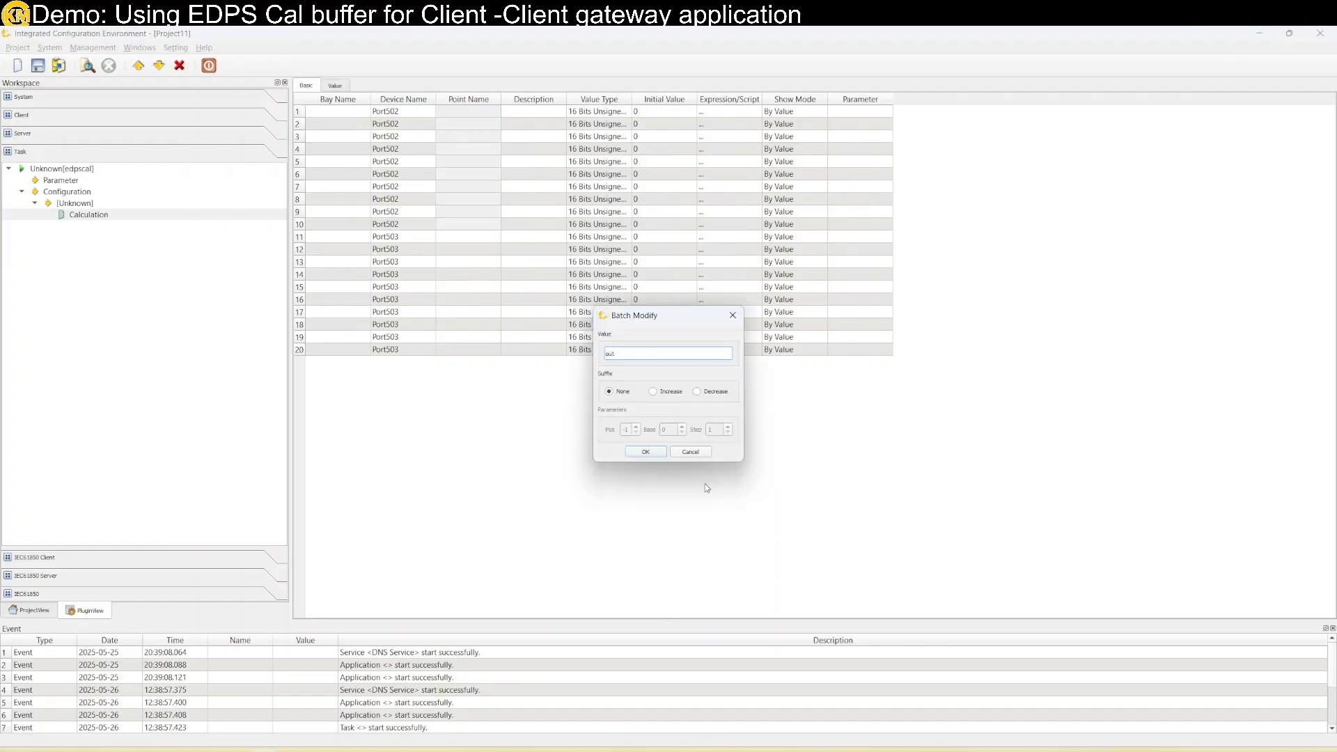
type("out")
left_click(670, 392)
left_click(659, 451)
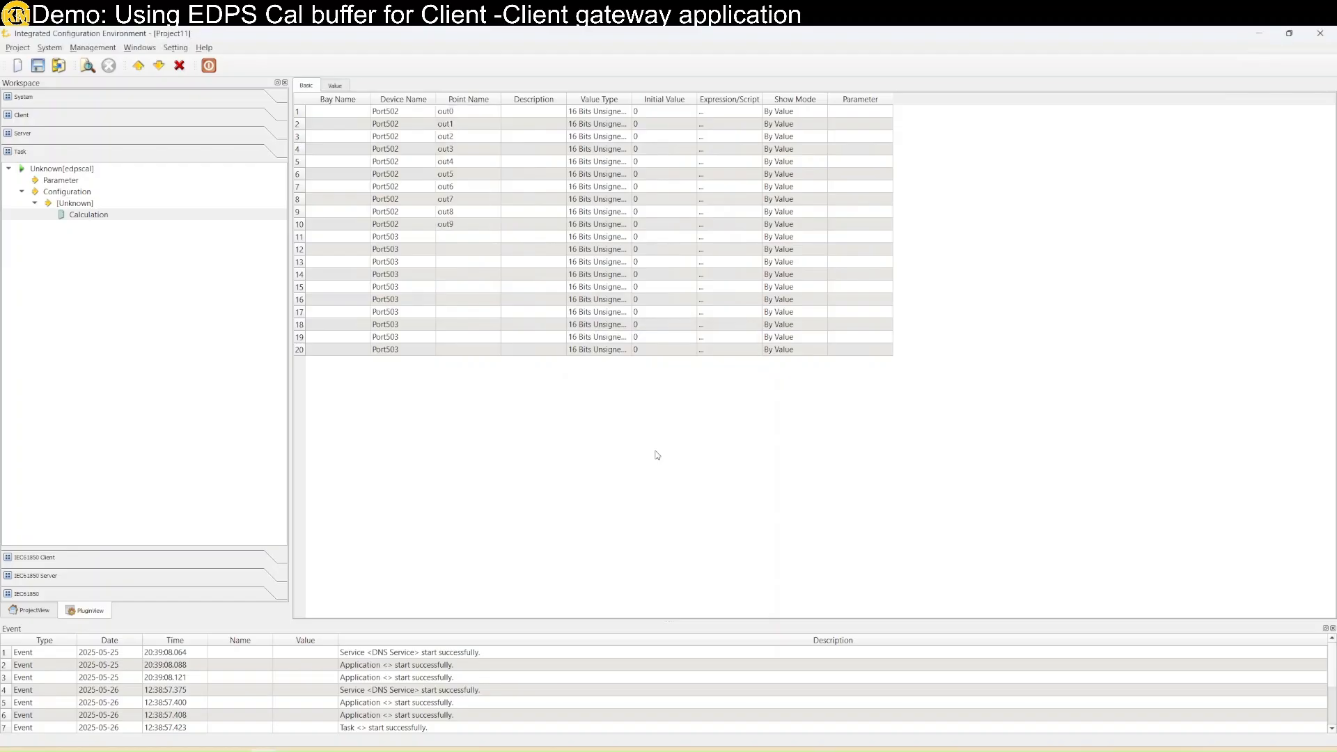
Name point rows 11–20 out0–out9 the same way, then return to the Server workspace
left_click(483, 239)
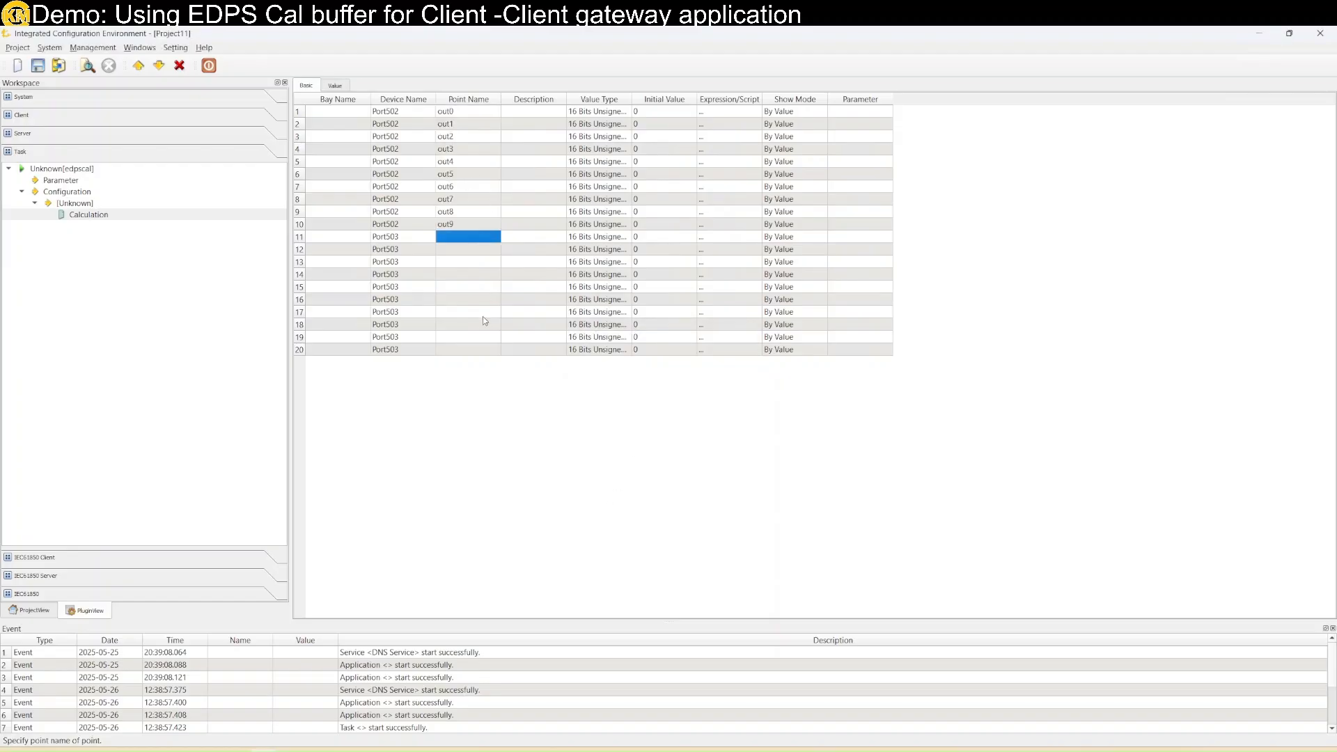
left_click(482, 351)
left_click(484, 243)
left_click(485, 352, "shift")
right_click(486, 351)
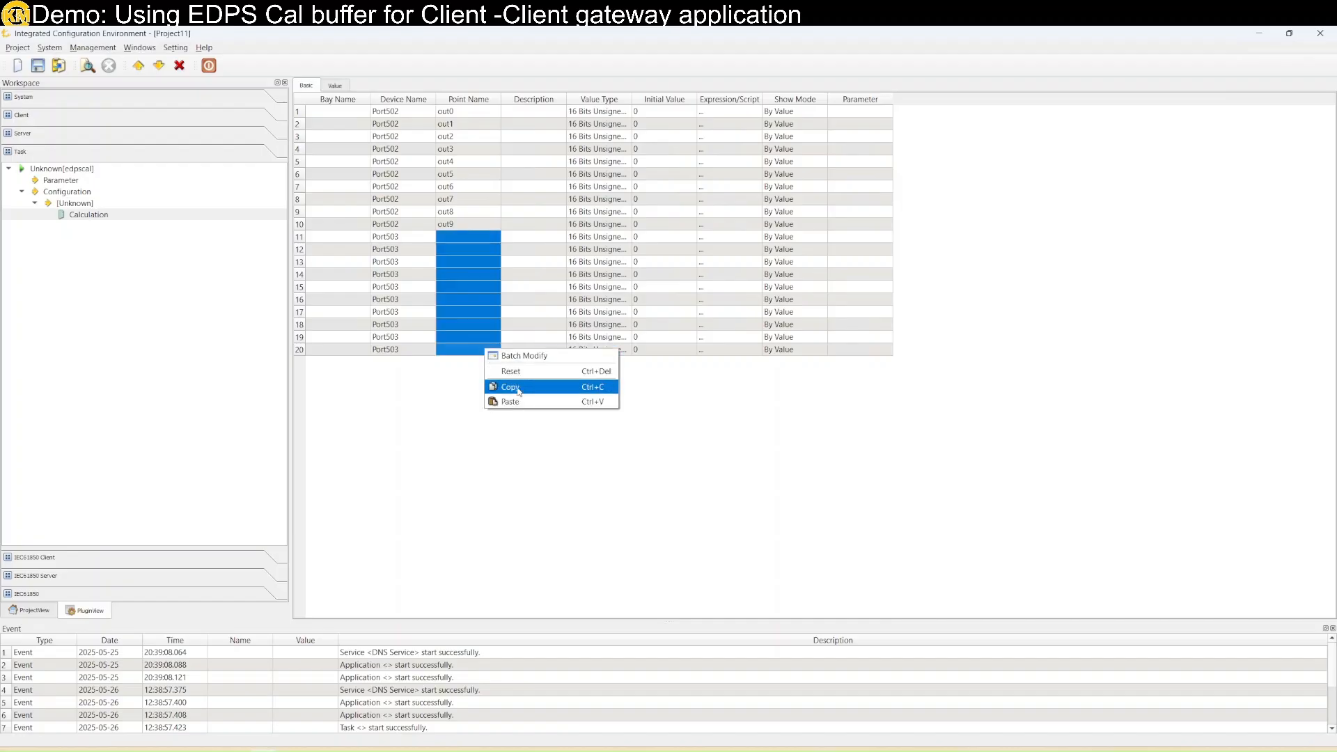
left_click(521, 357)
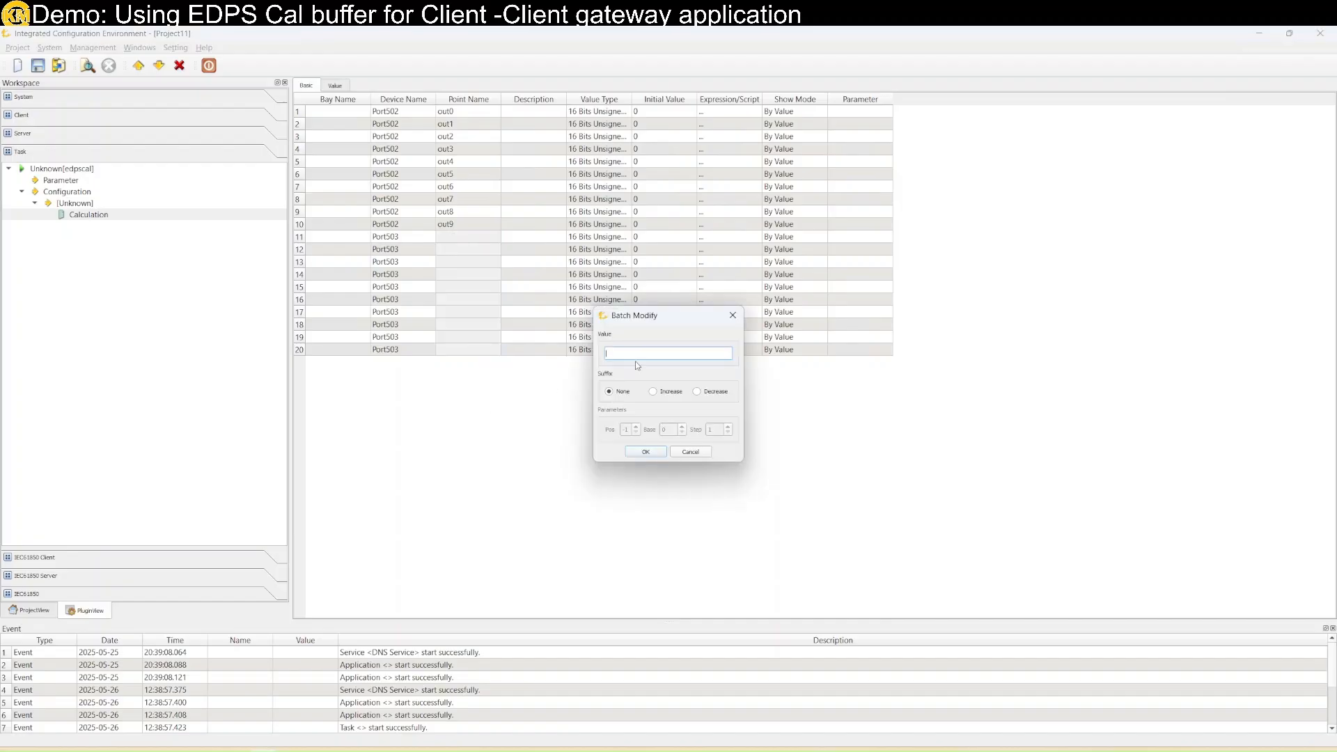
left_click(658, 392)
left_click(651, 453)
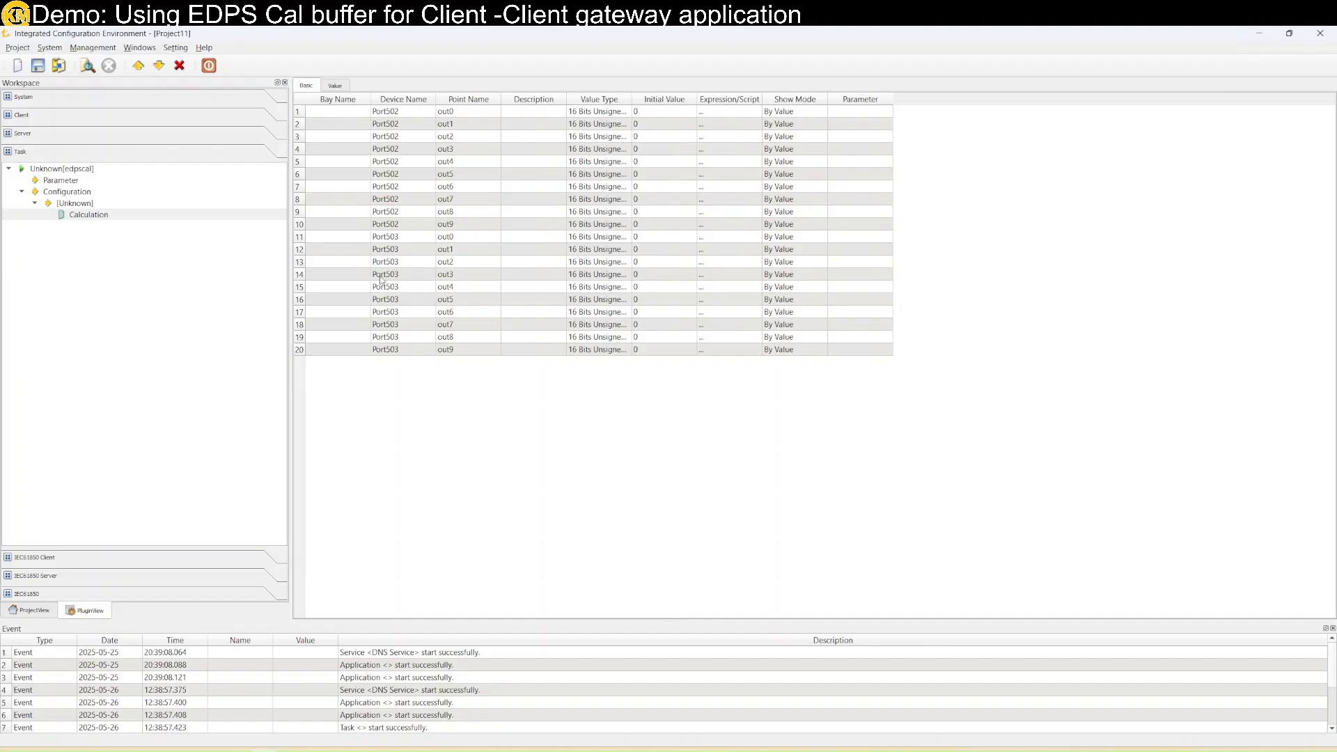
left_click(109, 134)
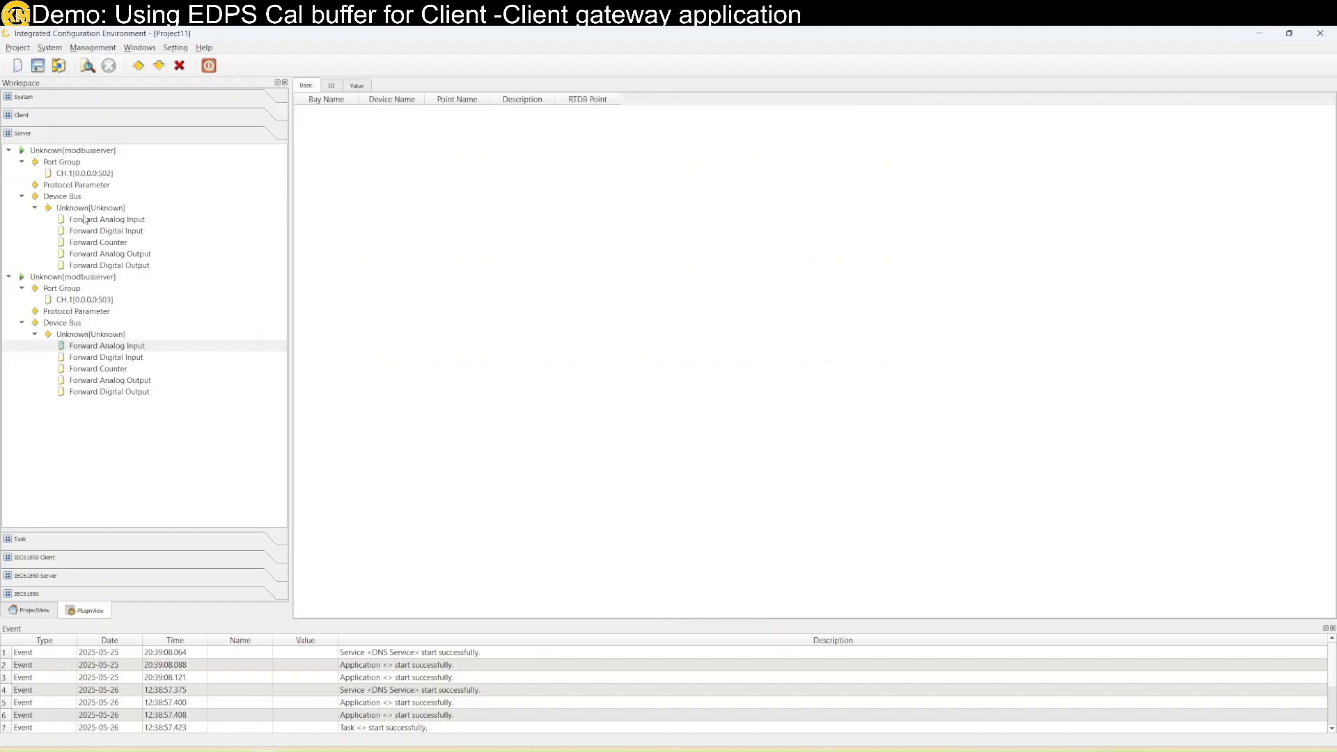
Start a new point on the first server's Forward Analog Output and list the Task > Unknown > Unknown points
left_click(126, 256)
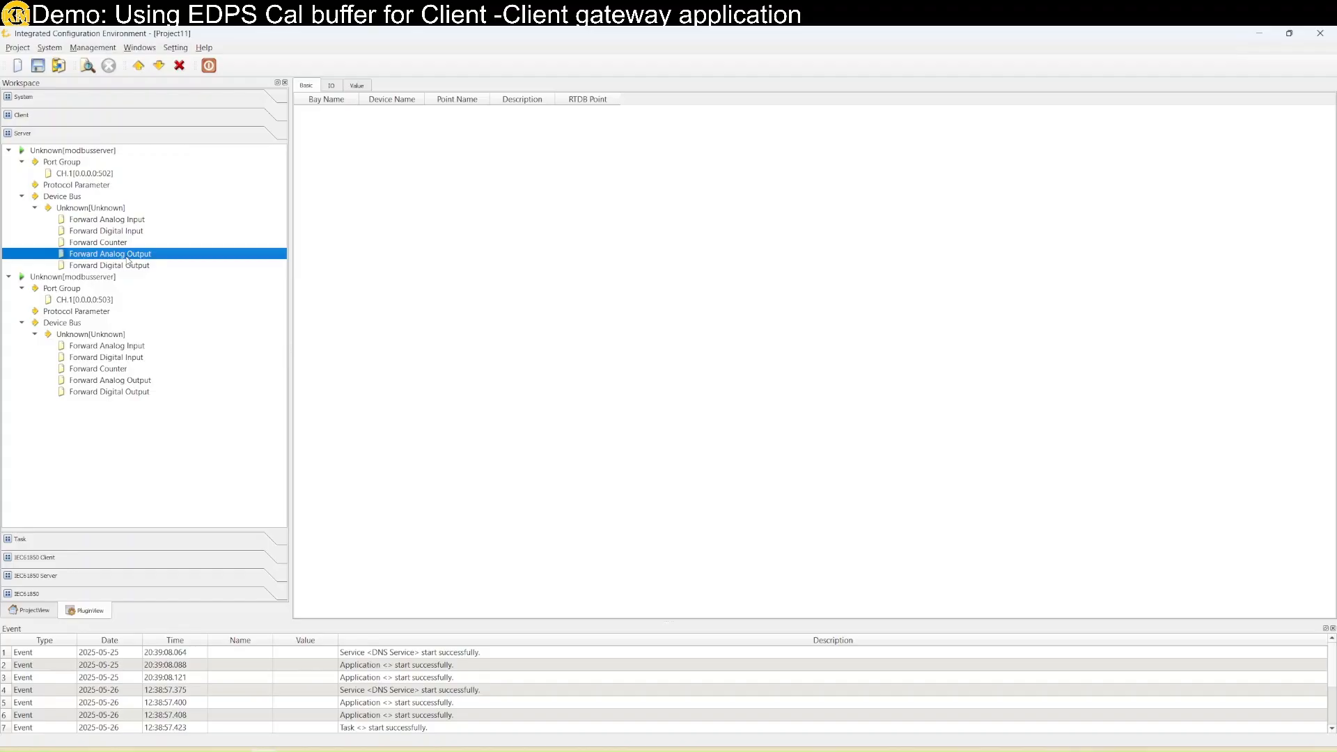
right_click(127, 259)
left_click(161, 265)
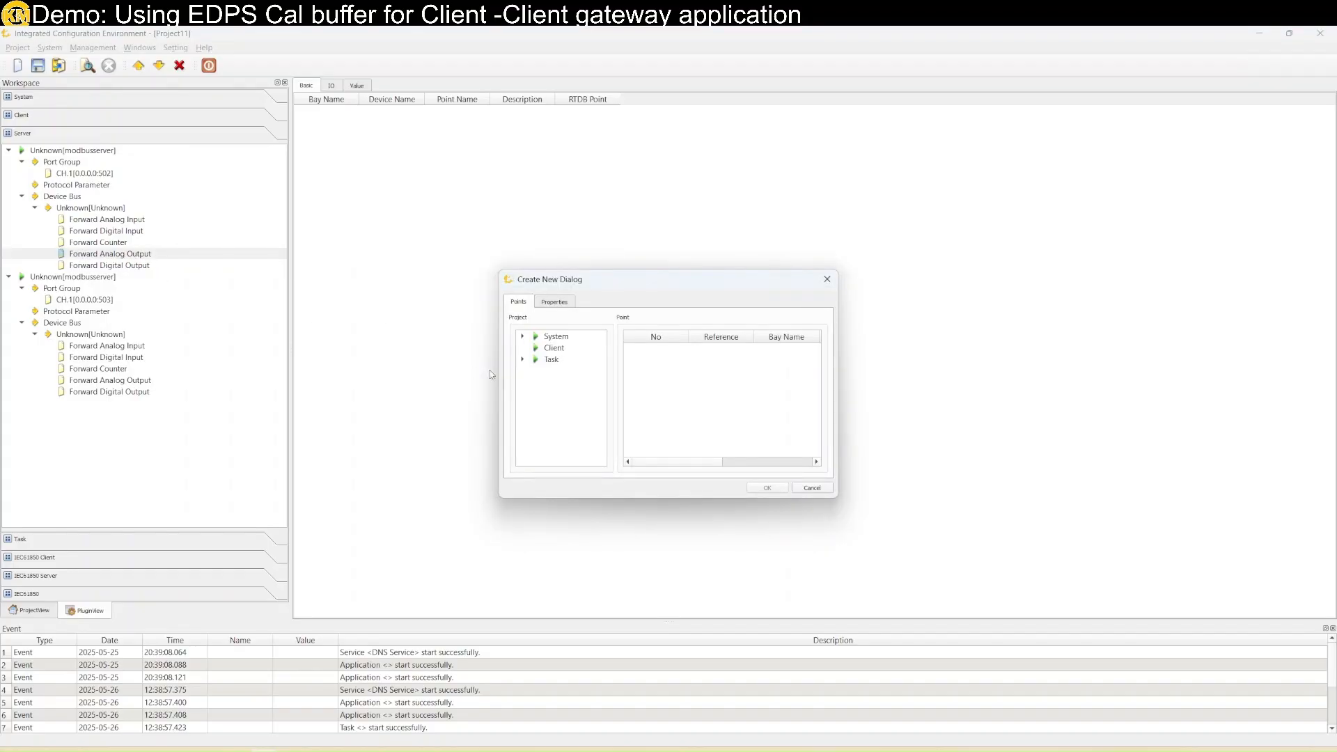
left_click(523, 360)
left_click(535, 371)
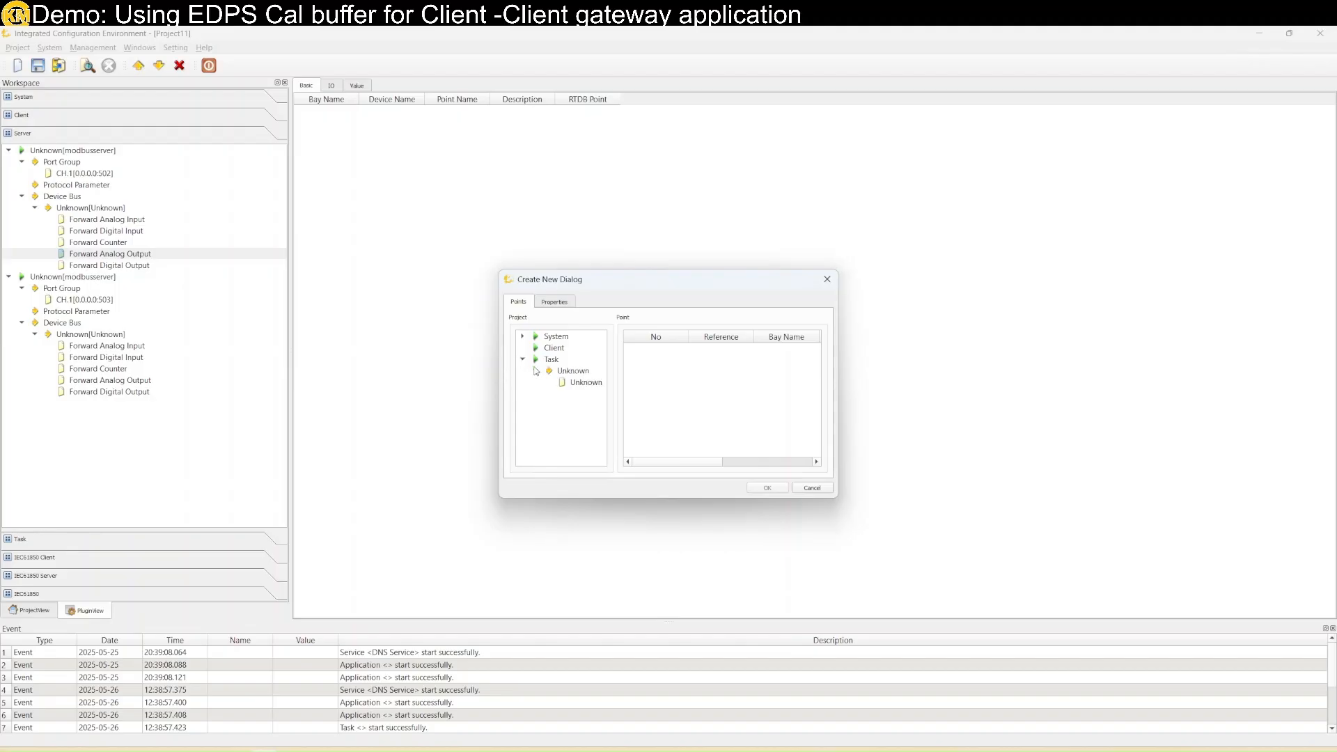
left_click(568, 383)
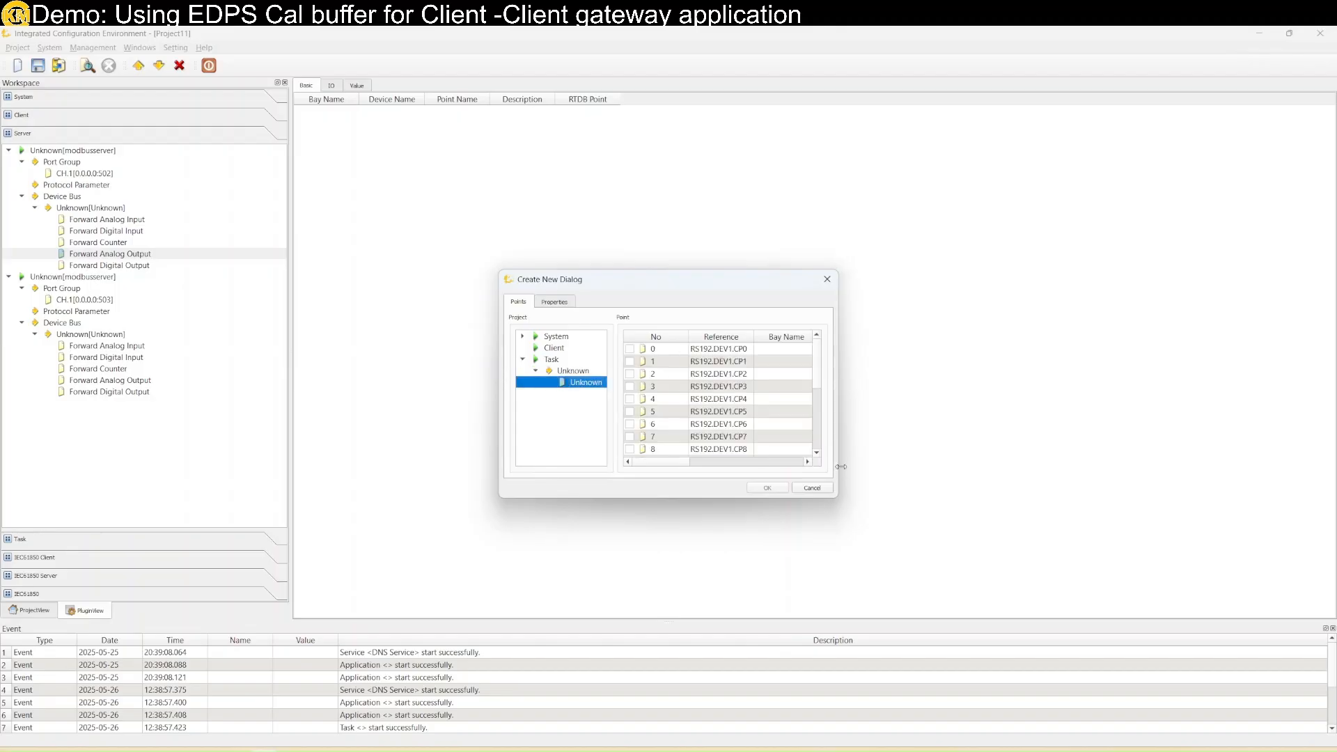
left_click_drag(839, 466, 1107, 648)
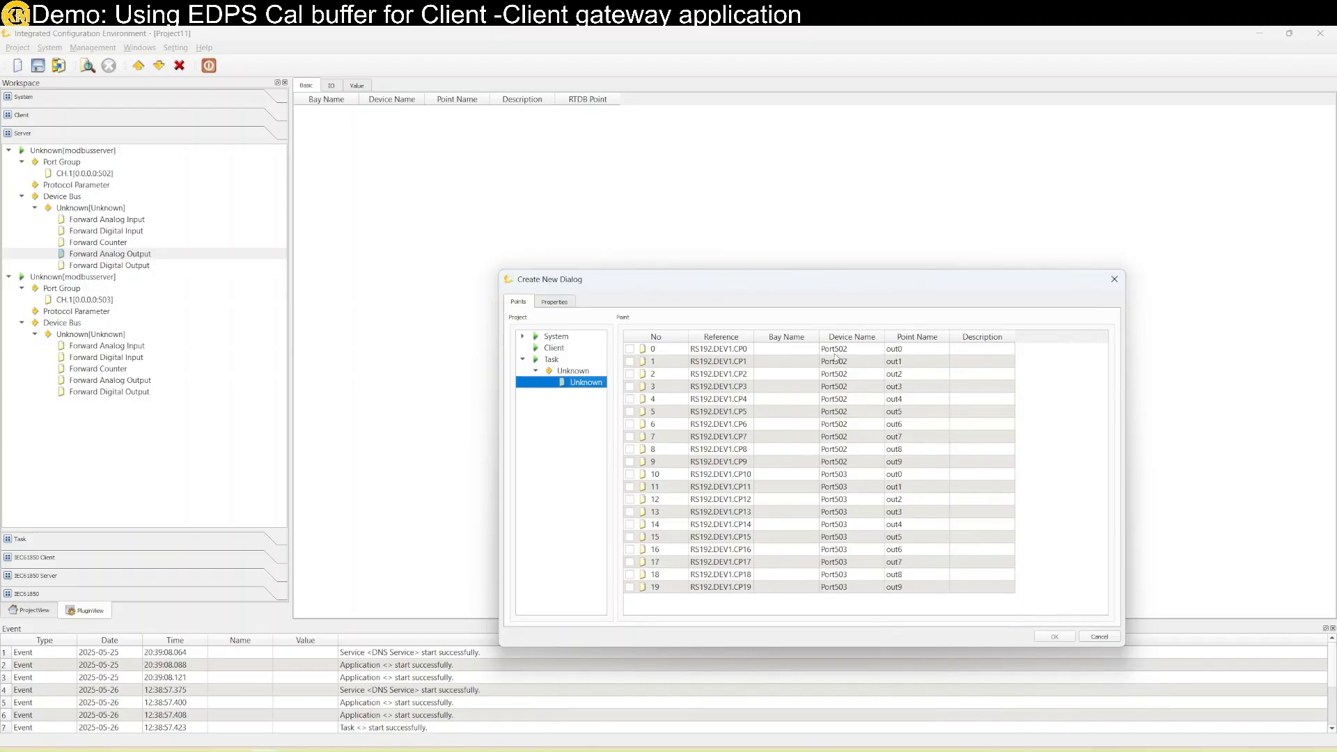
Tick Port502 points out0–out9 and add them to the server
left_click(634, 355)
left_click(630, 349)
left_click(630, 362)
left_click(630, 374)
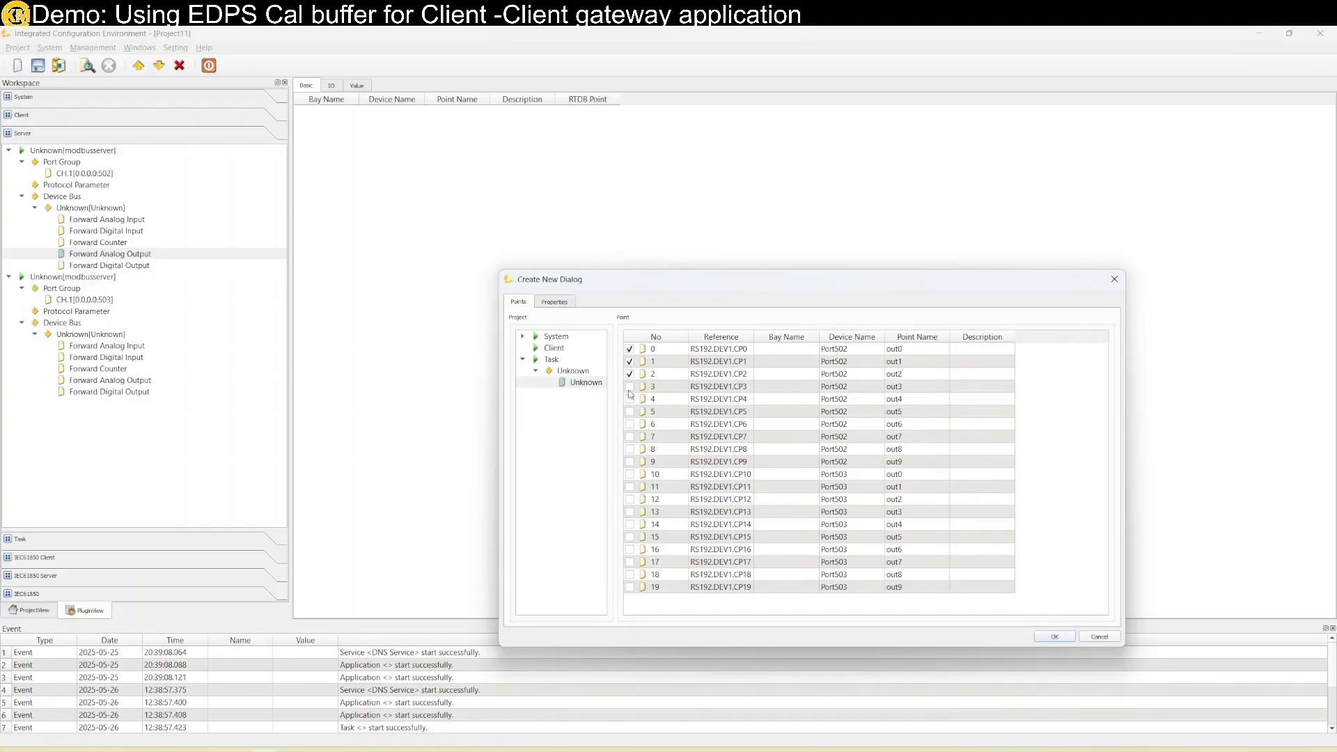
left_click(630, 386)
left_click(631, 399)
left_click(630, 412)
left_click(630, 424)
left_click(630, 436)
left_click(630, 449)
left_click(1052, 636)
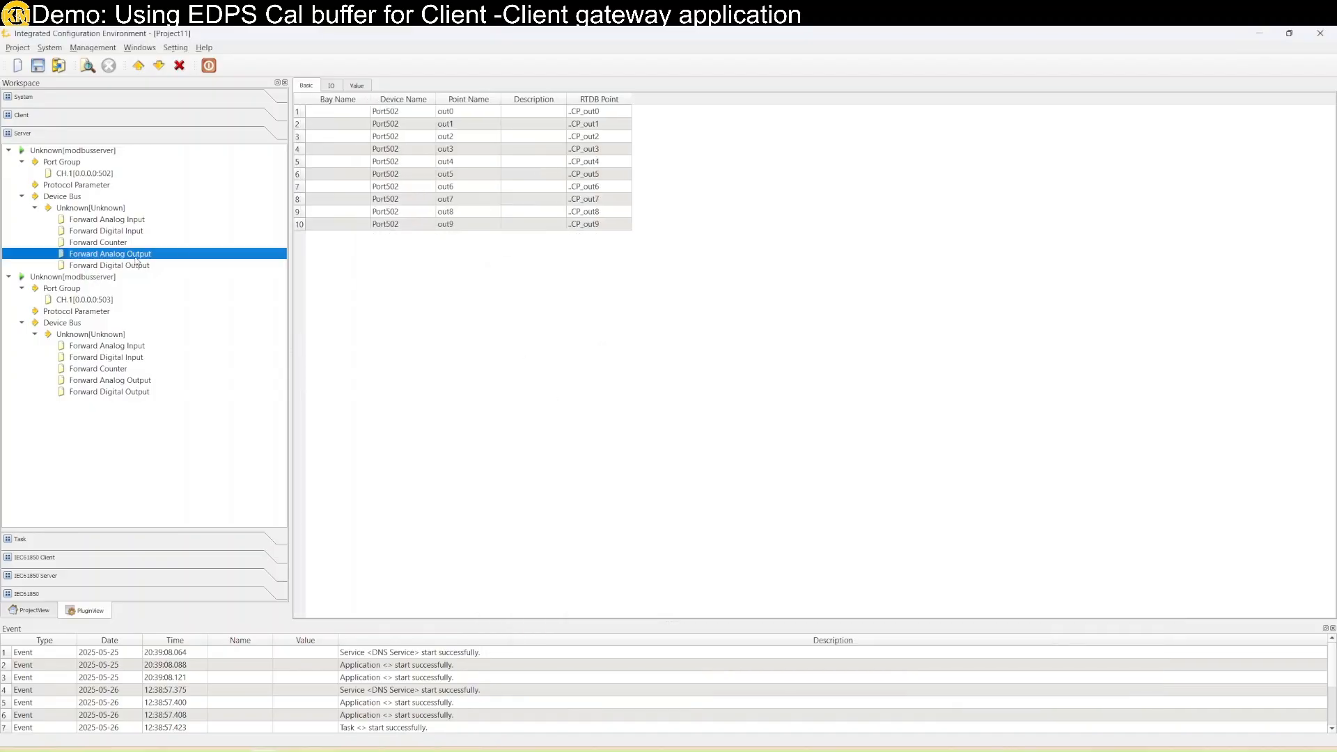
On the IO tab, batch-set the ten addresses to start at 0 with step 1 (0–9)
left_click(330, 86)
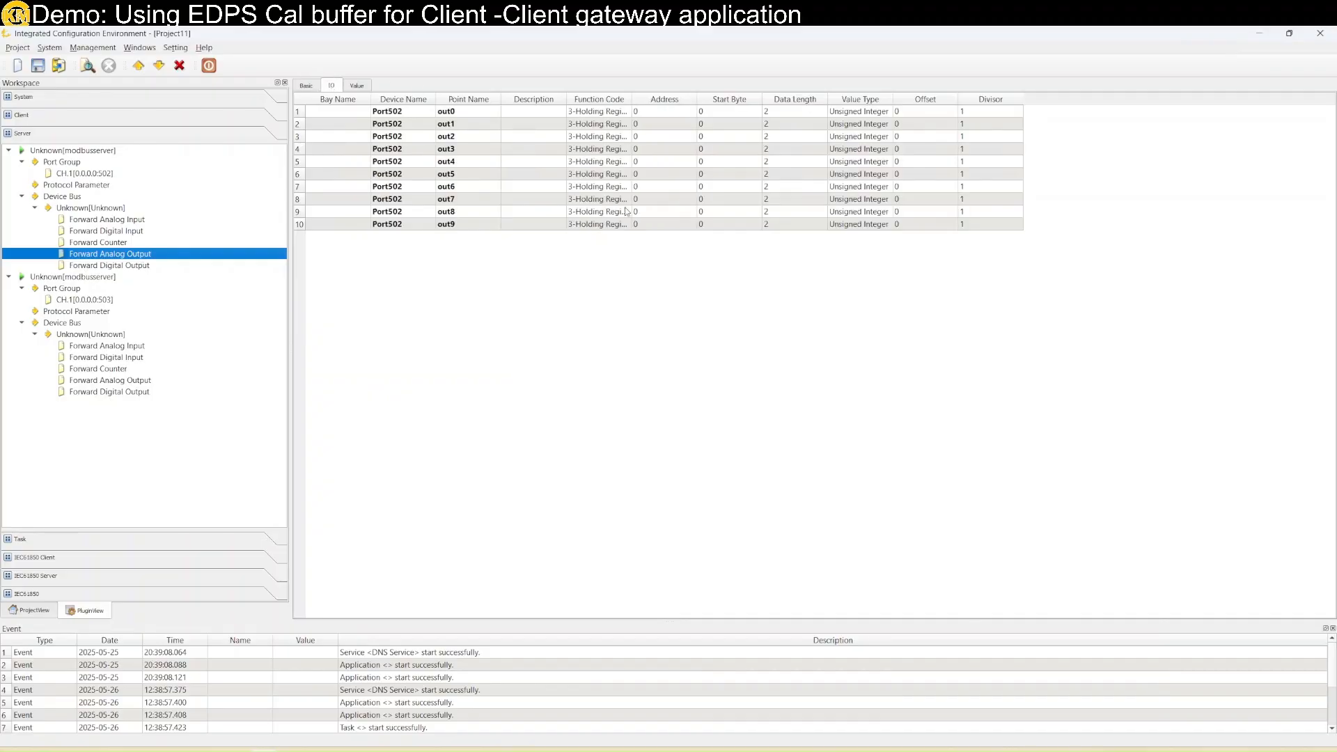
left_click(652, 113)
left_click(659, 225, "shift")
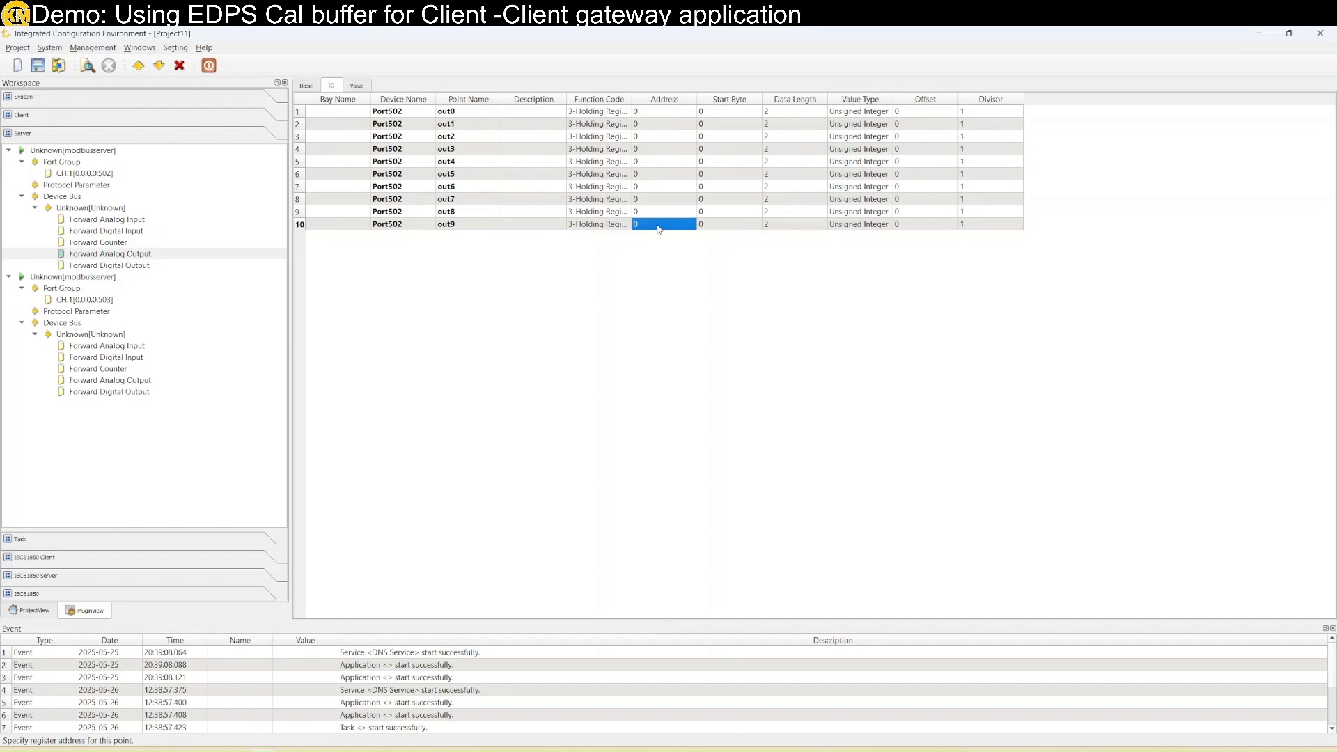
right_click(659, 227)
left_click(679, 234)
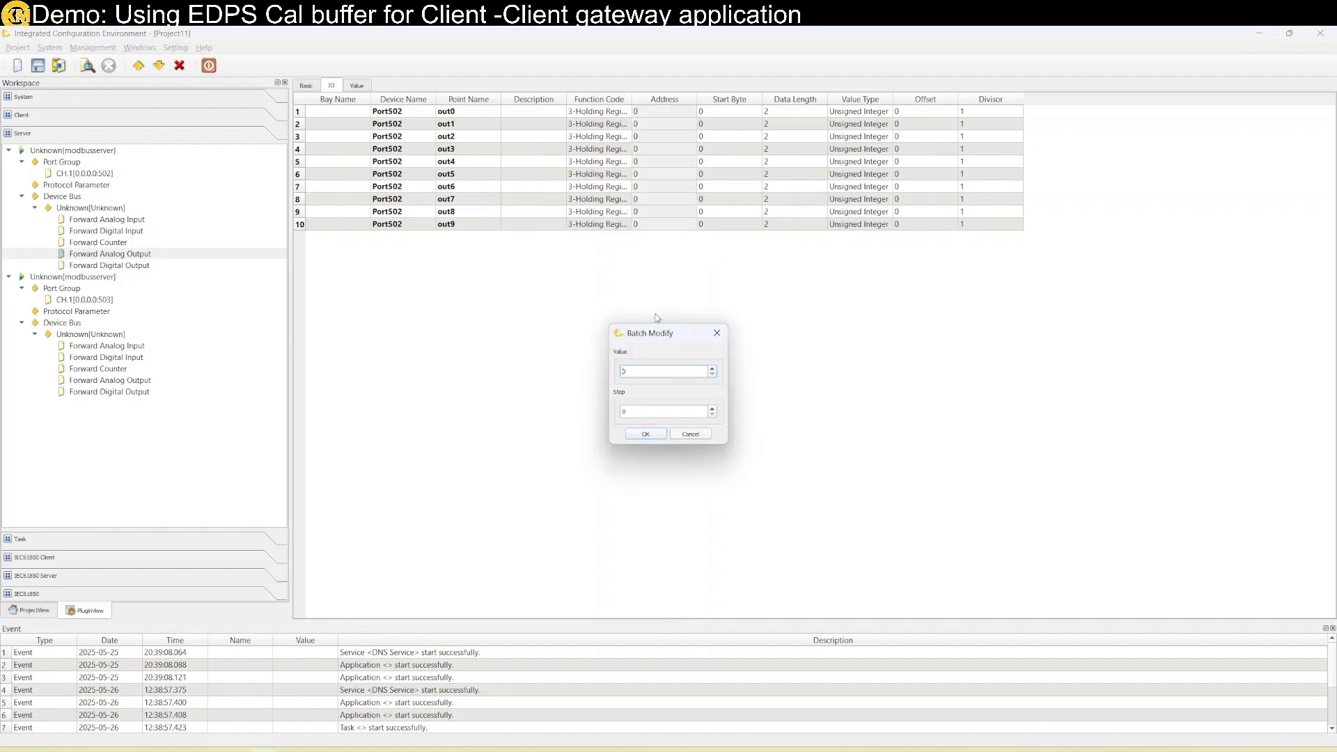
double_click(645, 412)
key("Return")
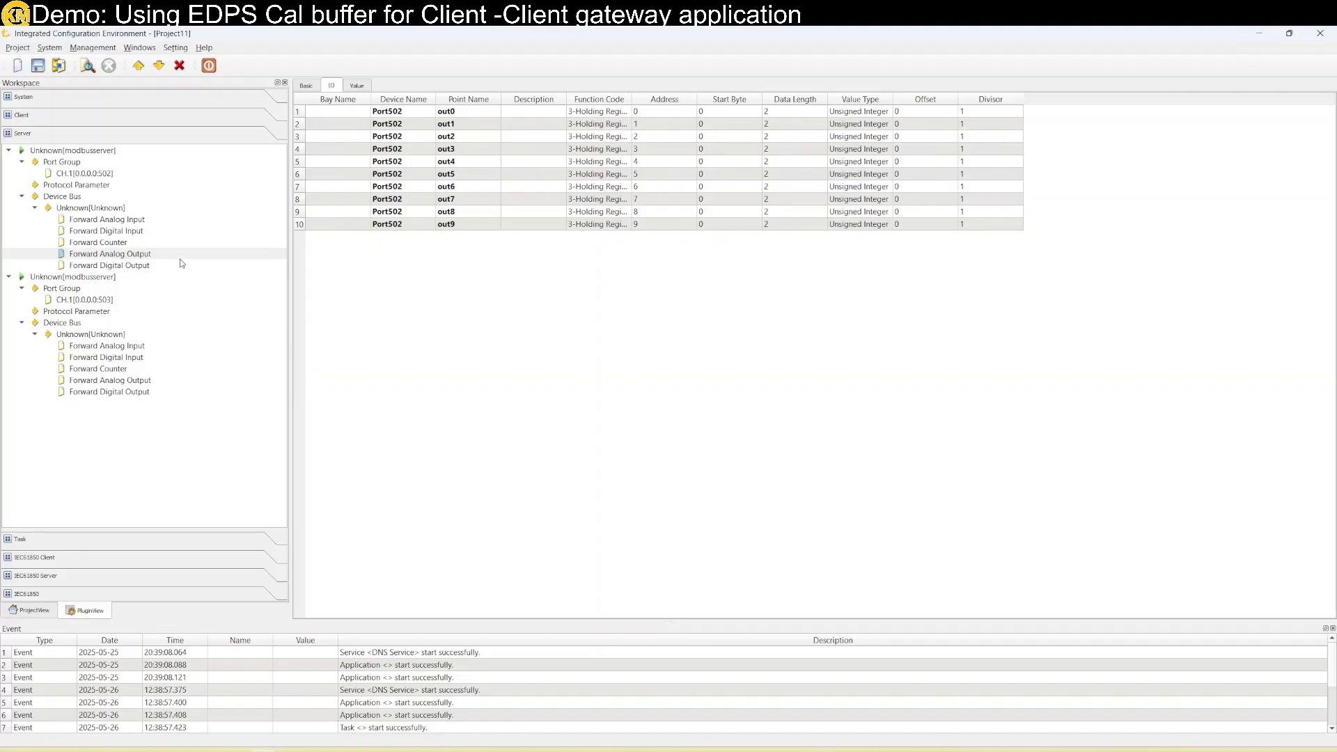
left_click(135, 383)
Start a new point on the port 503 server's Forward Analog Output and list the Task > Unknown > Unknown points
right_click(135, 382)
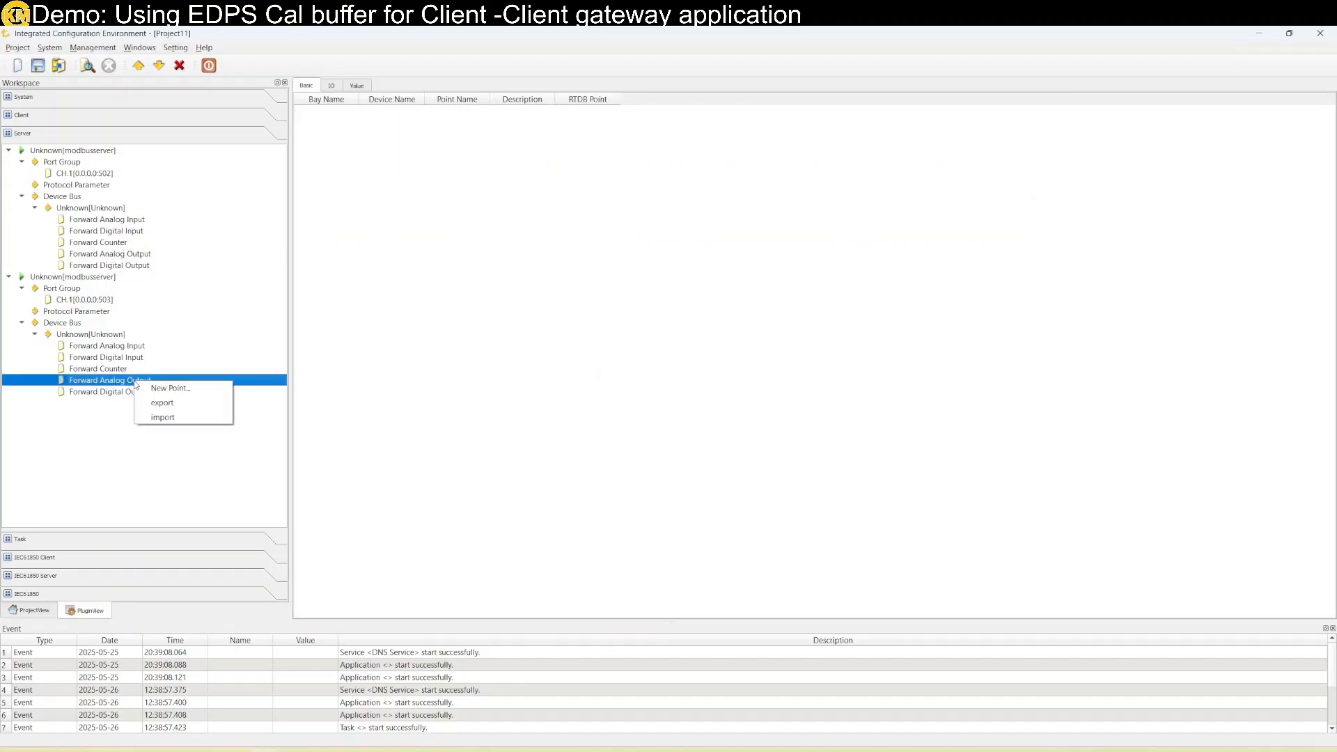
left_click(179, 389)
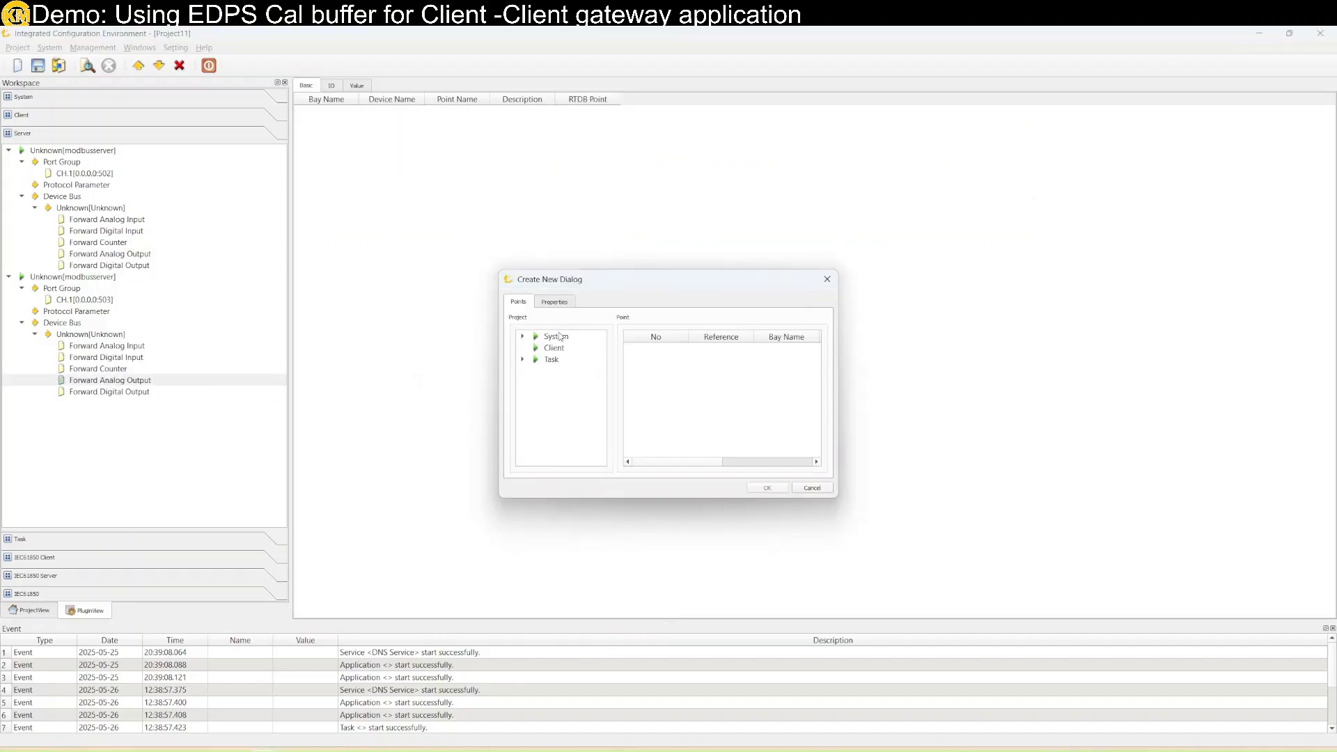
left_click(523, 360)
left_click(536, 371)
left_click(584, 385)
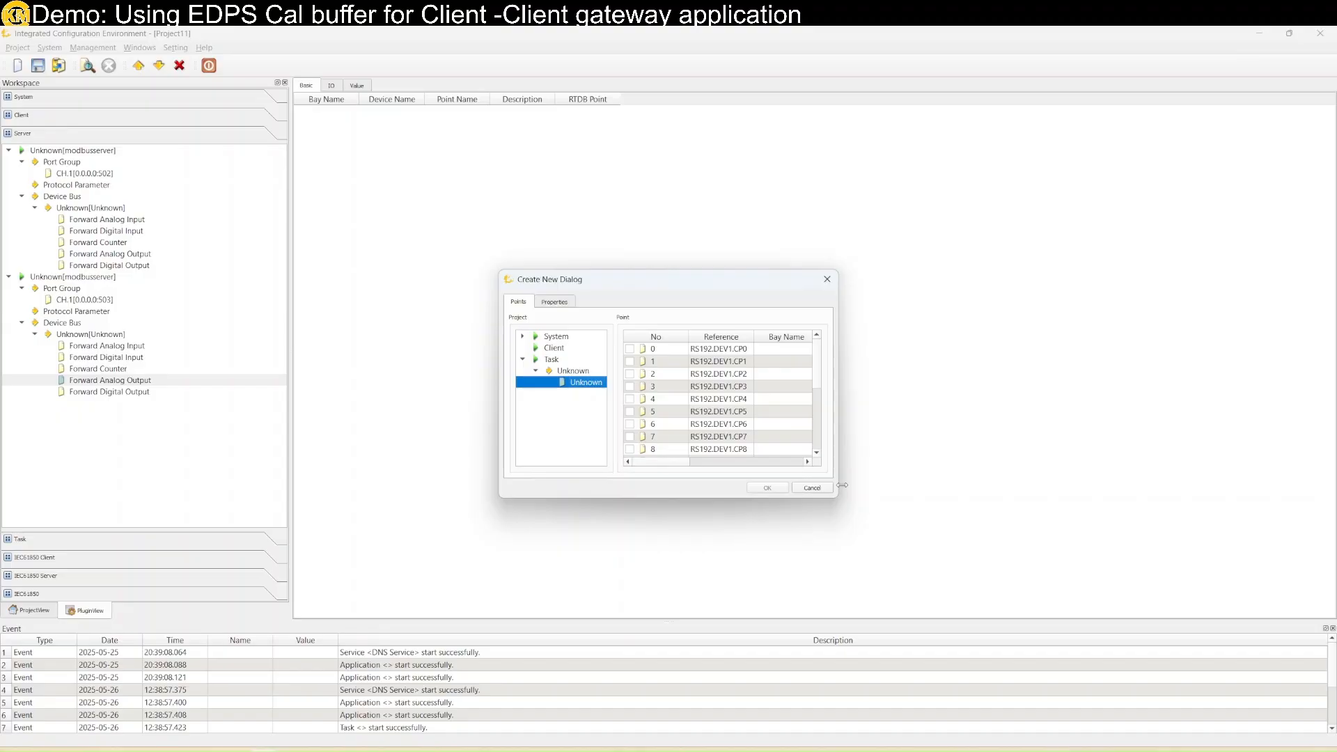
left_click_drag(837, 497, 1176, 494)
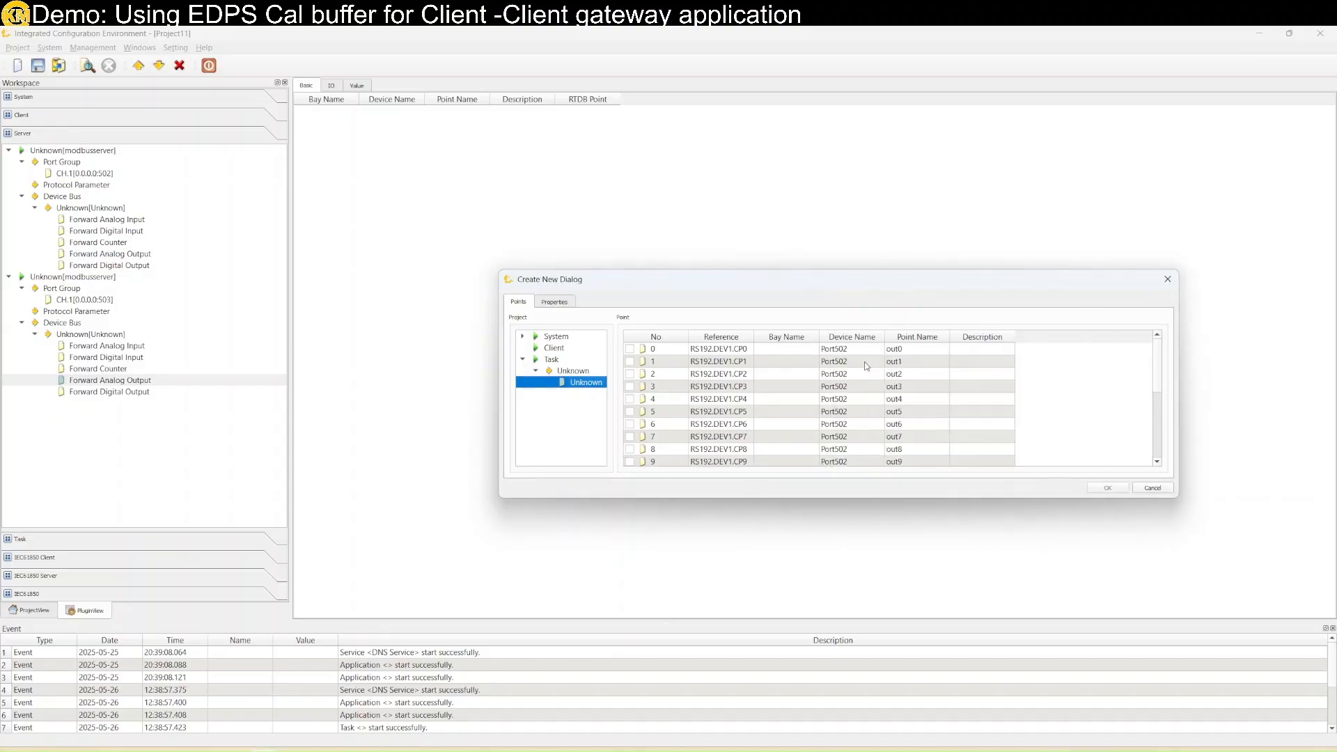
scroll(839, 358, "down", 3)
scroll(785, 378, "up", 1)
Tick points 10–19 (Port503 out0–out9) and add them to the server
left_click(629, 399)
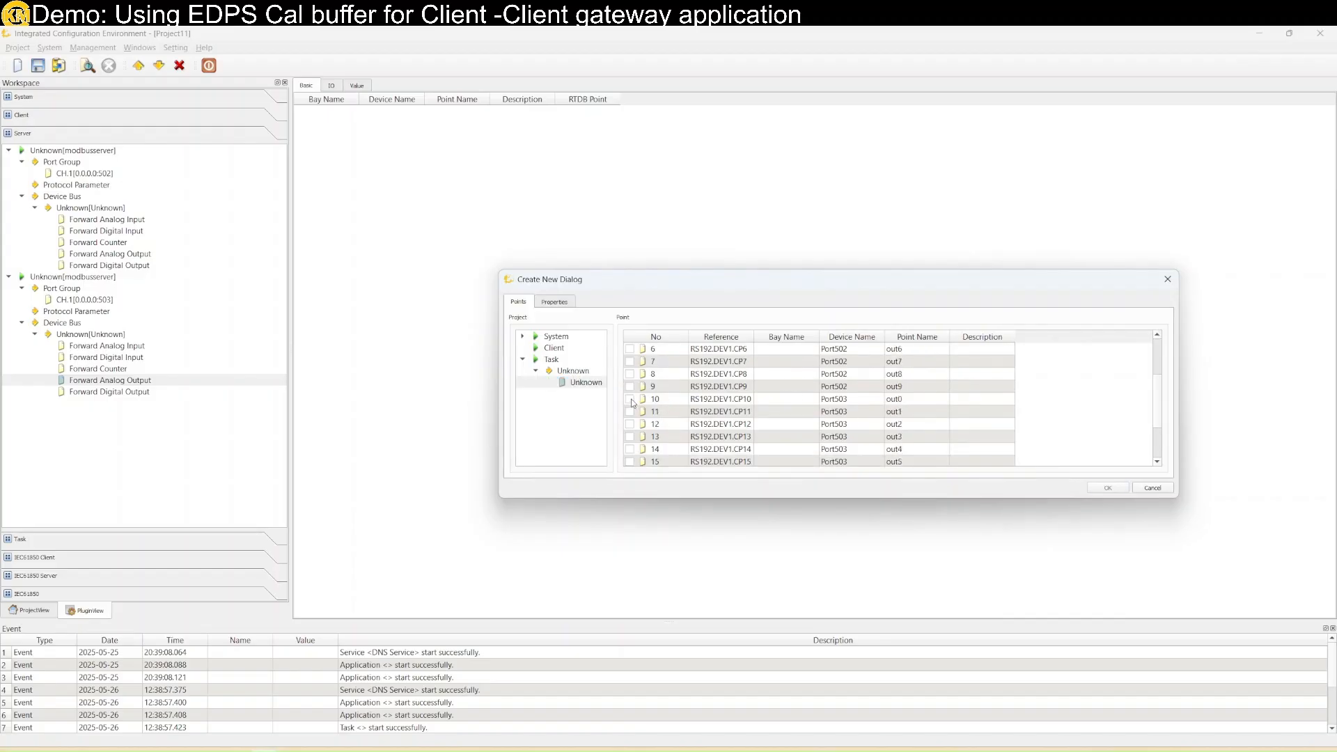
left_click(629, 411)
left_click(630, 424)
left_click(630, 436)
scroll(630, 440, "down", 1)
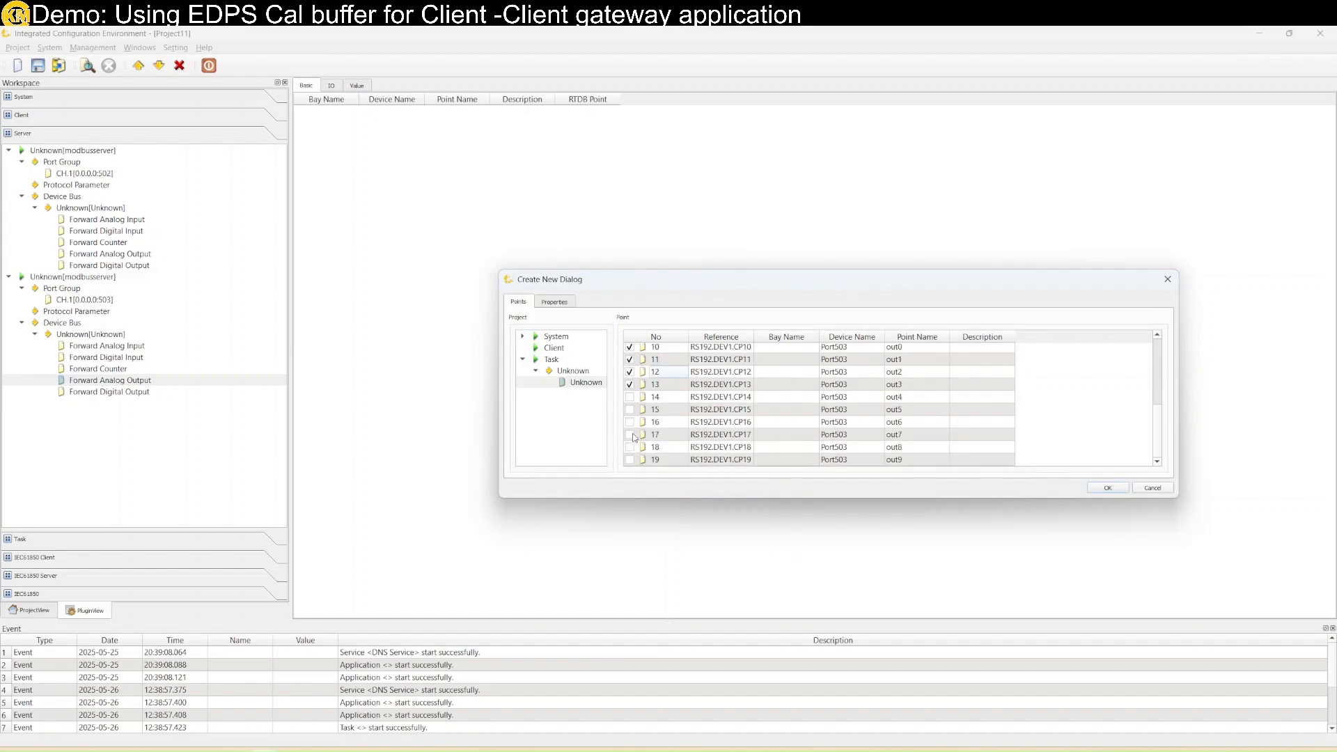
left_click(629, 397)
left_click(630, 409)
left_click(629, 421)
left_click(629, 434)
left_click(630, 447)
left_click(629, 460)
left_click(1107, 488)
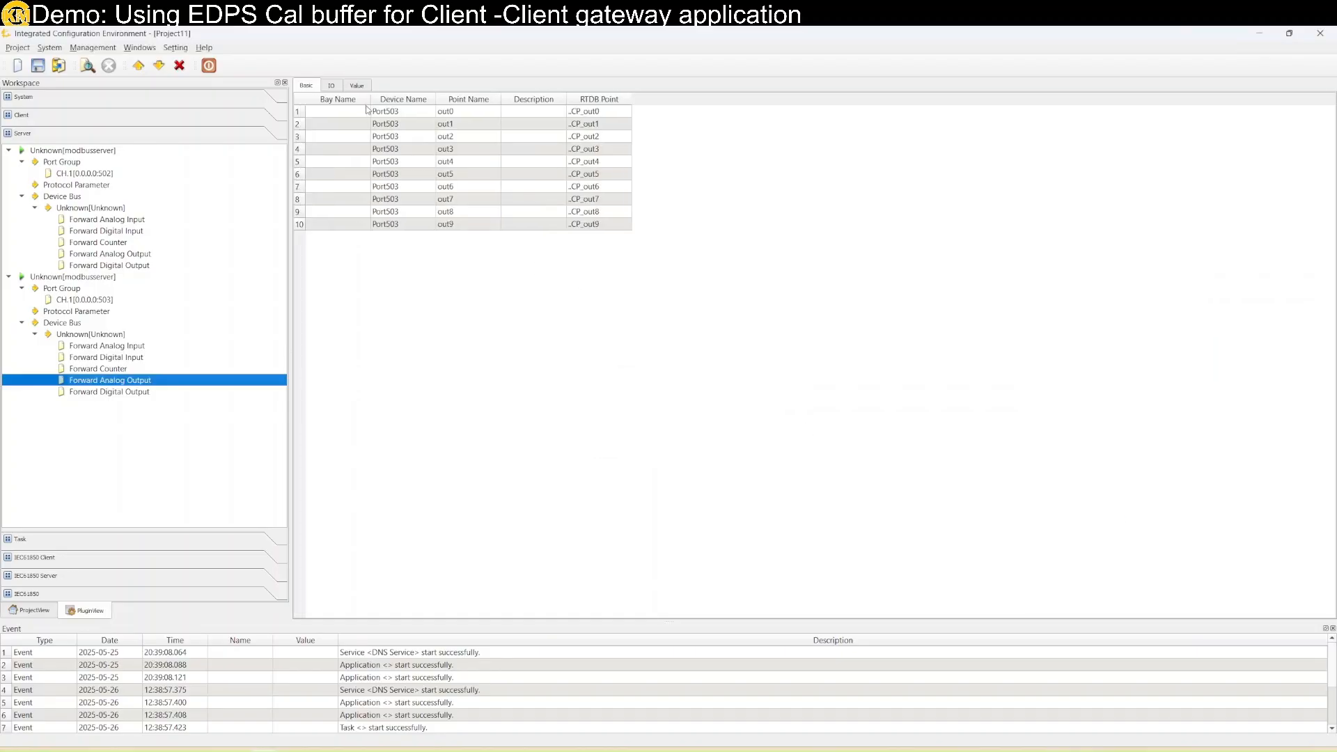
Batch-number the ten Port503 addresses 0–9 with step 1 and save the project
left_click_drag(370, 99, 502, 102)
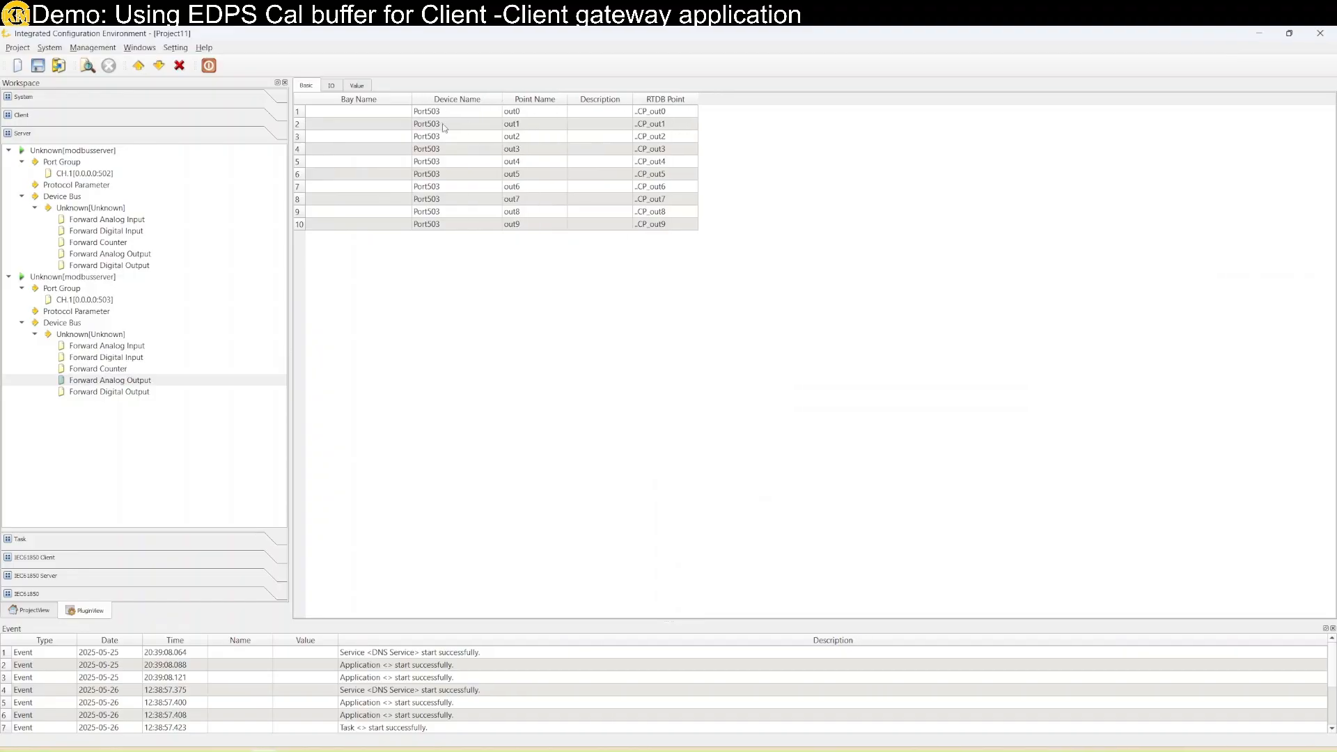
left_click(332, 85)
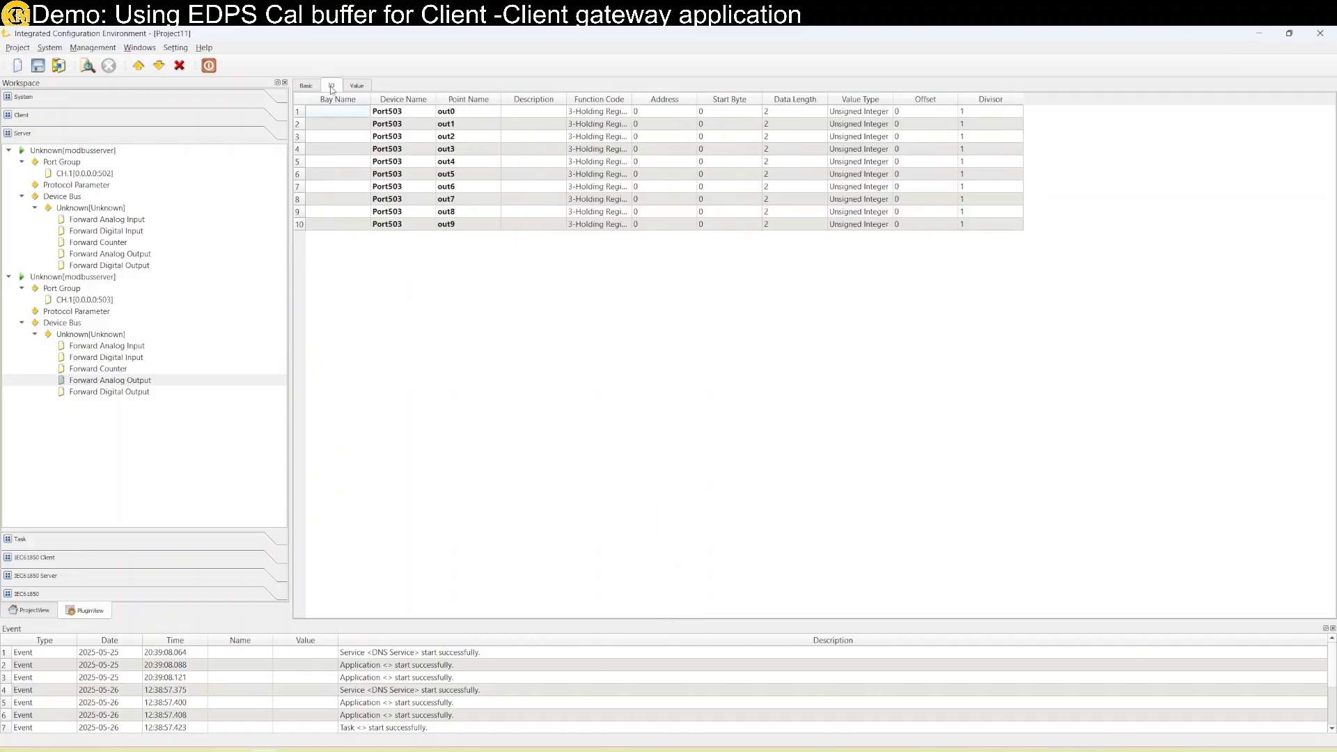
left_click(664, 114)
left_click(672, 226, "shift")
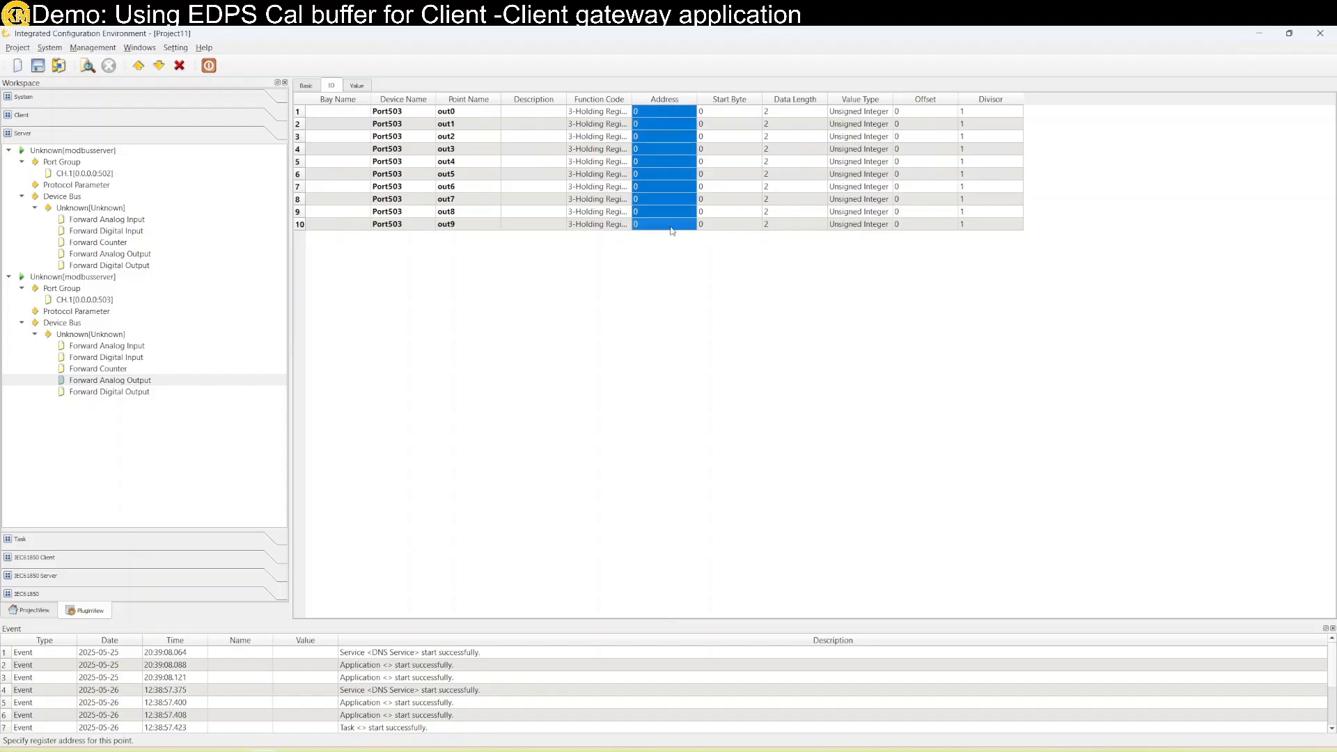
right_click(672, 230)
left_click(693, 234)
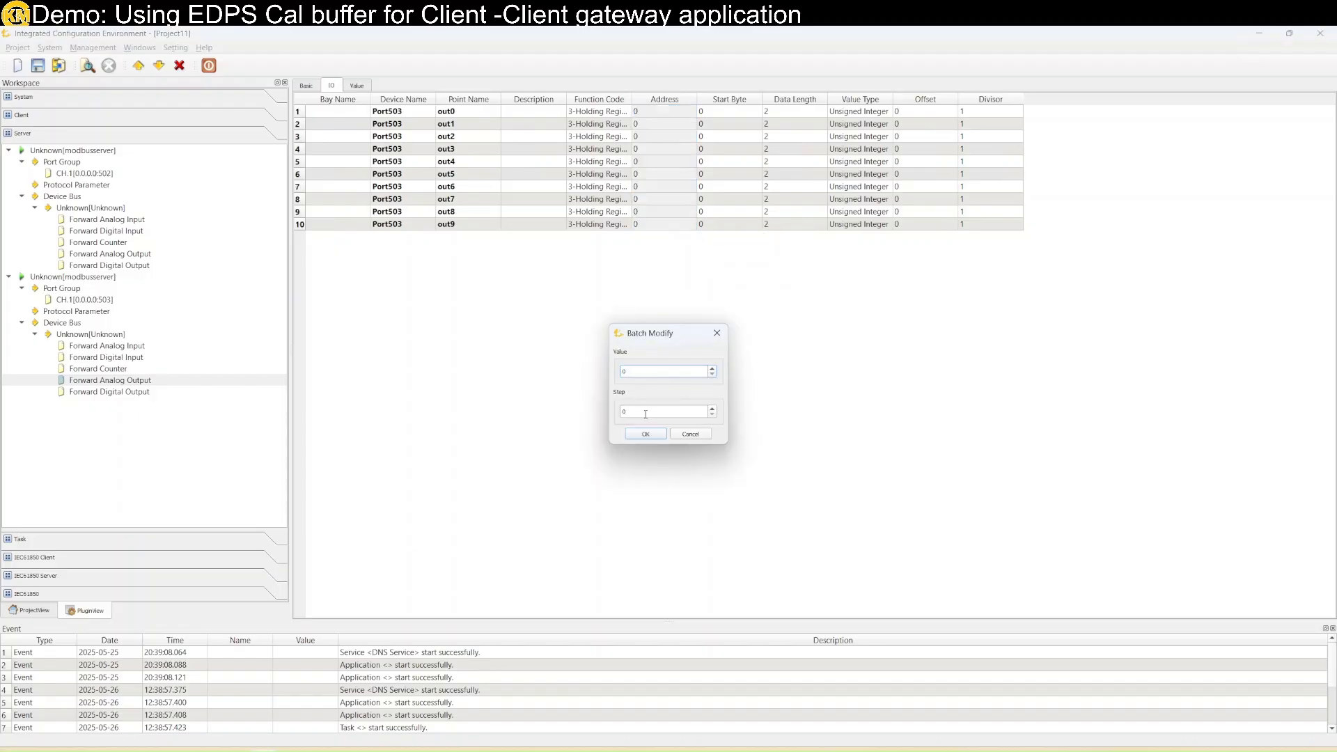
left_click_drag(645, 414, 533, 416)
type("1")
key("Return")
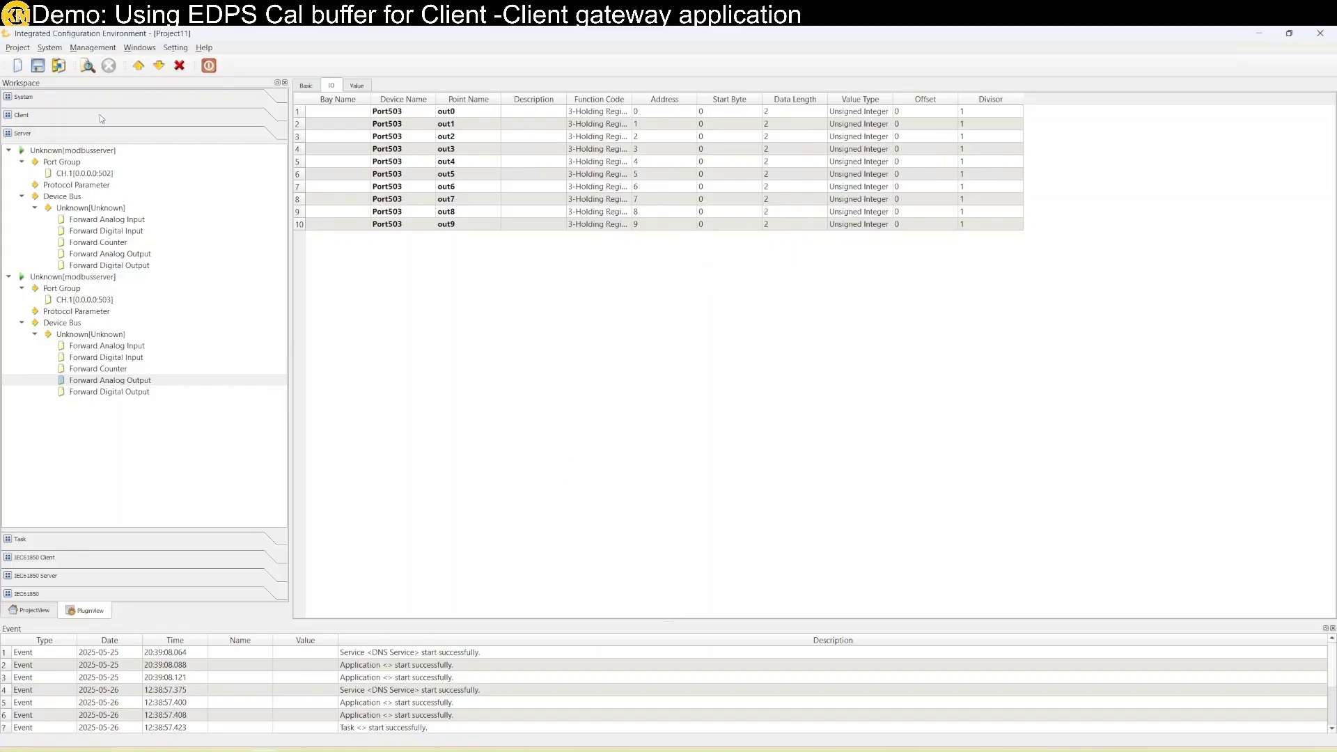
left_click(41, 69)
Show the port 502 server's Forward Analog Input points
double_click(120, 209)
double_click(122, 212)
left_click(137, 221)
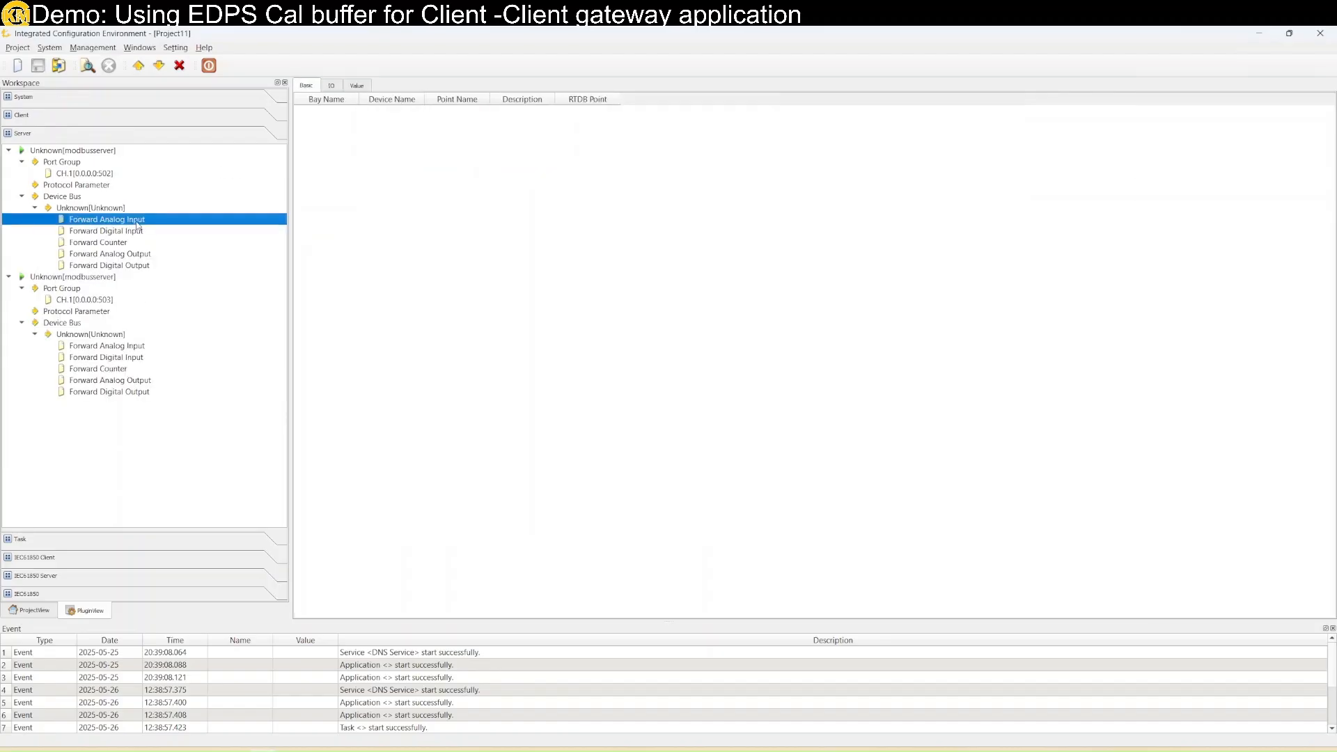
Restore the configuration window, exit the full-screen remote session, and bring up the OneNote gateway diagram
double_click(775, 32)
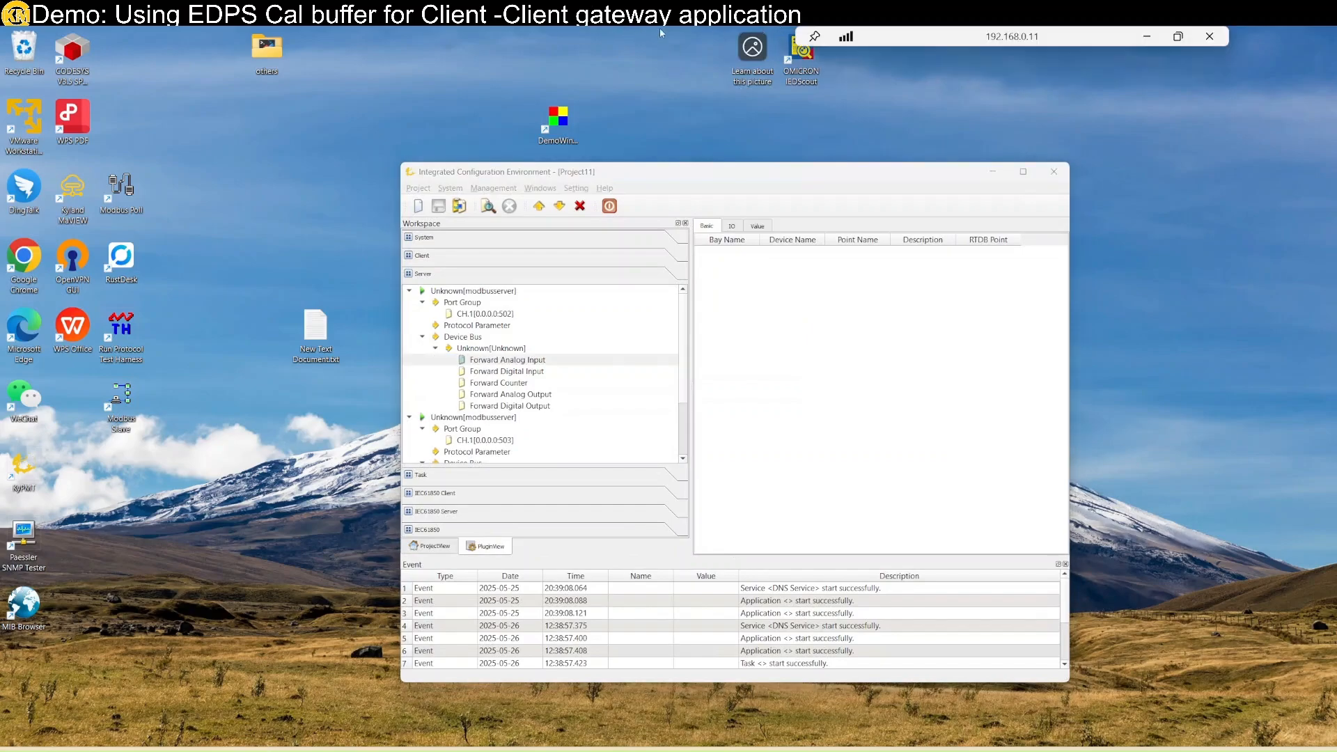
left_click(1205, 32)
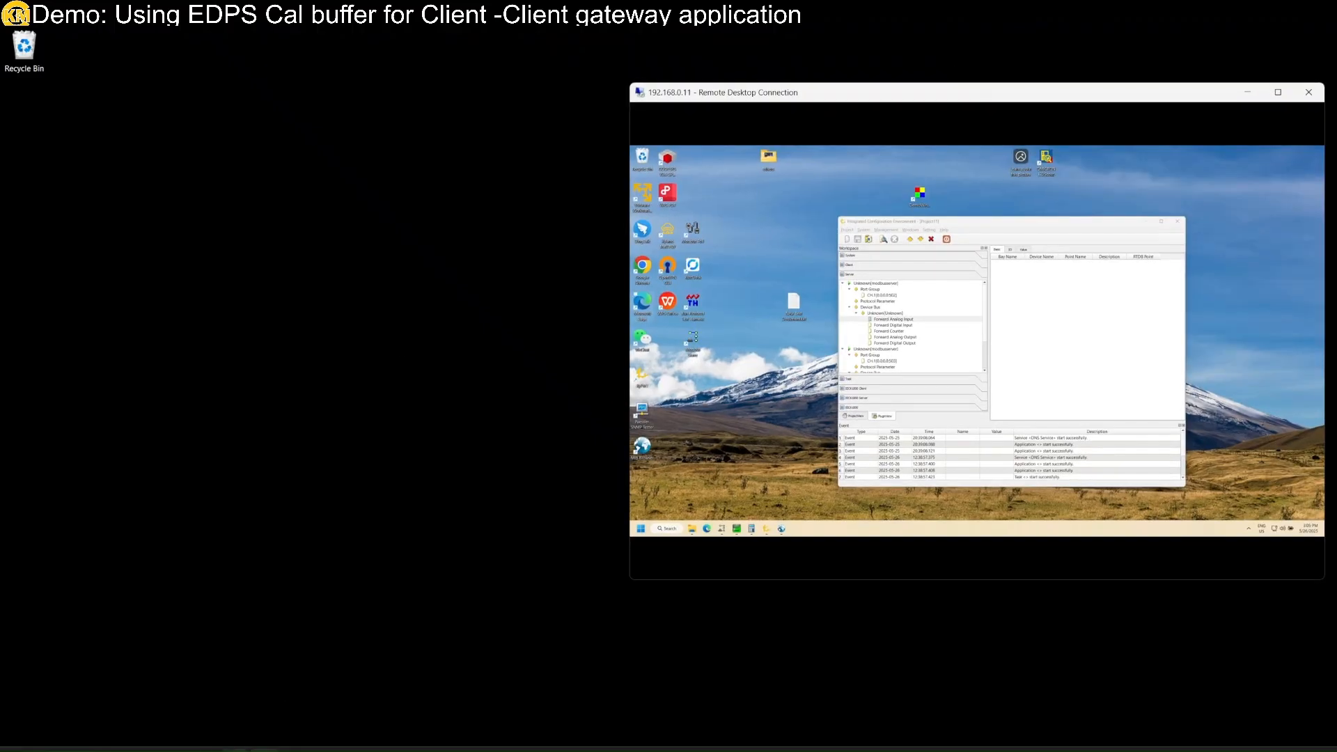
left_click(235, 750)
scroll(871, 486, "down", 4)
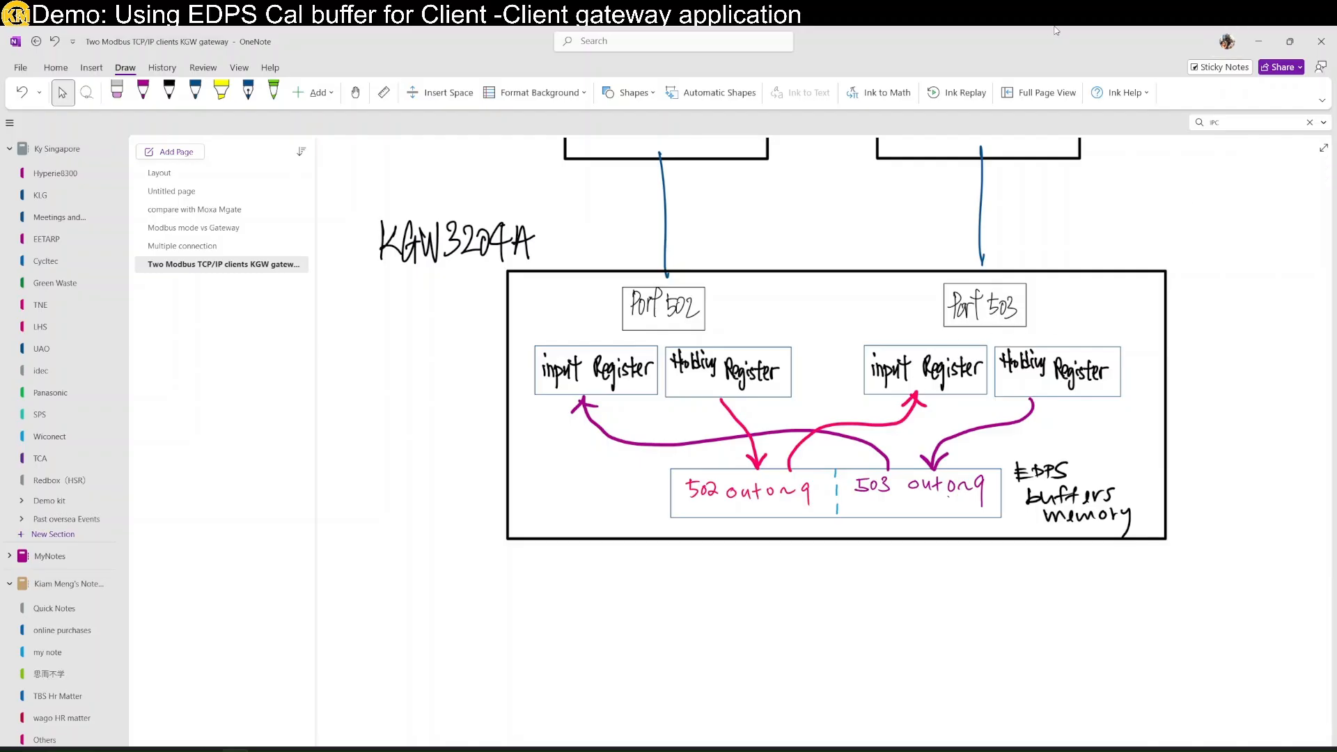
Restore OneNote down, put the remote desktop back to full screen, and maximize the configuration window
left_click_drag(1014, 29, 1016, 129)
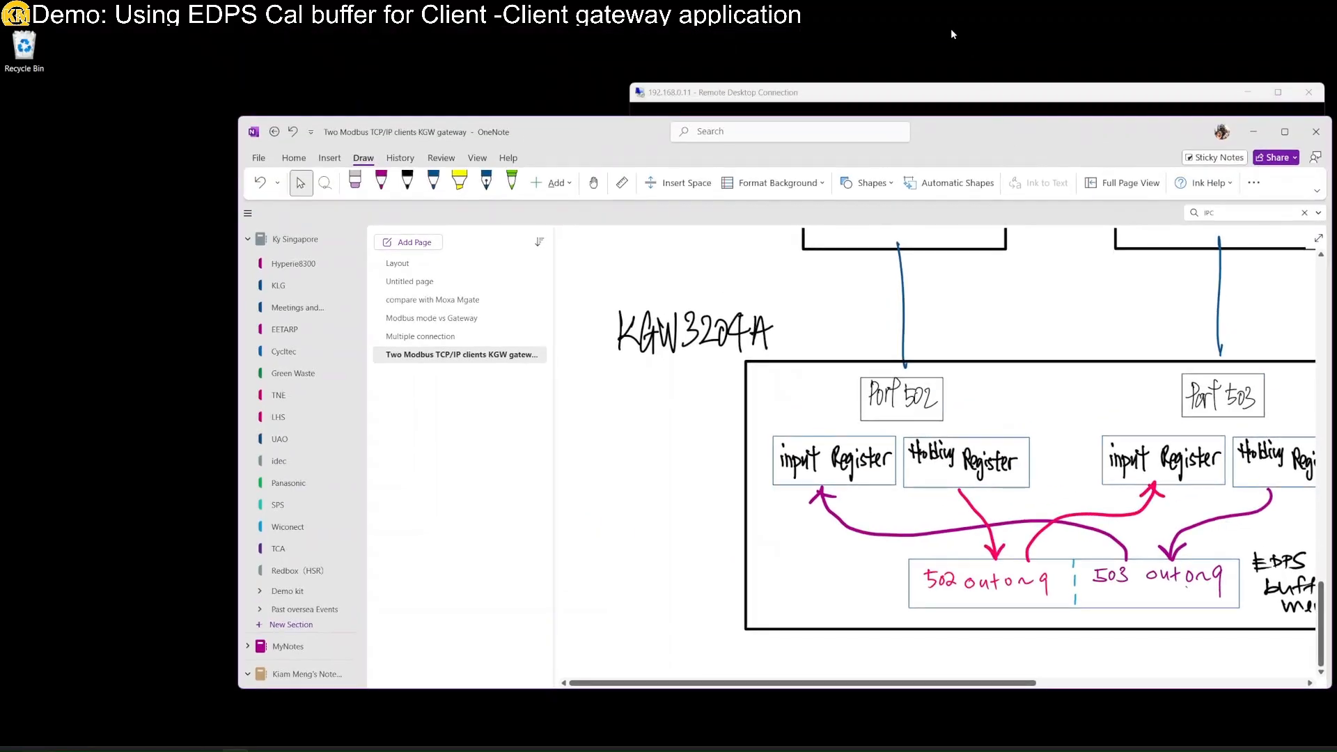
double_click(959, 92)
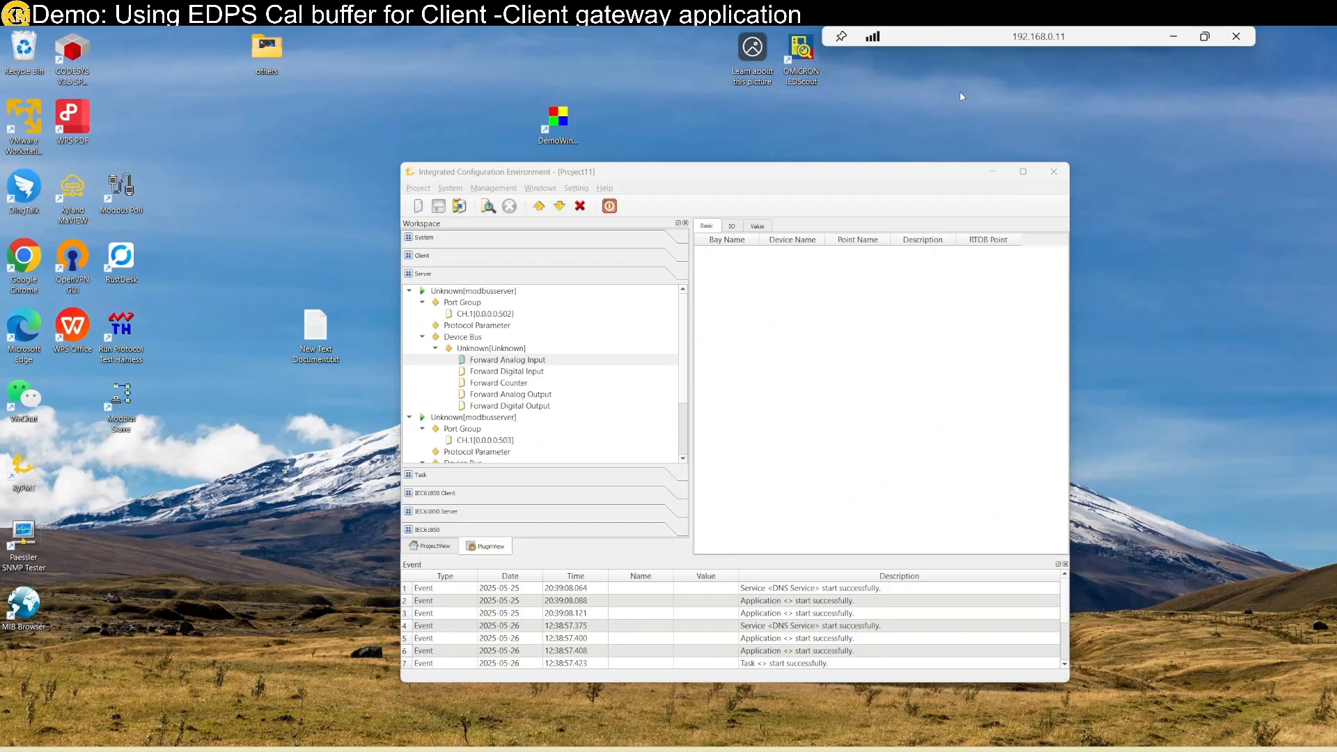
double_click(558, 170)
Start a new point on the port 503 server's Forward Analog Input and list the Task > Unknown > Unknown points
left_click(140, 347)
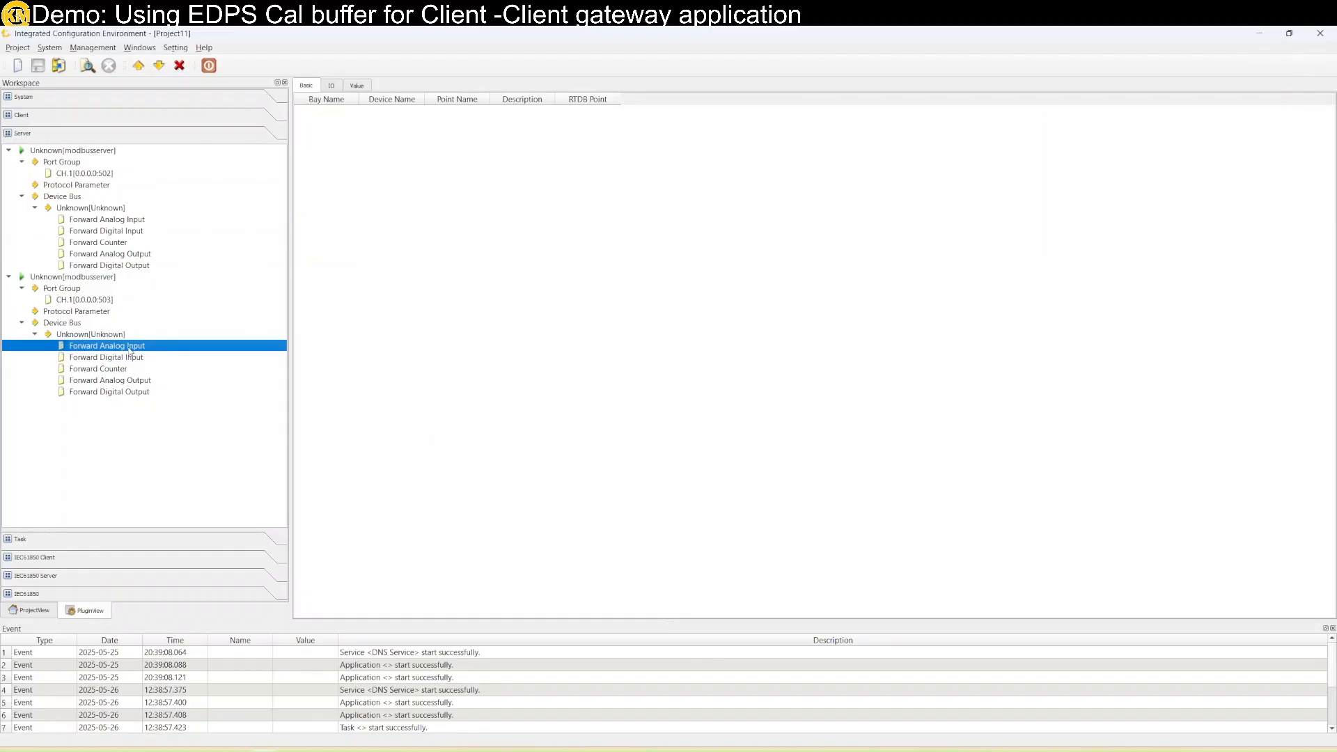
right_click(129, 348)
left_click(154, 357)
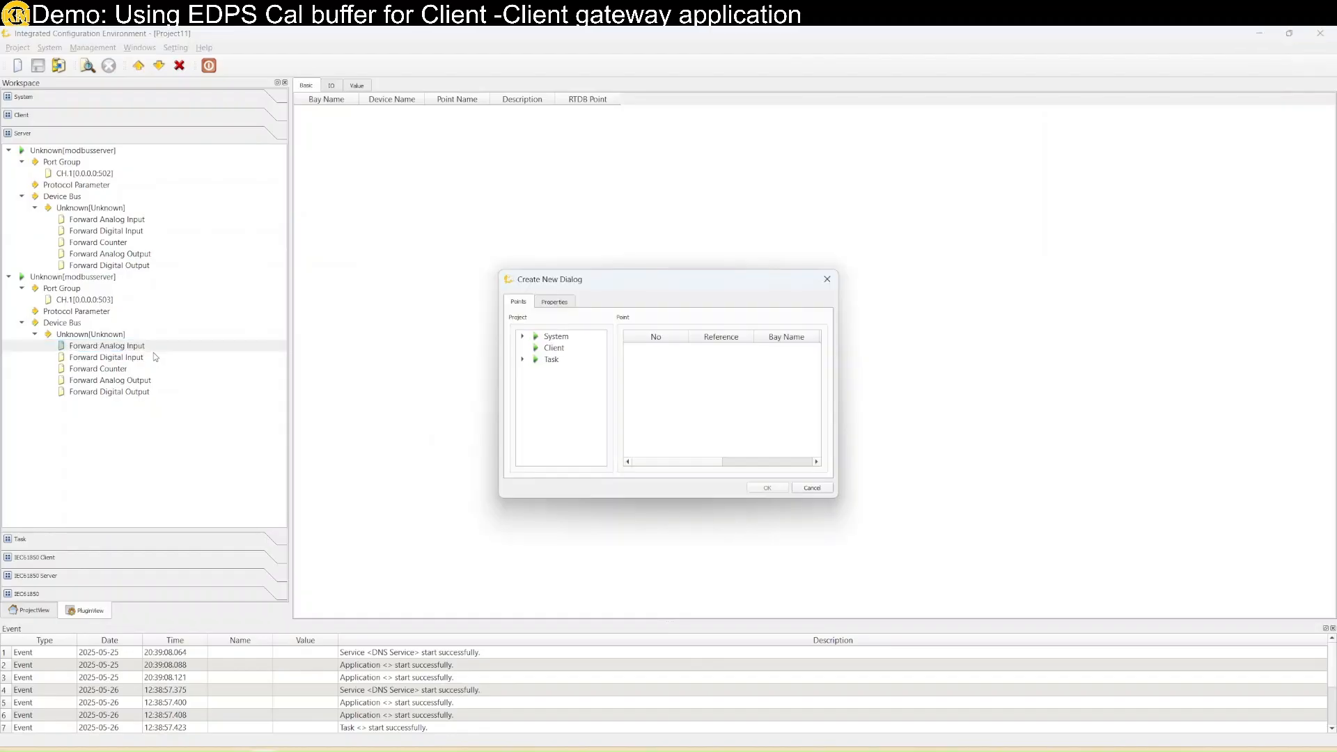
left_click(522, 359)
left_click(536, 372)
left_click(575, 385)
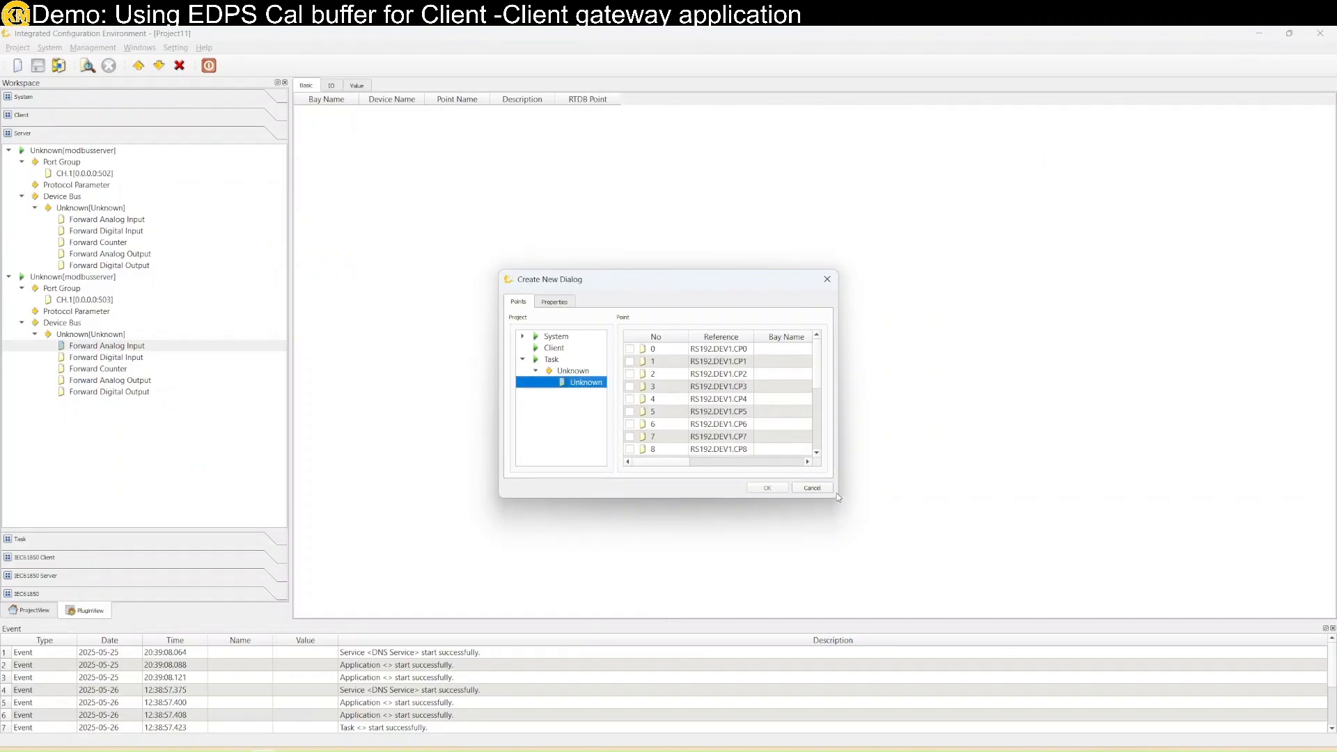
left_click_drag(837, 493, 1133, 497)
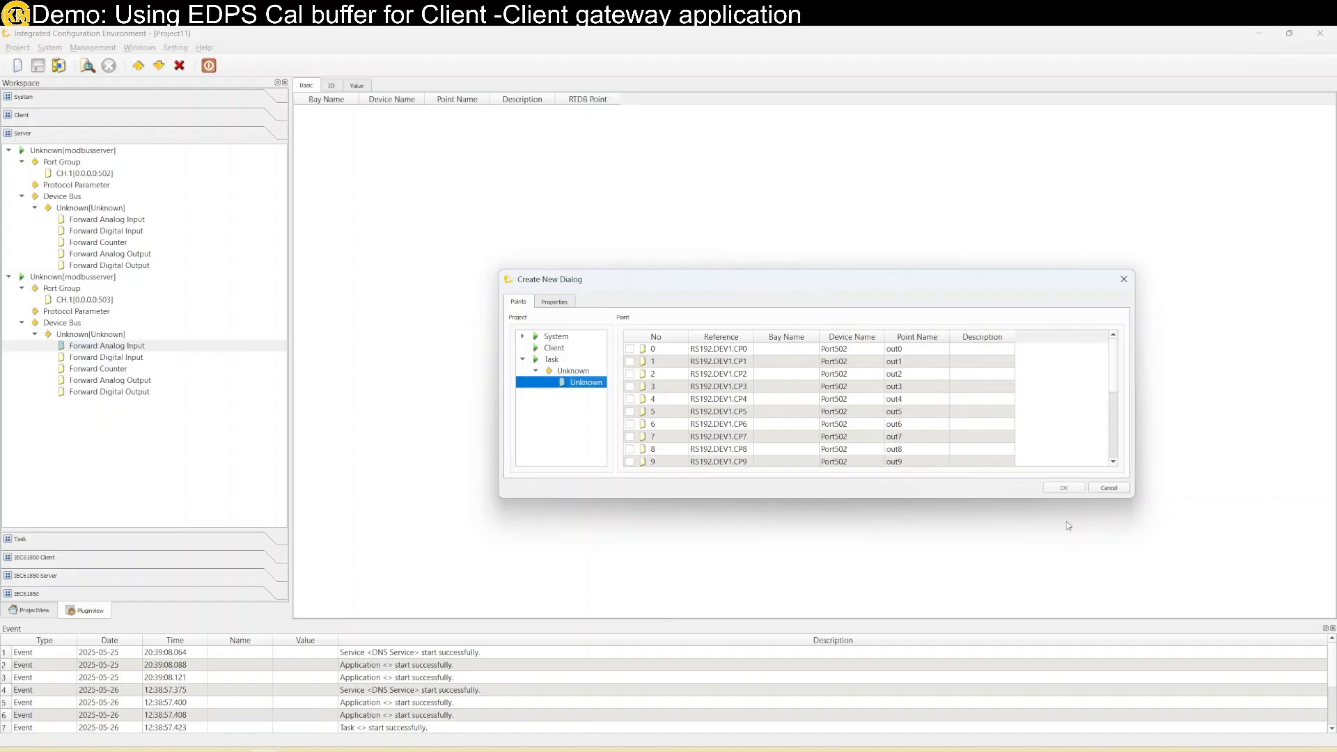
Tick Port502 points out0–out9 and add them
left_click(629, 350)
left_click(630, 361)
left_click(629, 374)
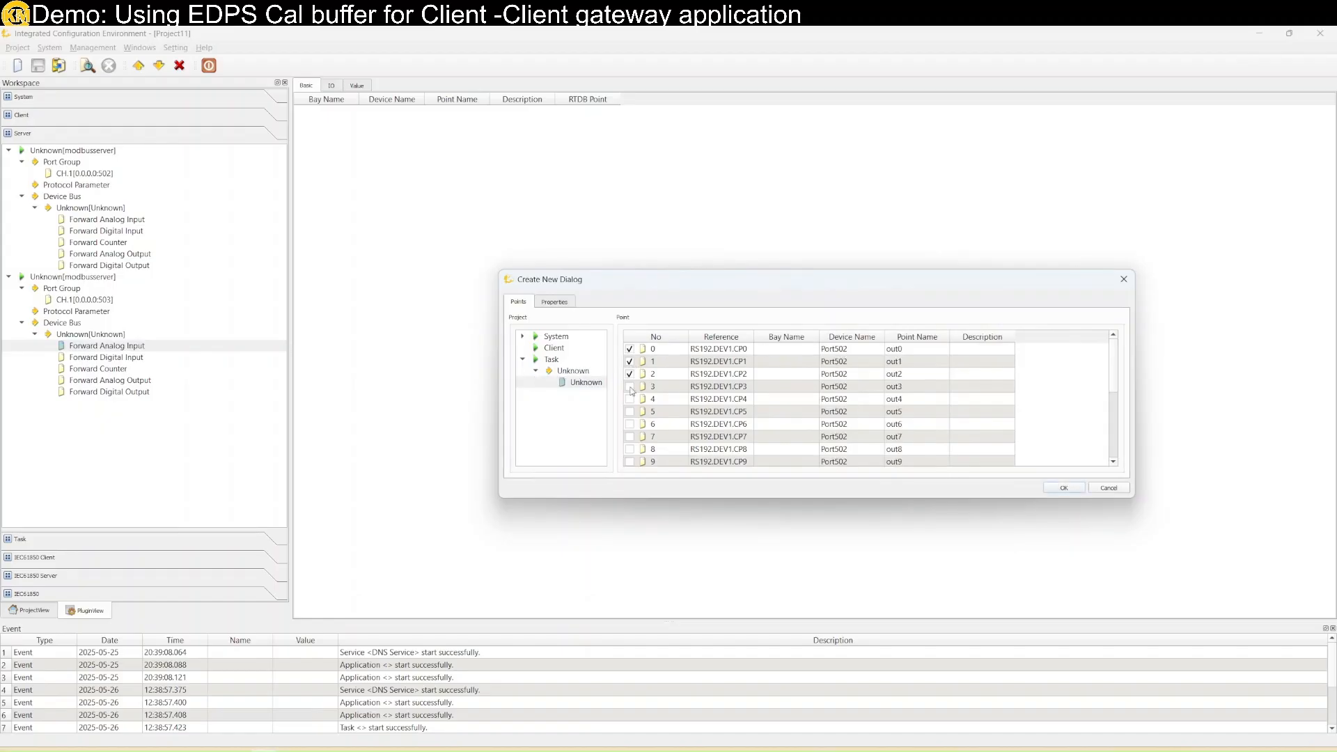
left_click(629, 386)
left_click(630, 399)
left_click(629, 424)
left_click(630, 436)
left_click(630, 449)
scroll(631, 459, "down", 1)
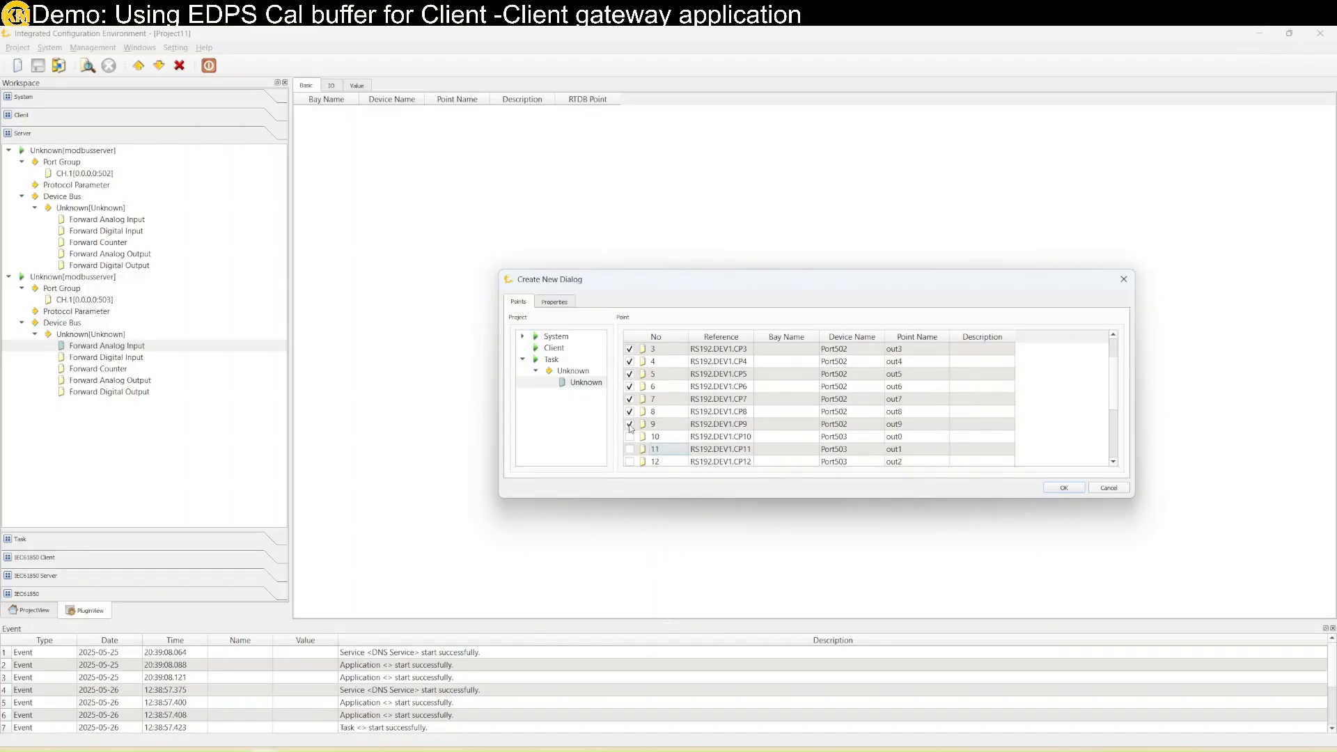
left_click(1064, 489)
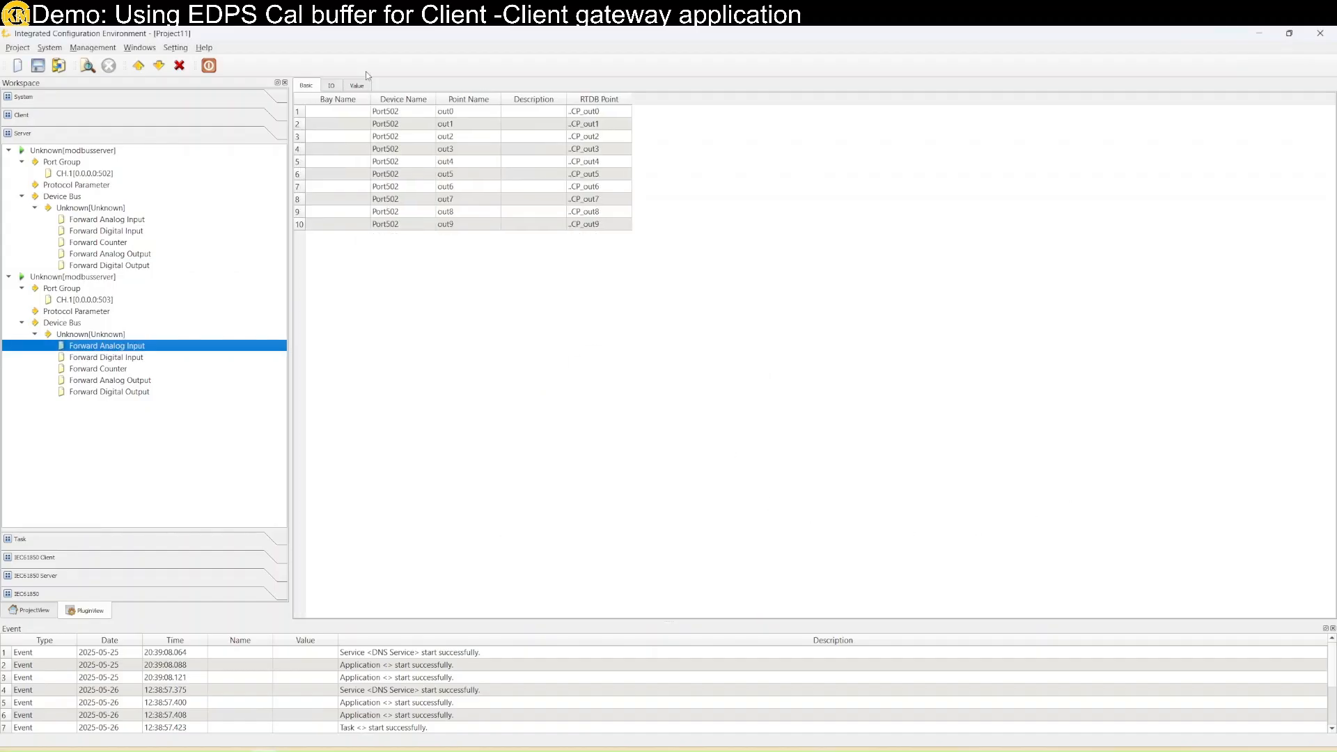
On the IO tab, batch-set all ten function codes to 4-Input Register
left_click(330, 84)
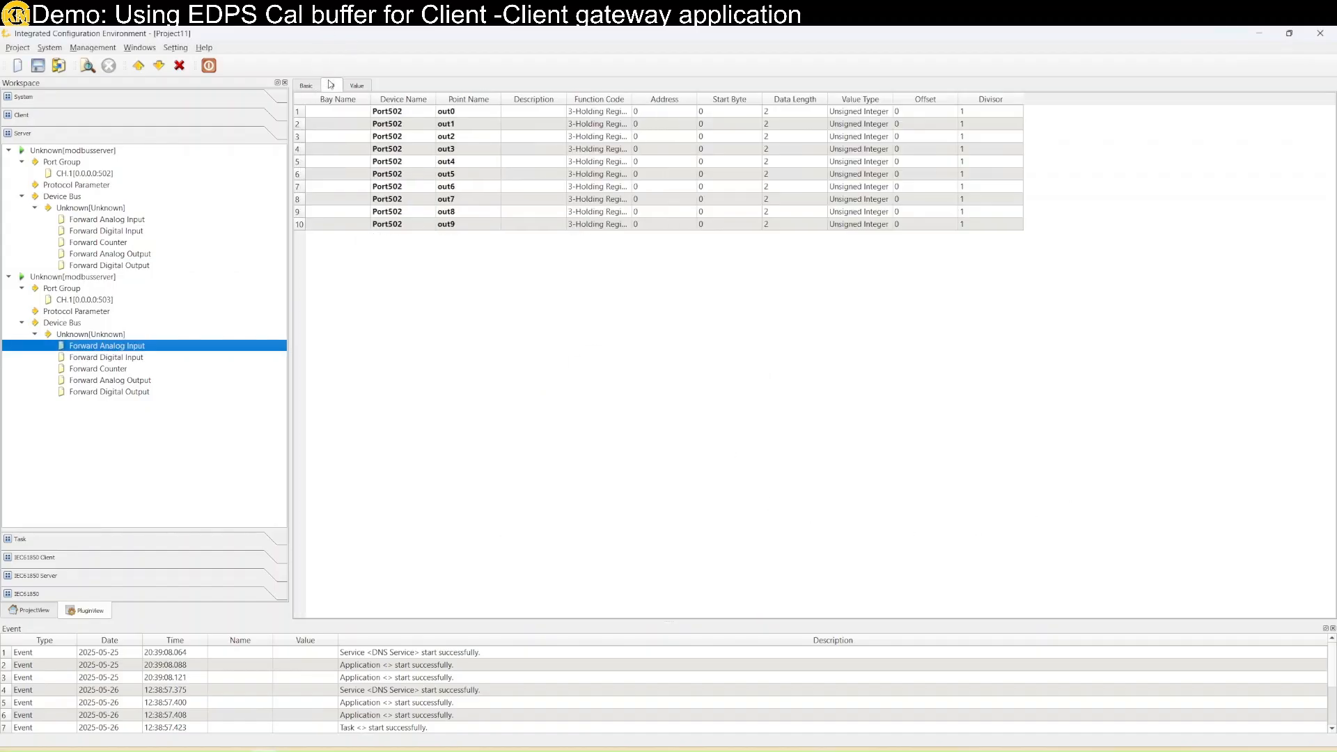
left_click(607, 113)
left_click(594, 226, "shift")
right_click(594, 226)
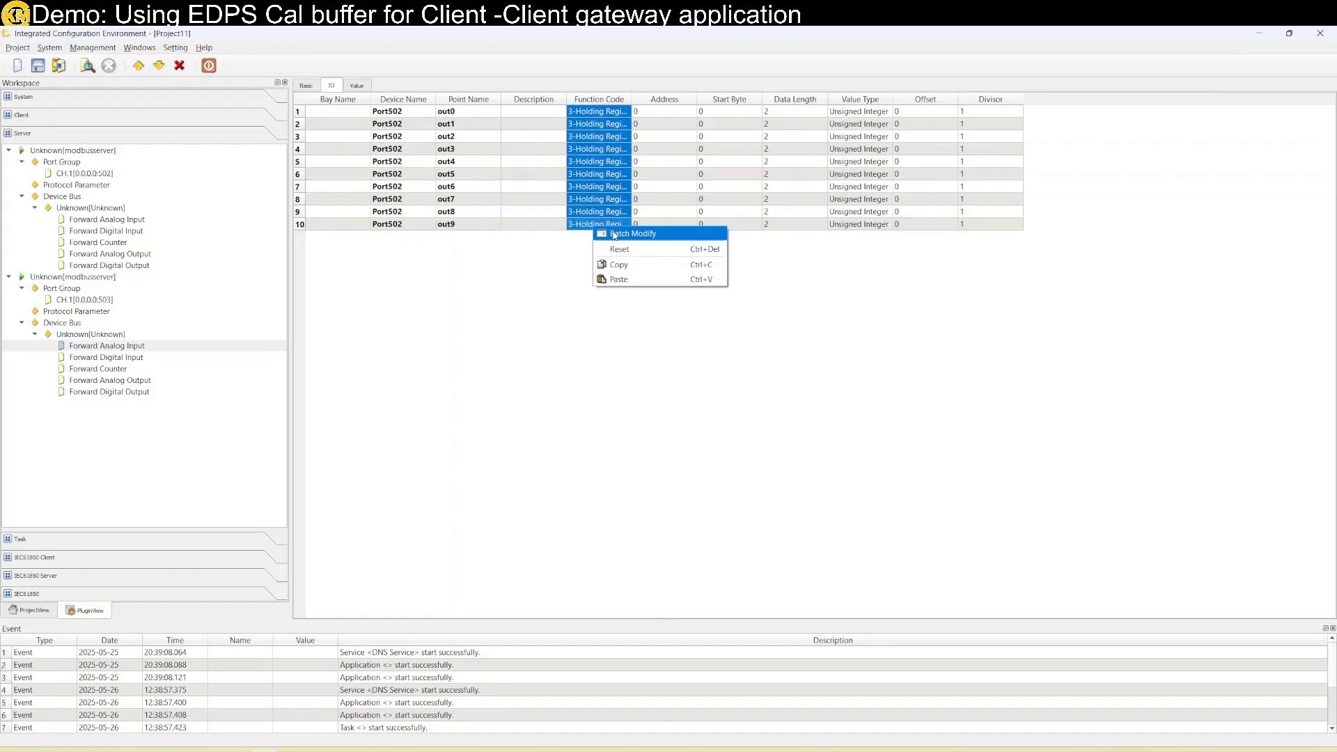
left_click(617, 235)
left_click(672, 391)
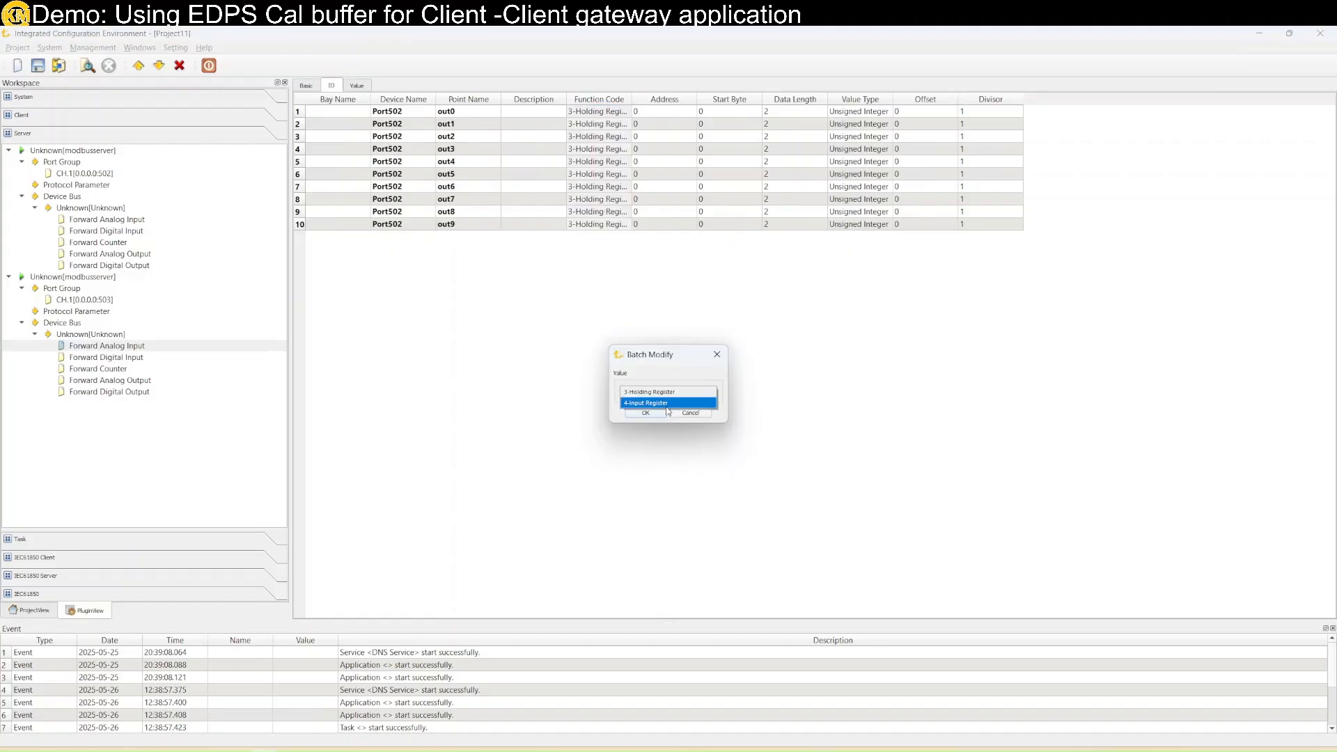
left_click(667, 402)
left_click(654, 412)
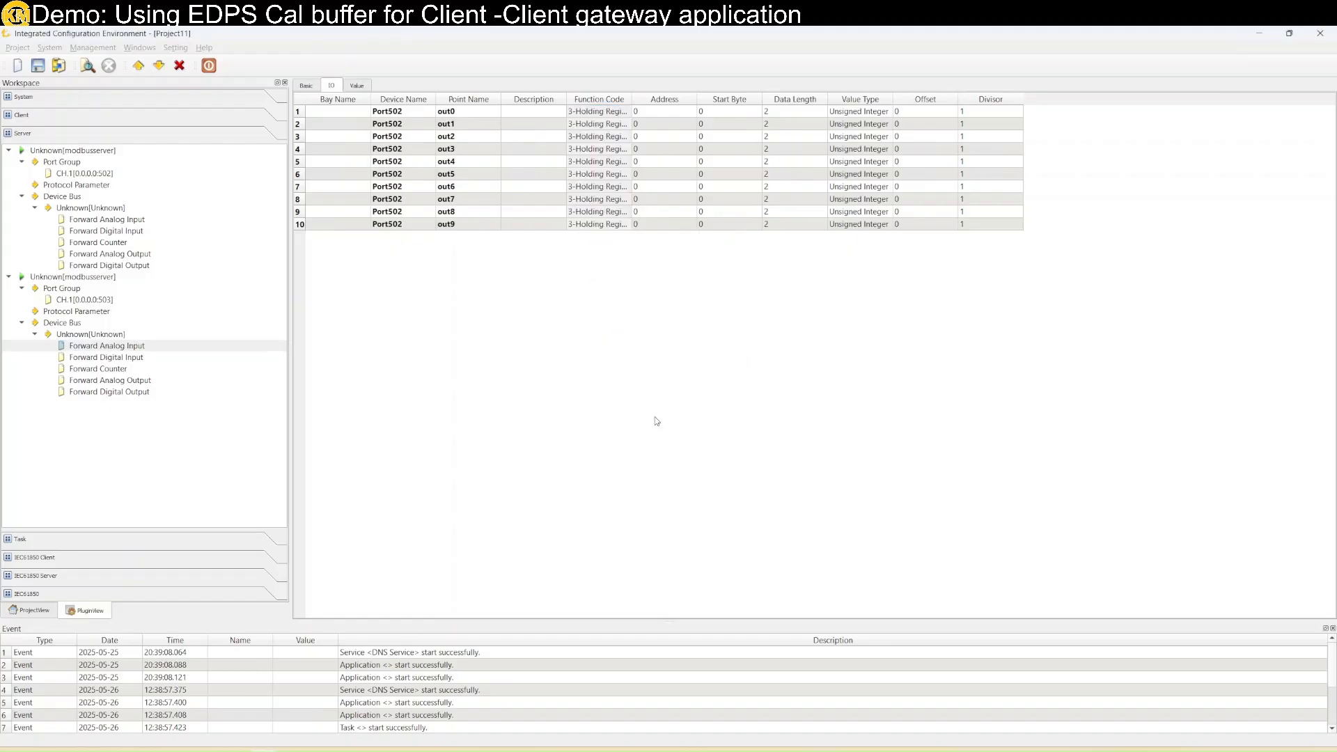
Batch-number the ten addresses 0–9 with step 1
left_click(669, 112)
left_click(674, 224, "shift")
right_click(674, 231)
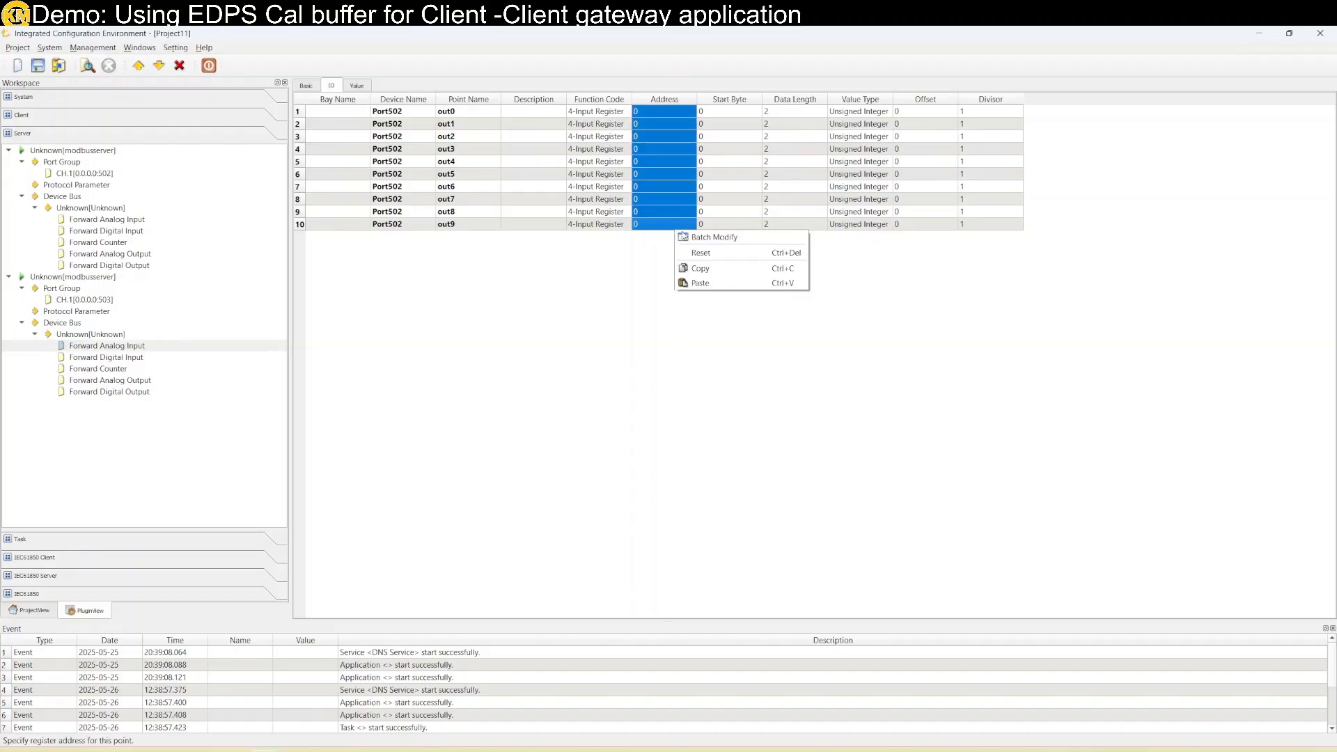
left_click(696, 238)
double_click(647, 412)
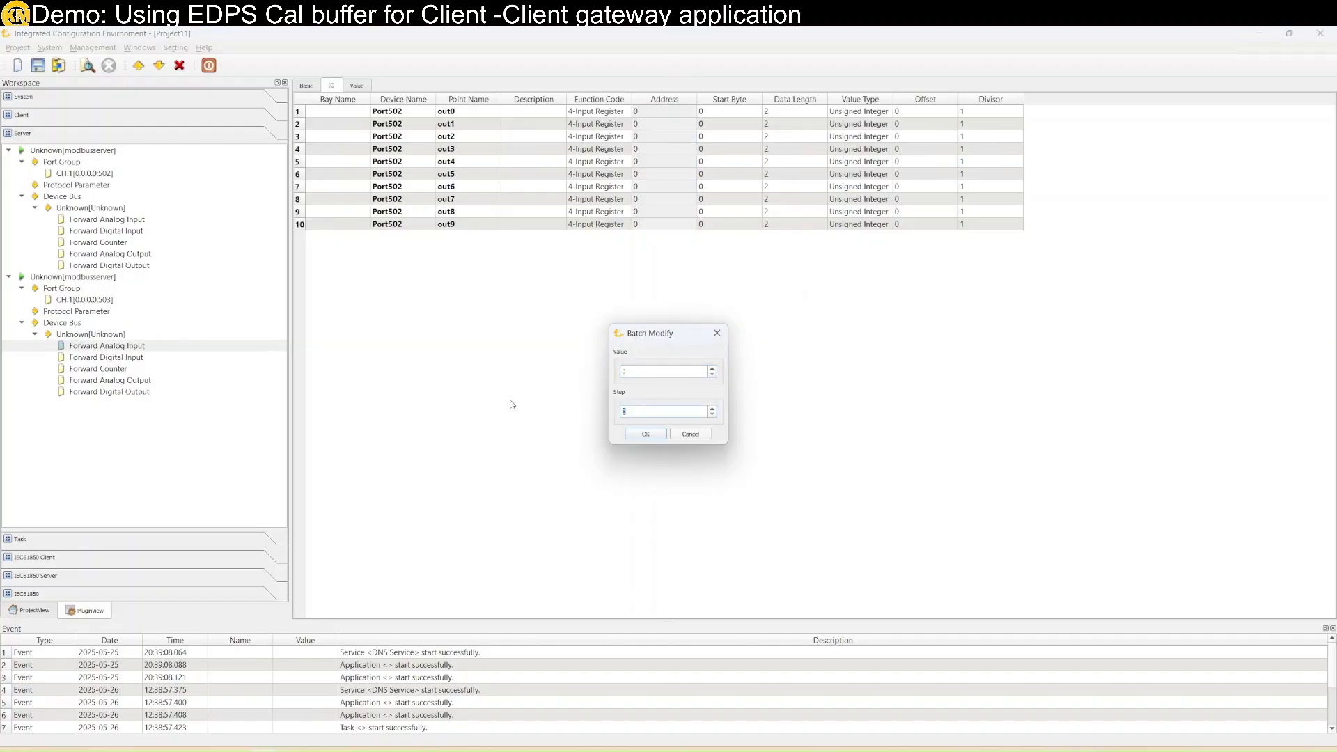
type("1")
key("Return")
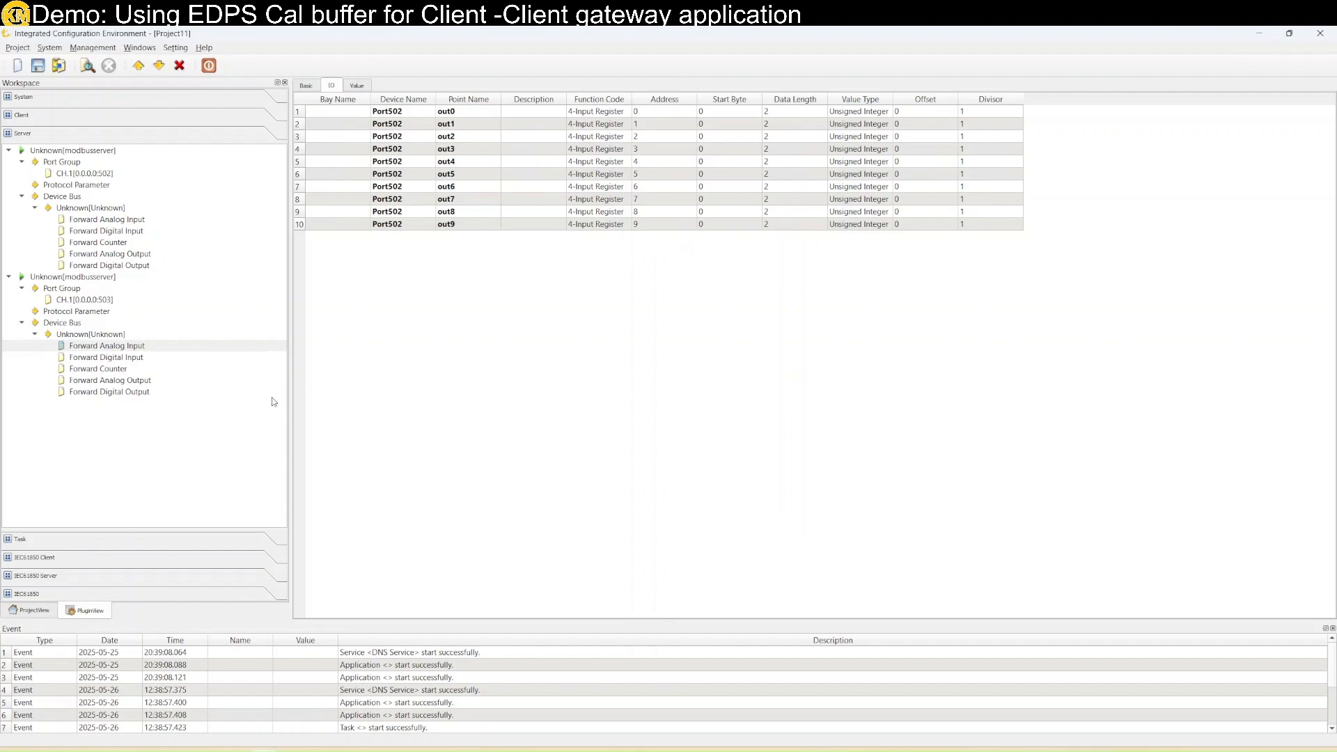
left_click(143, 221)
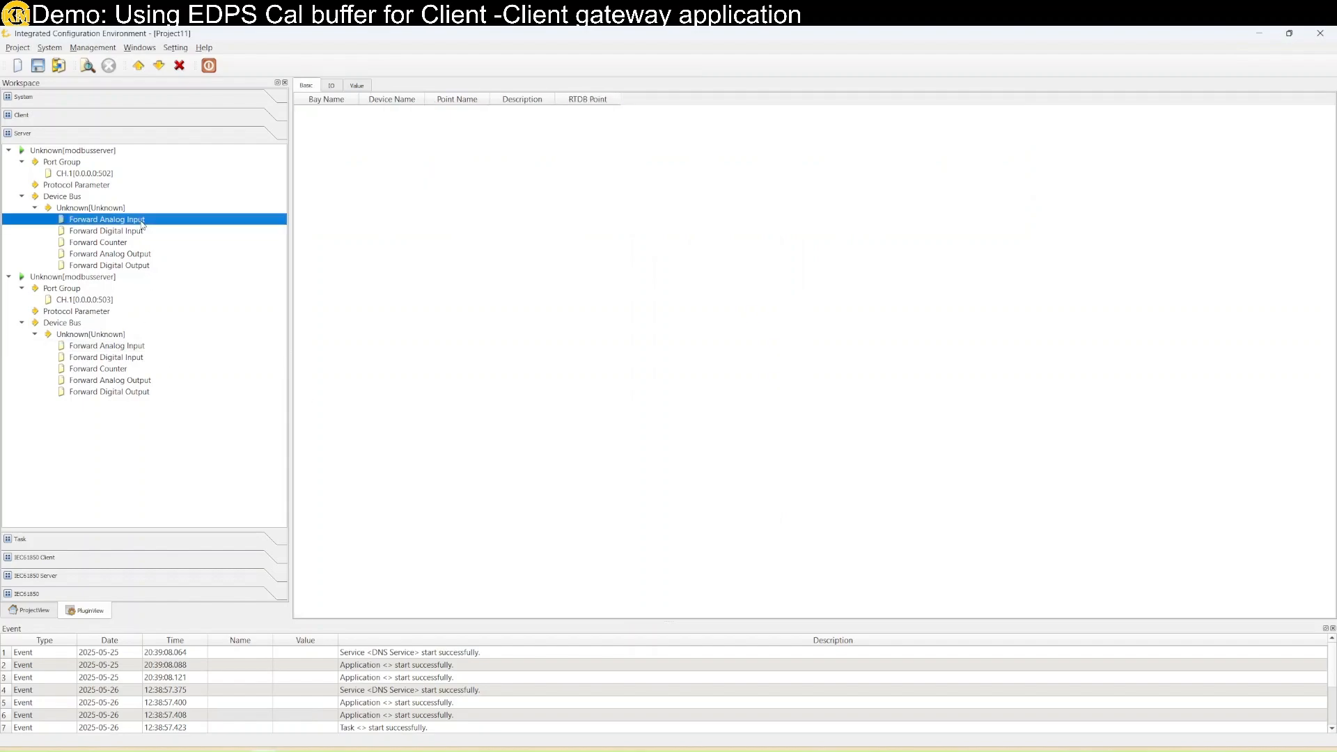
Start adding new points to the Forward Analog Input and list the Task's Unknown device buffer points
right_click(142, 221)
left_click(171, 228)
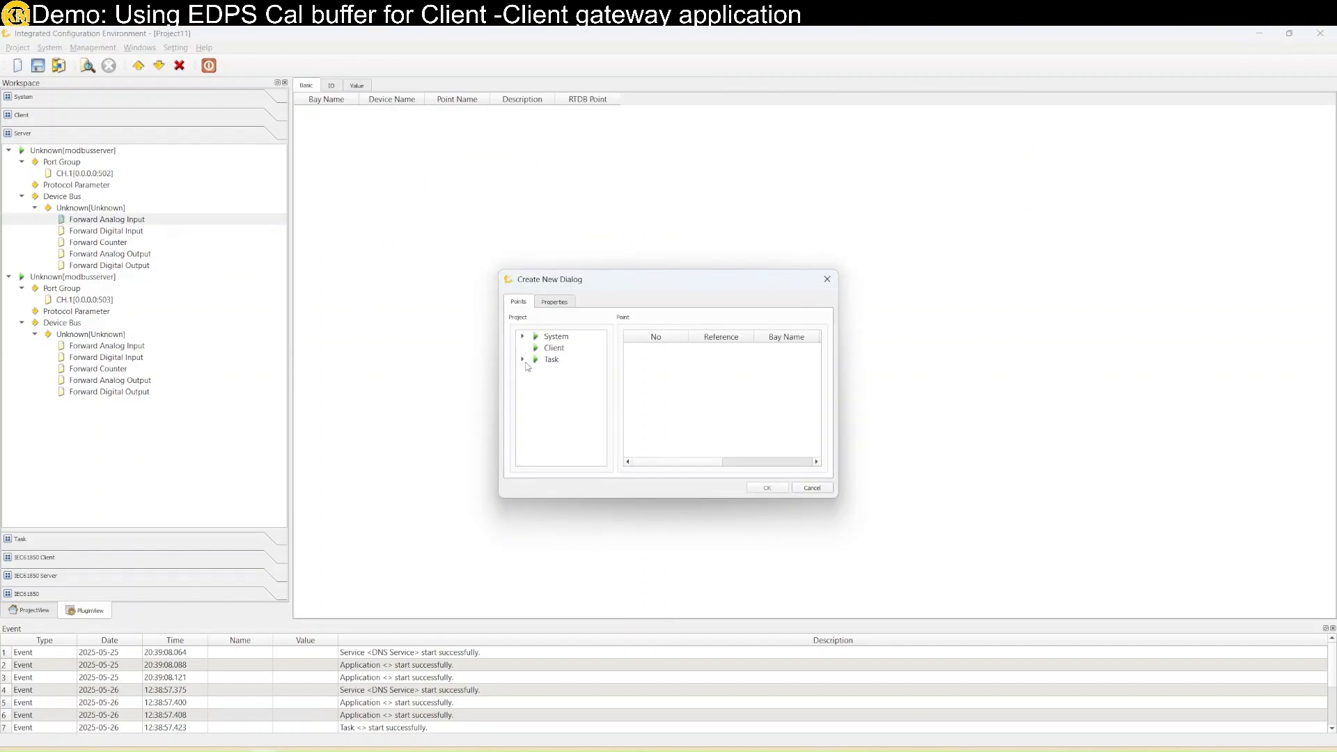
left_click(522, 359)
left_click(535, 370)
left_click(577, 385)
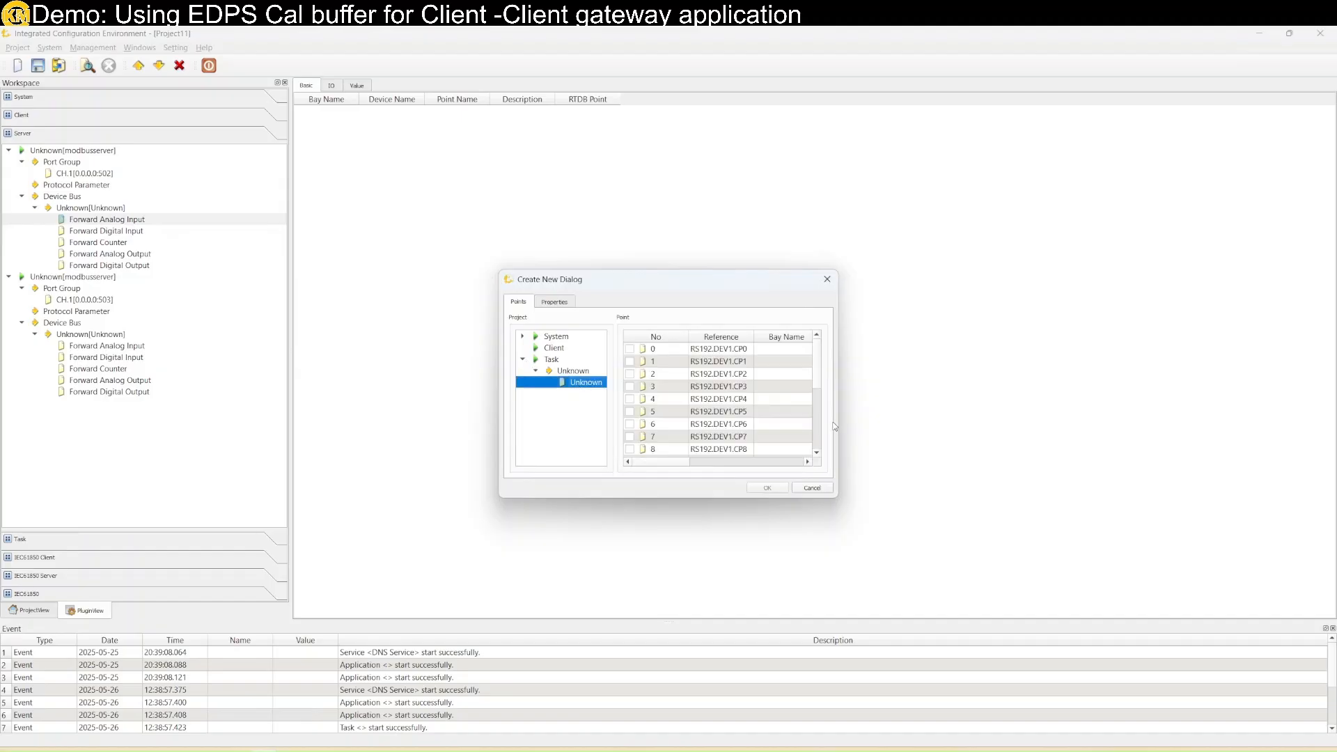
Tick Port503 out0–out9 (rows 10–19) in Create New Dialog and confirm
left_click_drag(841, 469, 1147, 470)
scroll(975, 386, "down", 2)
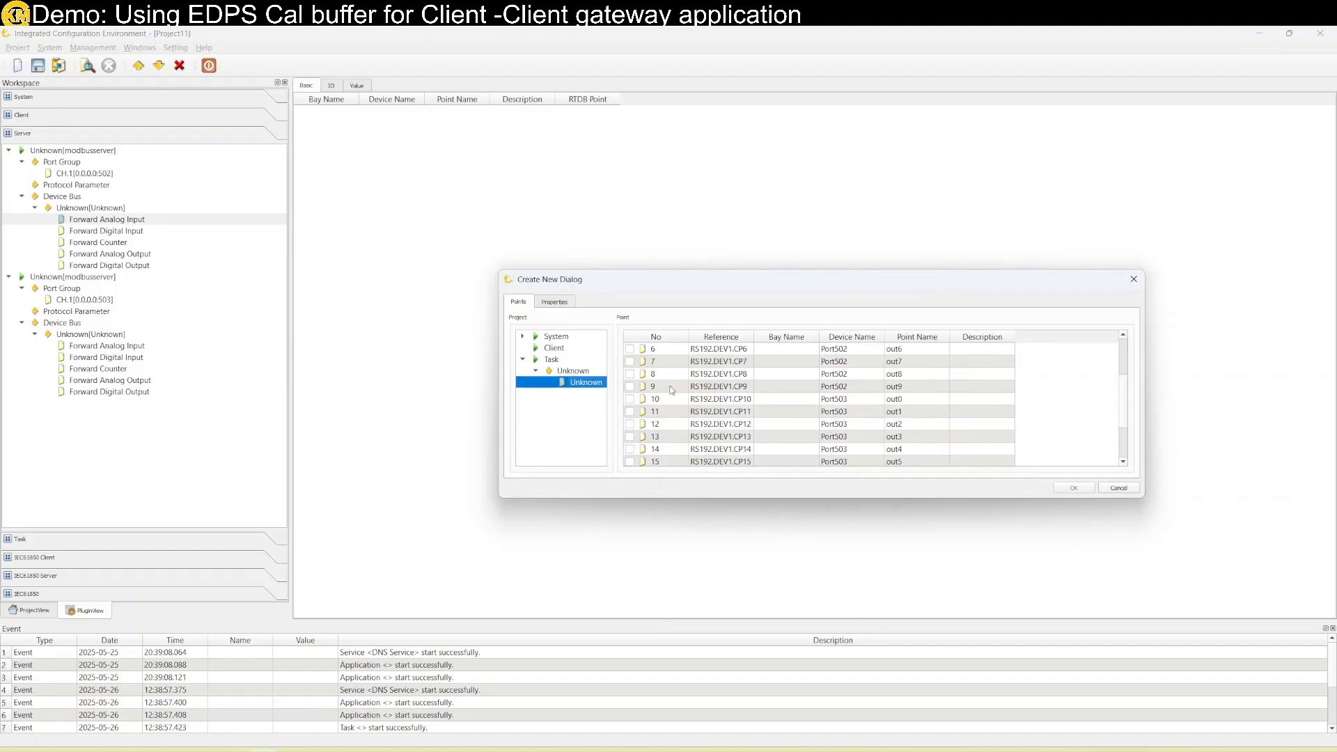
left_click(629, 403)
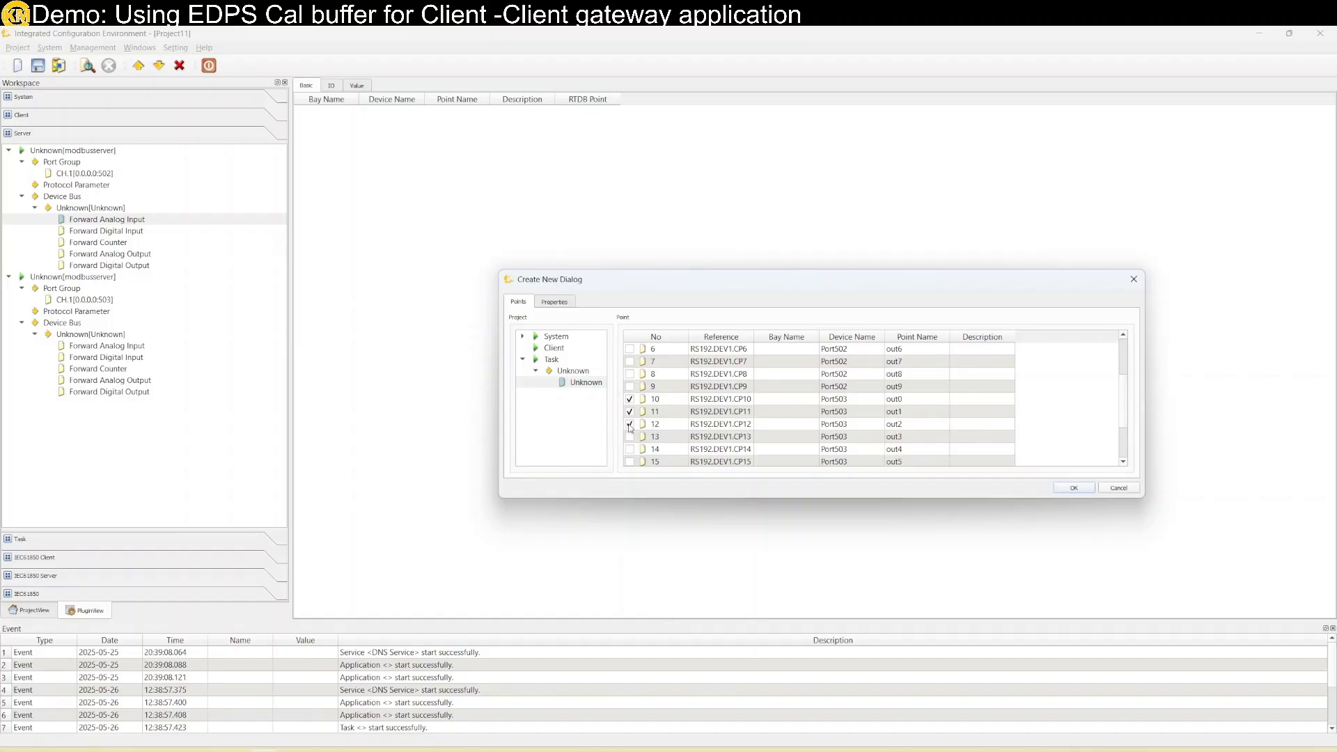
scroll(631, 418, "down", 2)
left_click(629, 384)
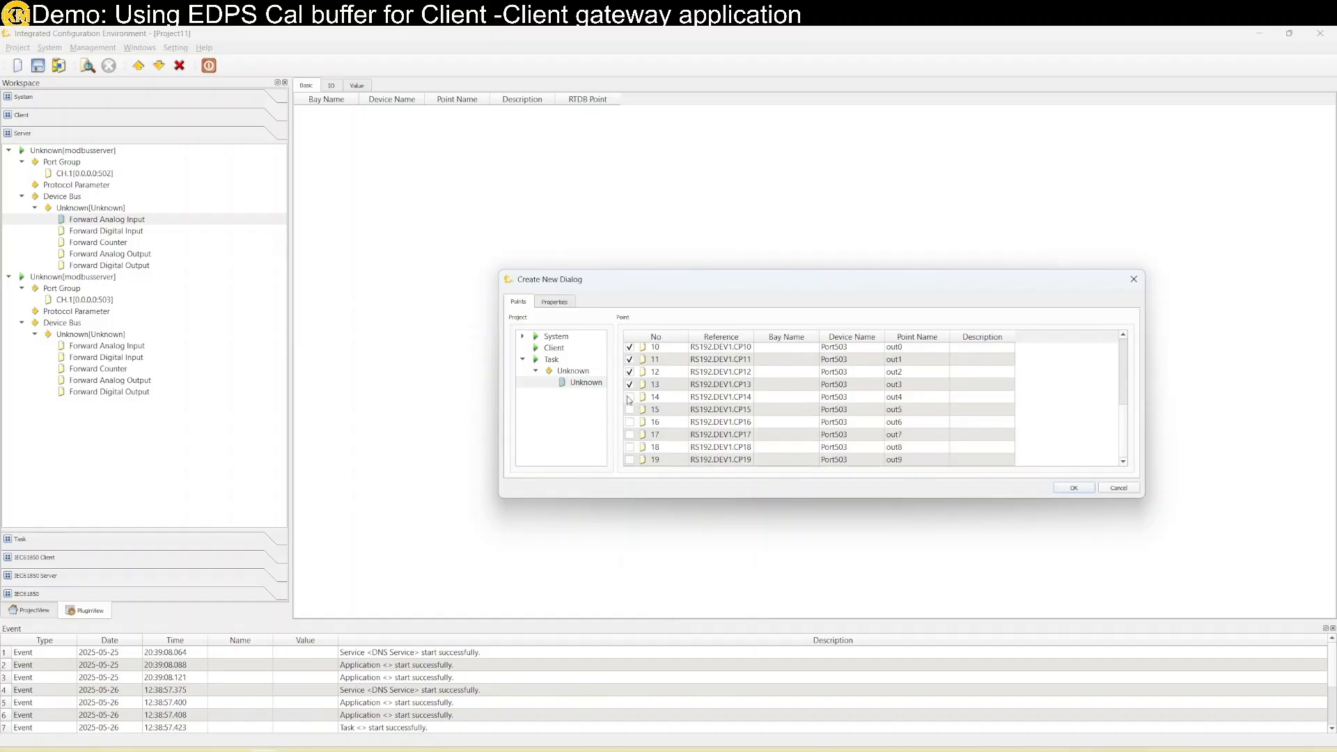
left_click(629, 397)
left_click(630, 435)
left_click(630, 447)
left_click(630, 459)
left_click(1071, 491)
Batch-set the ten new points' function code to 4-Input Register on the IO tab
left_click(331, 85)
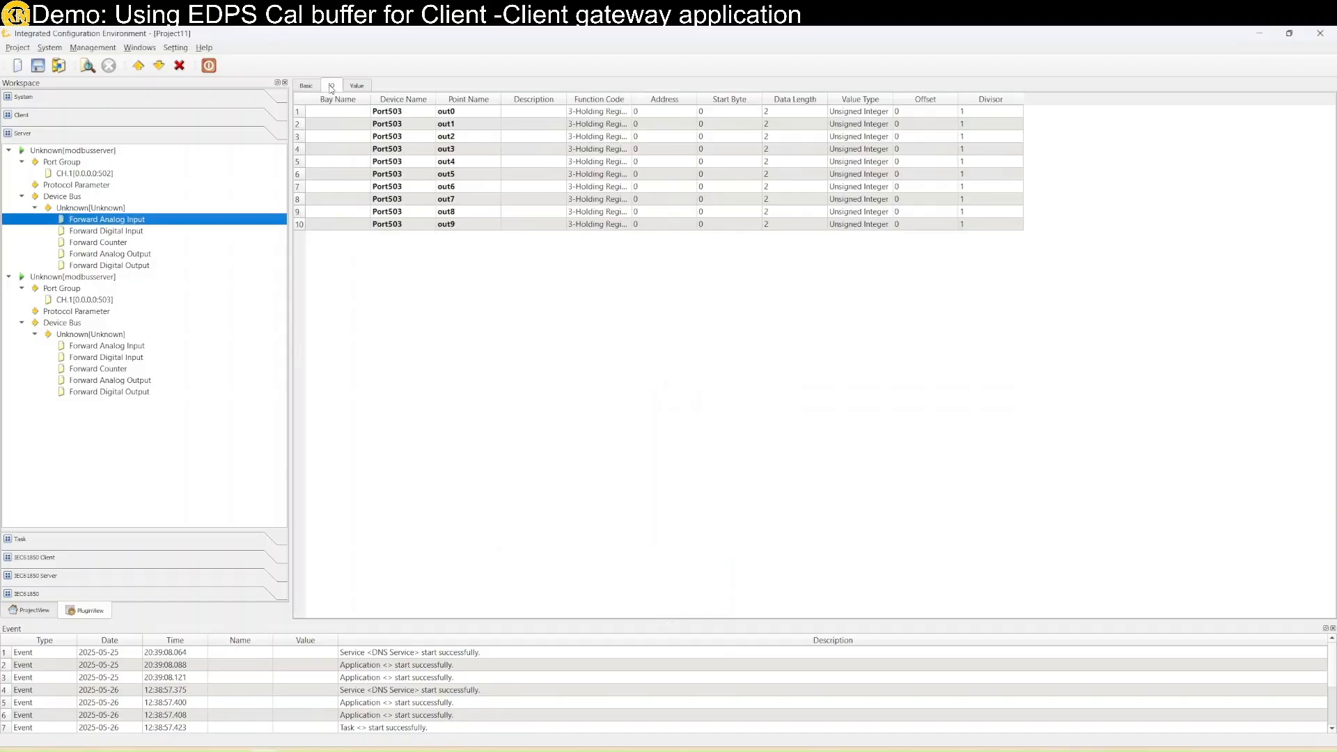
left_click(605, 124)
left_click(604, 113)
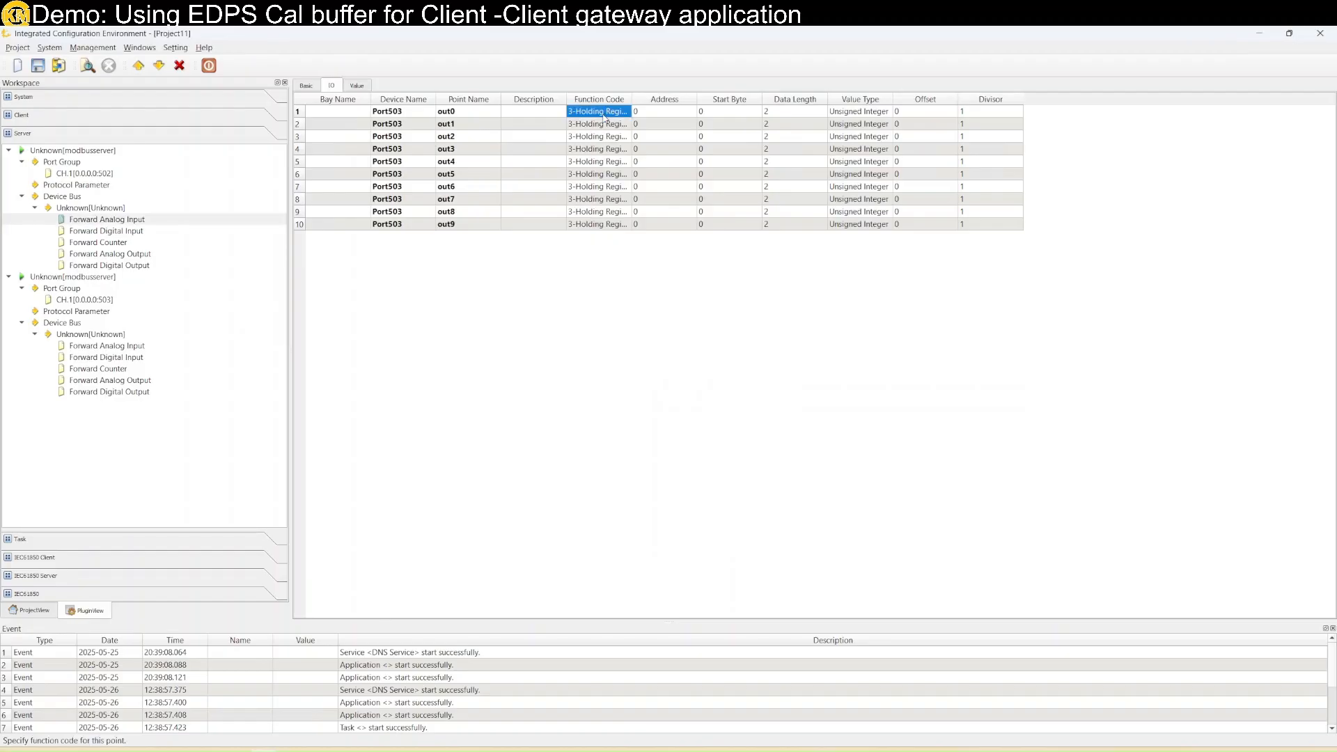
left_click(602, 225, "shift")
right_click(604, 230)
left_click(619, 236)
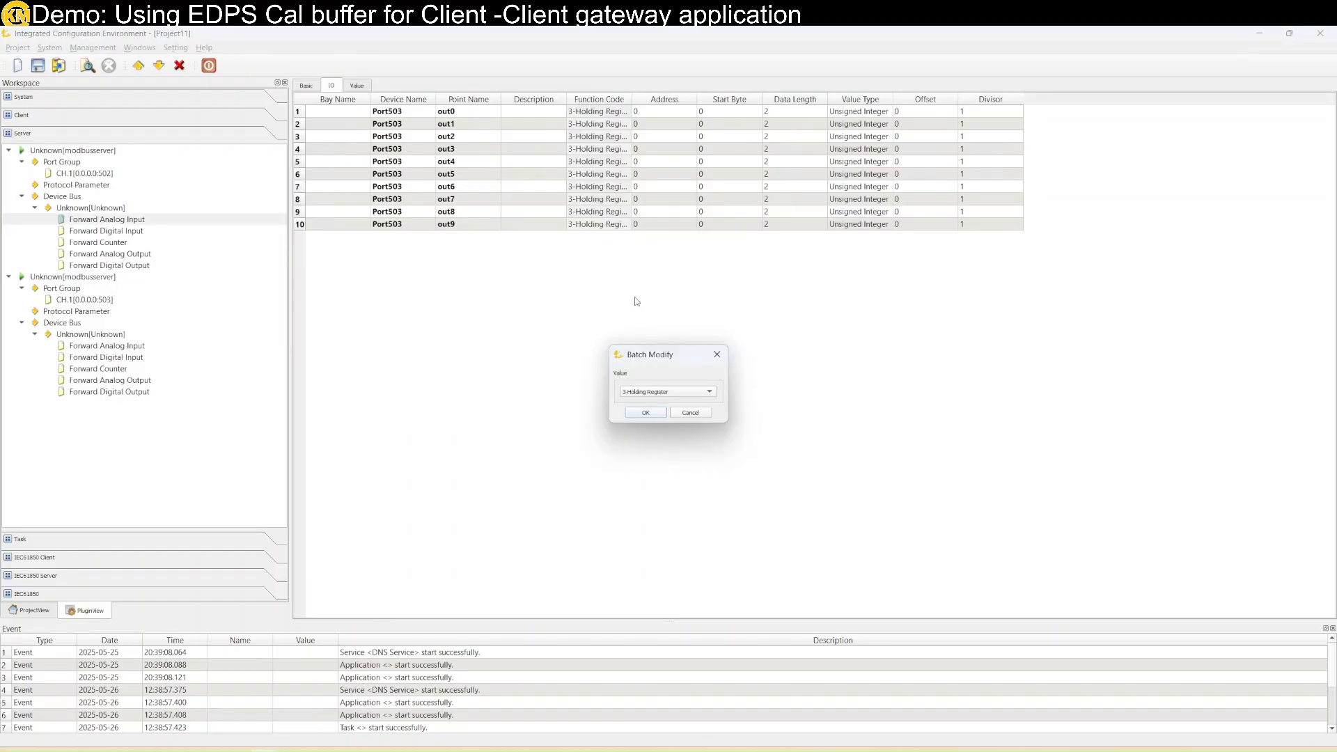
left_click(651, 392)
left_click(650, 403)
left_click(646, 412)
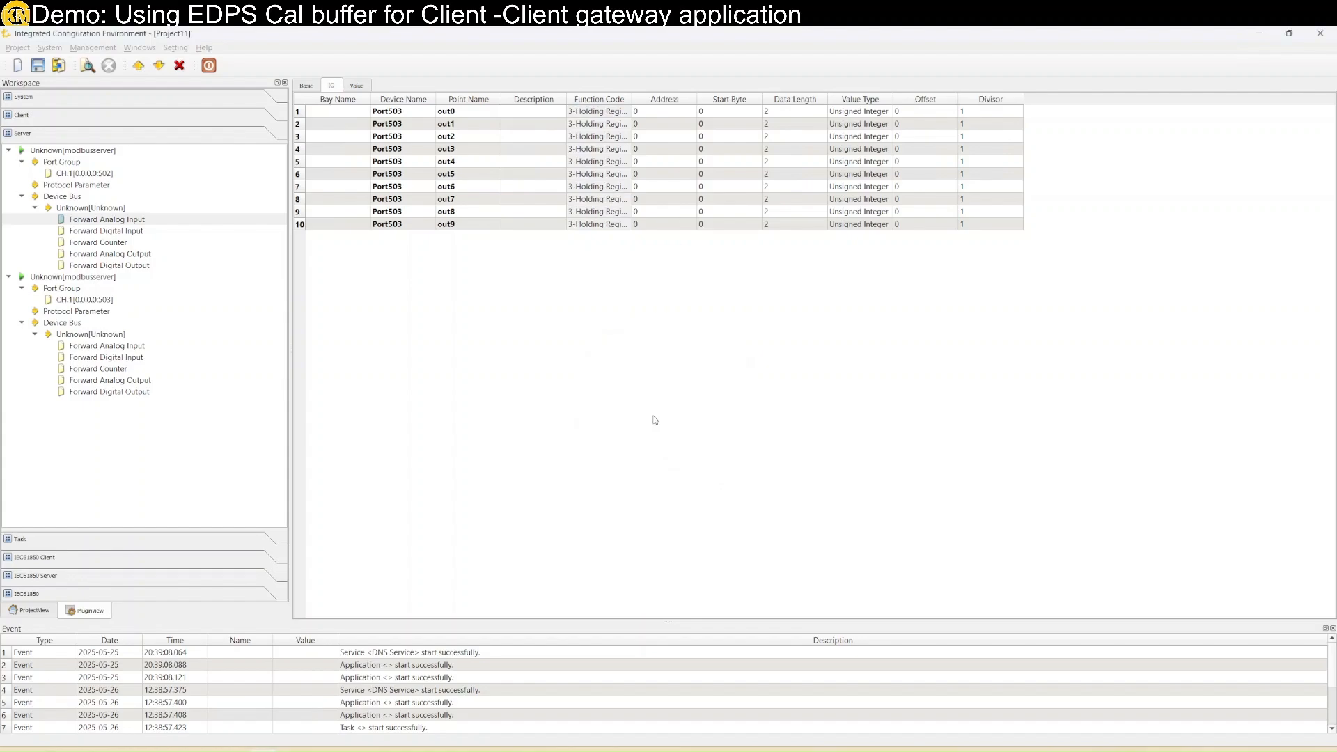
Batch-modify the ten points' addresses to 0–9, starting at 0 with step 1
left_click(680, 112)
left_click(666, 230, "shift")
right_click(666, 230)
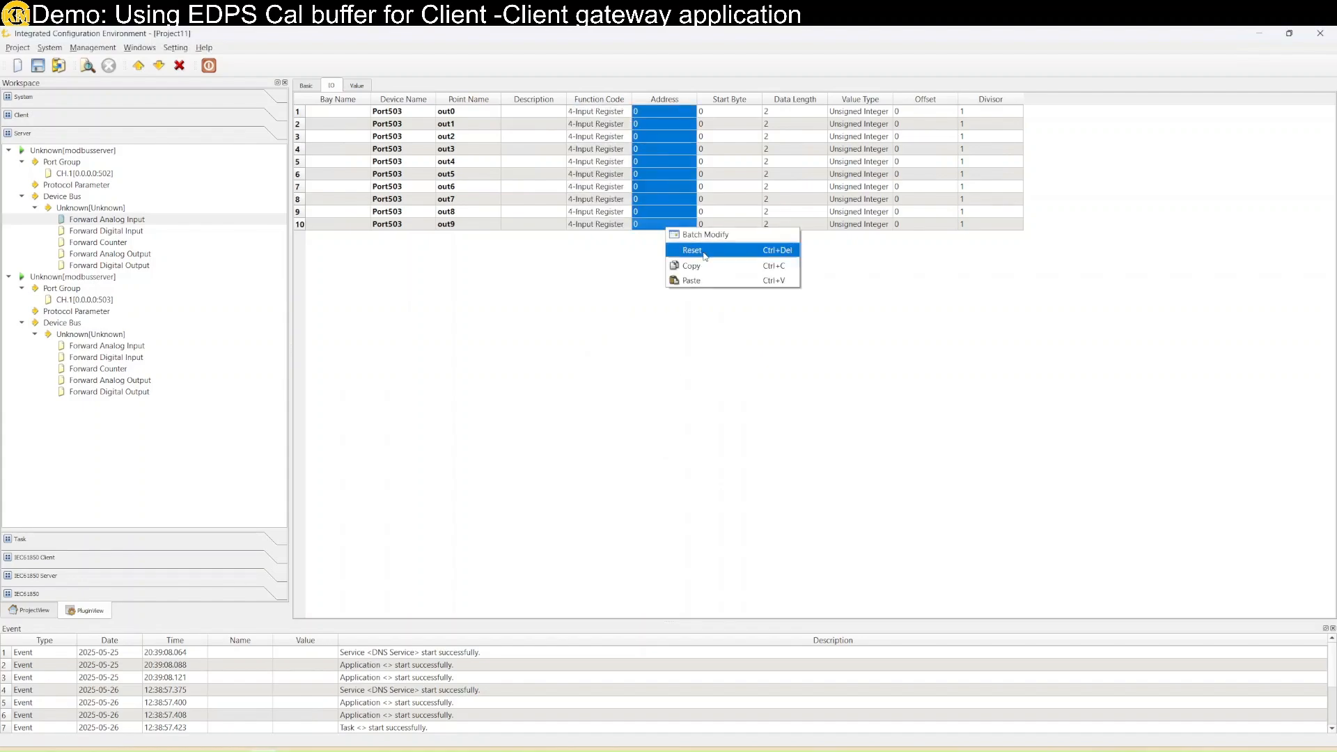
left_click(683, 235)
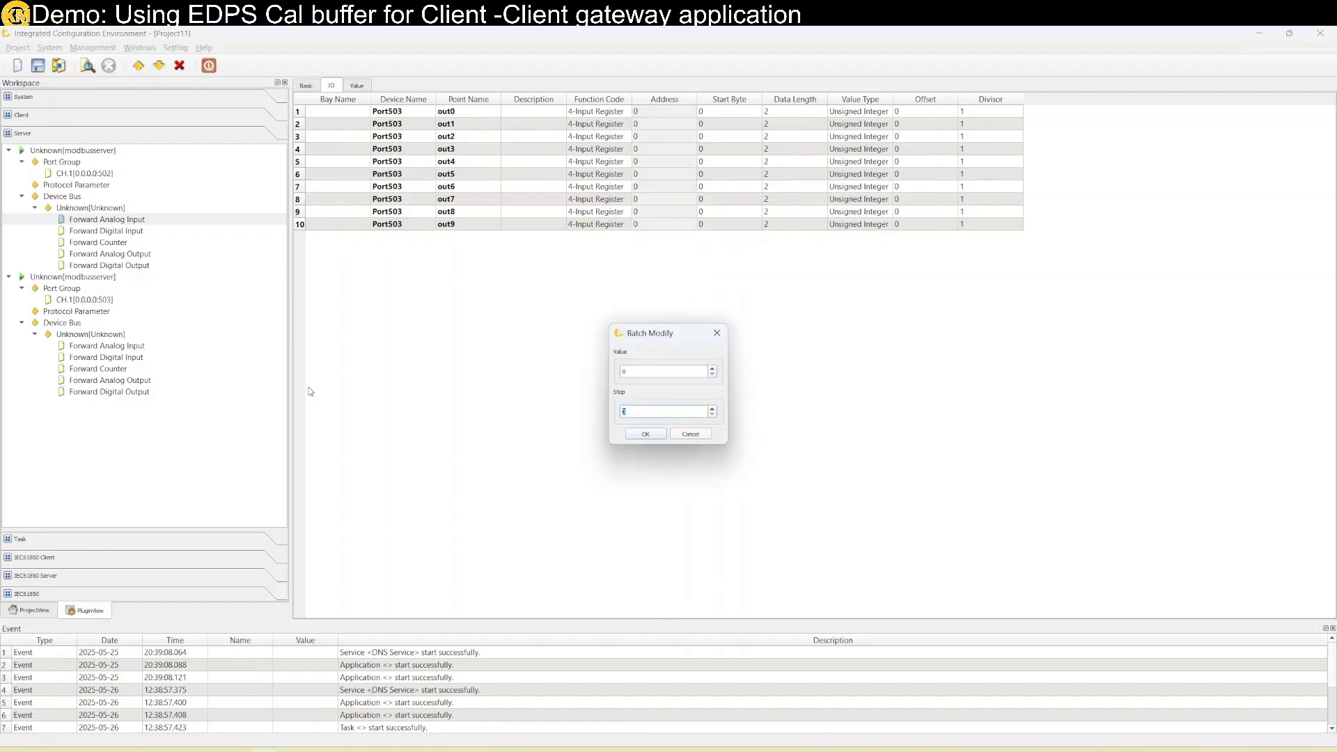
key("Return")
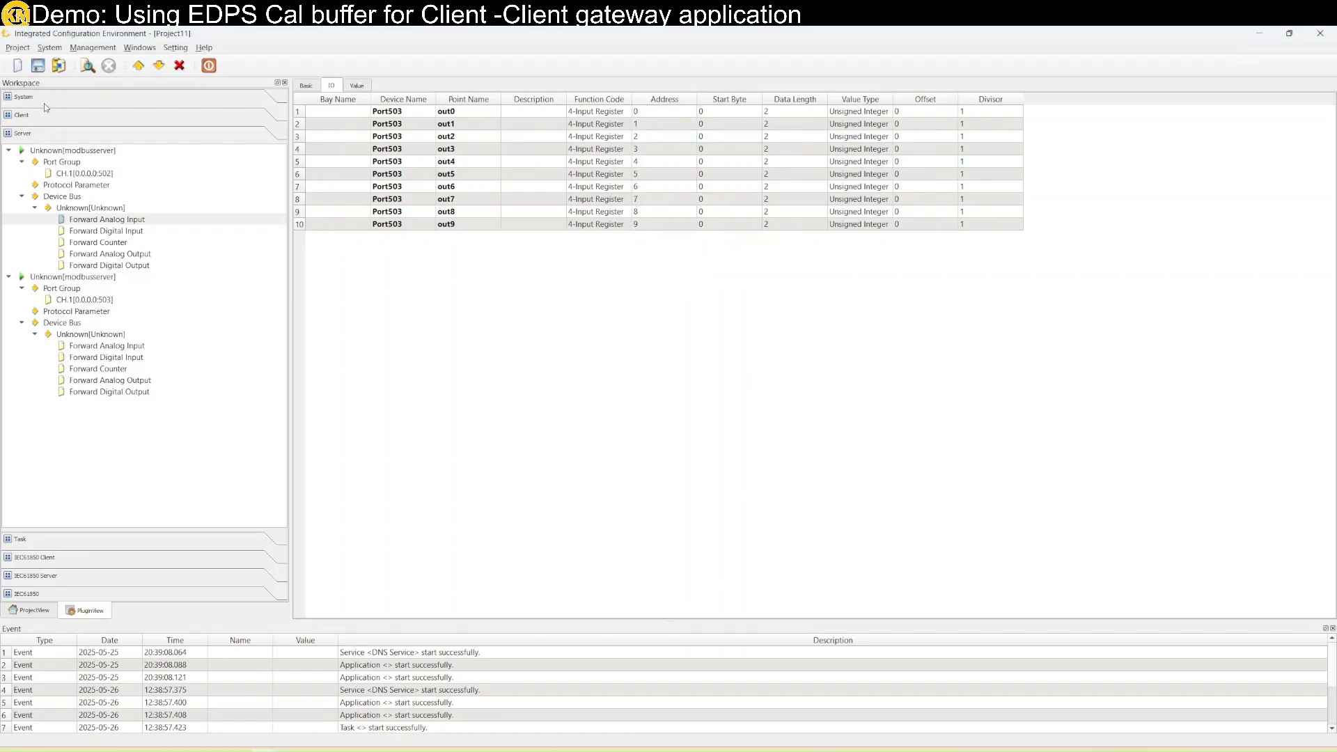
Save Project11, download it to the 192.168.0.249 gateway, and restore the tool's window
left_click(38, 68)
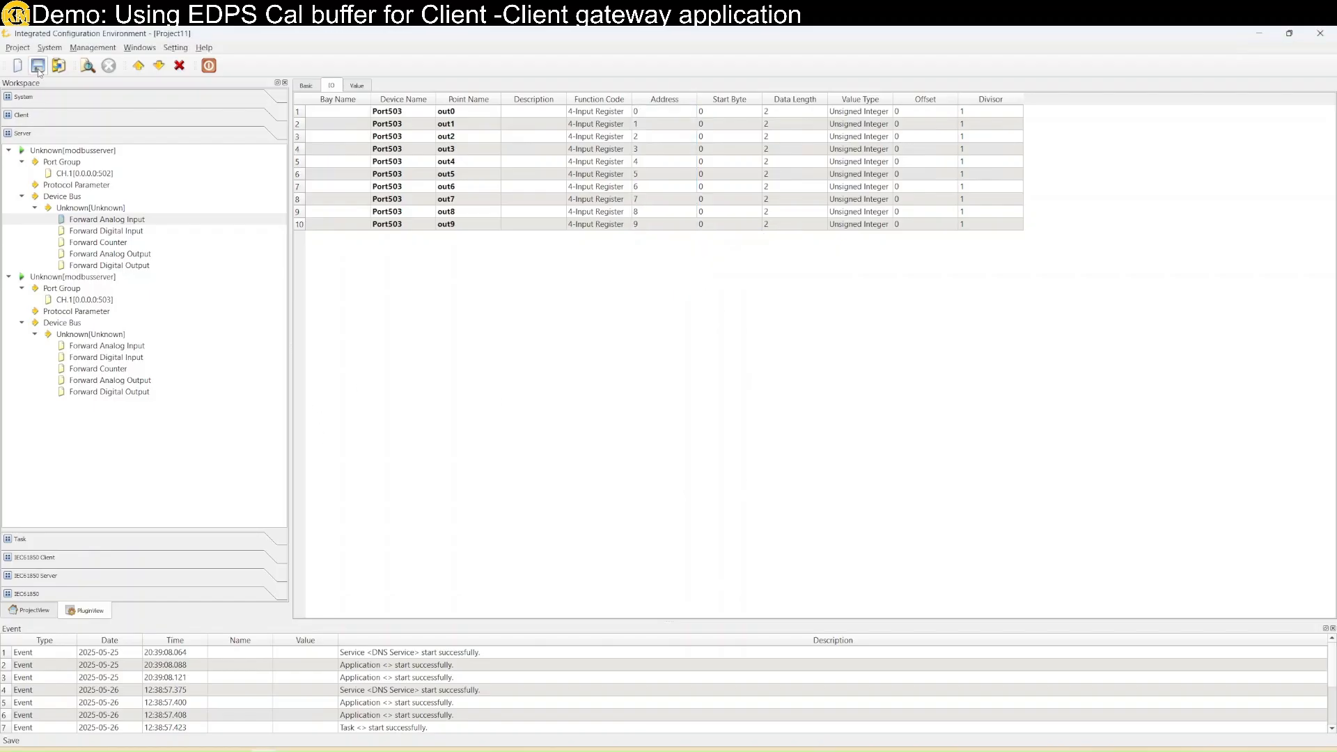
left_click(158, 66)
left_click(582, 365)
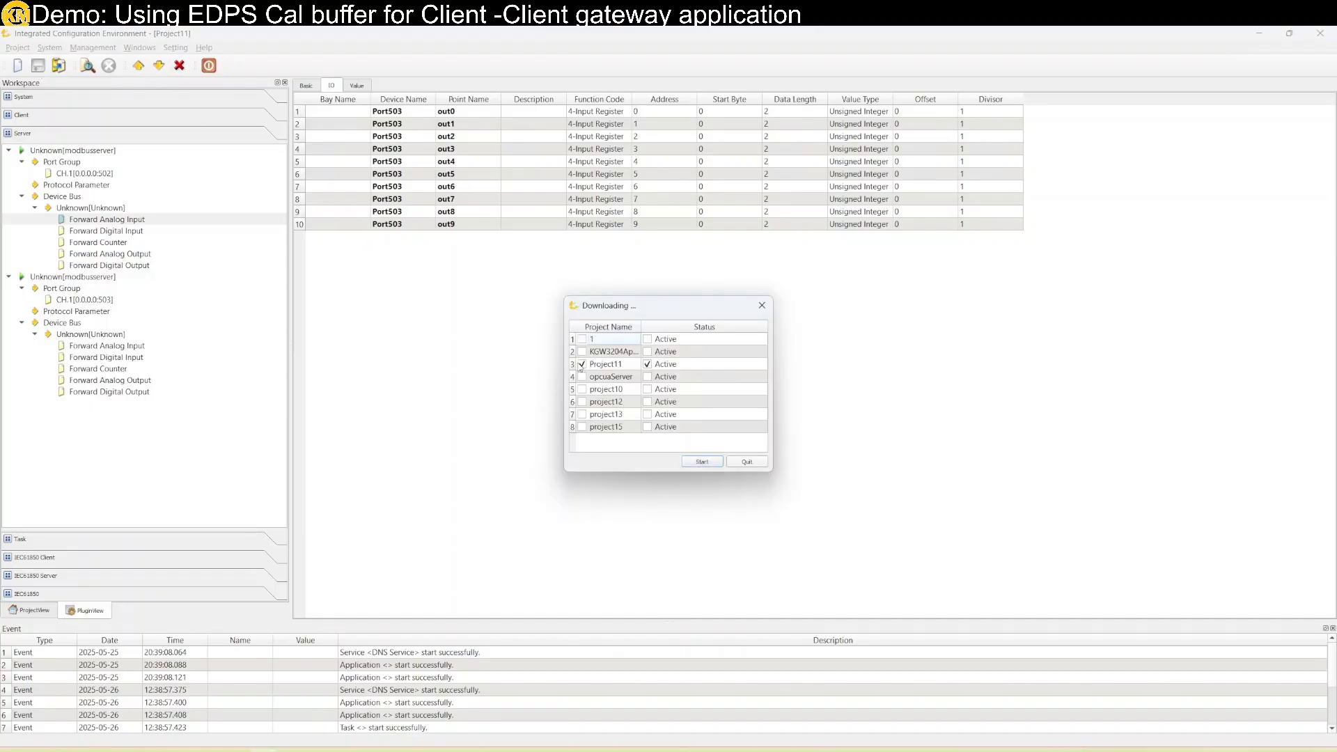
left_click(702, 461)
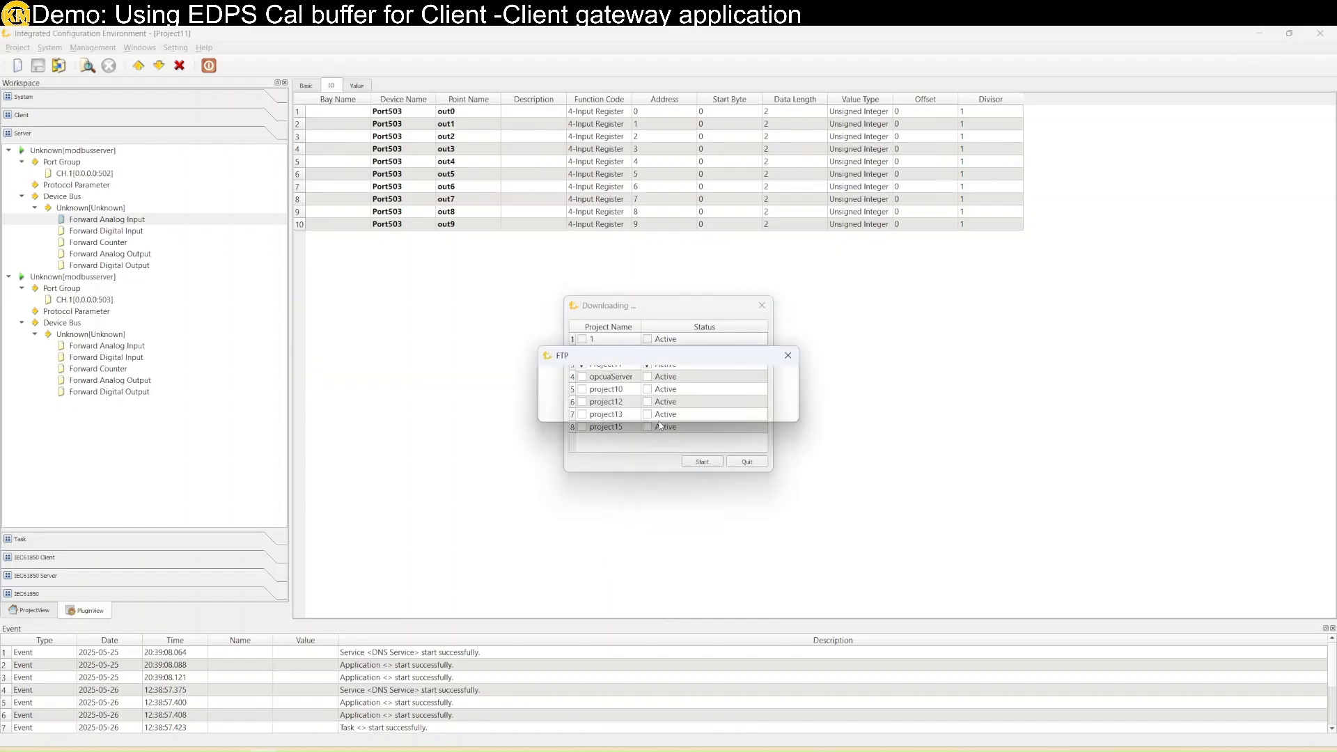
left_click(729, 414)
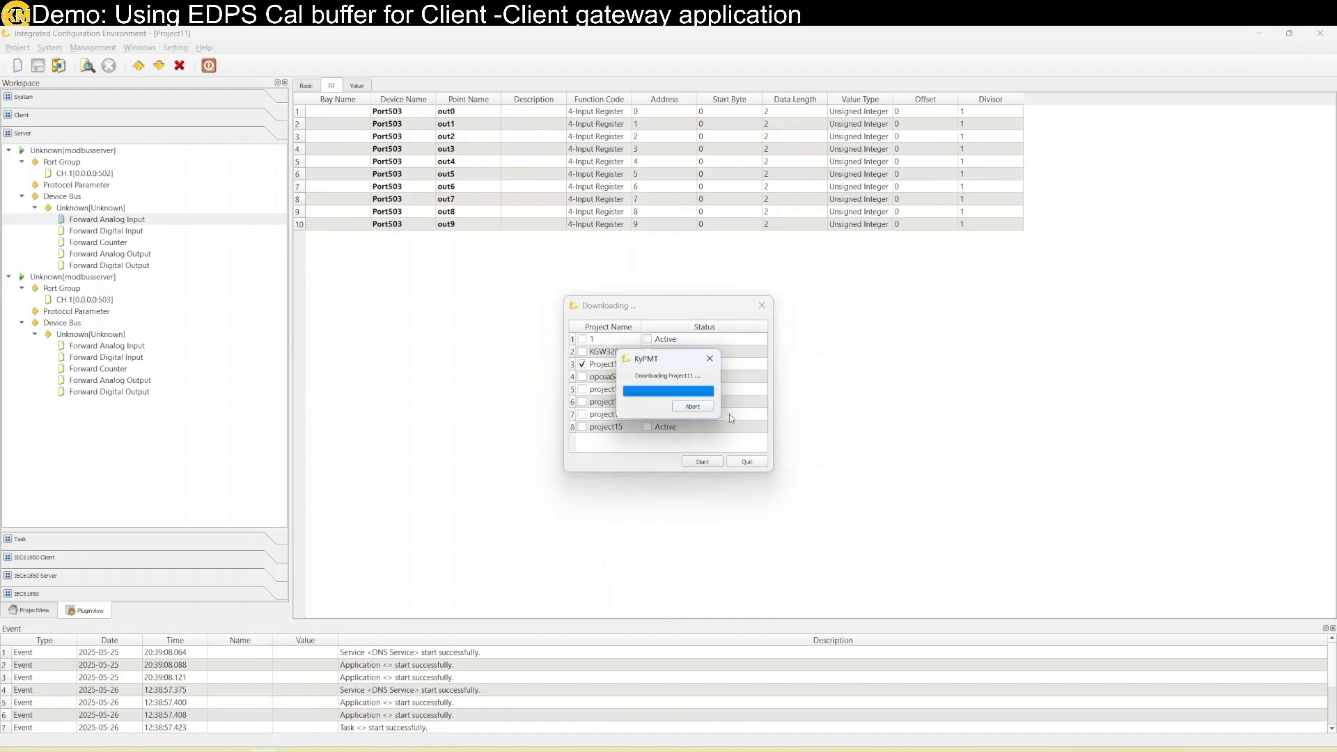
left_click_drag(566, 36, 523, 104)
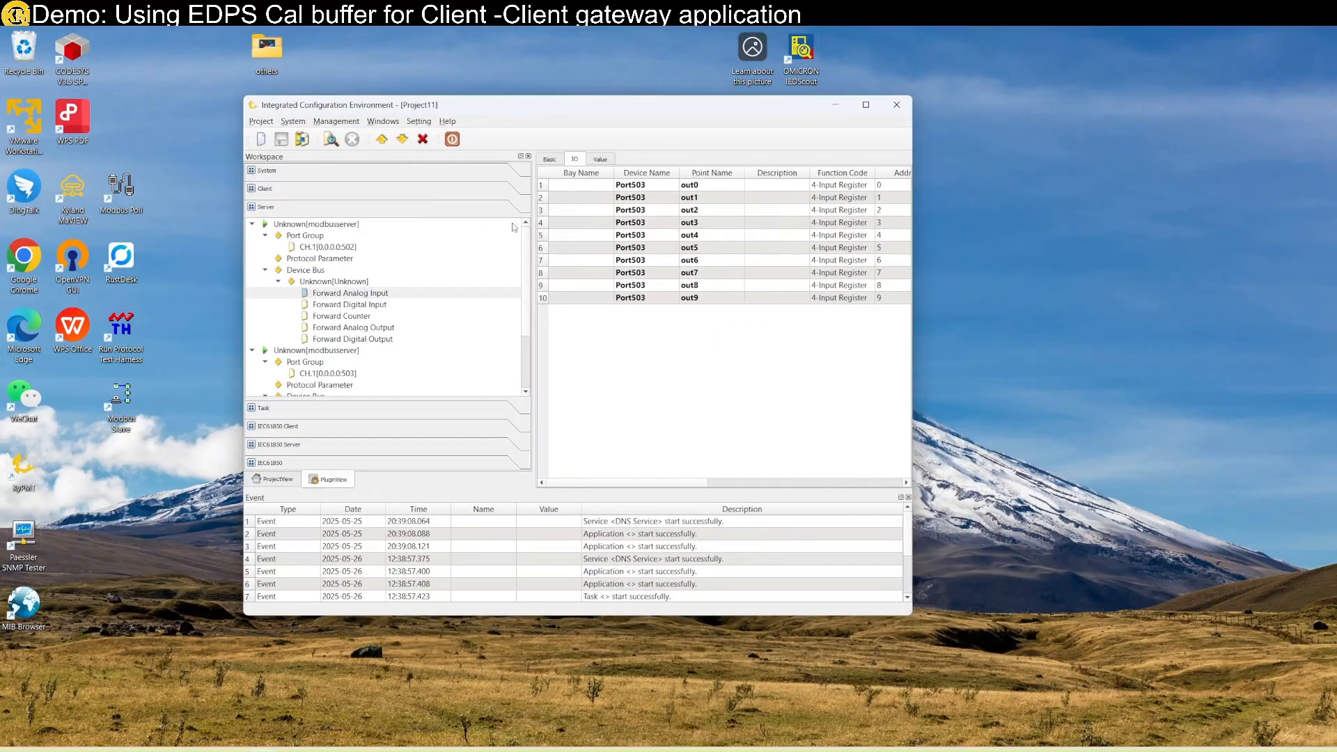
Open Edge at the gateway's 192.168 address and attempt a login, which fails without a password
left_click(263, 750)
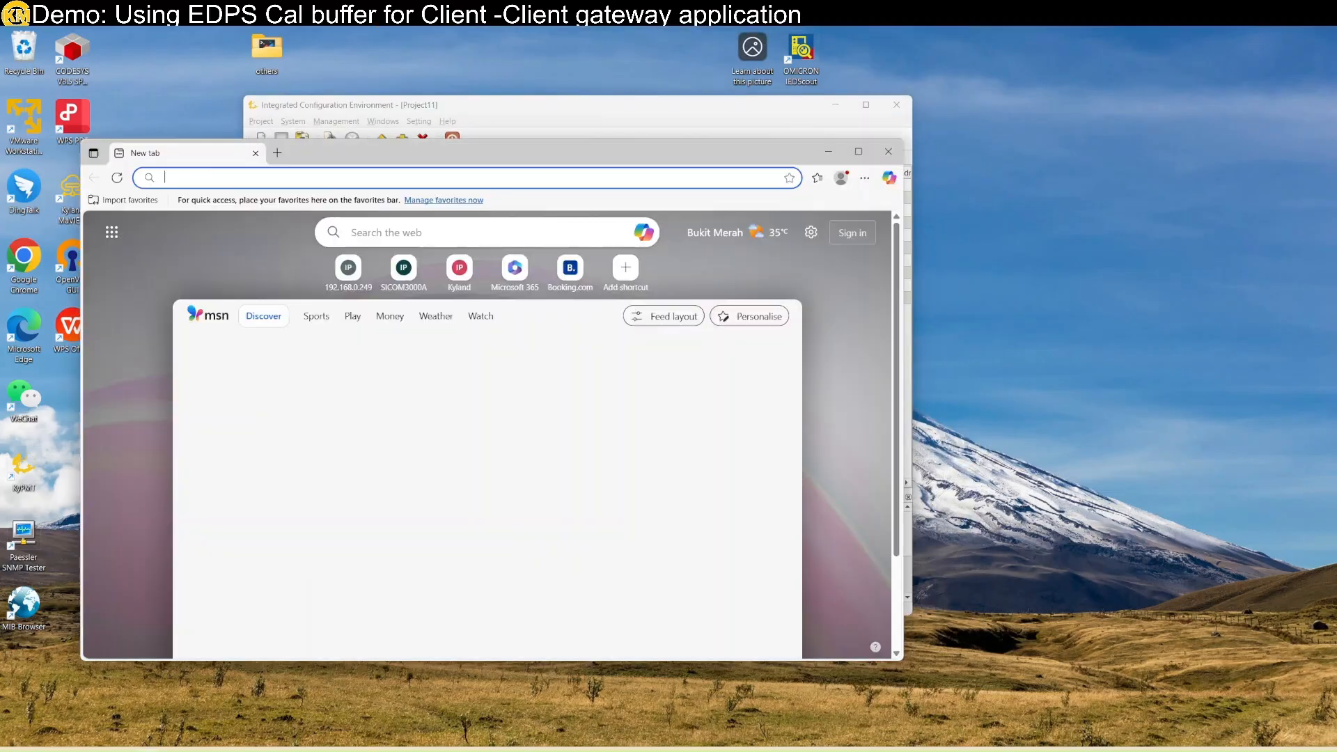
type("192.168")
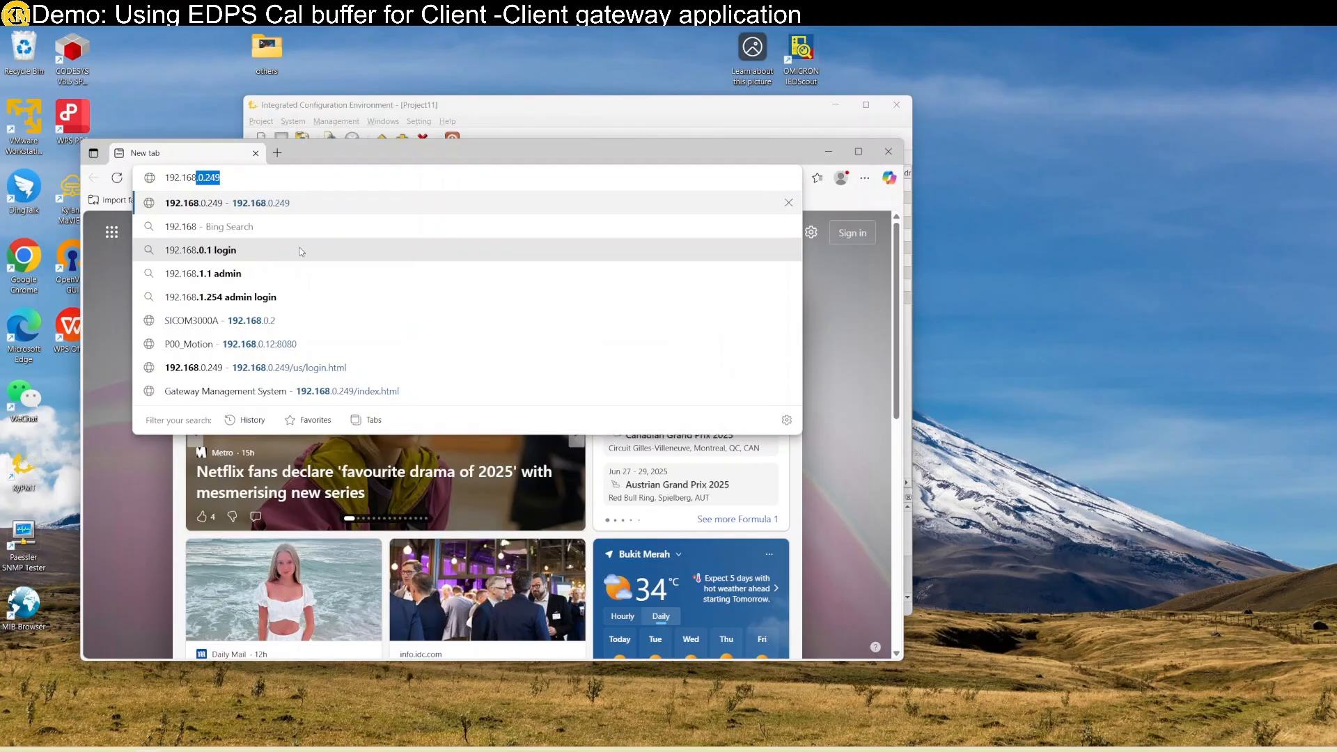
key("Return")
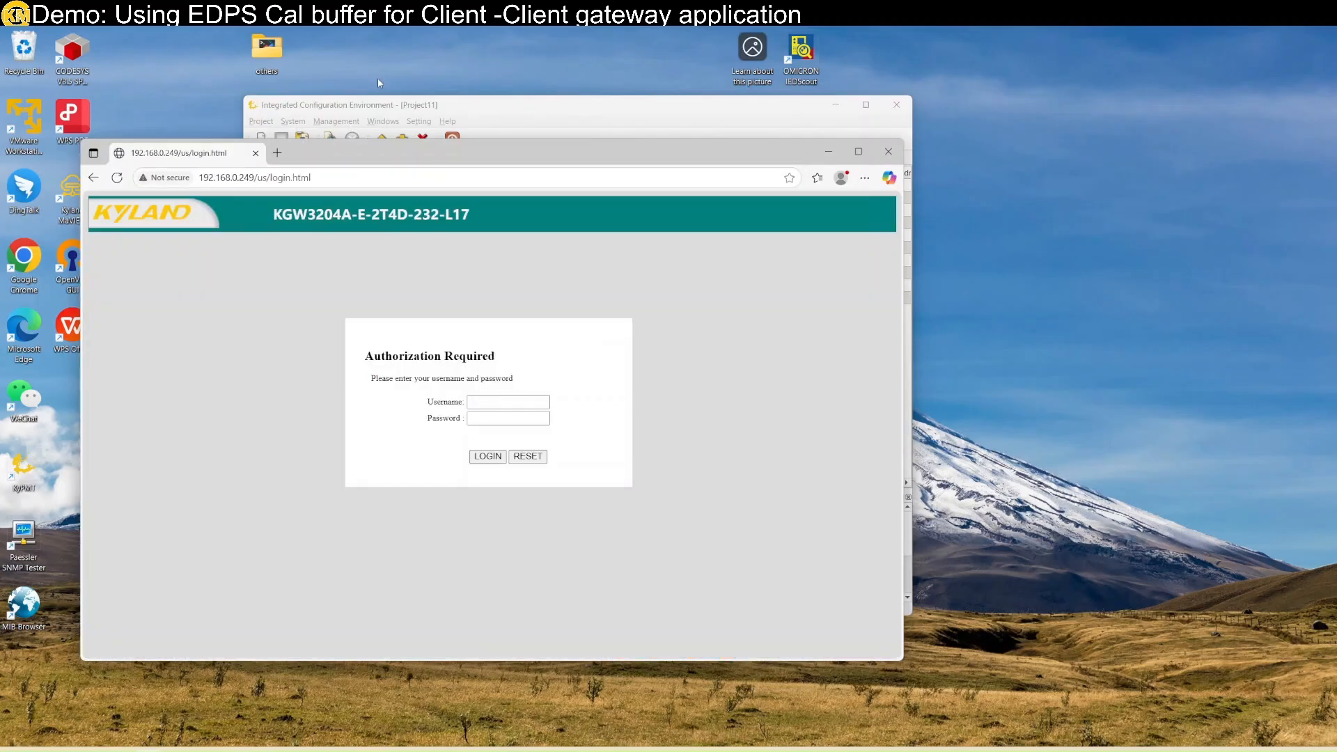
double_click(382, 152)
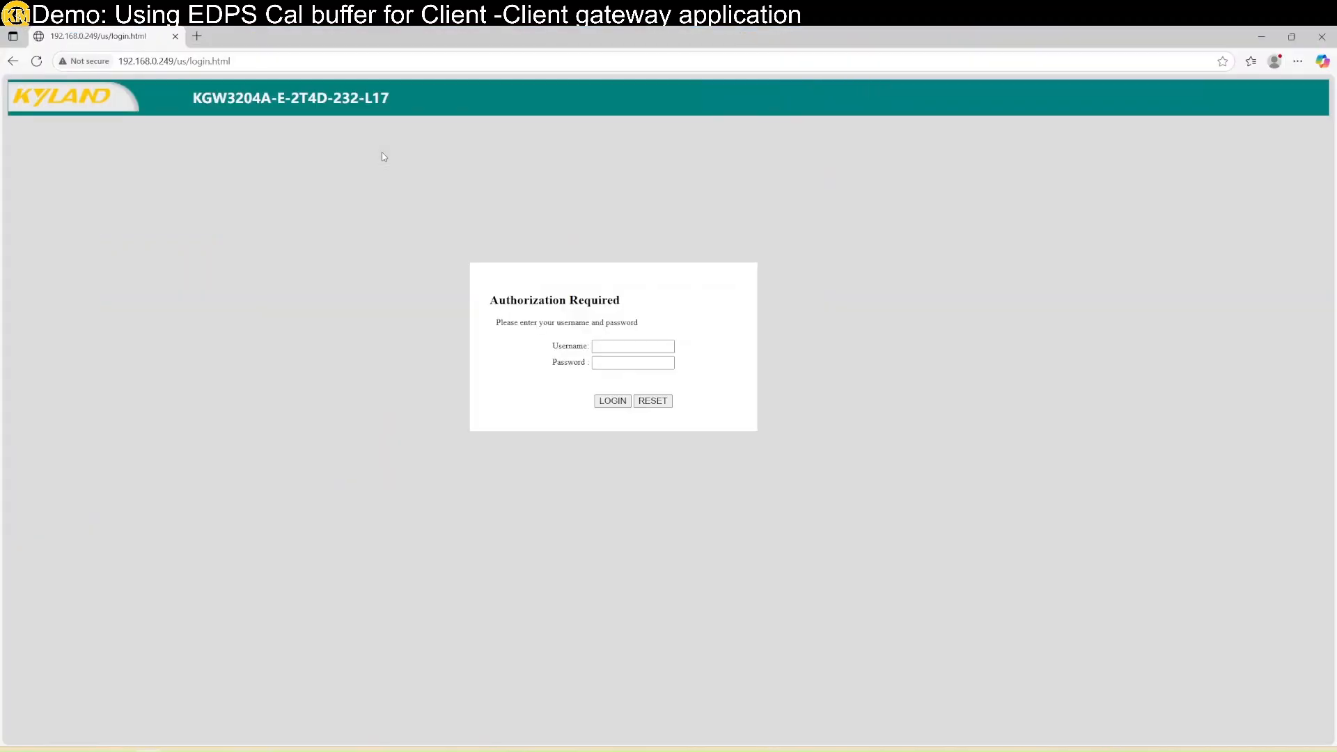
left_click(616, 346)
type("admin")
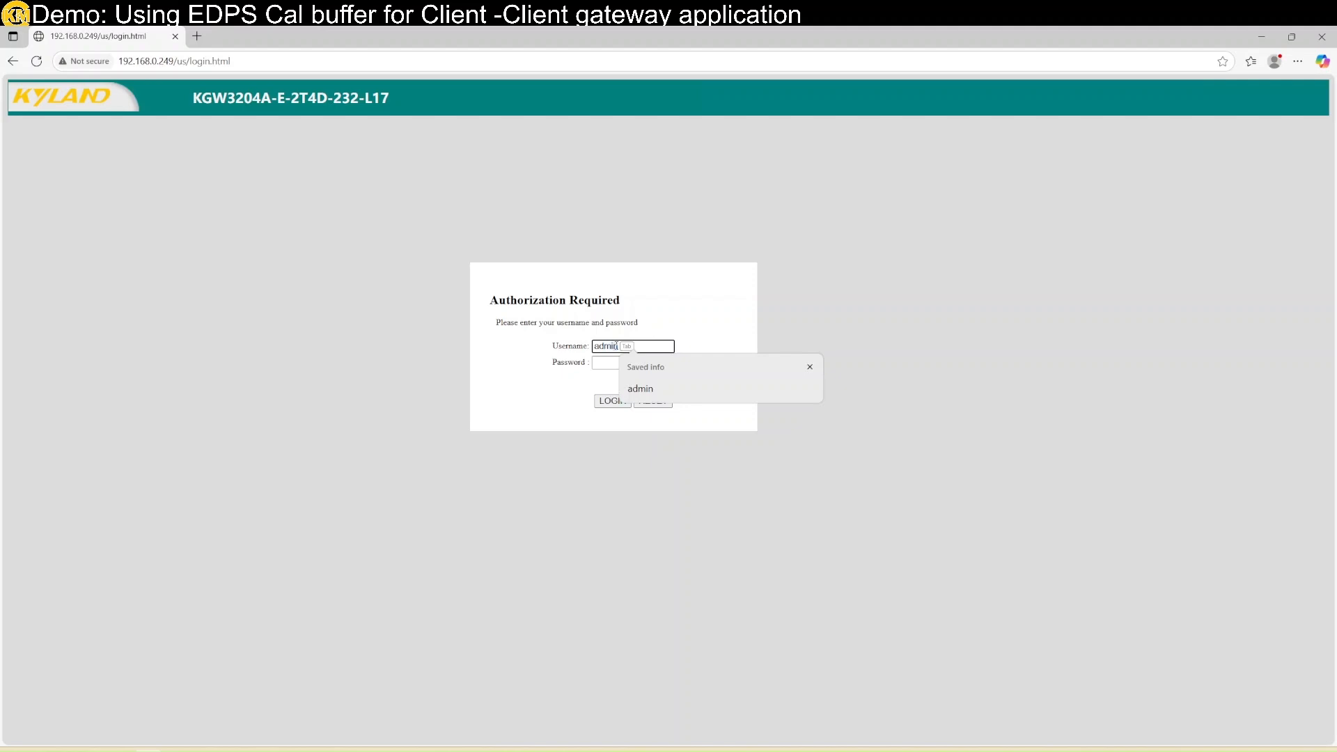
key("Tab")
key("Return")
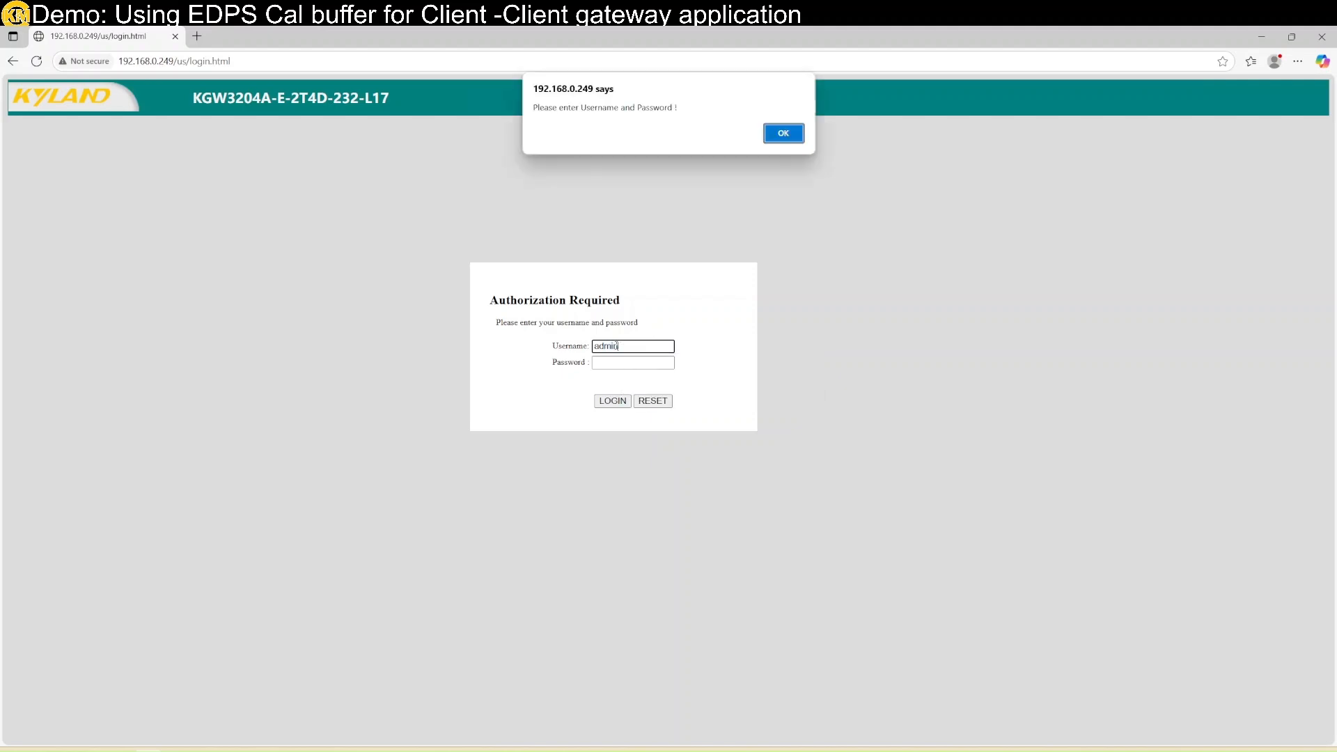
left_click(789, 140)
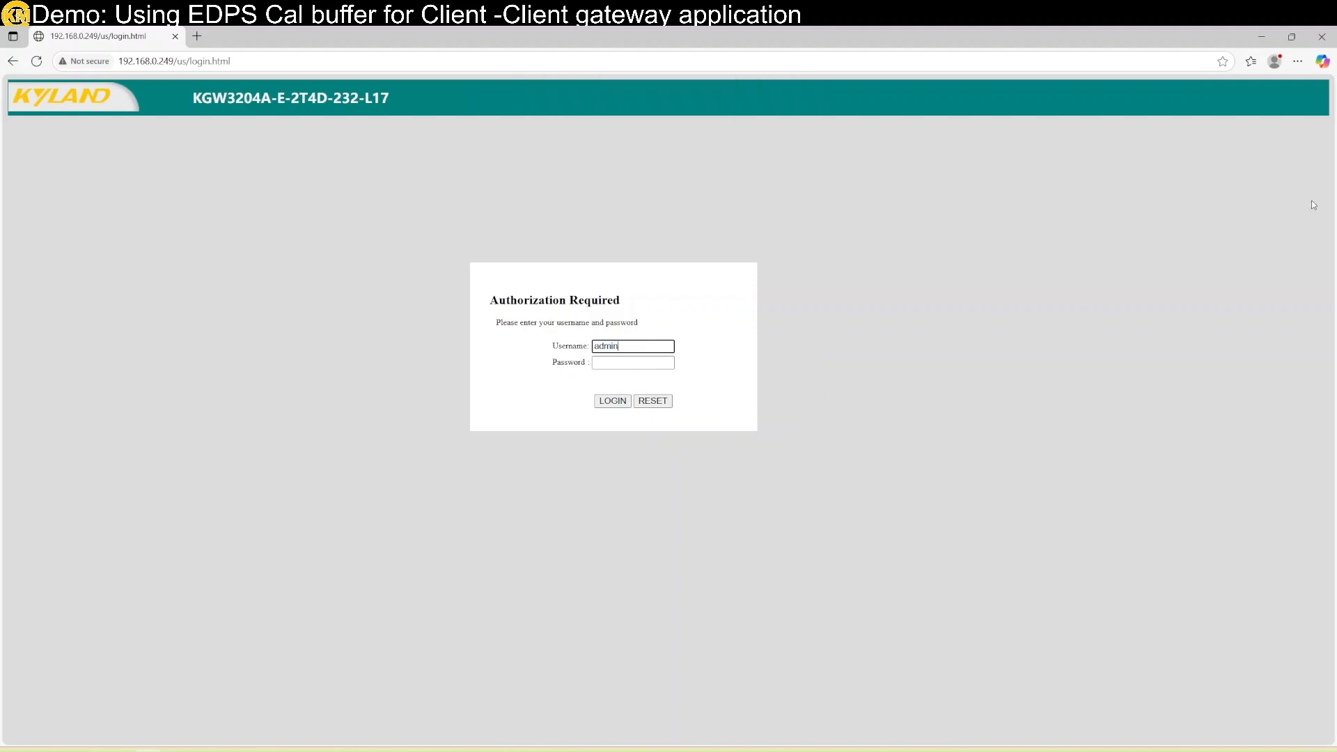
left_click(1322, 37)
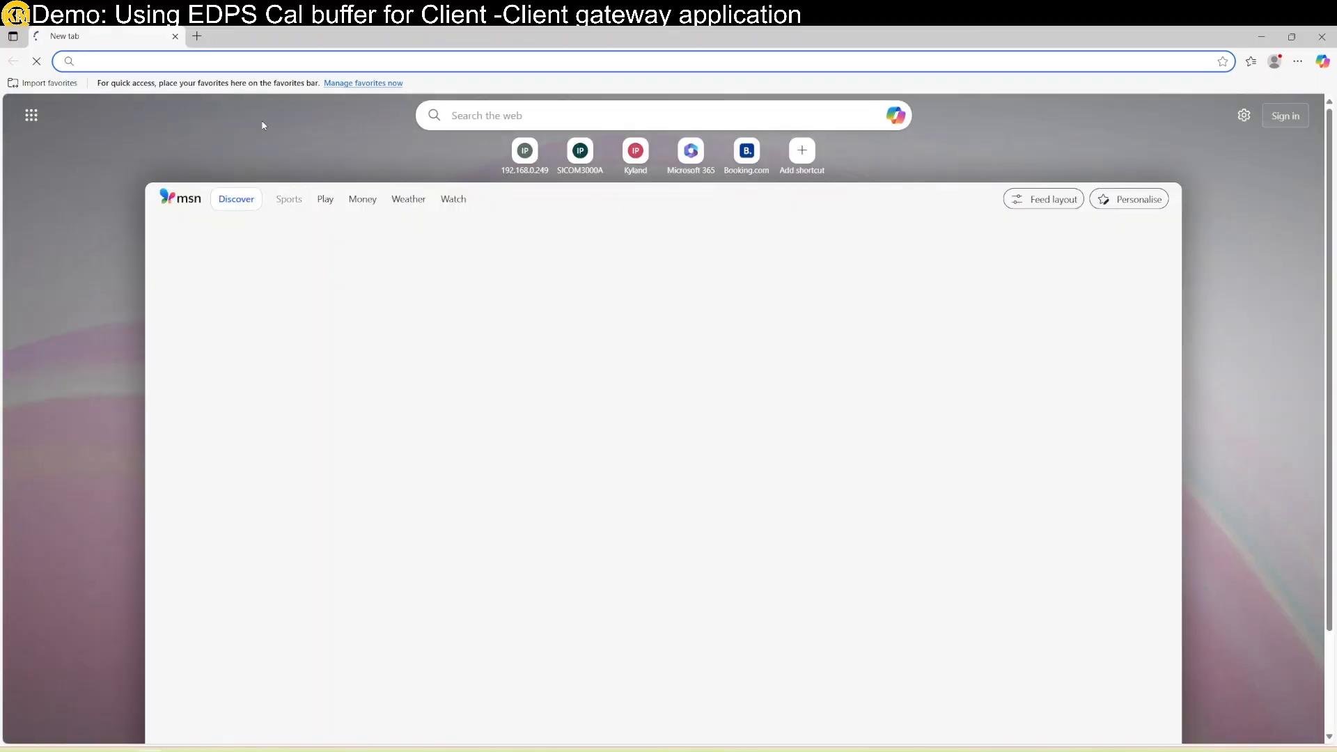
Reopen the gateway login page at 192.168.0.249 and log in with the saved username and password
type("192.168")
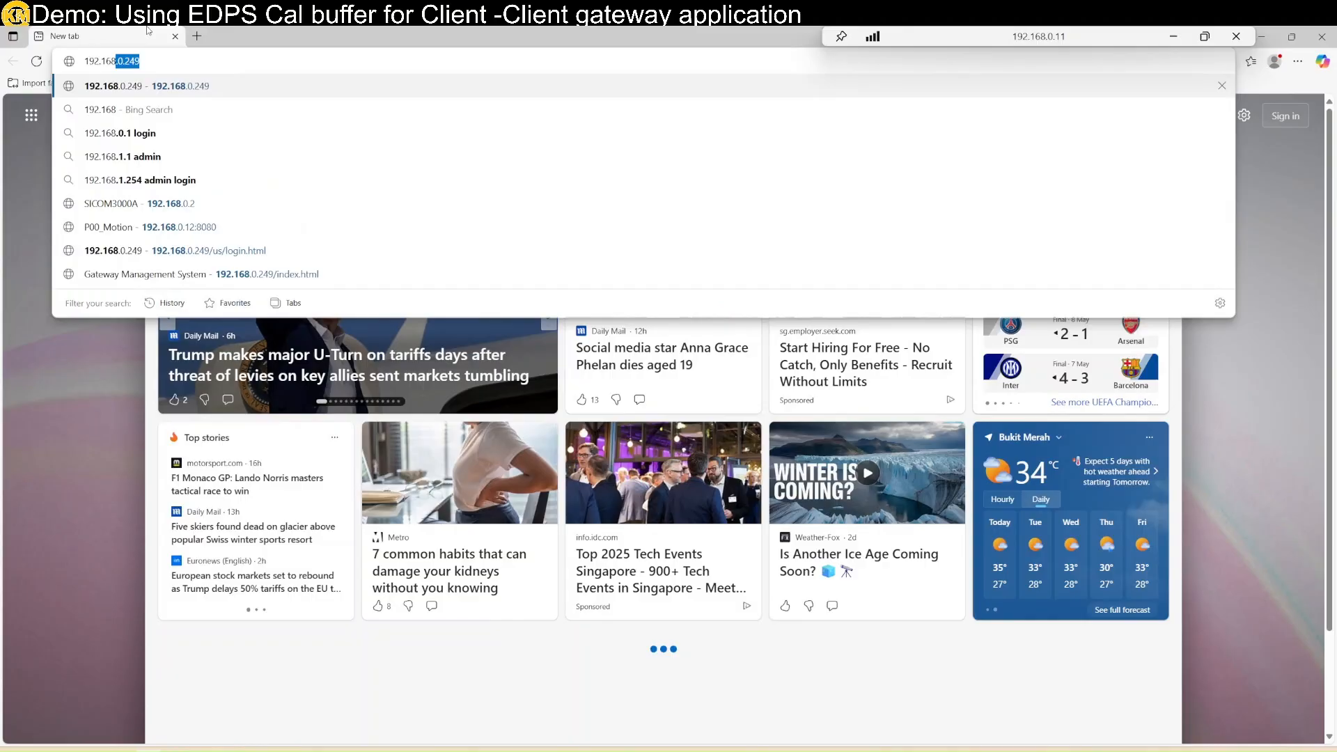
key("Return")
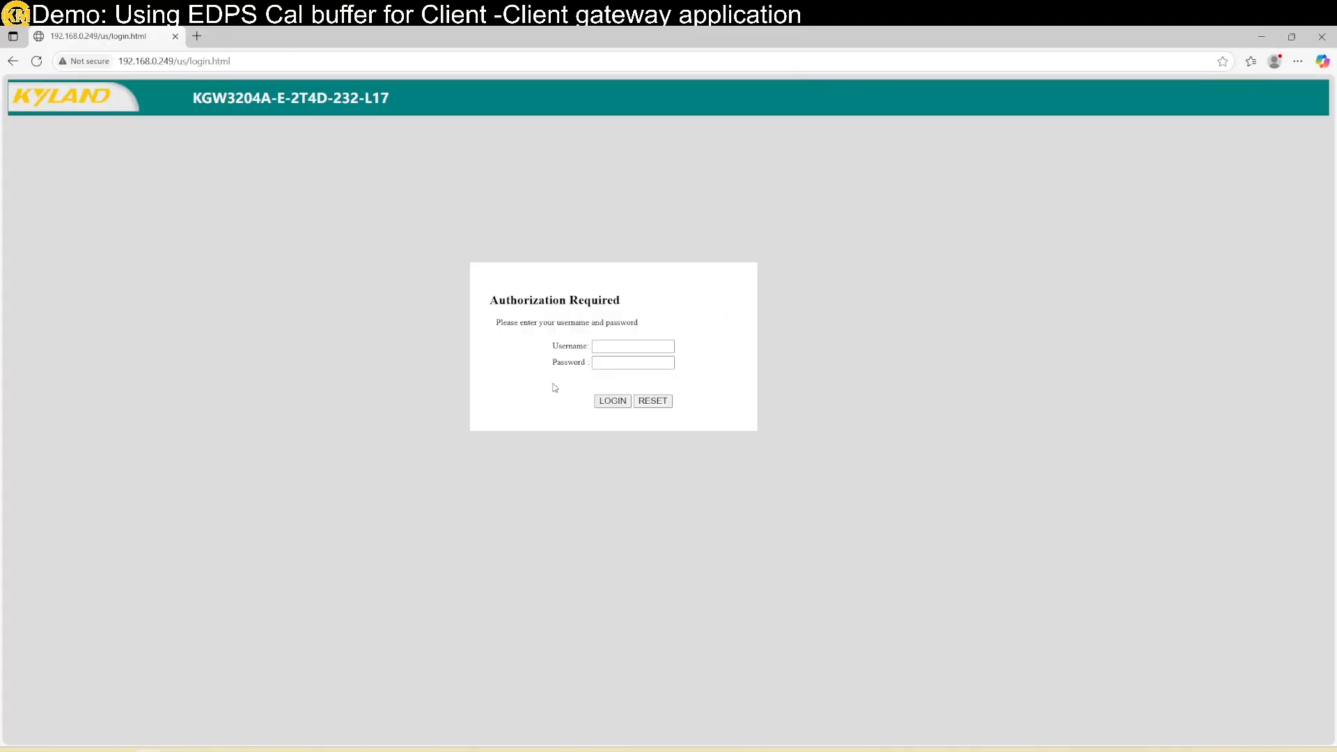
left_click(616, 364)
left_click(626, 346)
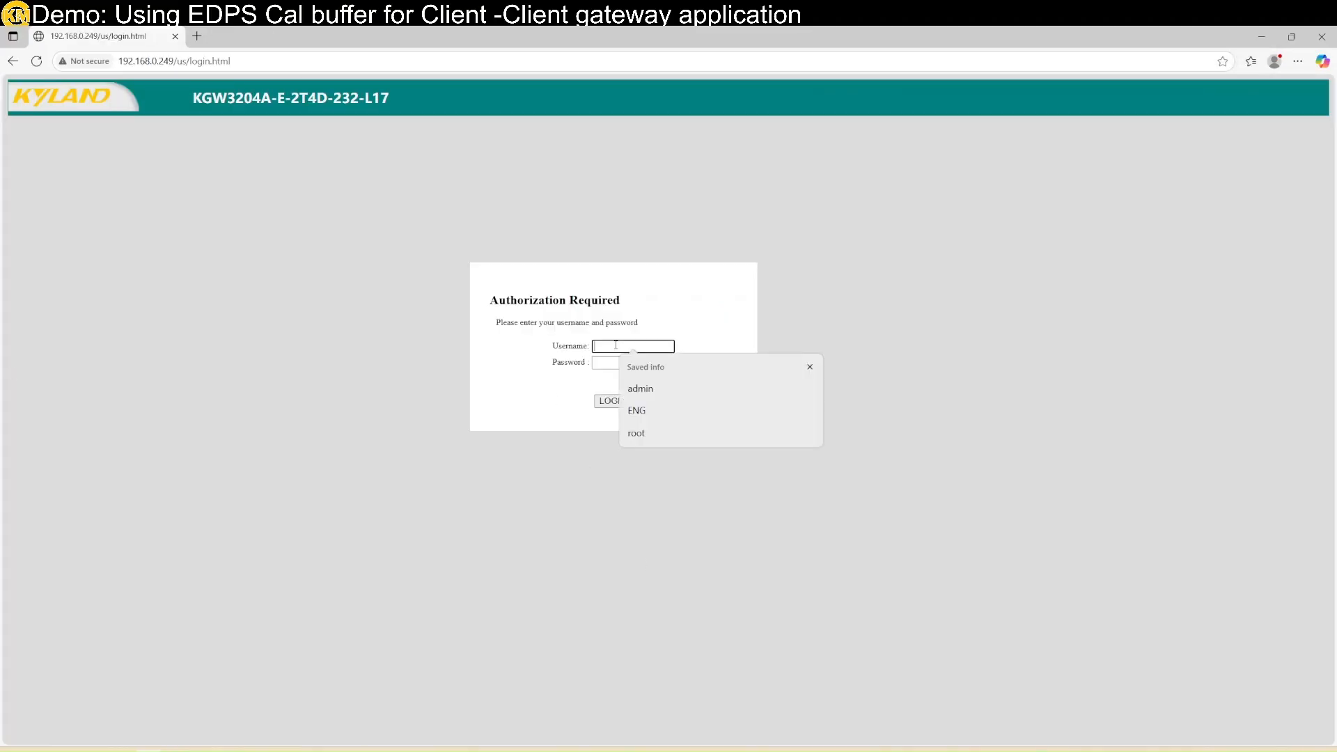
left_click(646, 382)
left_click(629, 369)
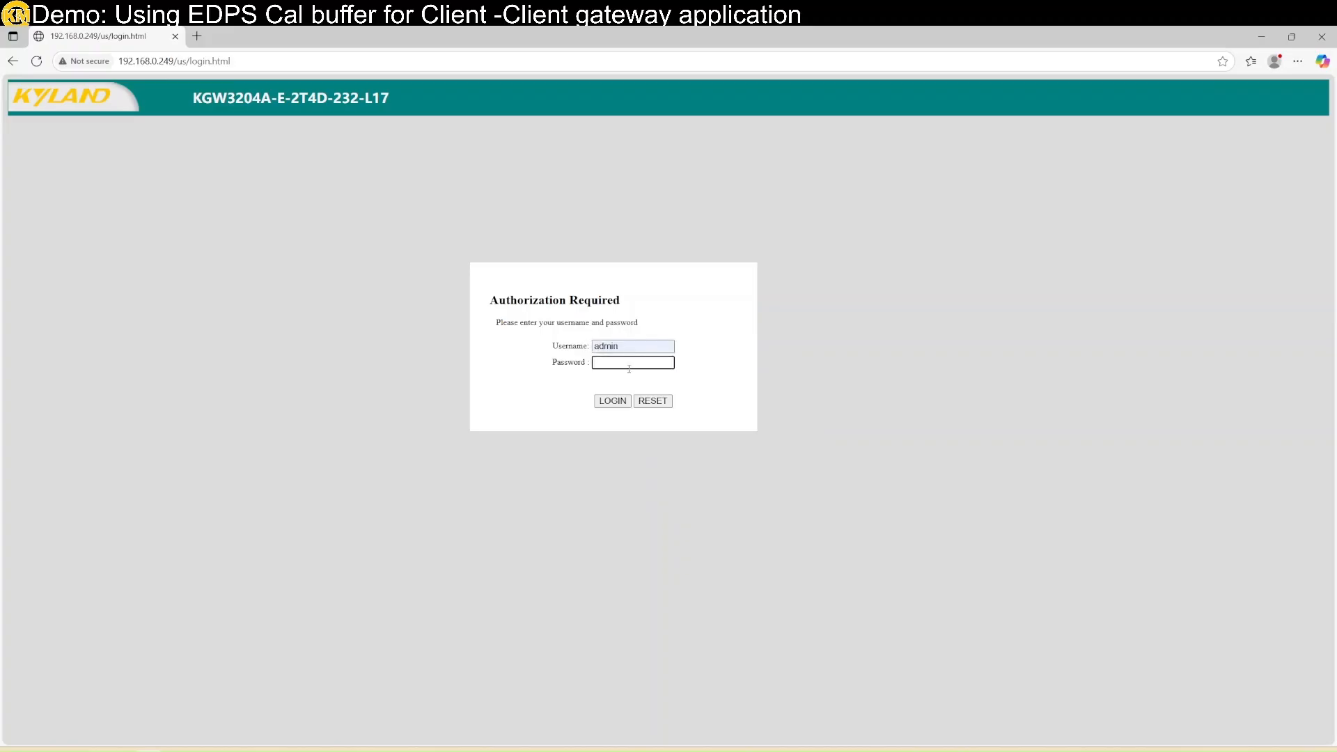
type("a")
left_click(670, 368)
key("BackSpace")
left_click(619, 402)
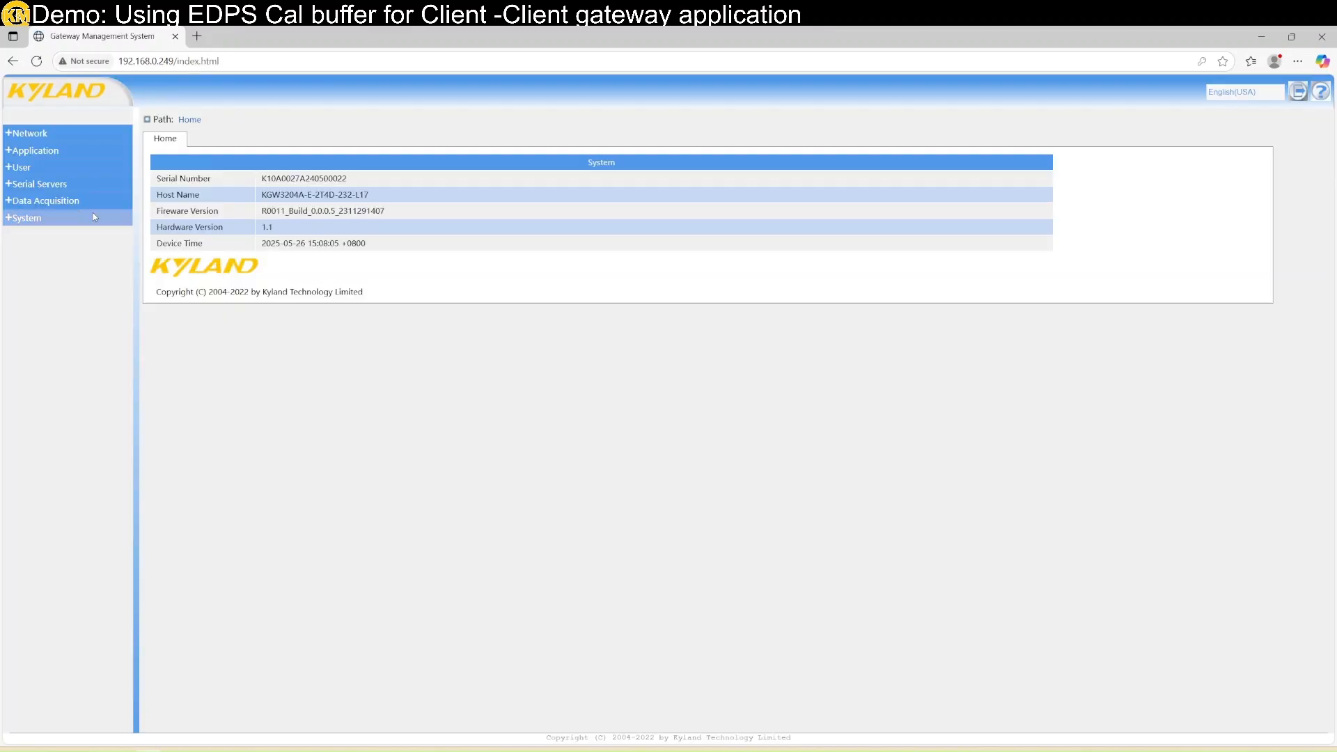
Start Project11 from Data Acquisition > Protocol Config OverView > Protocol Project List
left_click(66, 200)
left_click(78, 219)
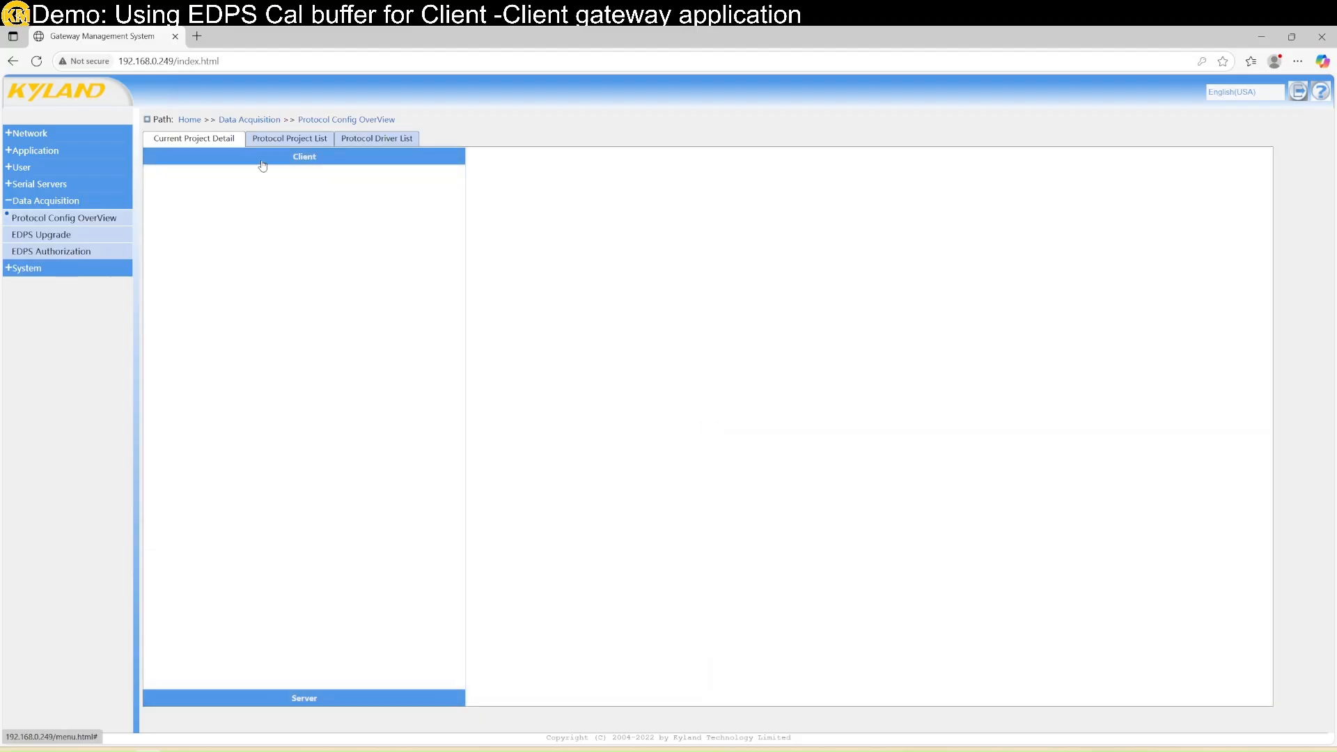
left_click(294, 139)
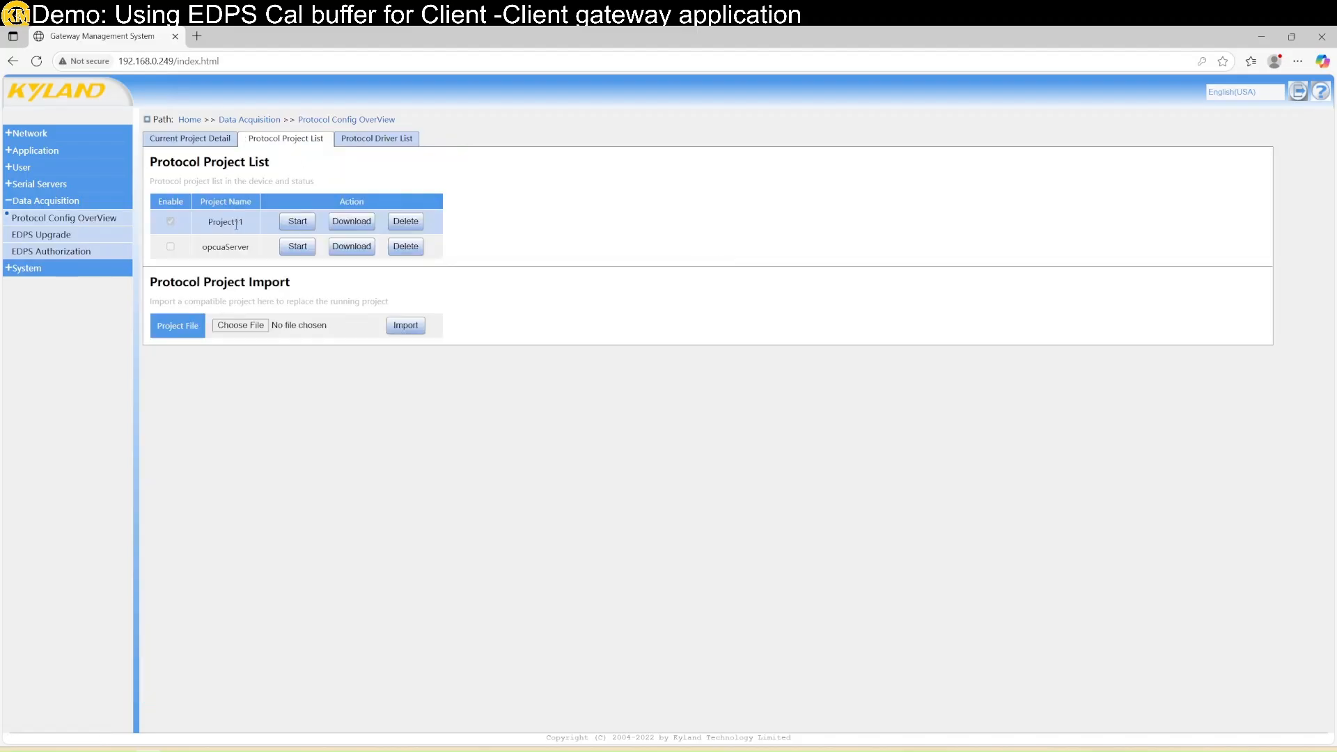
left_click_drag(221, 223, 255, 228)
left_click(297, 221)
left_click_drag(598, 31, 797, 334)
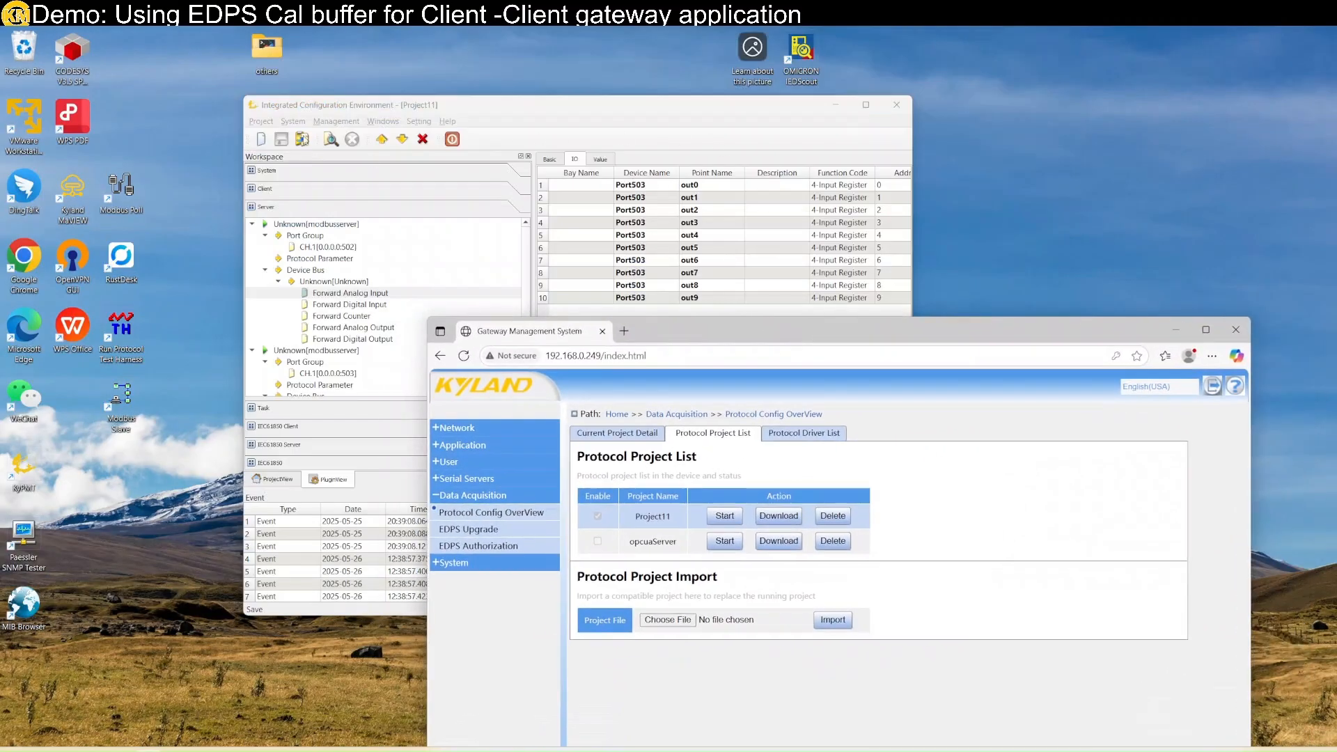
Connect the configuration tool to the gateway and move its window aside
left_click(331, 139)
left_click(571, 391)
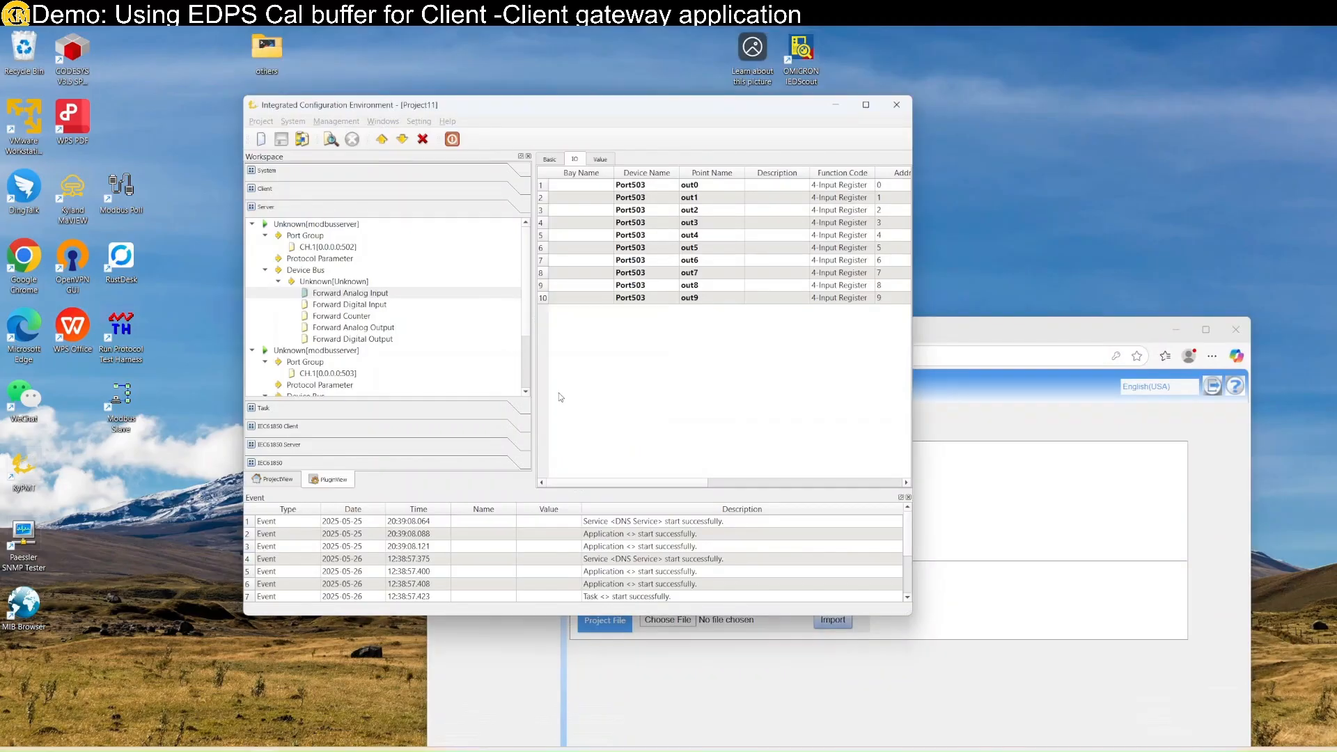
left_click_drag(616, 113, 754, 109)
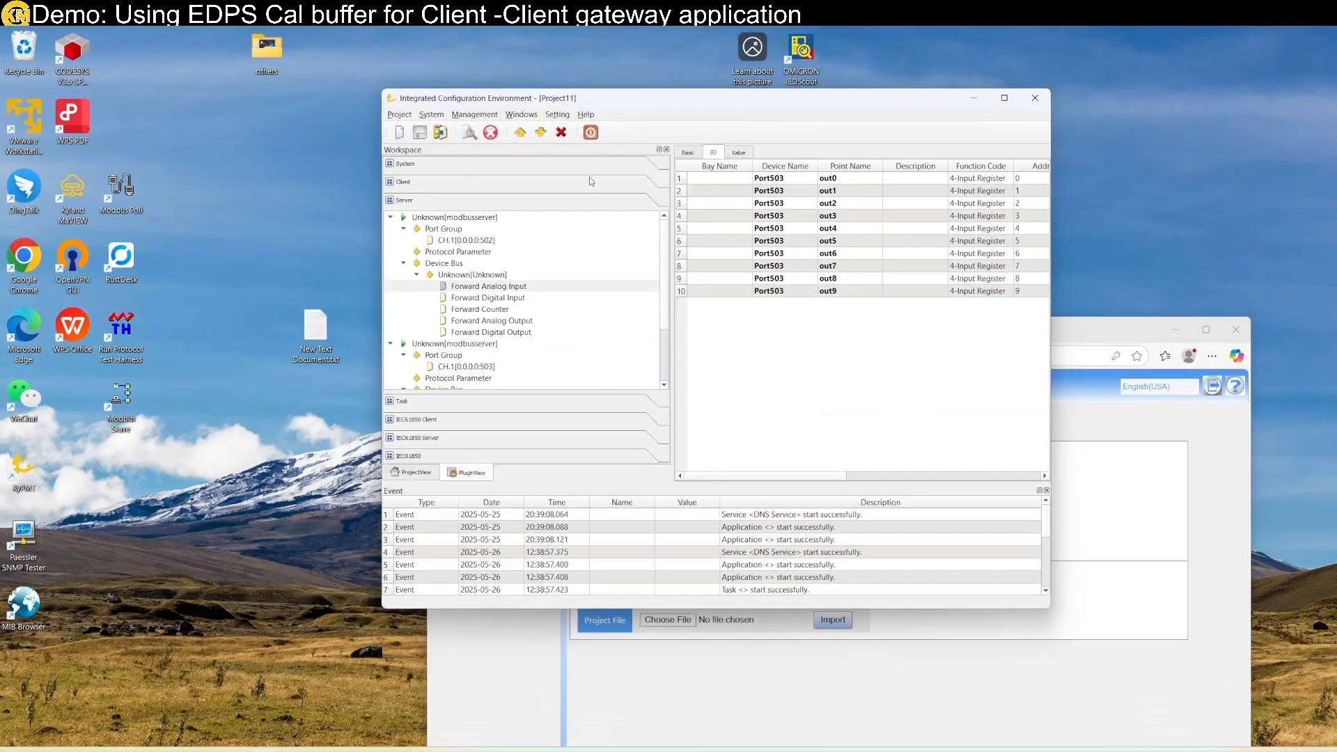
Launch Modbus Poll and connect it over Modbus TCP to 192.168.0.249, port 502
key("super")
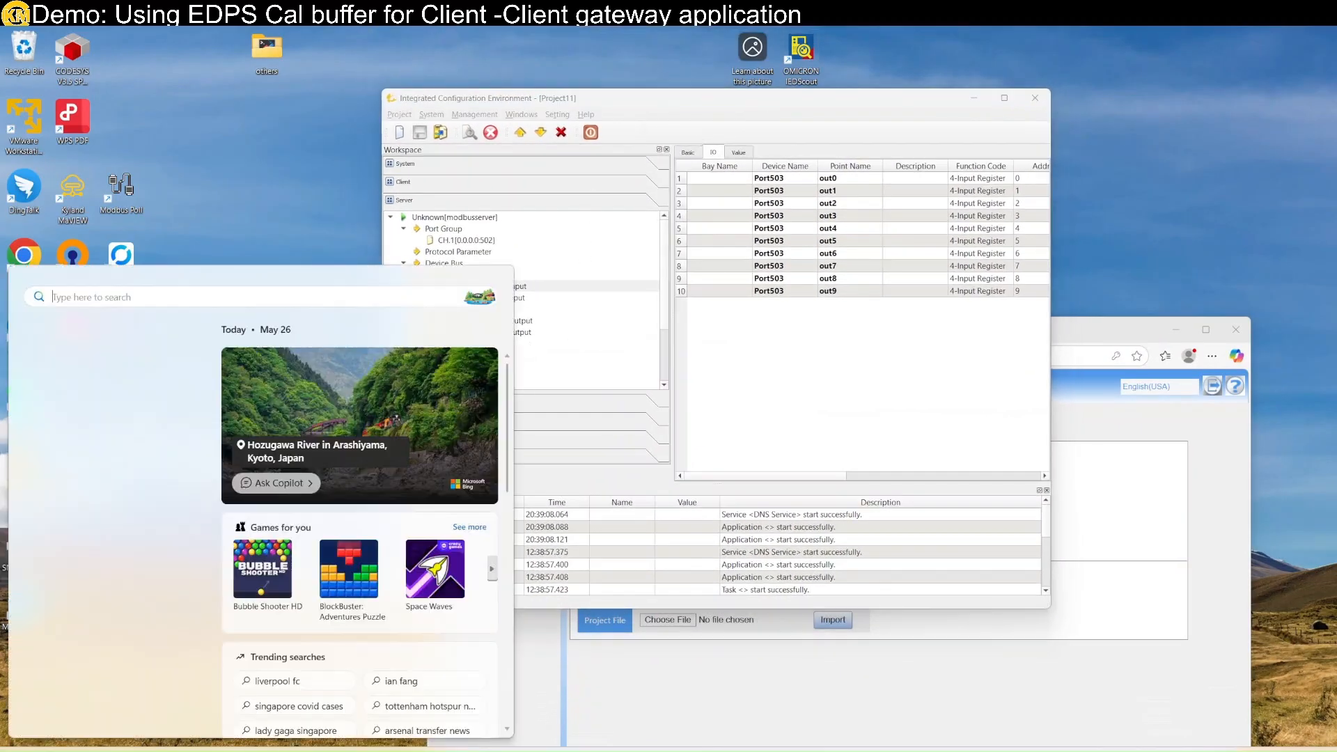
type("p")
key("BackSpace")
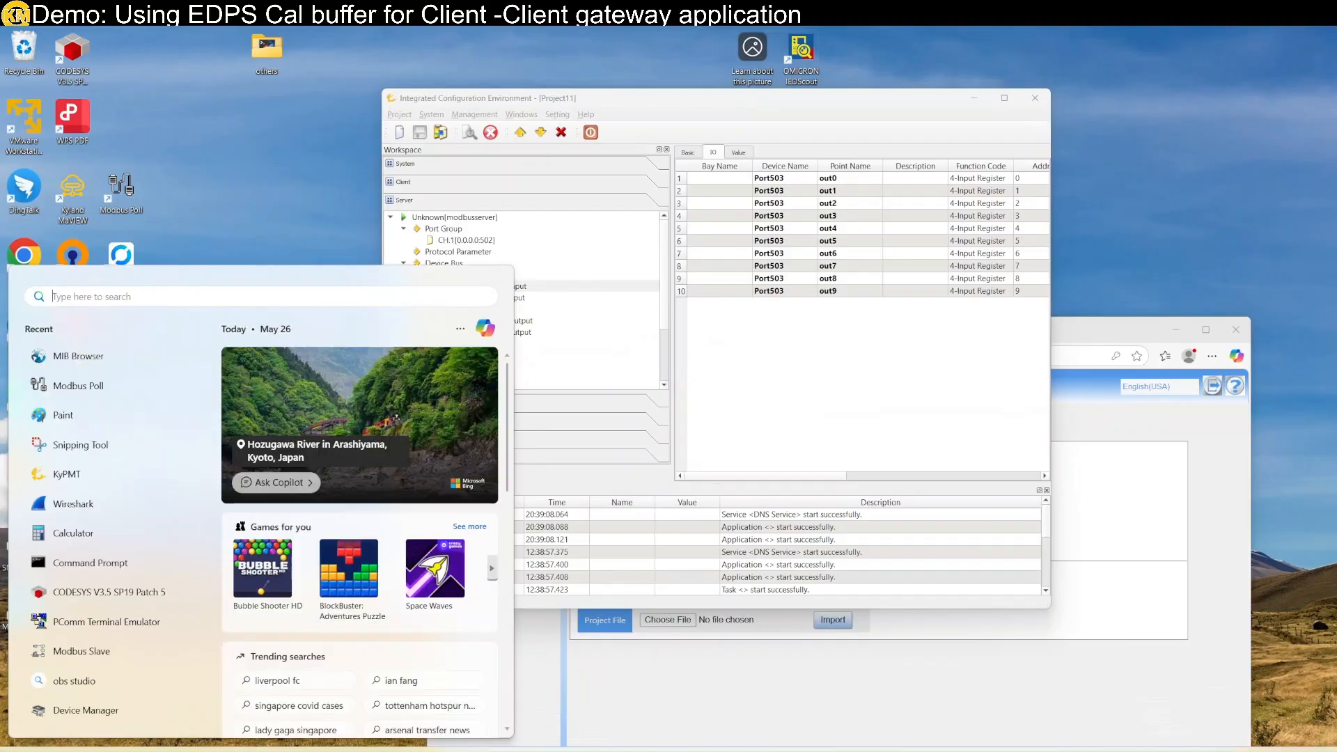
type("modbus")
key("Return")
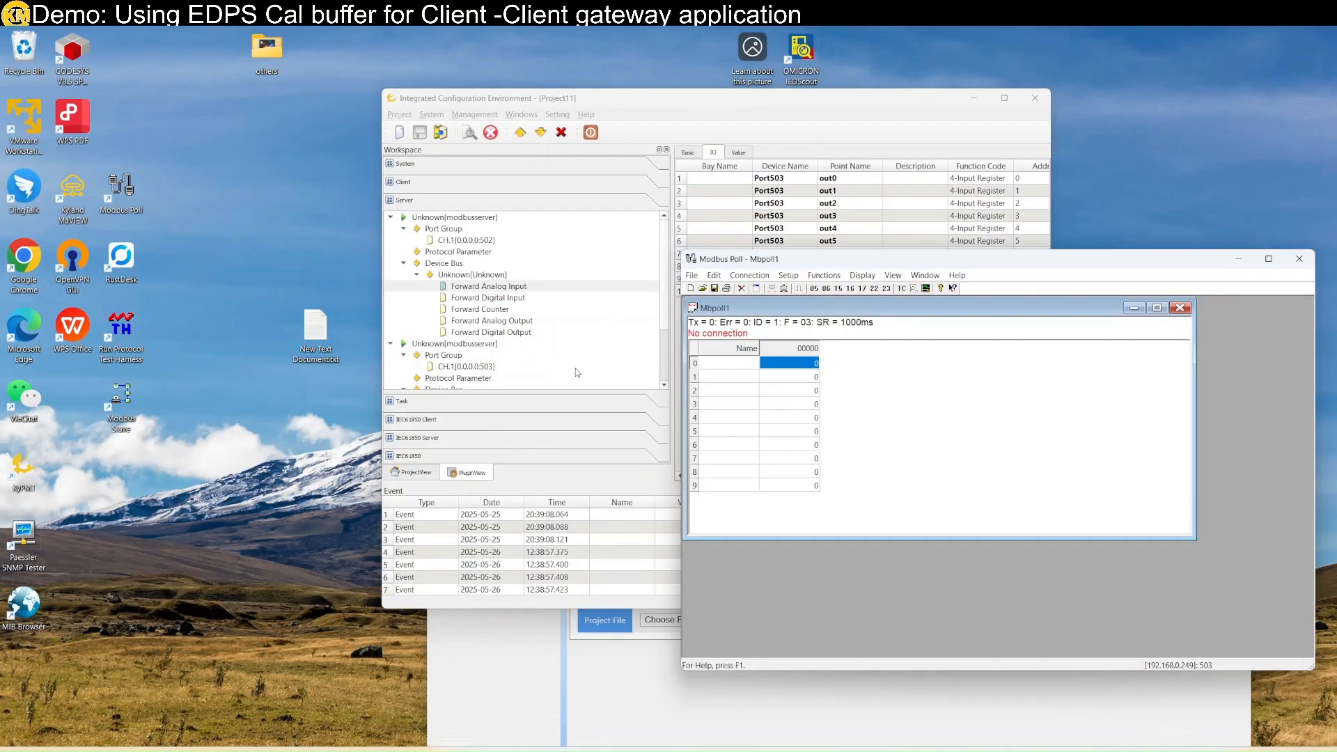
left_click_drag(788, 261, 126, 222)
left_click(88, 235)
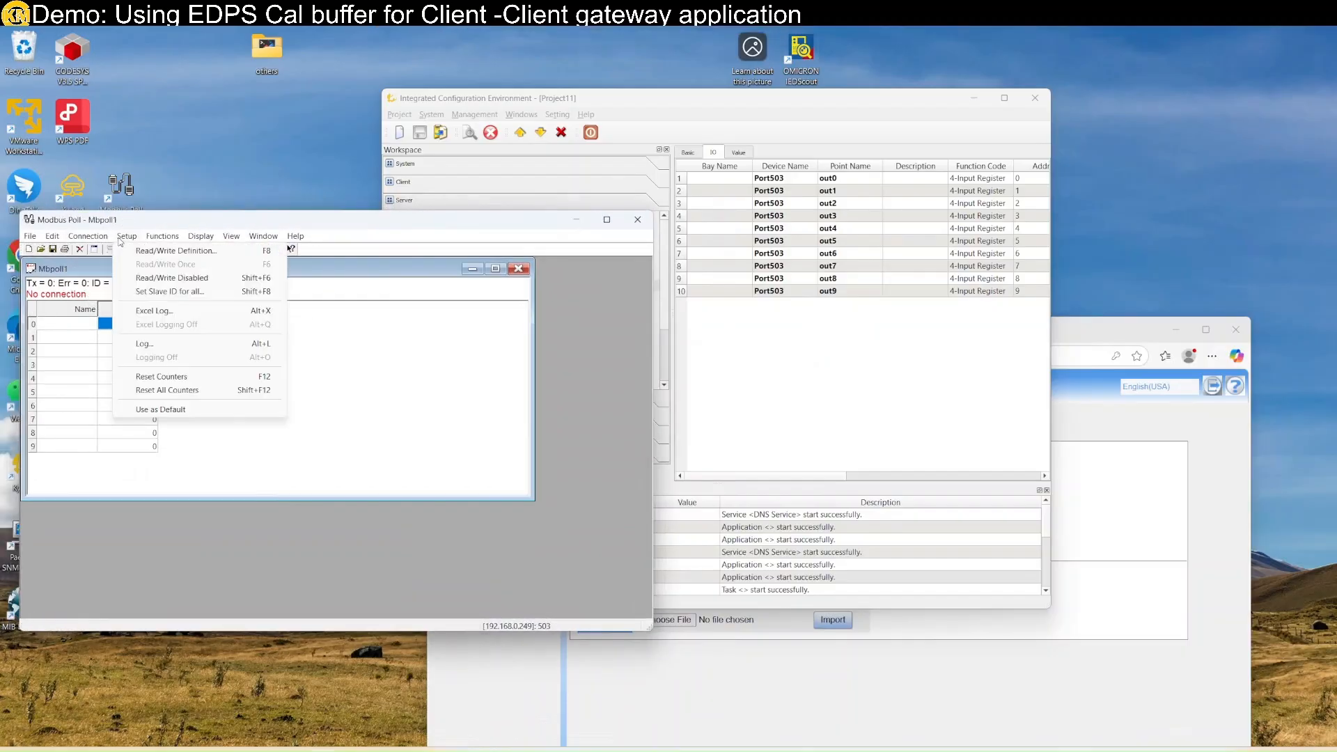
left_click(105, 249)
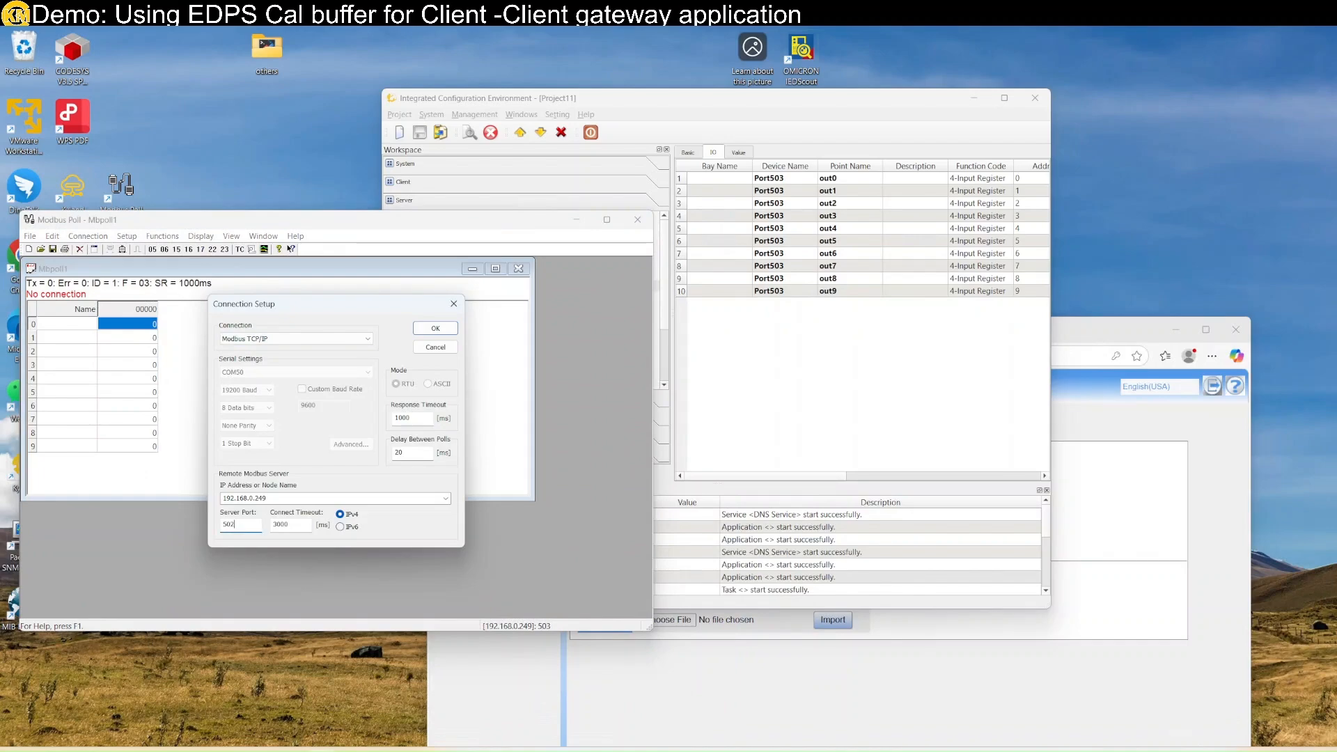
left_click(232, 497)
left_click(435, 328)
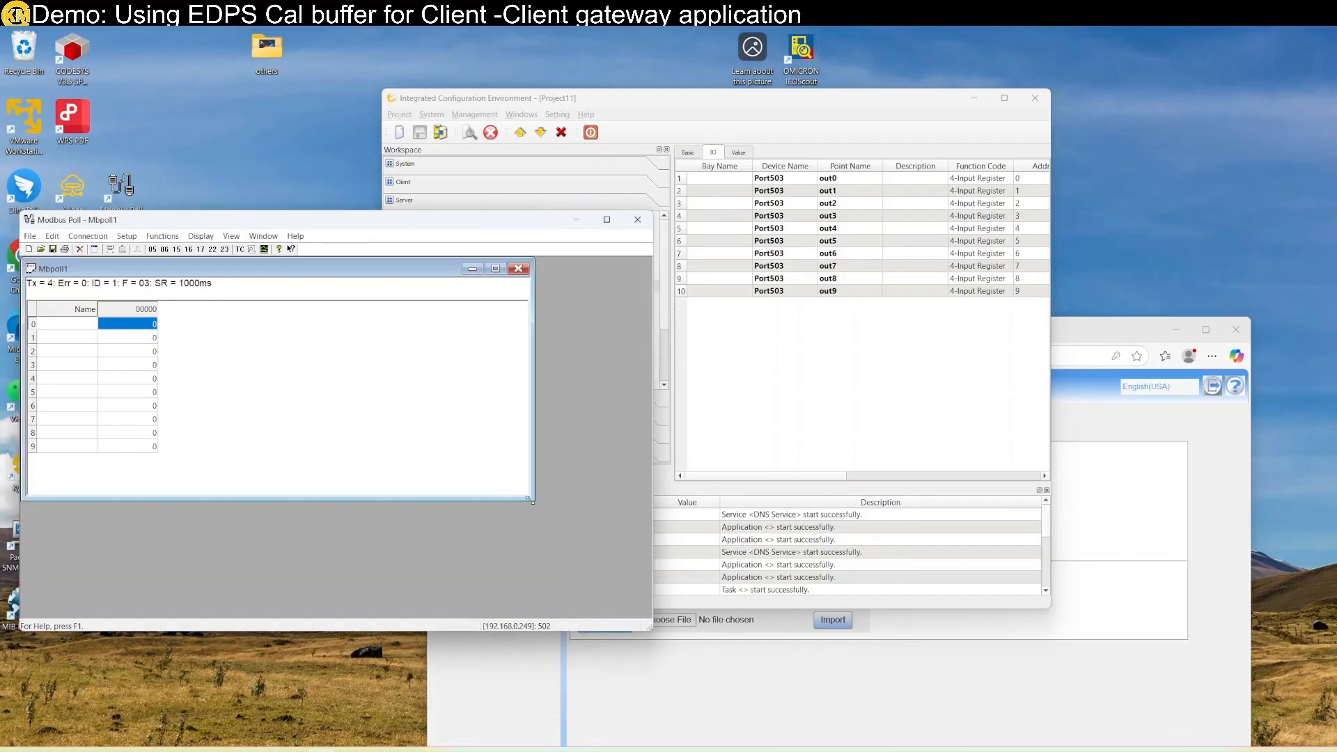
Open a second poll window, Mbpoll2, and arrange it side by side with Mbpoll1
left_click_drag(530, 499, 295, 516)
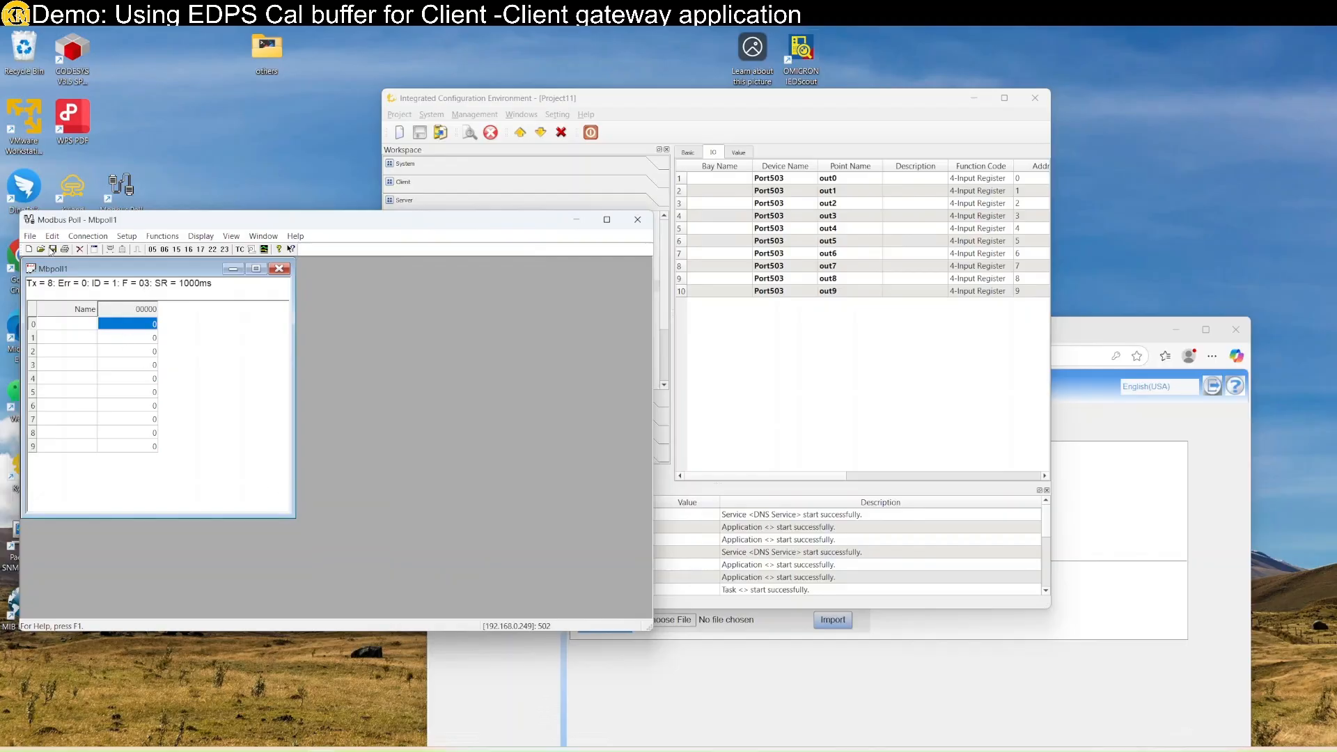
left_click(29, 248)
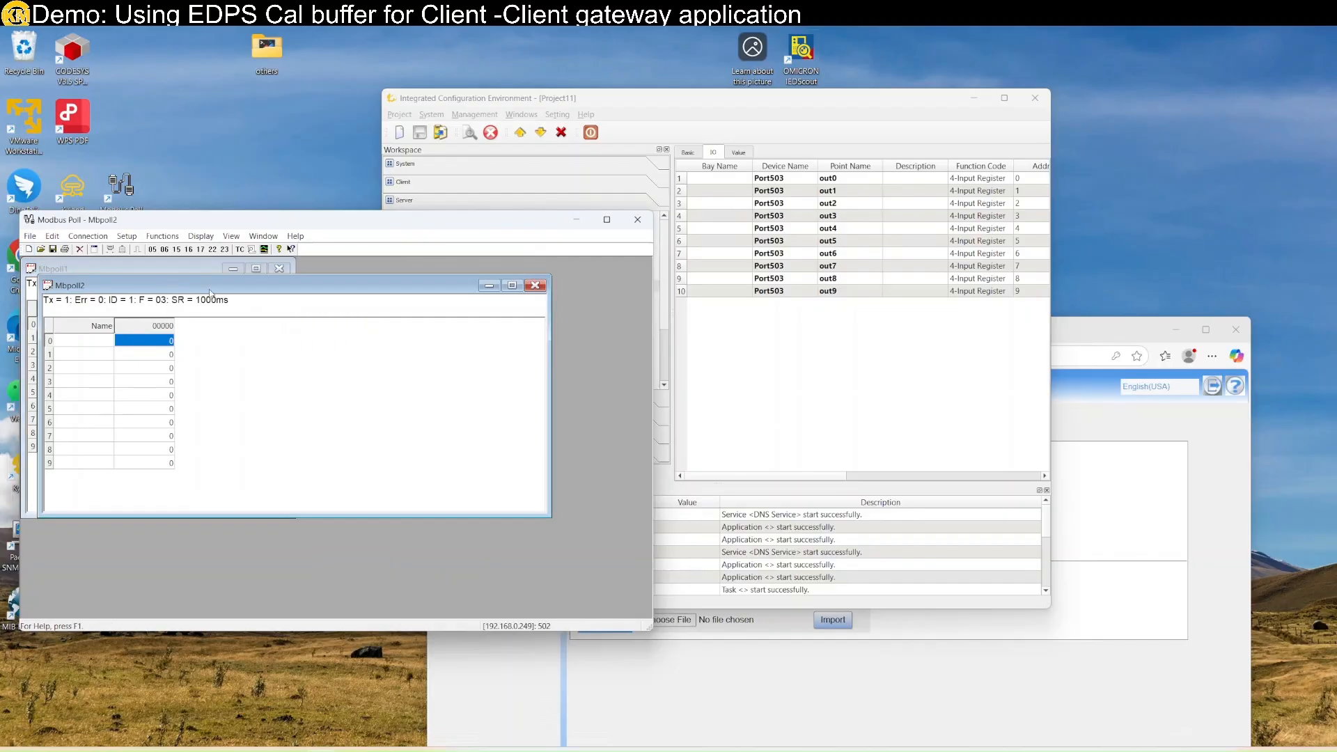
left_click_drag(210, 292, 212, 354)
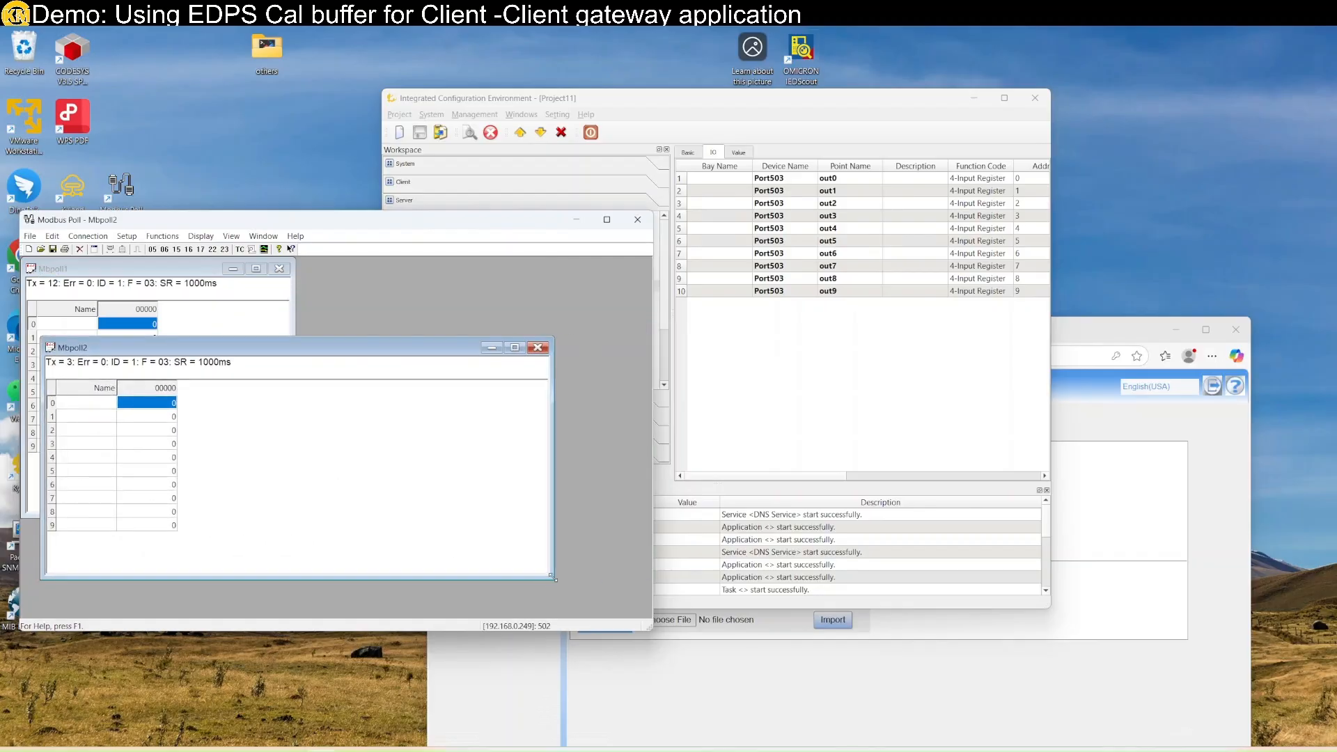
left_click_drag(555, 578, 321, 572)
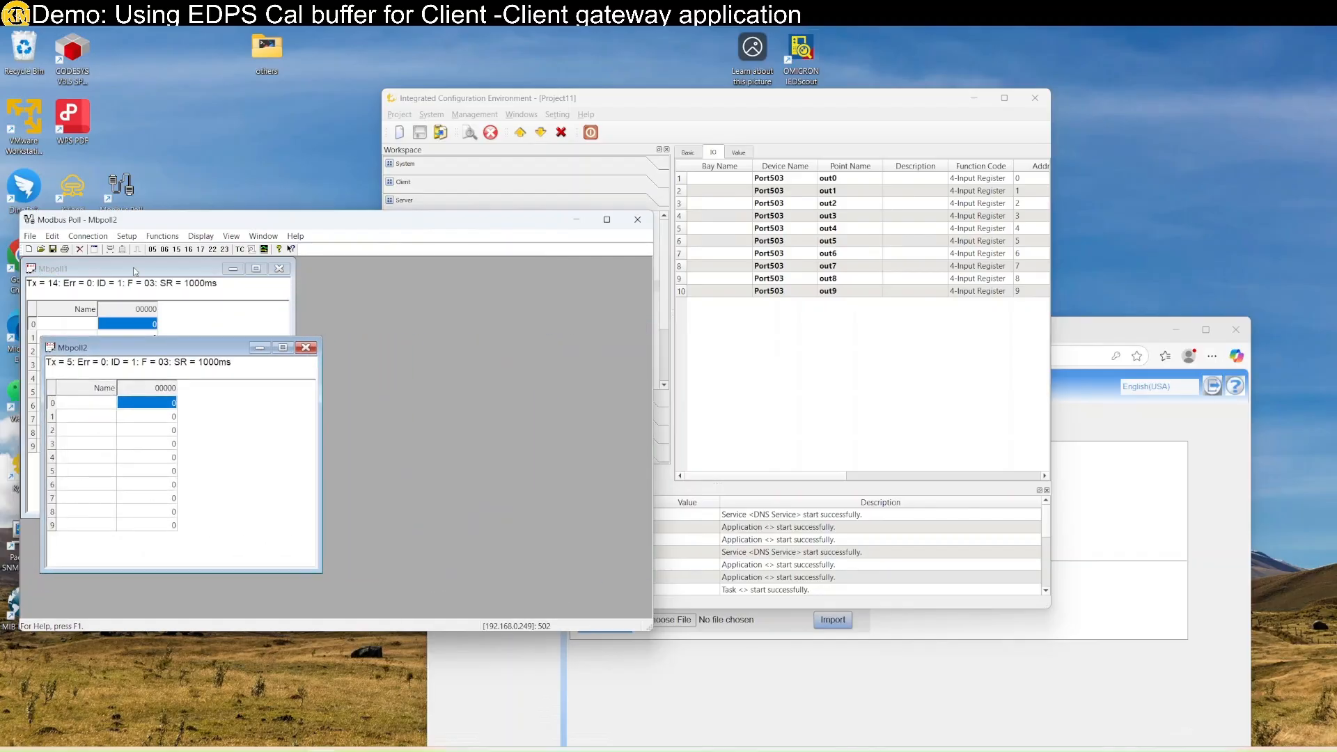
left_click_drag(135, 270, 442, 282)
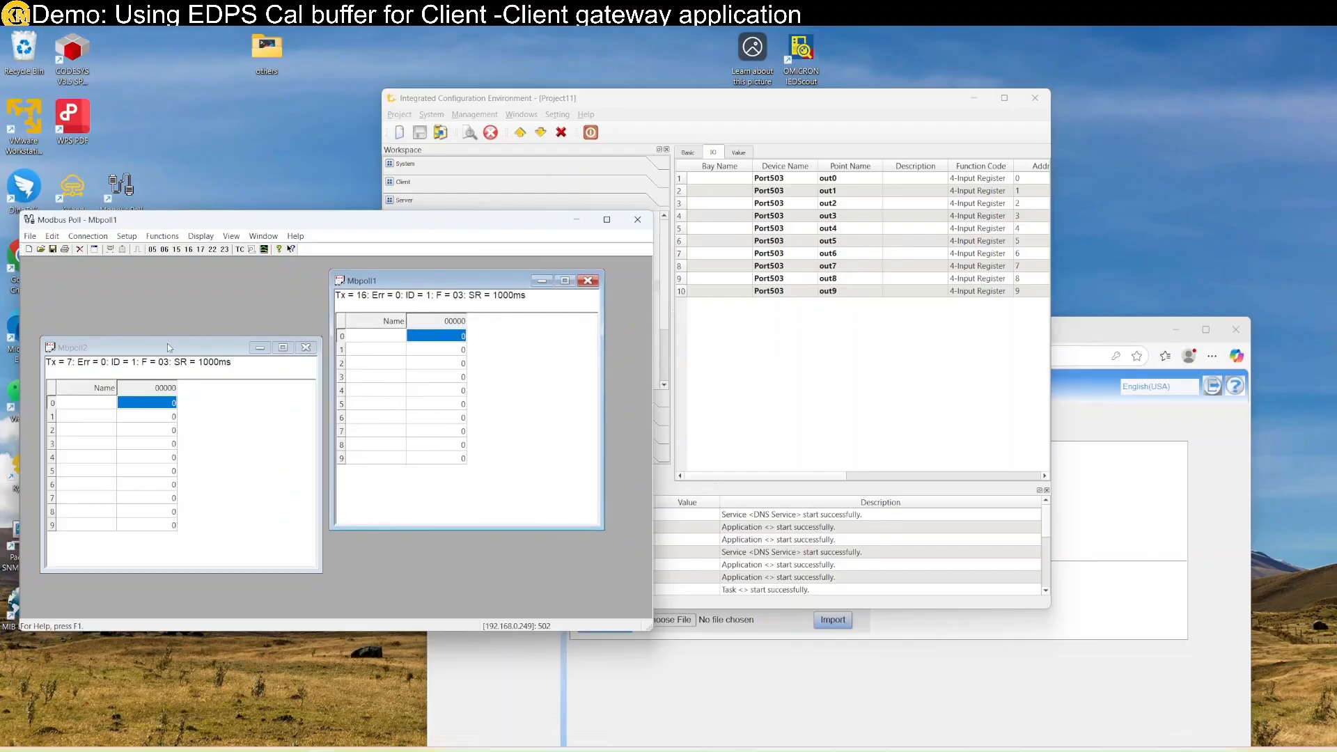
left_click_drag(167, 344, 149, 278)
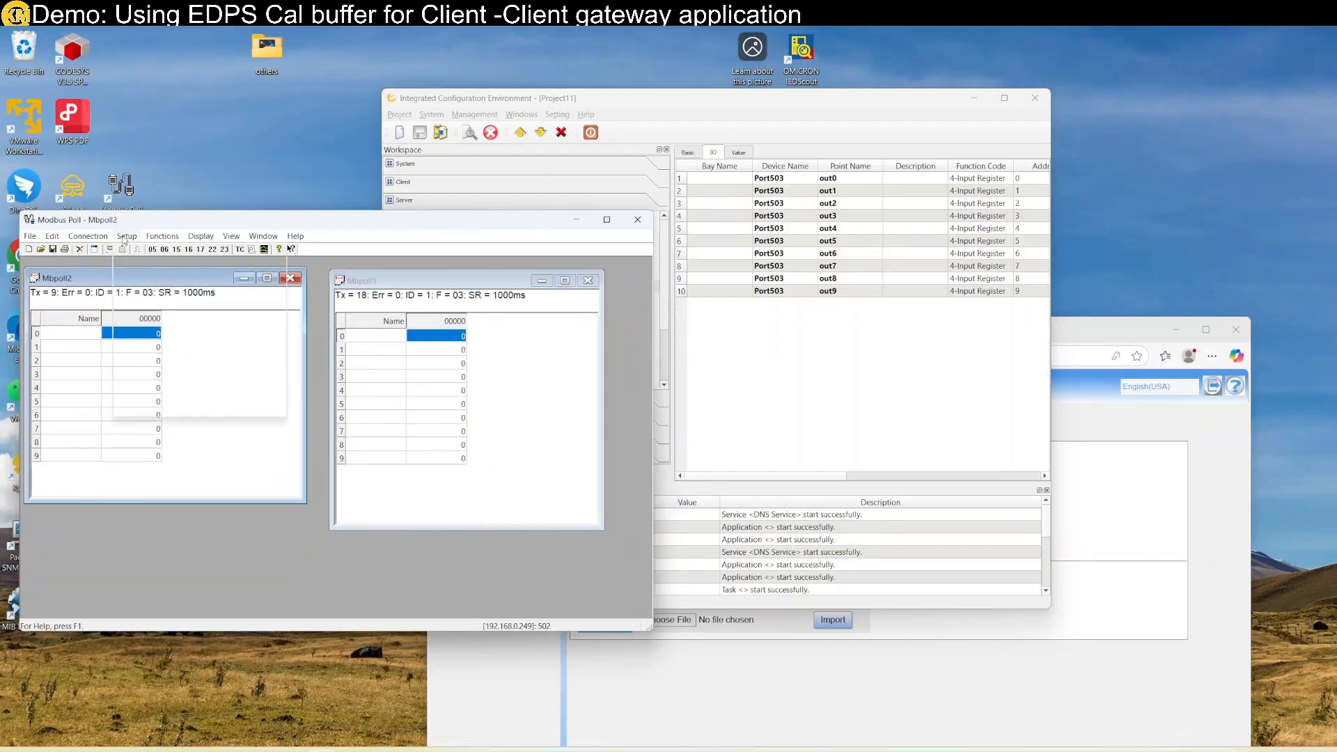
Set Mbpoll2's read/write definition to function 04 Read Input Registers
left_click(161, 236)
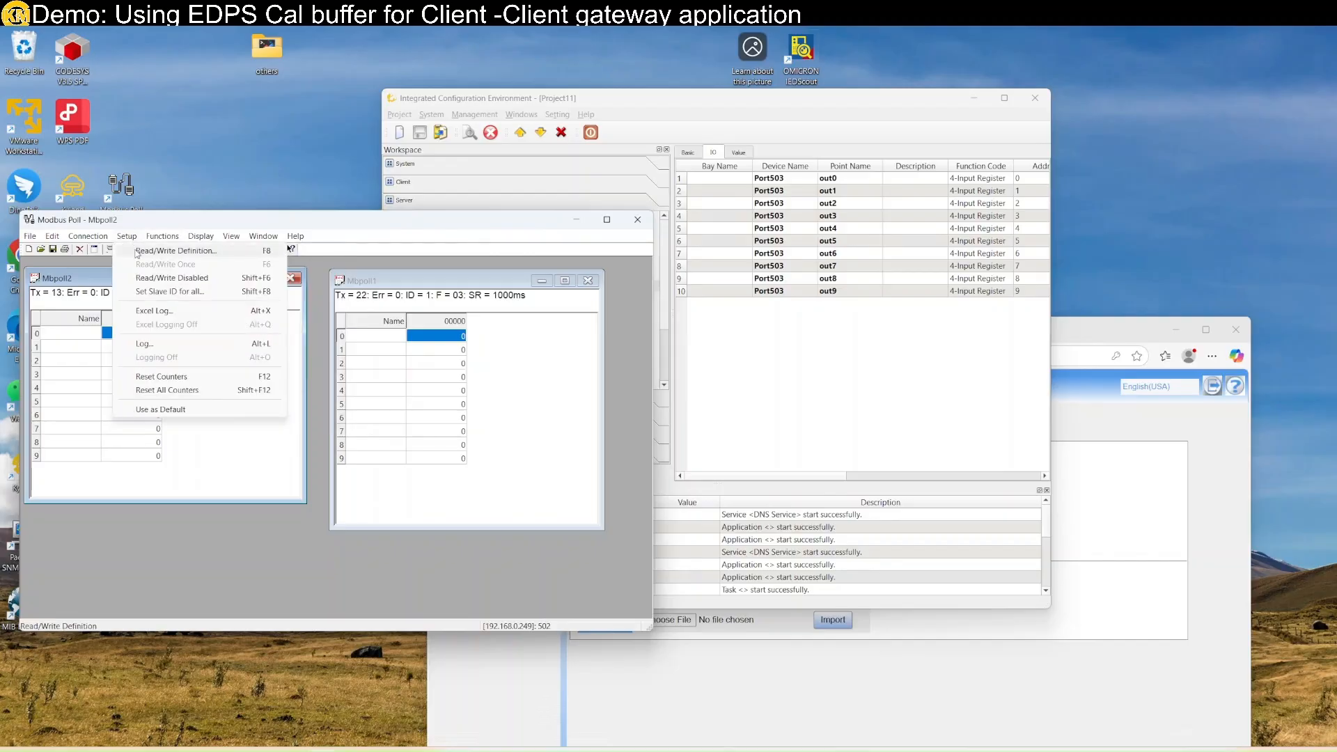
left_click(137, 253)
left_click(322, 295)
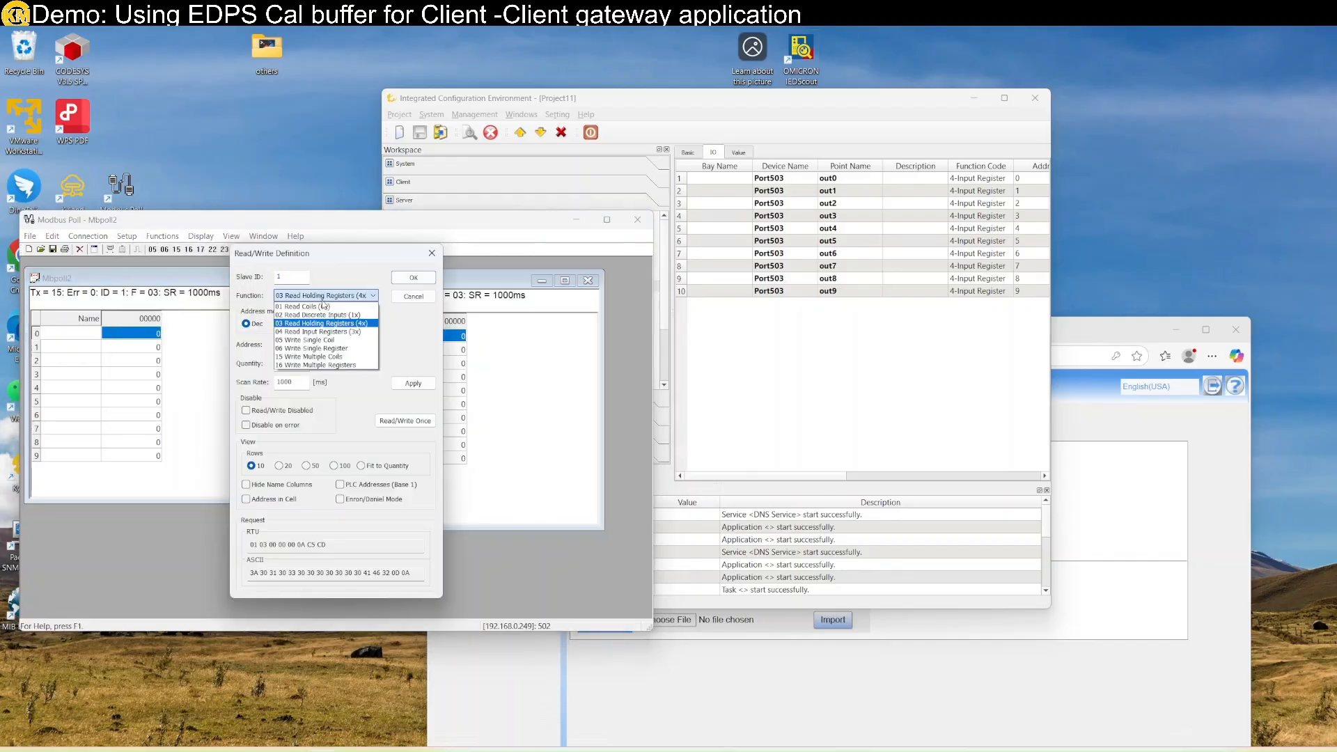
left_click(309, 332)
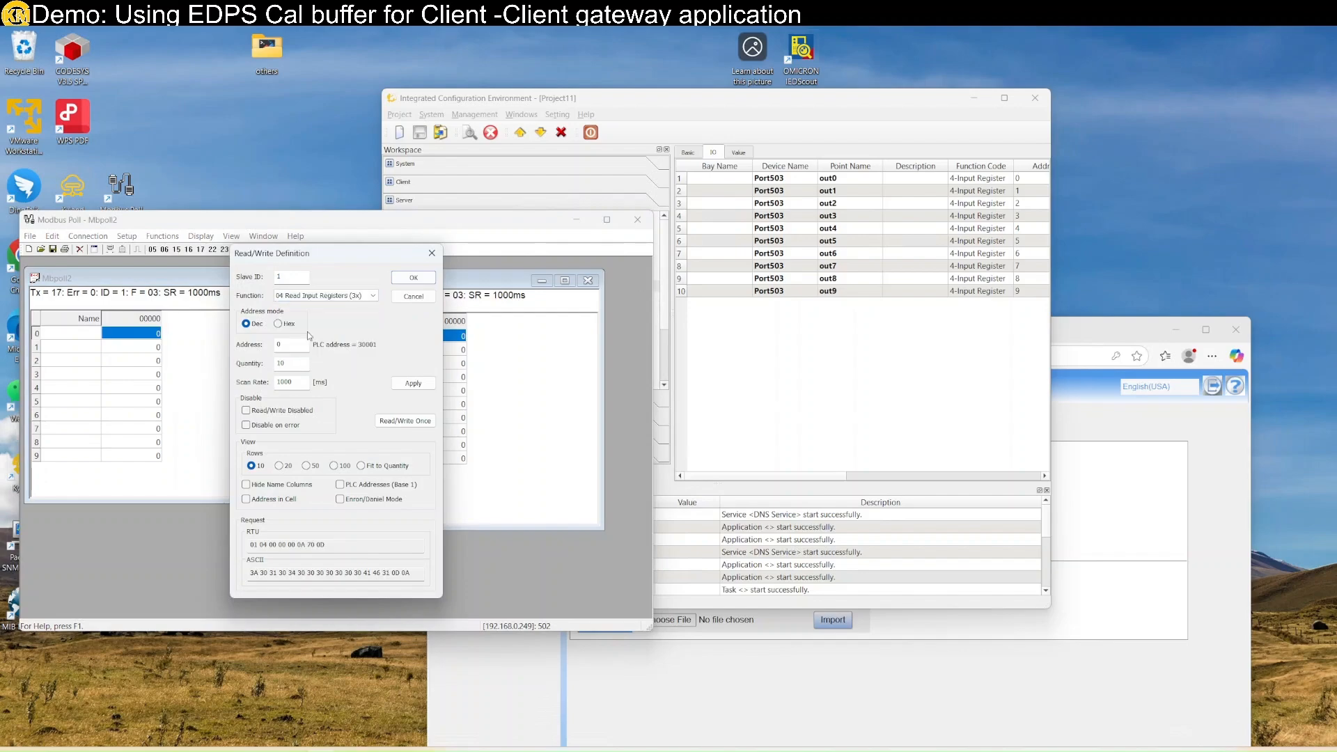
left_click(412, 277)
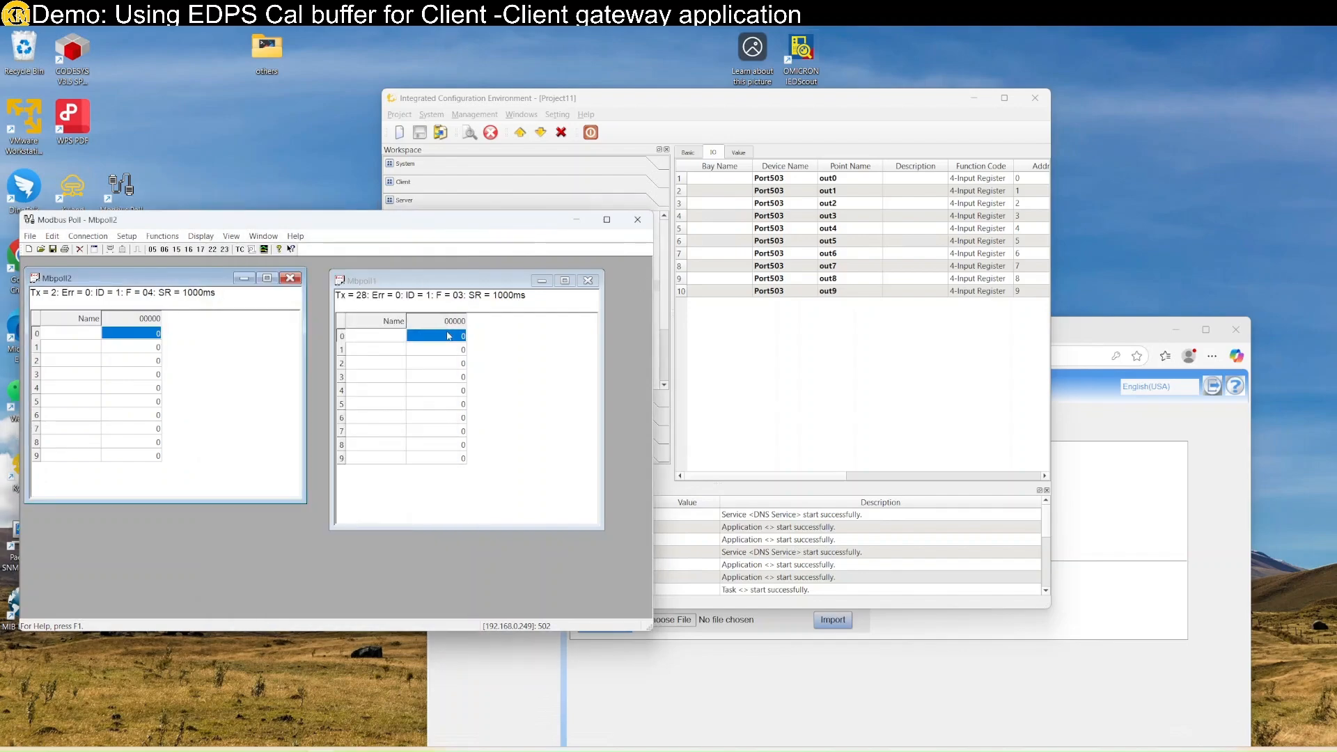
left_click_drag(253, 502, 267, 528)
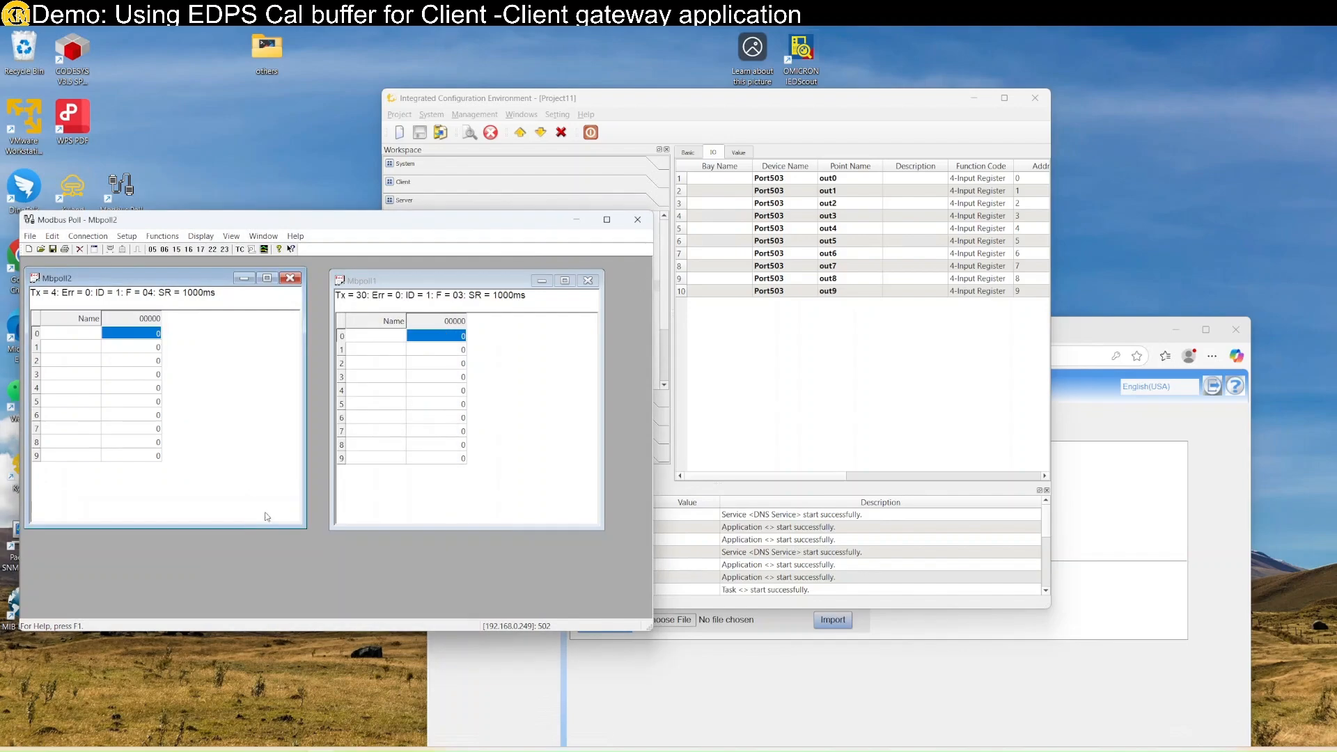
left_click_drag(159, 224, 135, 160)
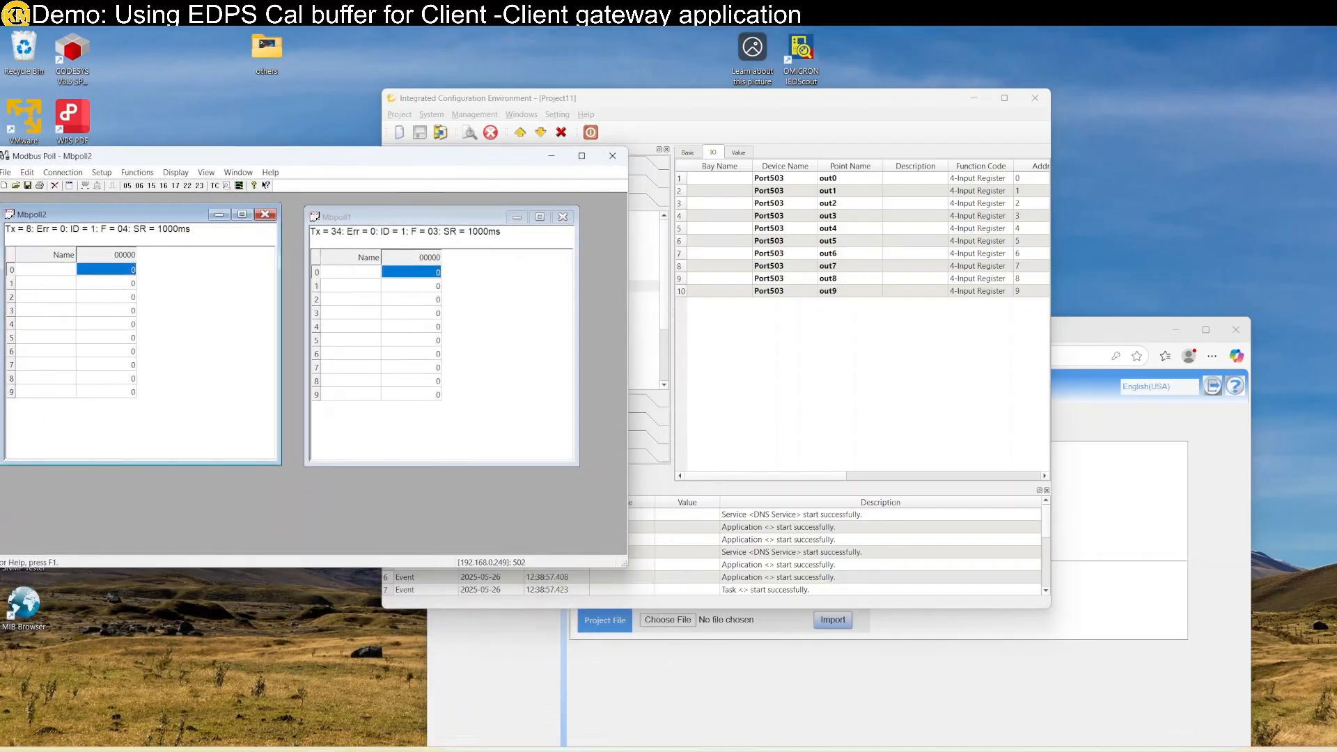
Launch another Modbus Poll instance from Windows search and place it right of the first
key("super")
type("mo")
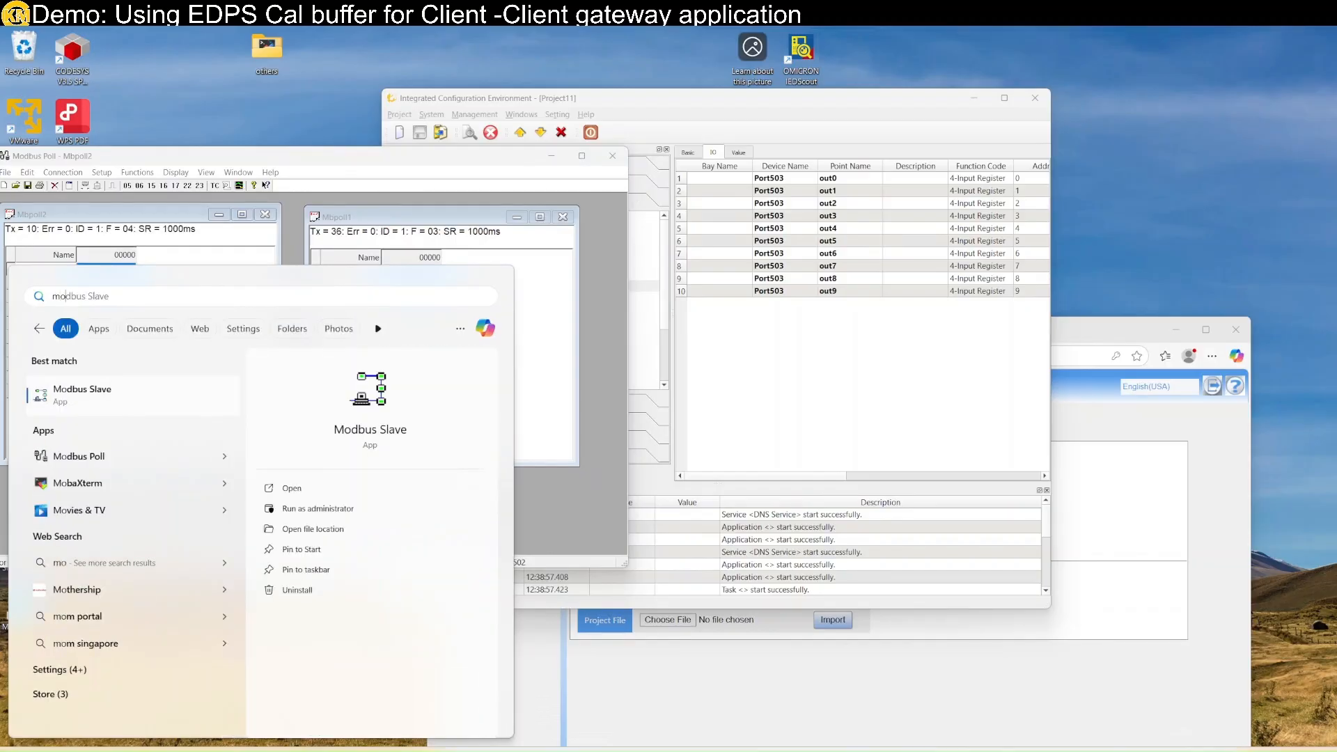
key("Down")
key("Down")
key("Return")
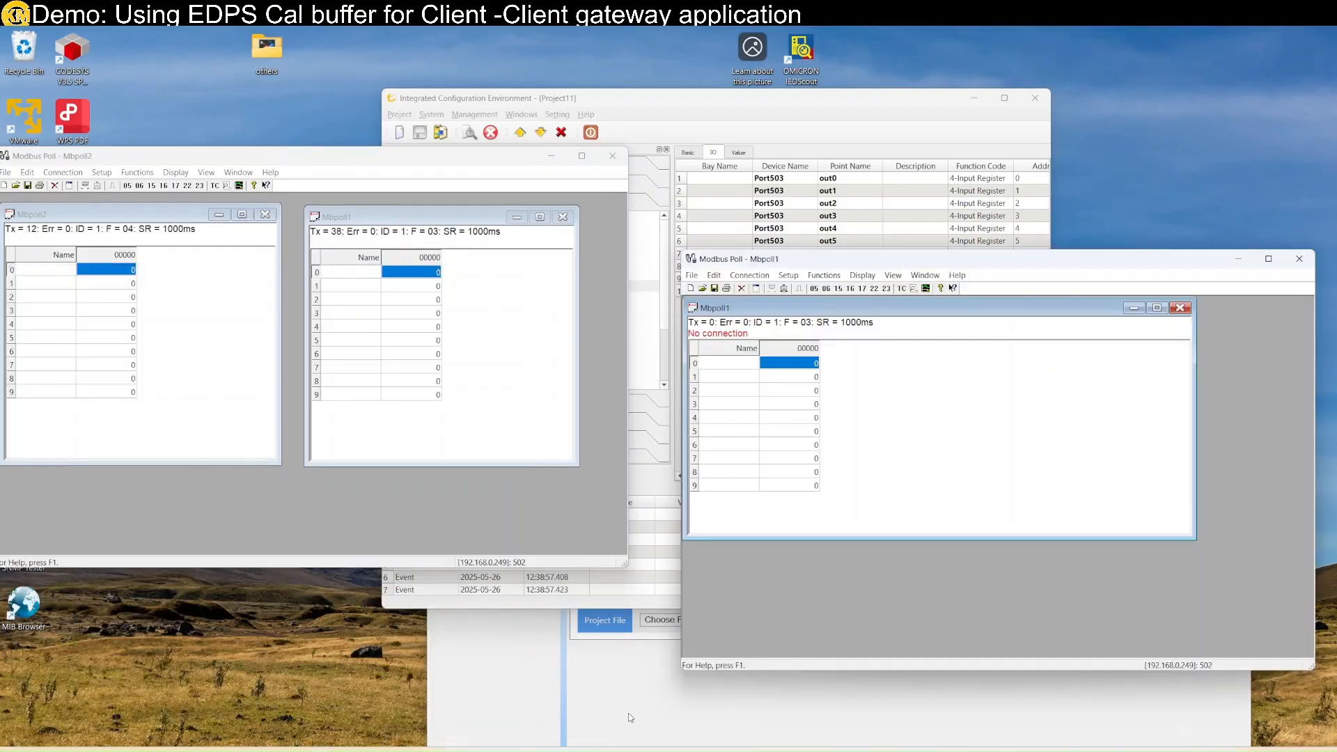
left_click_drag(870, 259, 827, 153)
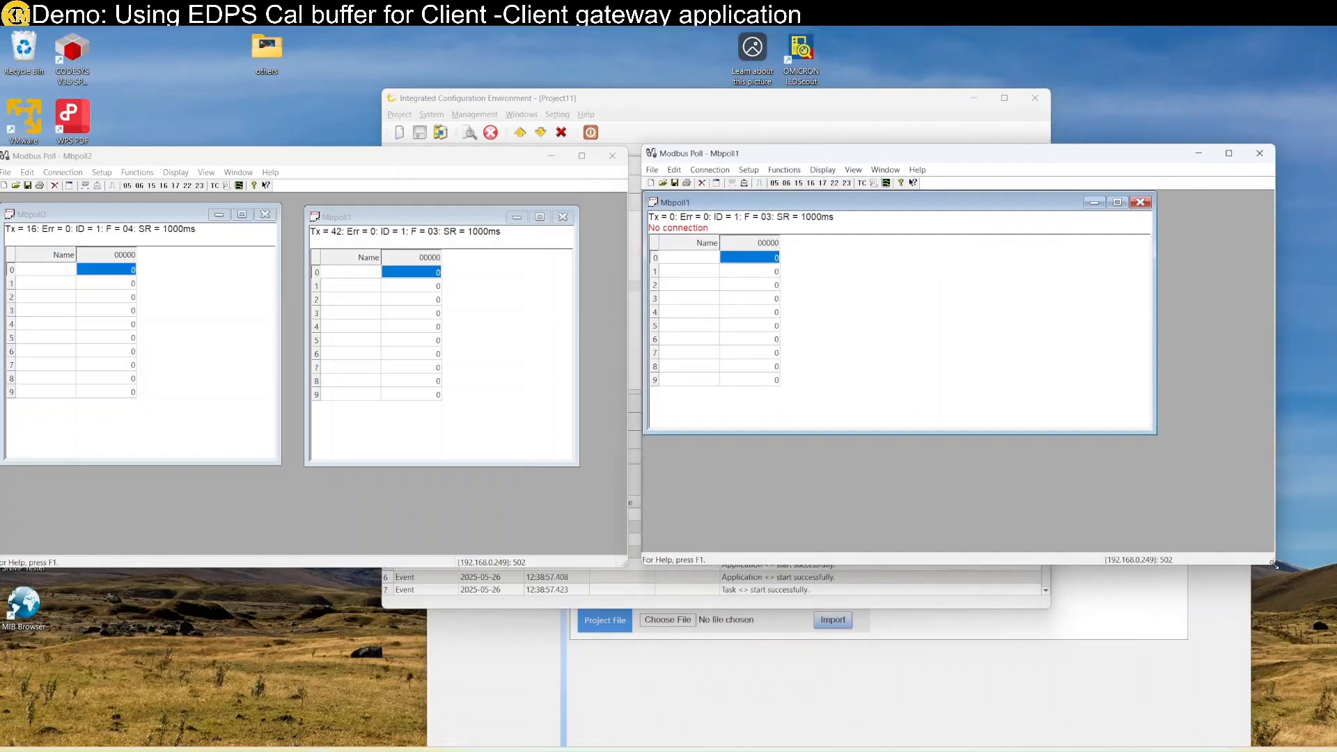
left_click_drag(1273, 565, 1290, 581)
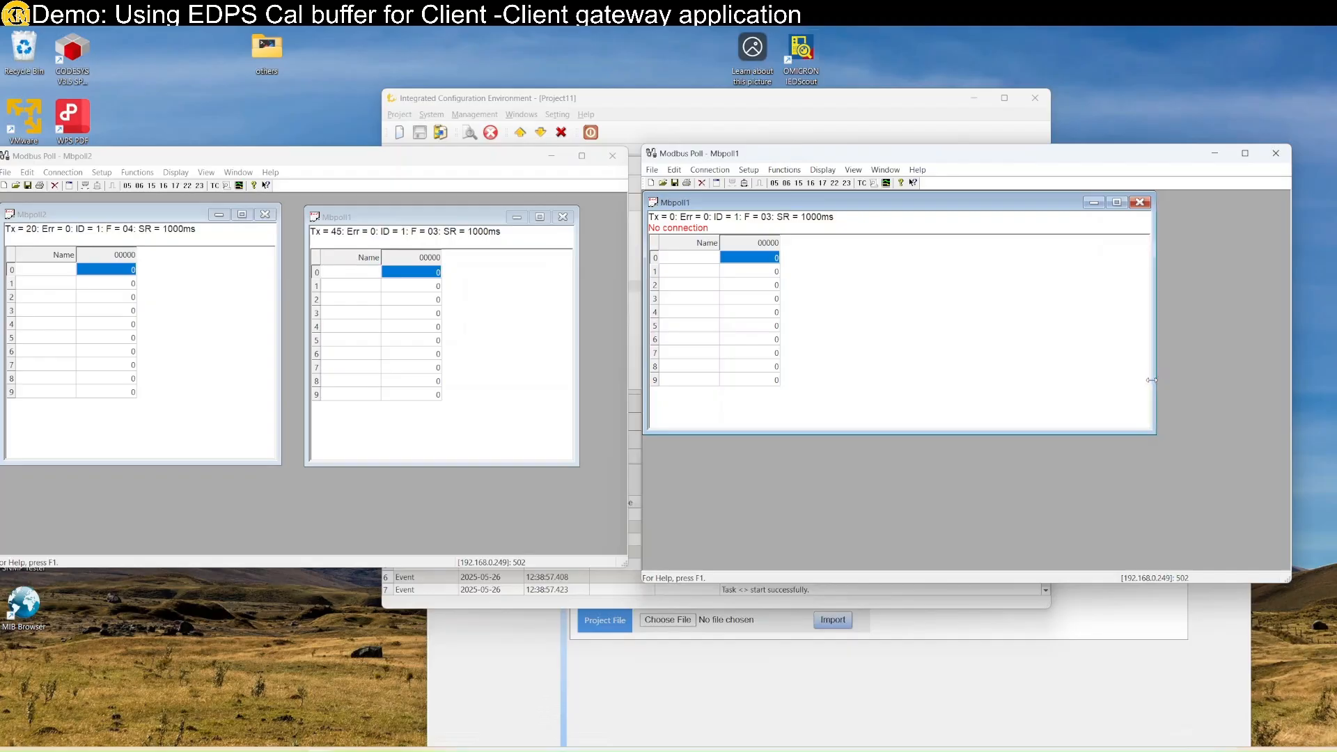
Check the new instance's Mbpoll1 read/write definition and change its server port from 502 to 503
left_click_drag(1153, 384, 984, 379)
left_click(758, 174)
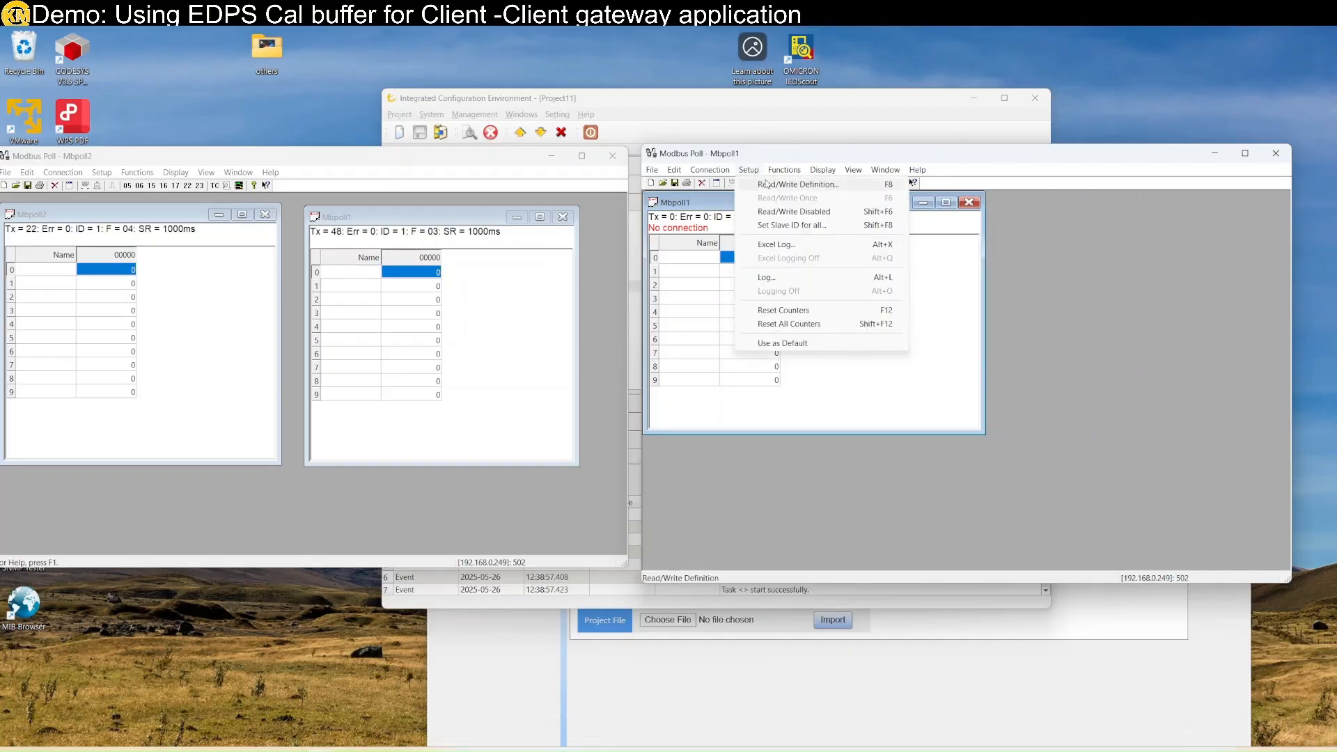
left_click(766, 184)
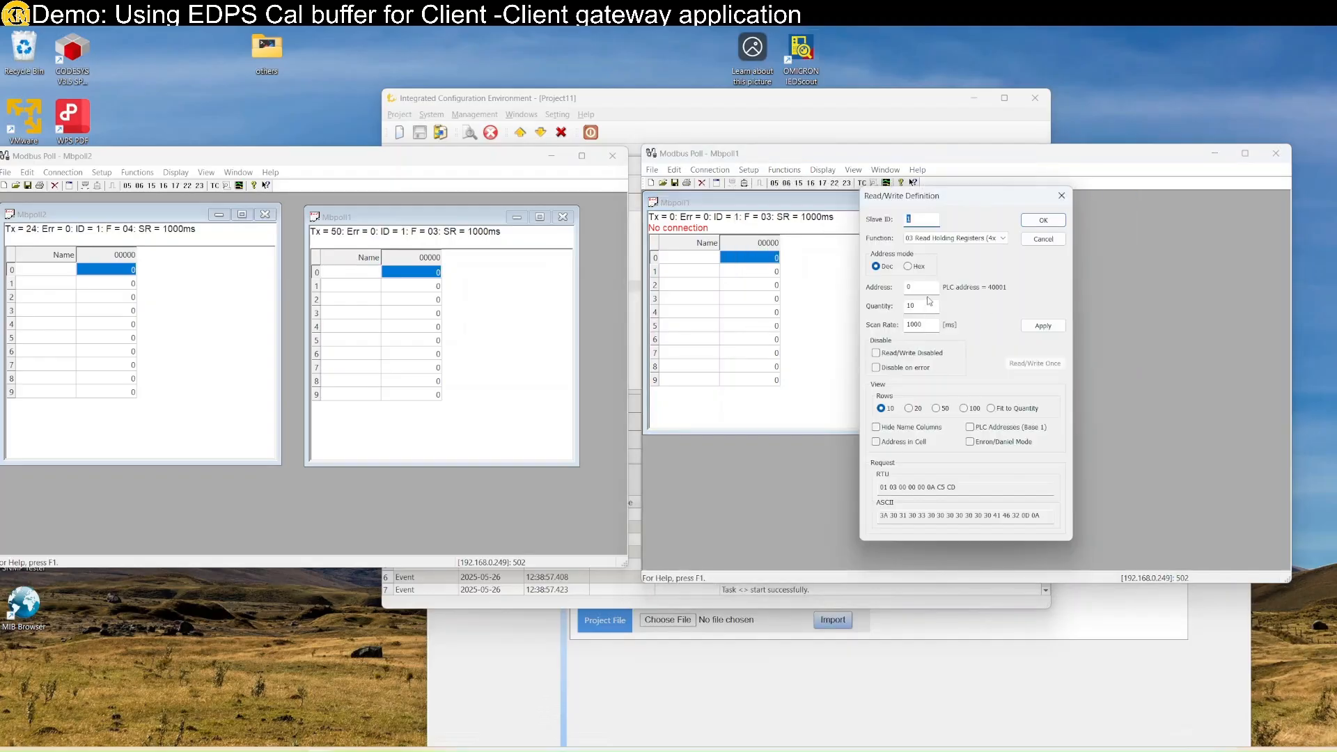
left_click(1042, 220)
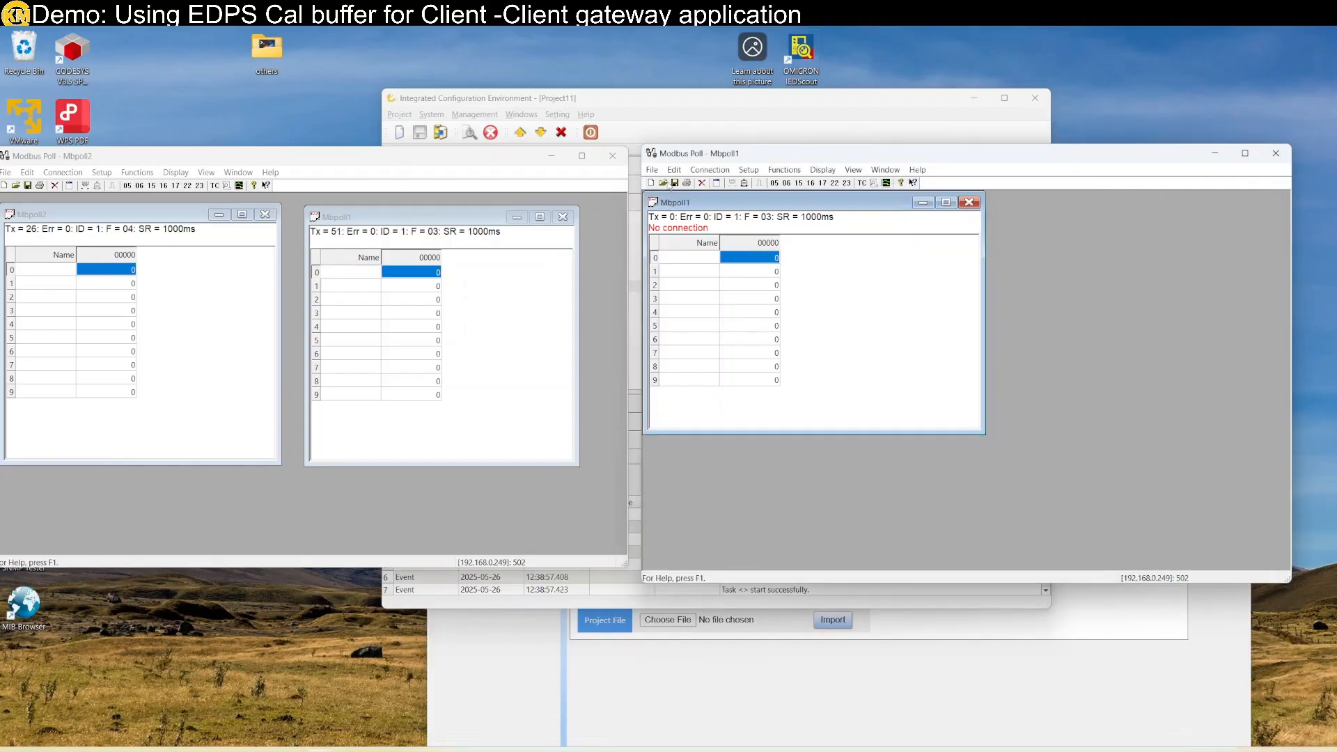
left_click(709, 170)
left_click(705, 185)
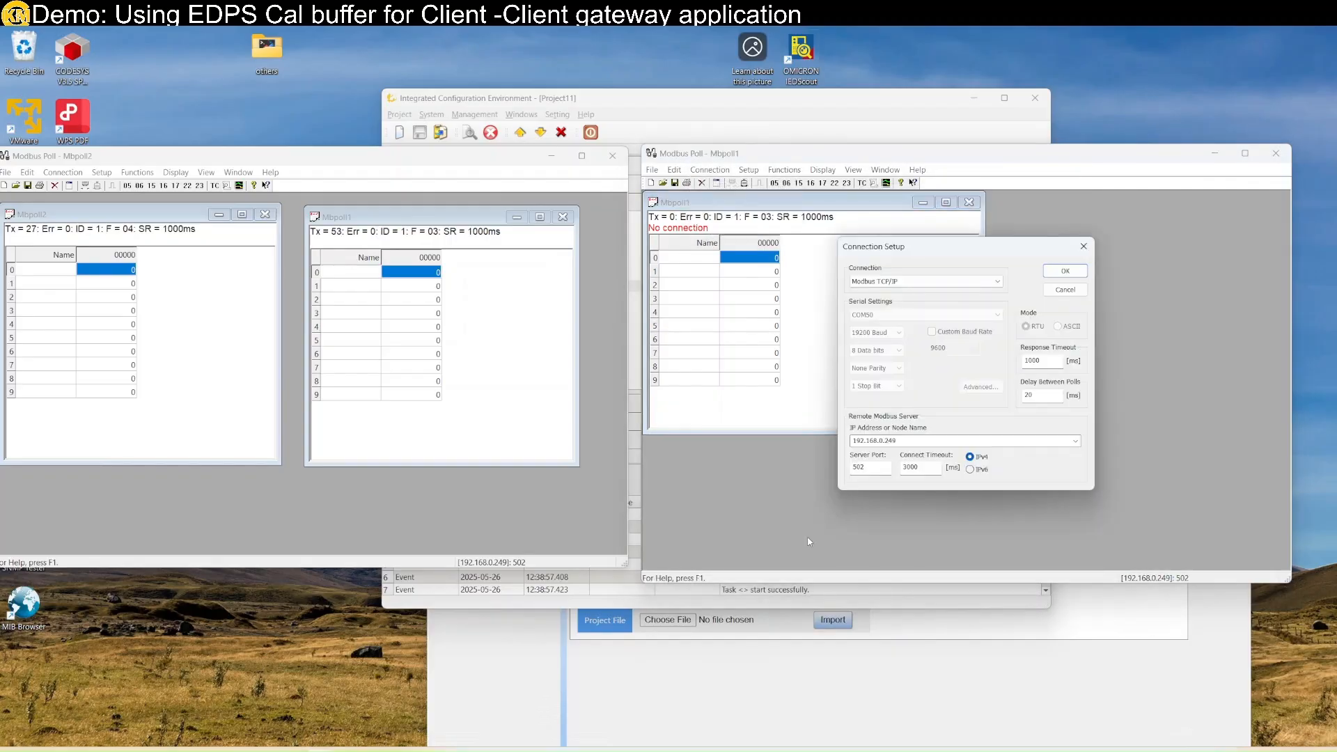
double_click(886, 464)
type("50")
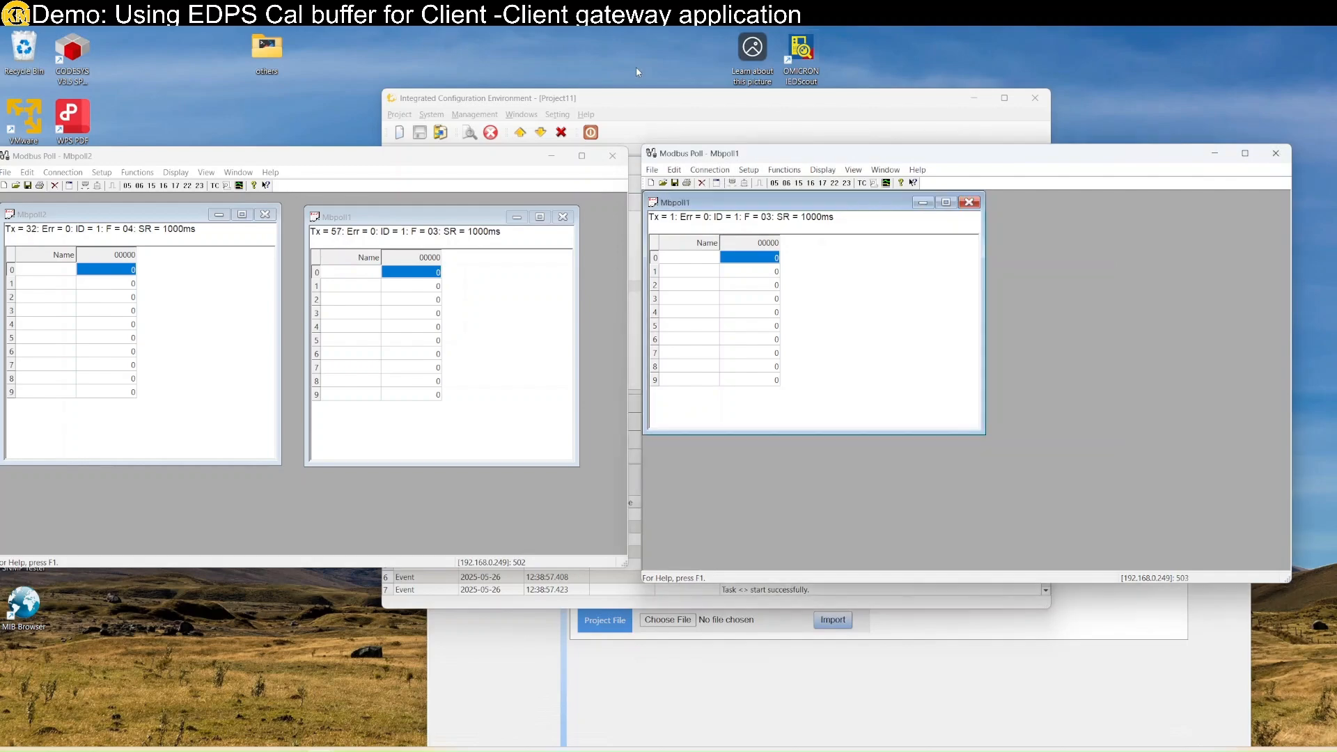
Open a second poll window, Mbpoll2, in this instance and arrange it beside Mbpoll1
left_click(650, 182)
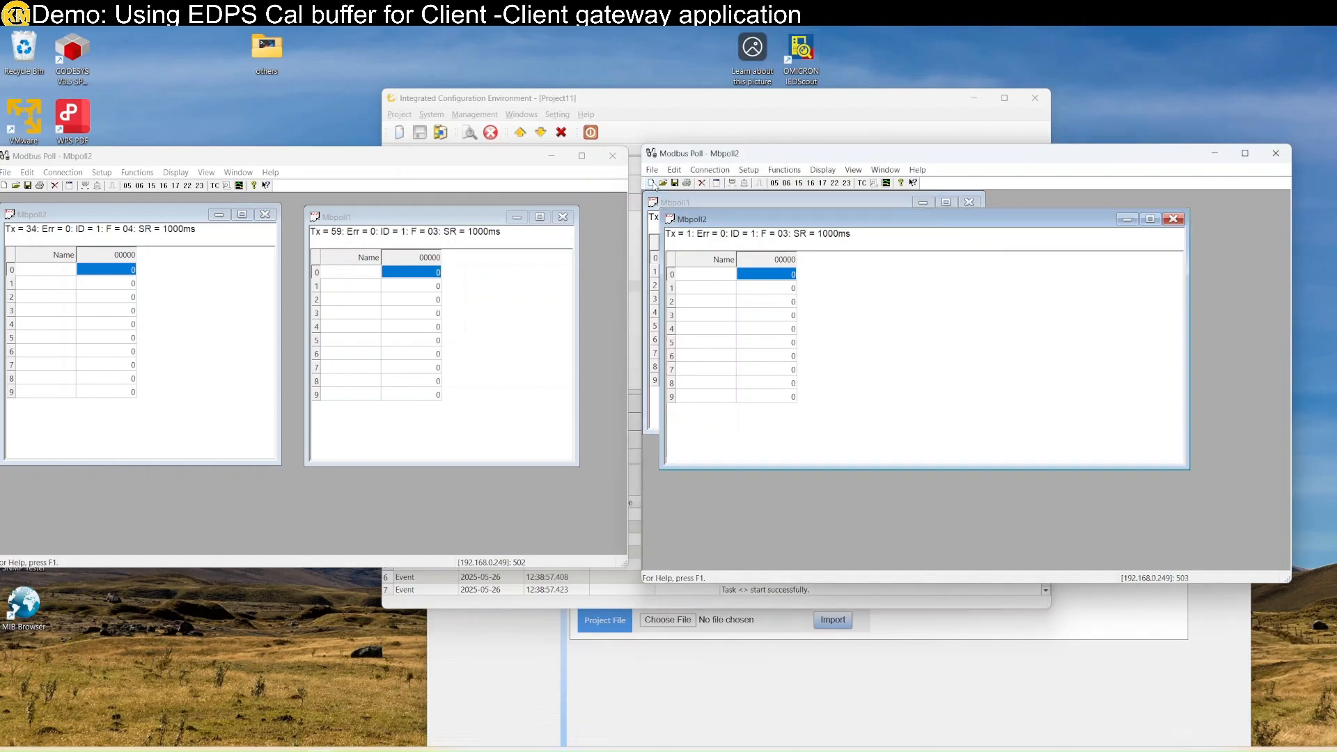
left_click_drag(726, 208, 1014, 217)
left_click_drag(834, 334, 867, 212)
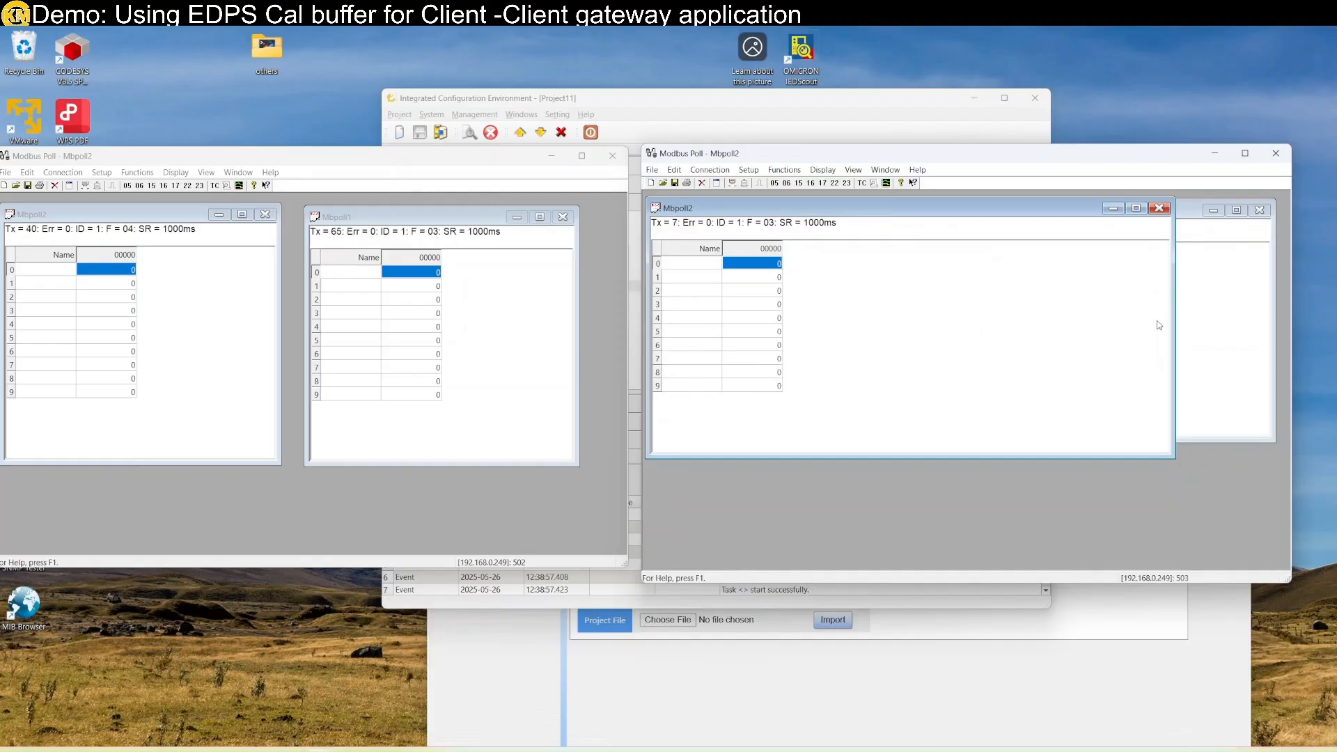
left_click_drag(1174, 325, 927, 329)
Set Mbpoll2 to function 04 Read Input Registers, then snap the port 502 window bottom-left
left_click(749, 169)
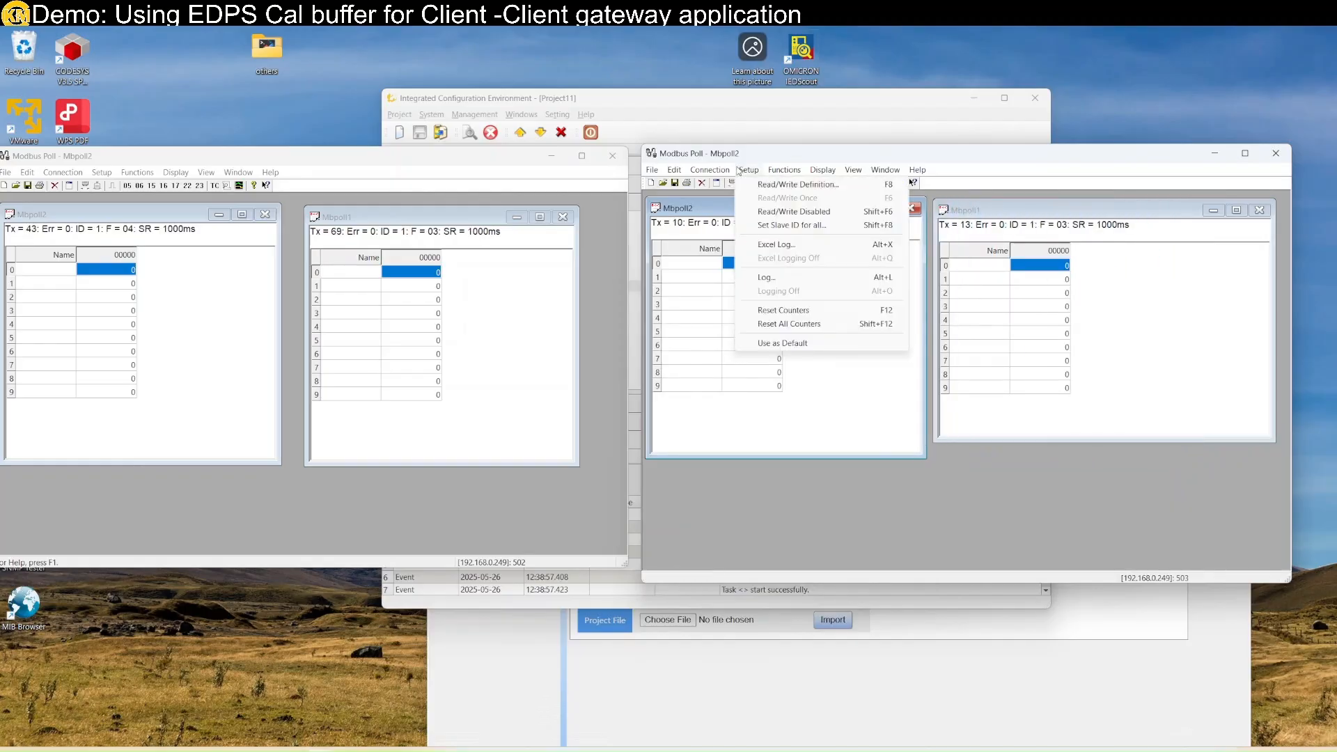
left_click(768, 185)
left_click(930, 238)
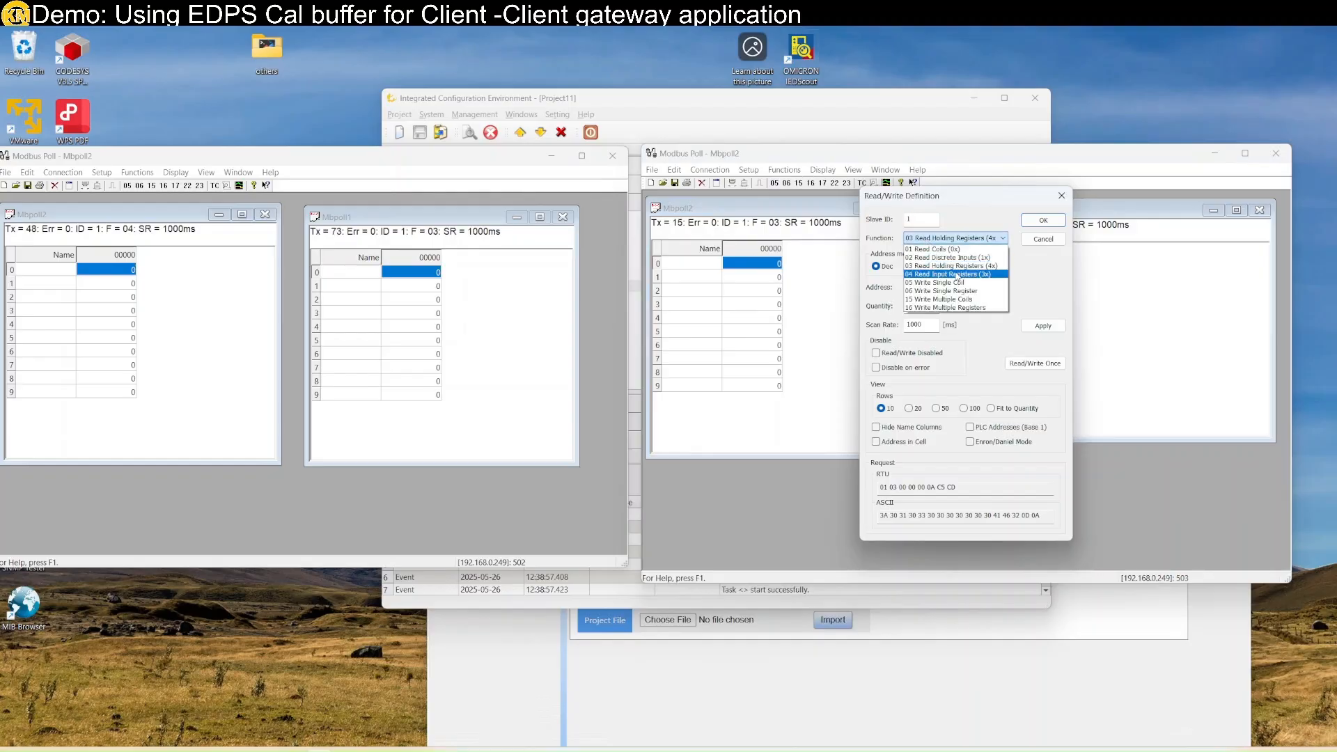
left_click(958, 274)
left_click(1043, 221)
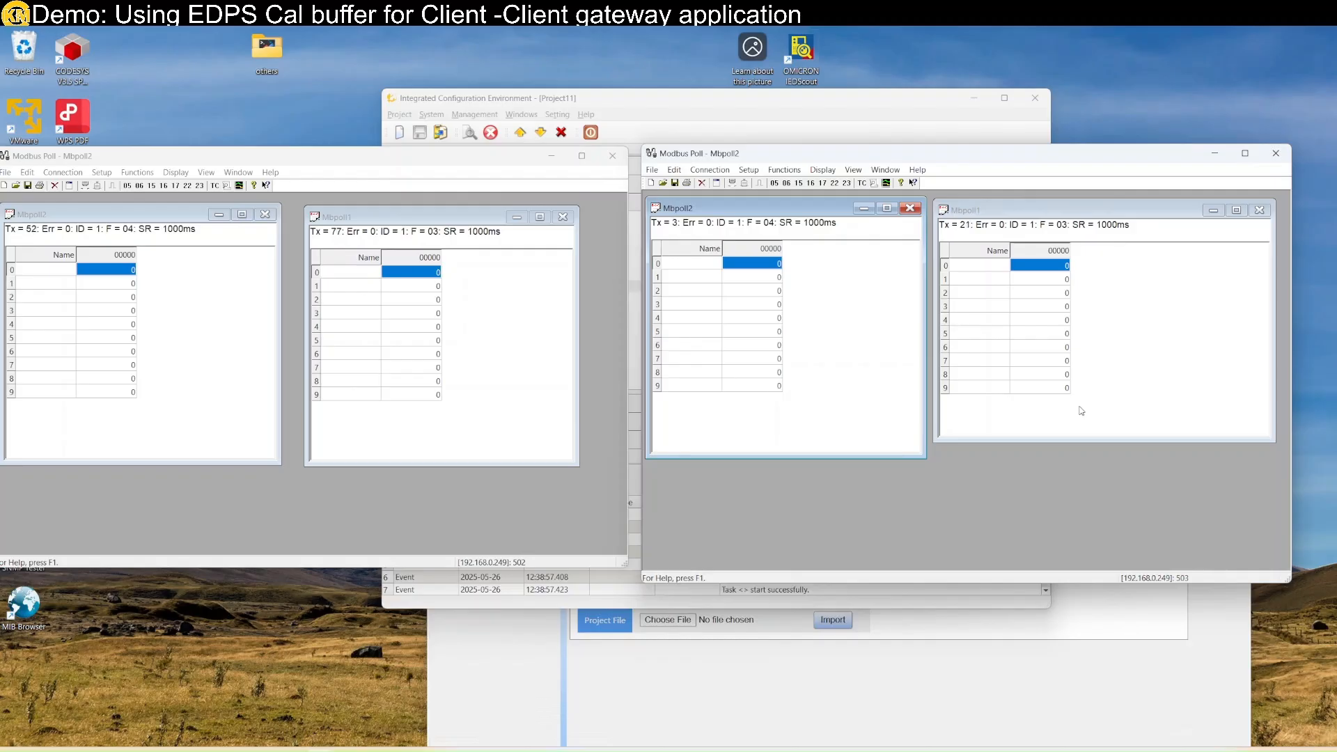
left_click_drag(276, 161, 14, 747)
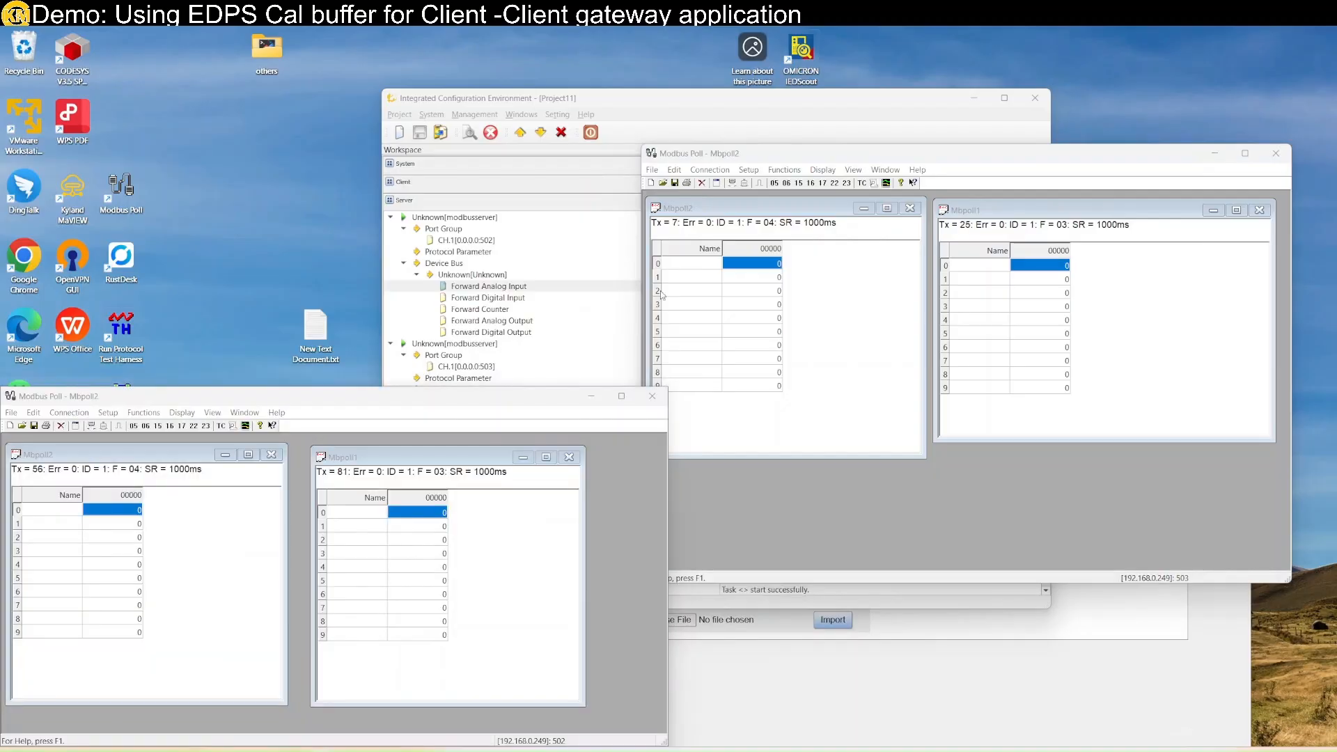
Dismiss Snap Assist and drag the port 503 Modbus Poll window into the bottom-right corner
left_click(758, 309)
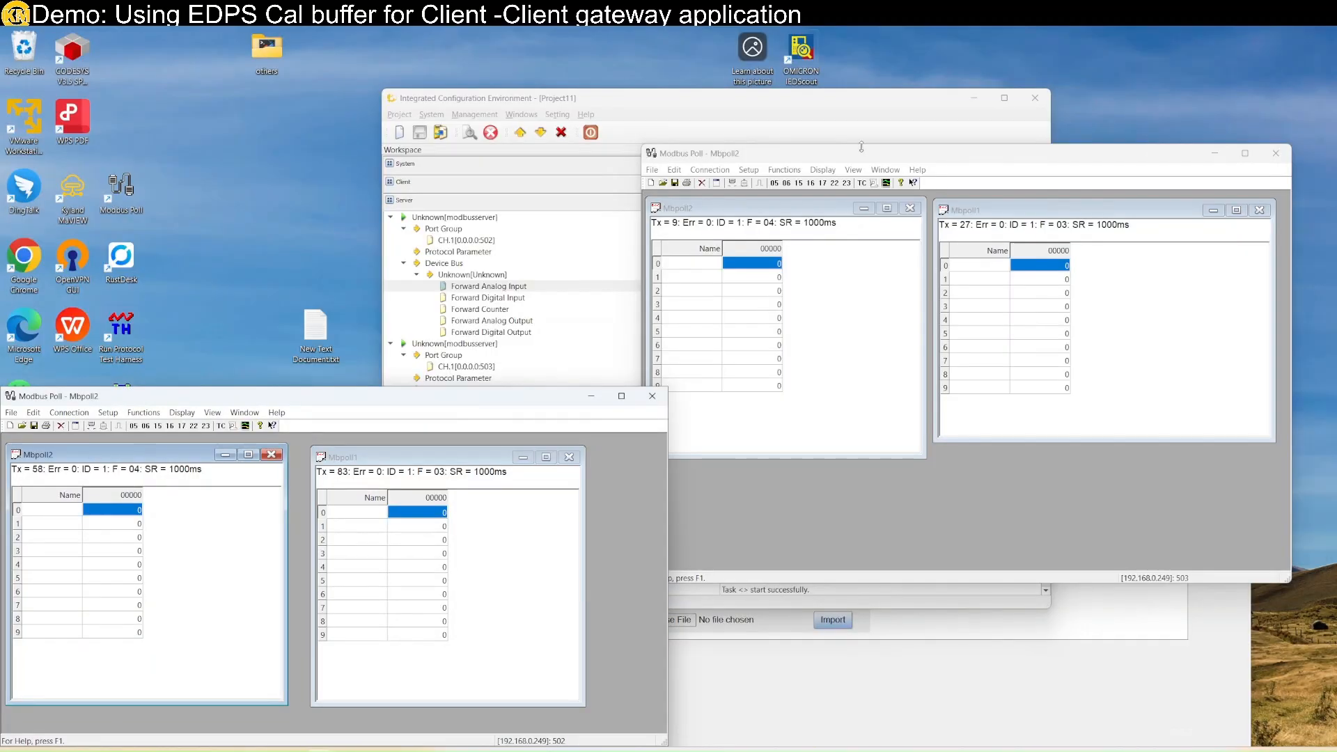
left_click_drag(861, 155, 1330, 747)
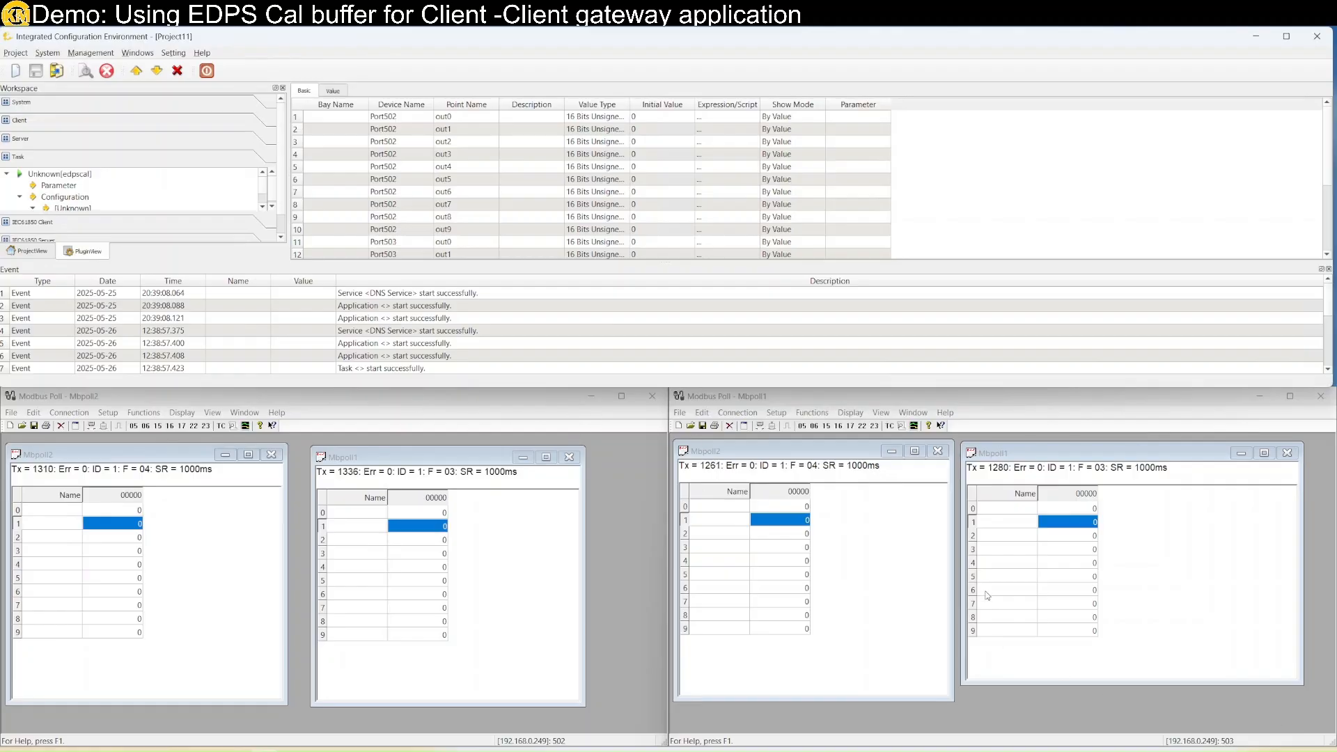
Write 111 to register 1 from the port 503 input-register view, then cancel a second write
left_click(799, 527)
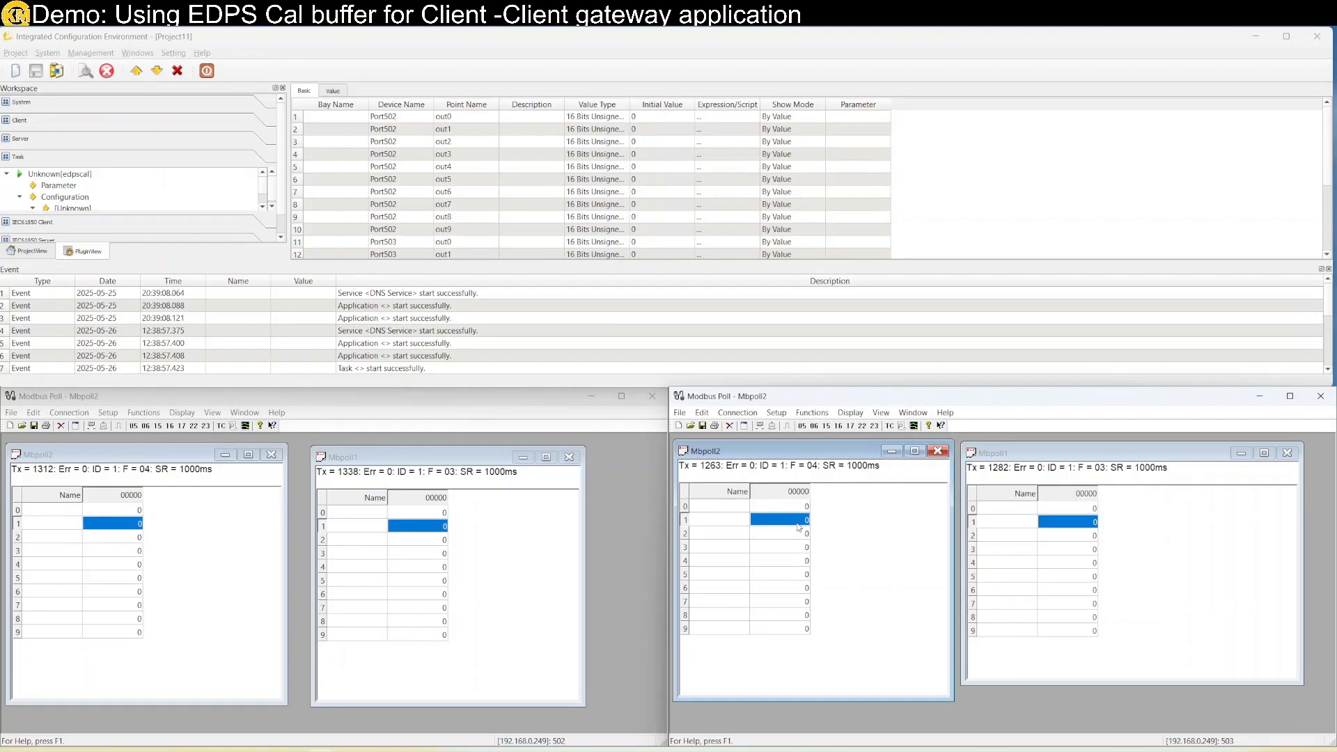
double_click(799, 527)
left_click(1056, 624)
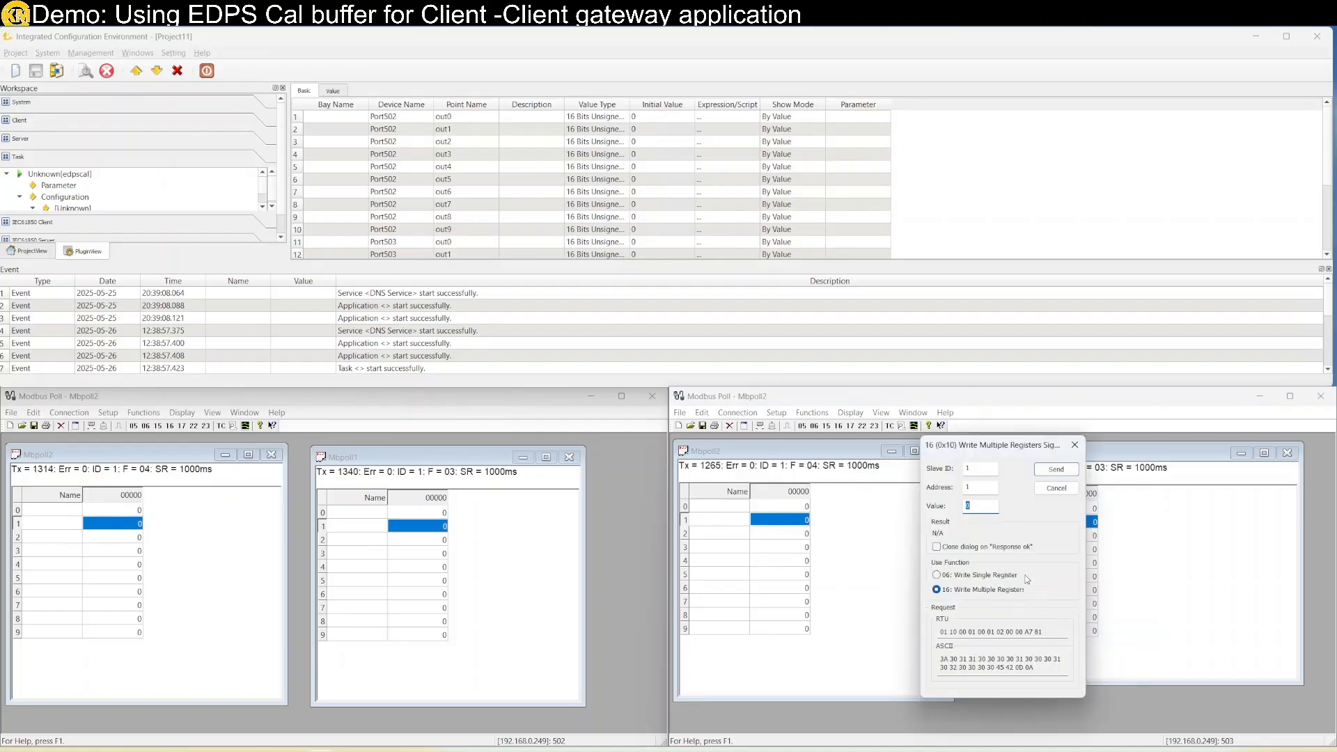
type("1111")
key("Return")
left_click(1055, 488)
double_click(798, 524)
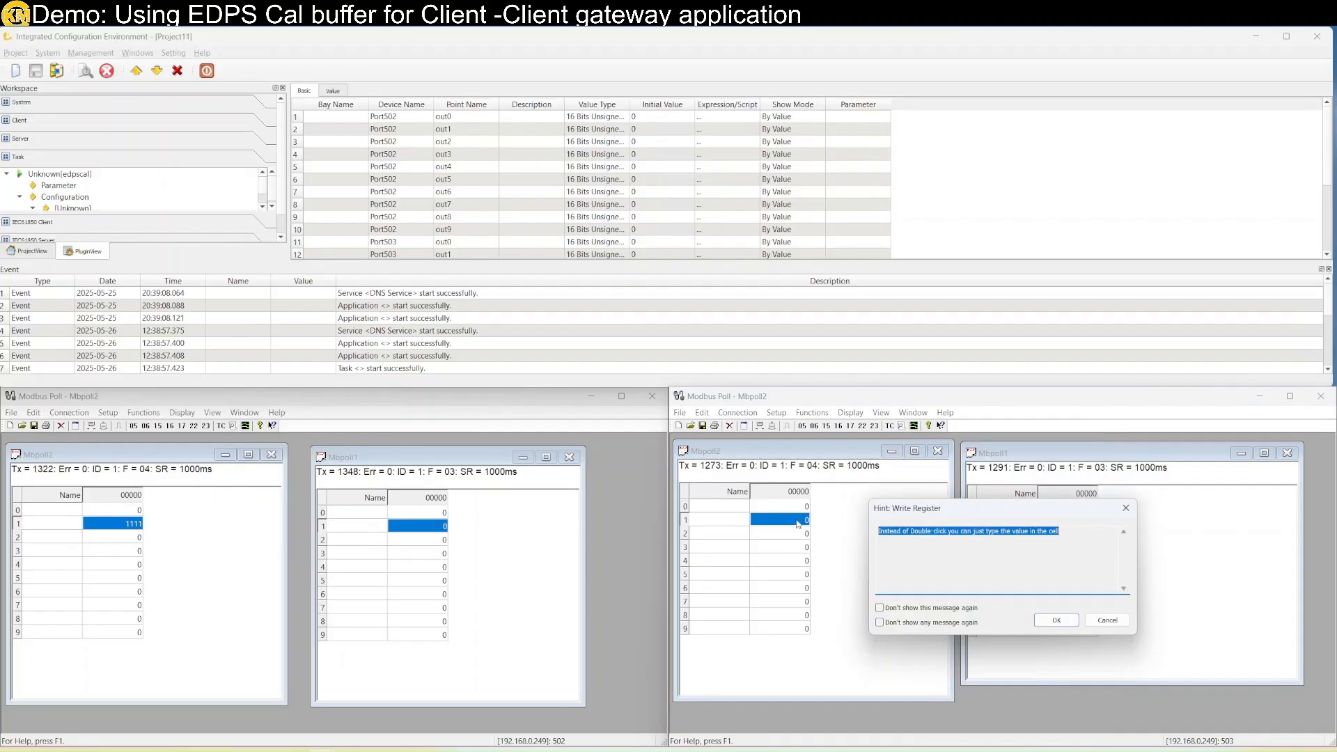
left_click(1107, 619)
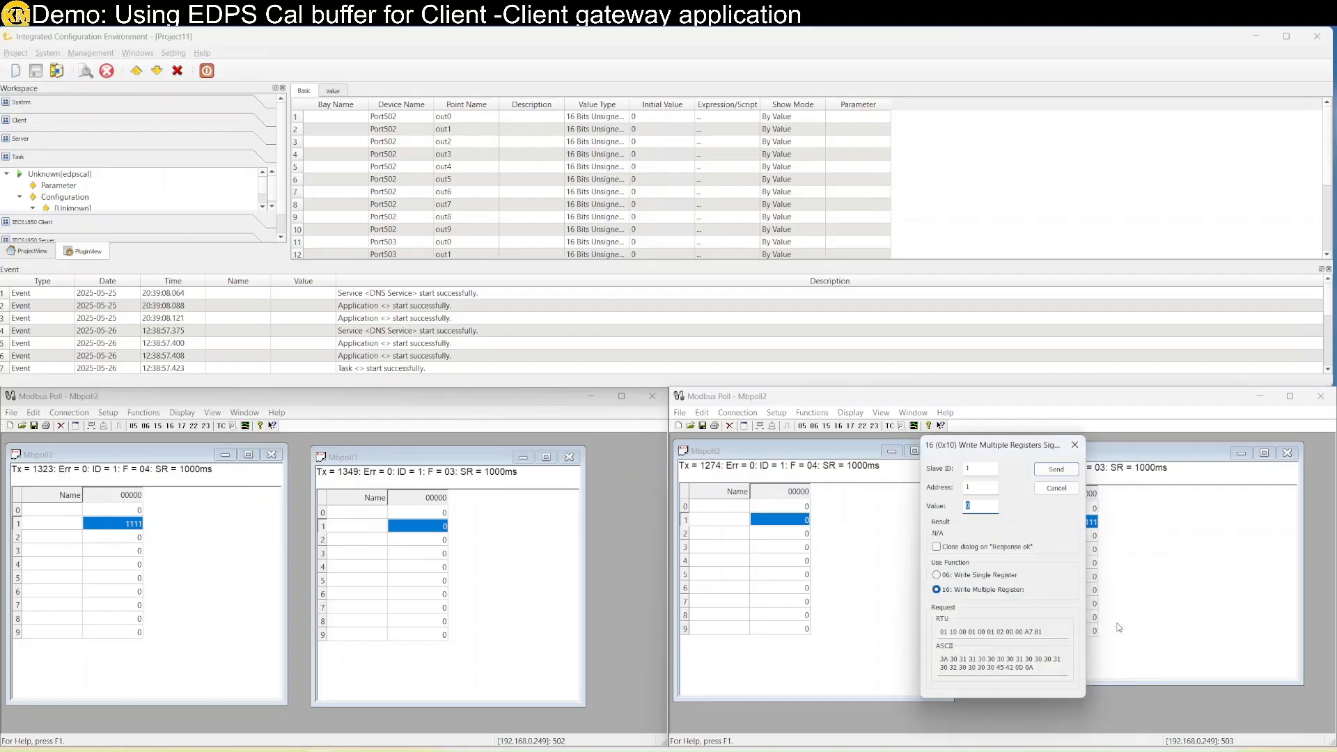
left_click(1074, 446)
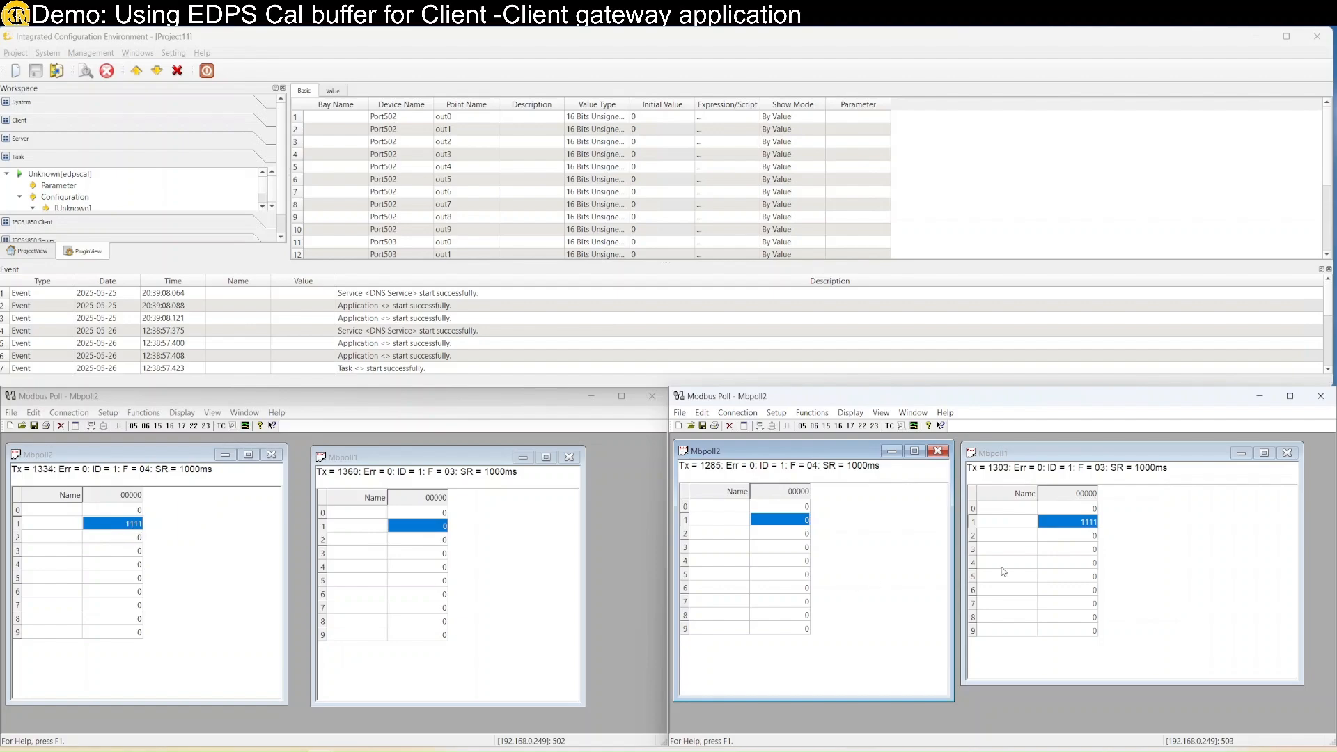
Write 2222 to register 1 in port 503's Mbpoll1 holding-register view
double_click(1085, 523)
left_click(1054, 621)
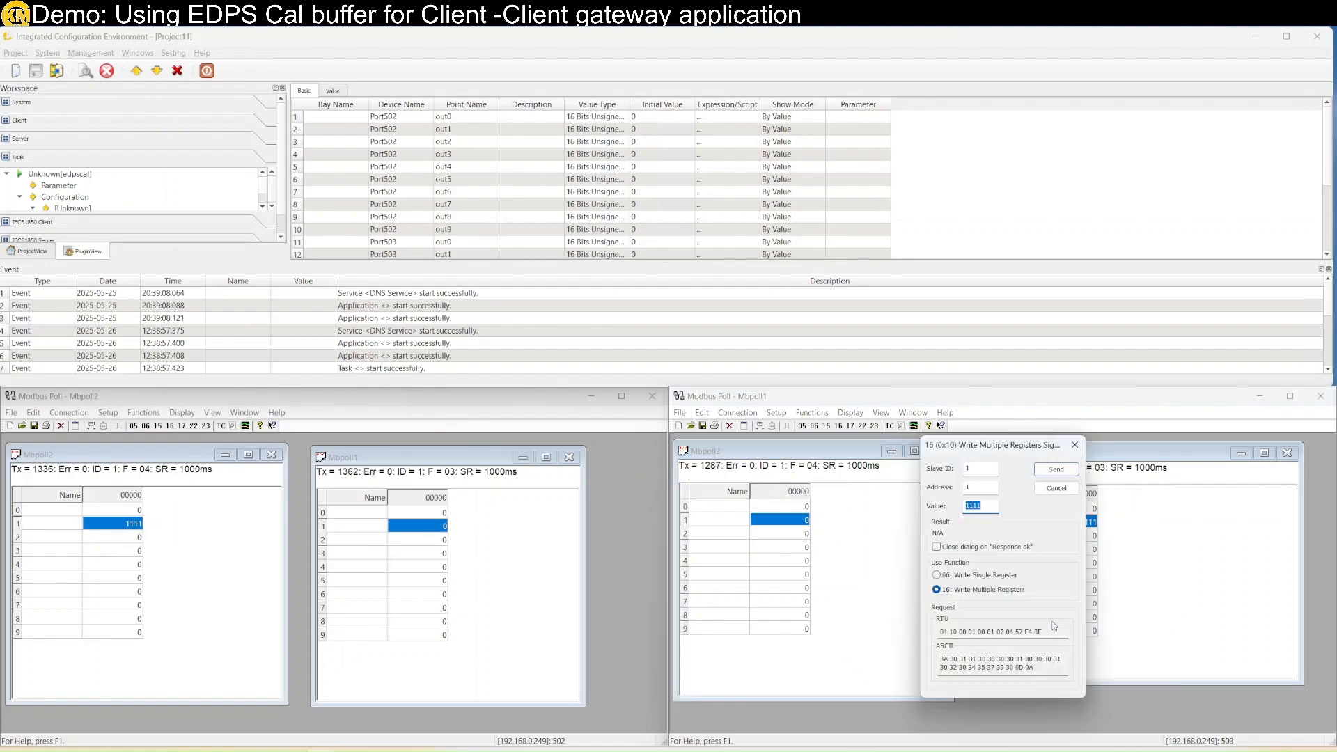
type("2222")
key("Return")
left_click(1057, 488)
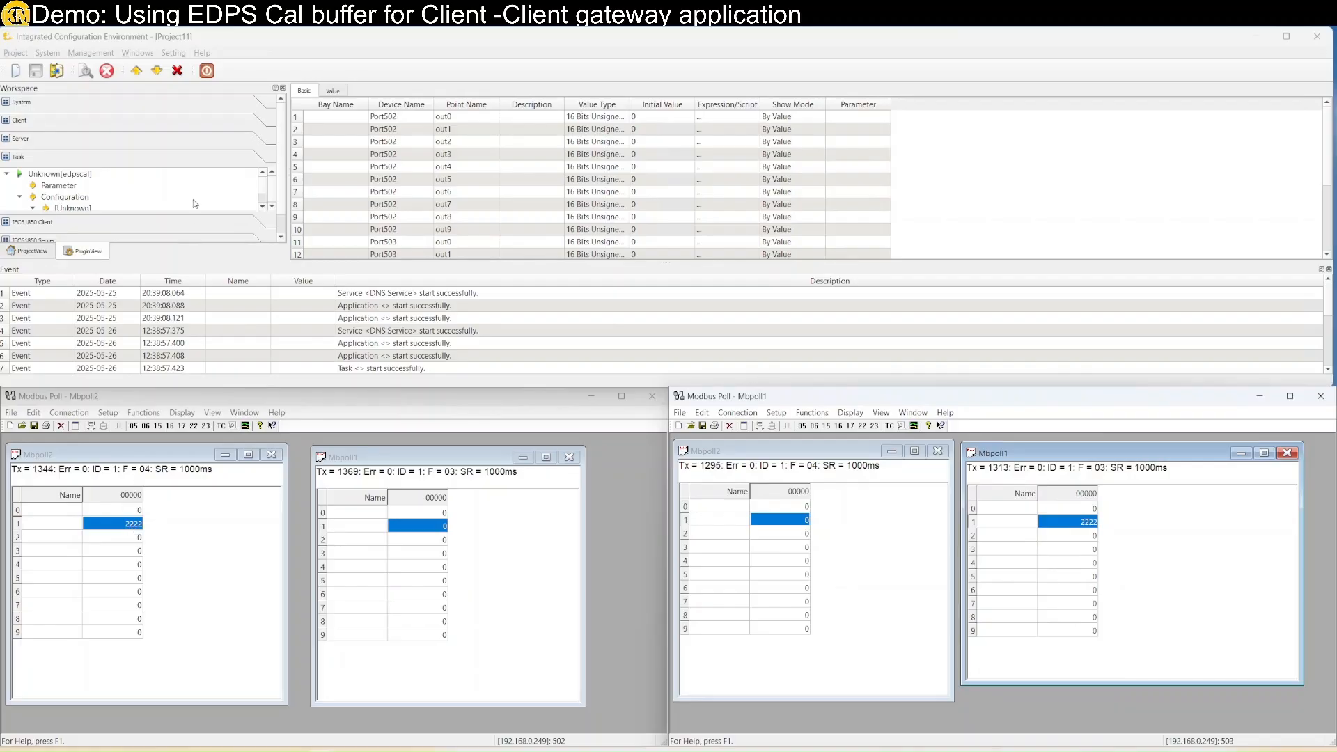
Show live values of the server's Forward Analog Output points, where Port503 out1 reads 2222
left_click(51, 144)
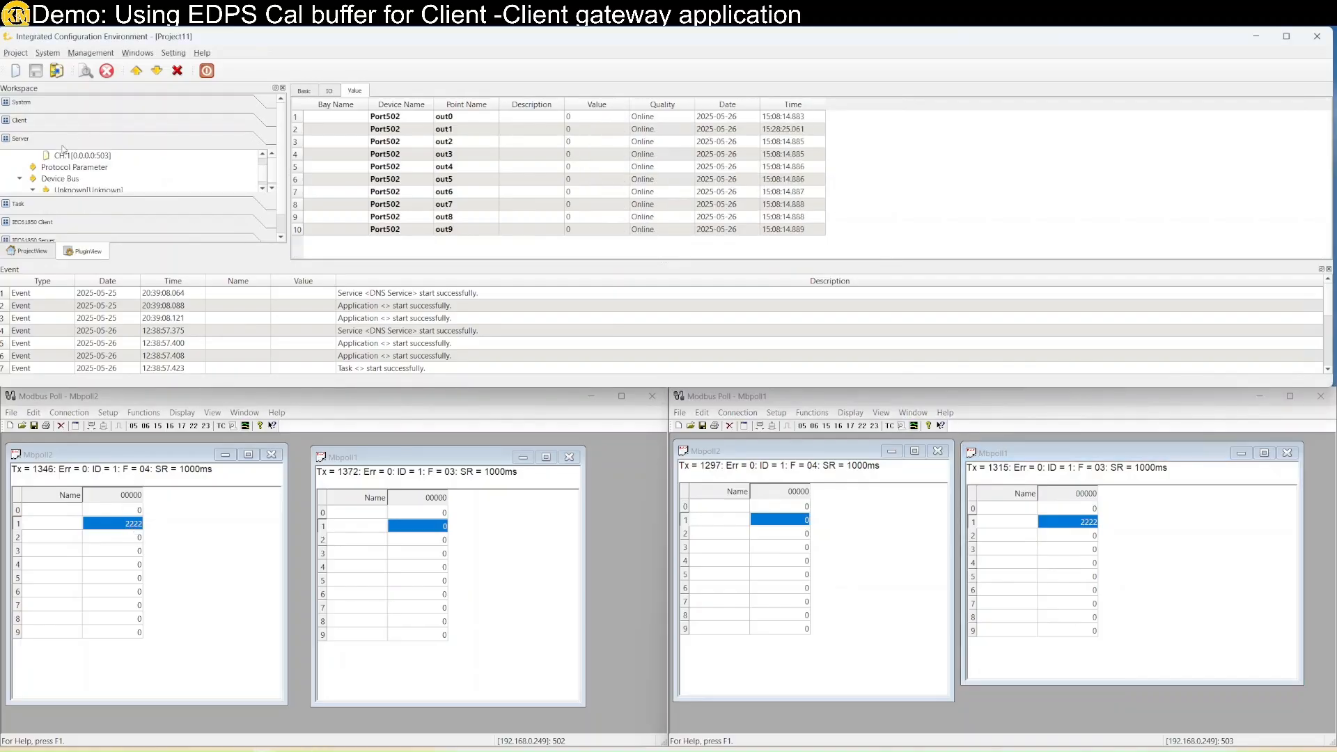
scroll(104, 159, "down", 5)
scroll(106, 159, "up", 2)
scroll(107, 159, "down", 3)
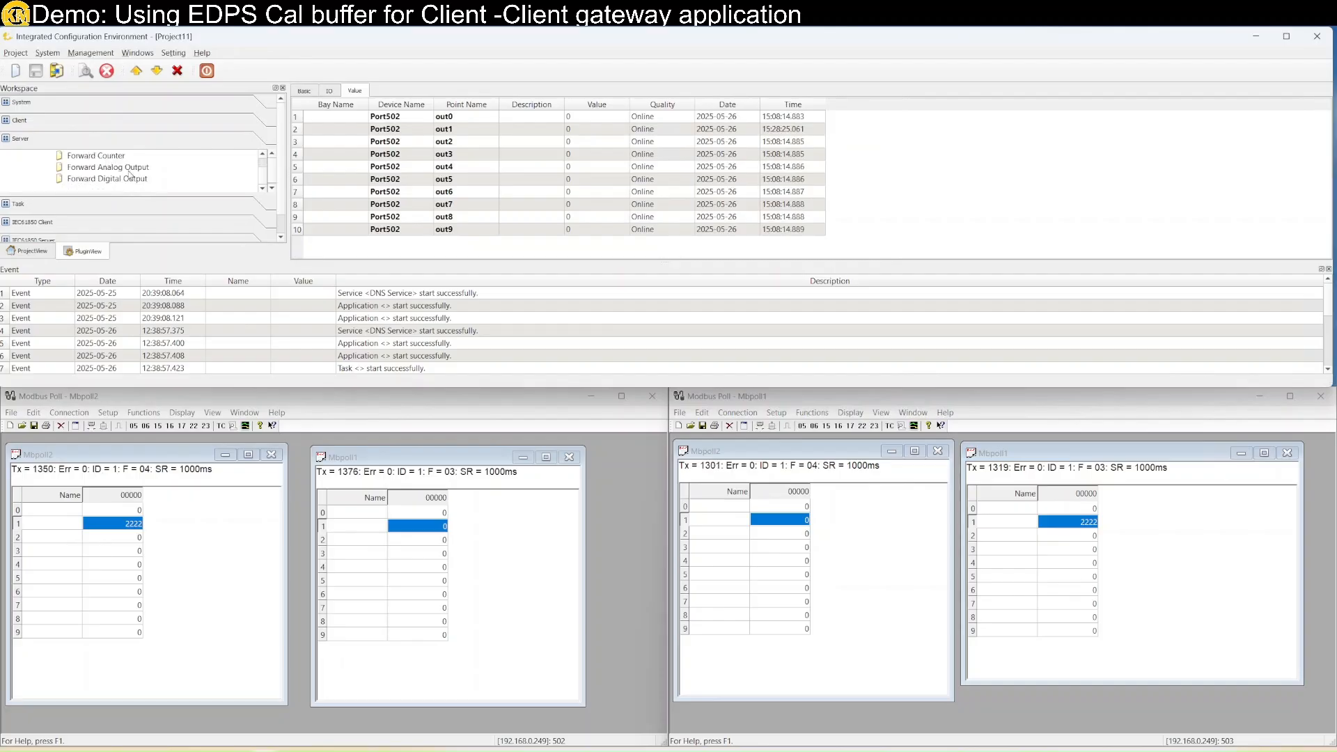
left_click(129, 169)
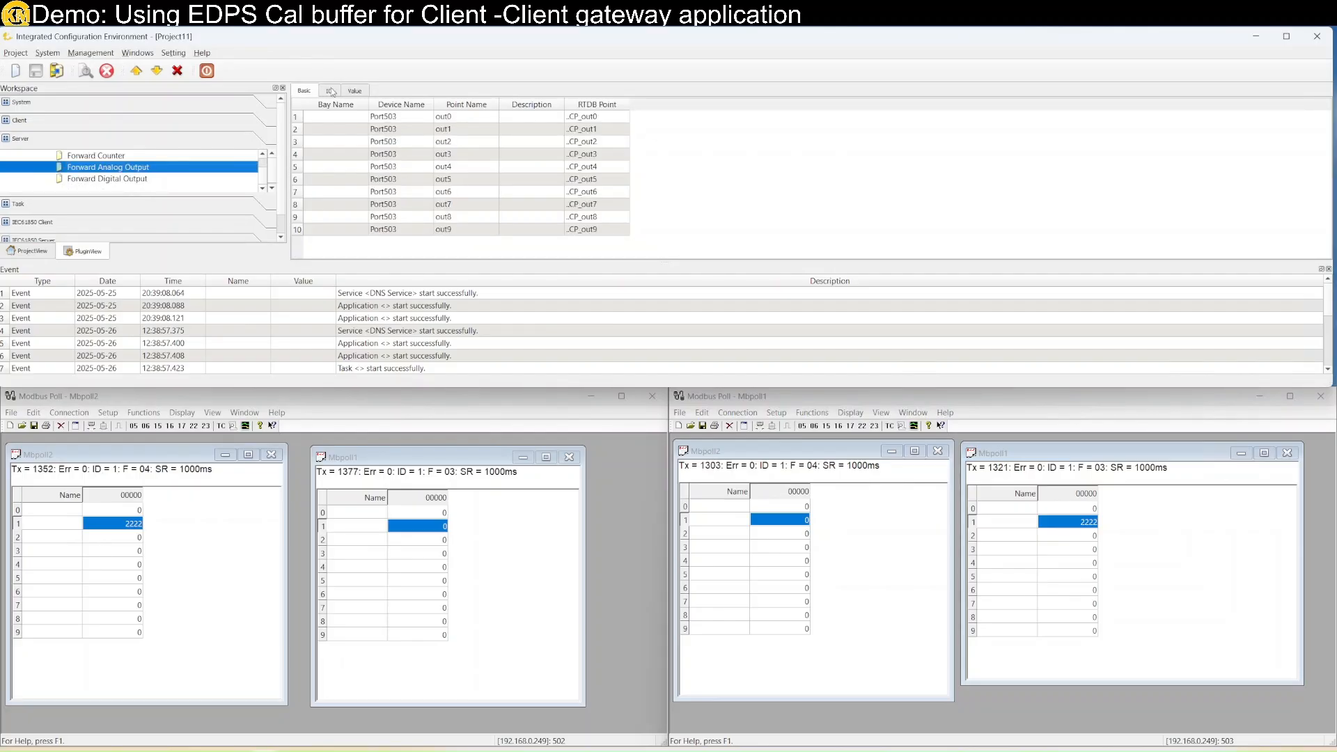
left_click(357, 91)
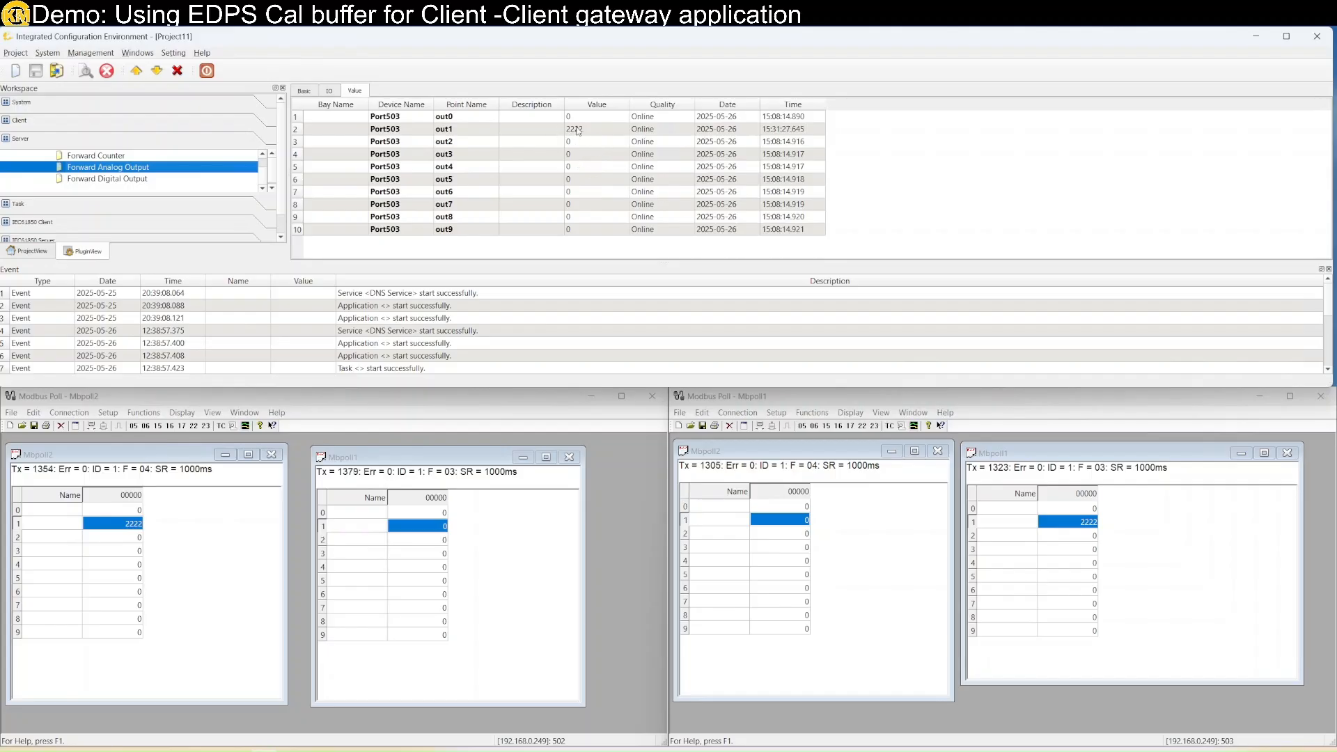
Expand Task > Configuration, select the Calculation task and display its live point values
left_click(272, 191)
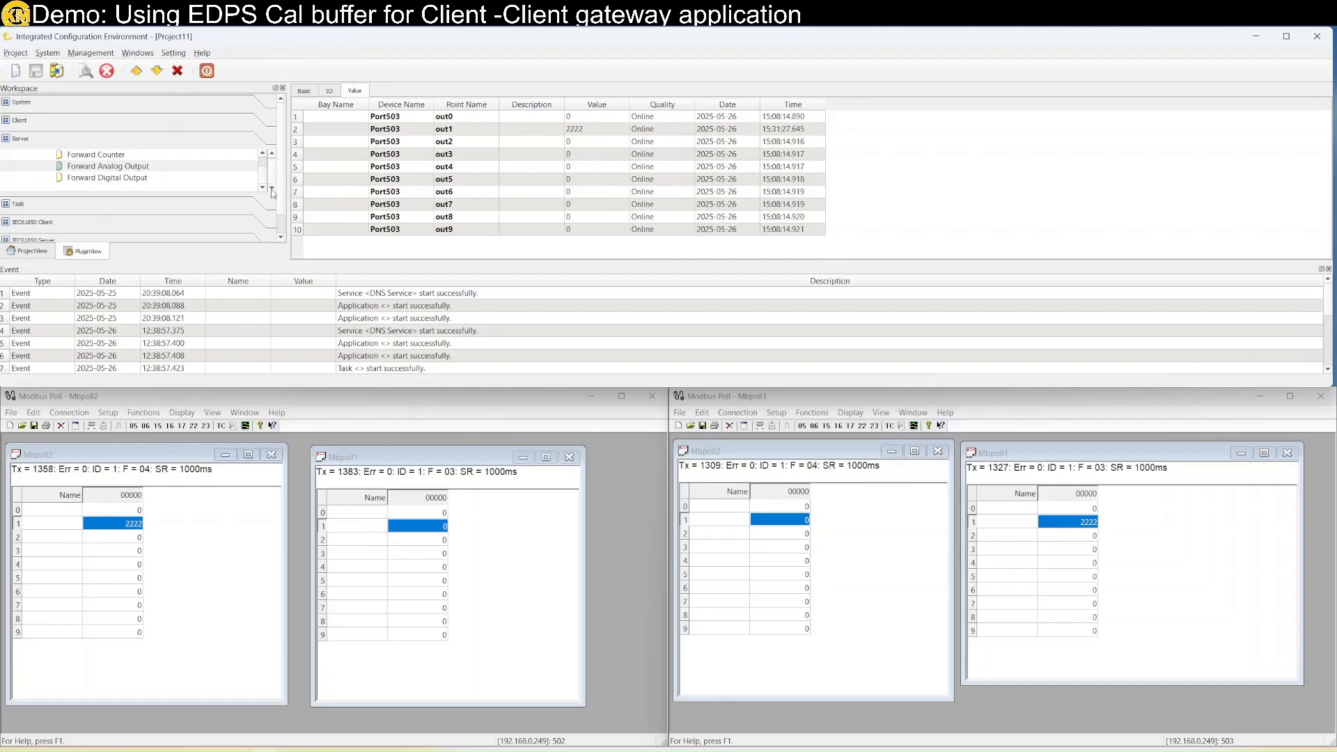
scroll(214, 168, "down", 1)
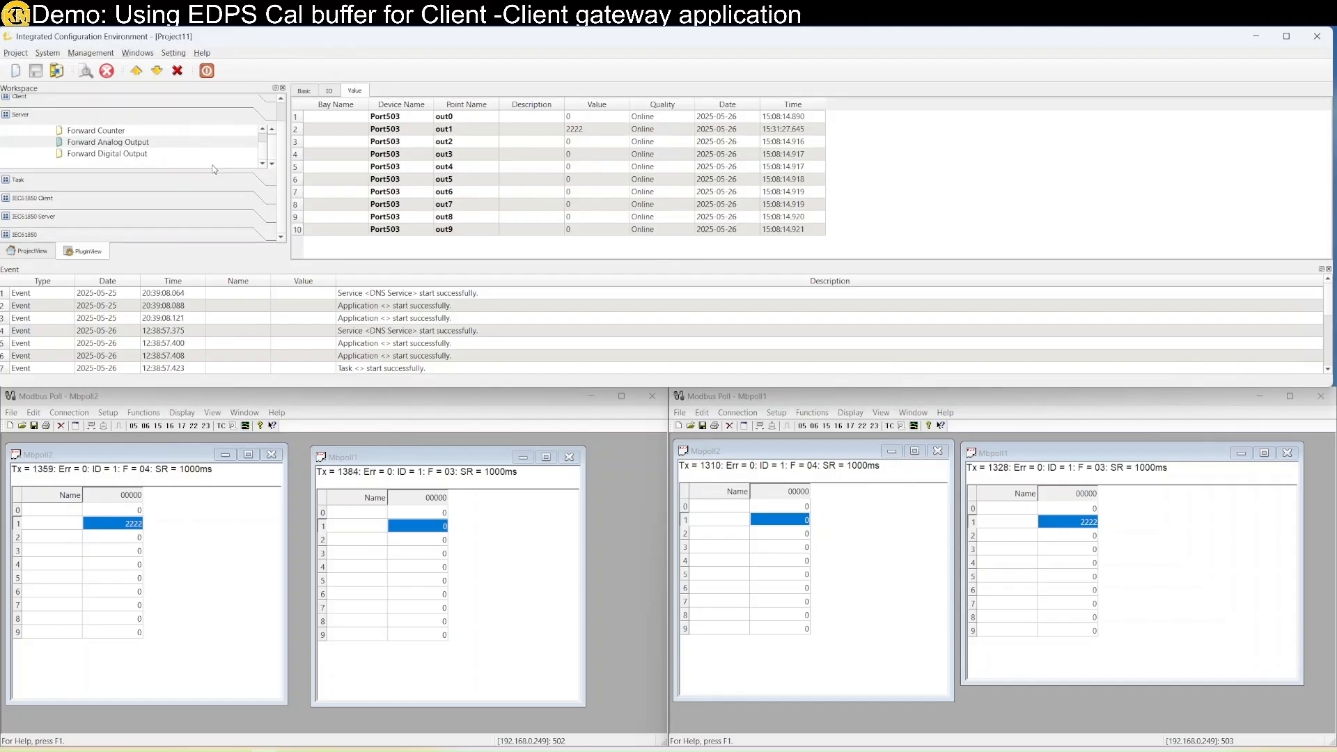
left_click(140, 179)
scroll(110, 173, "down", 1)
left_click(107, 173)
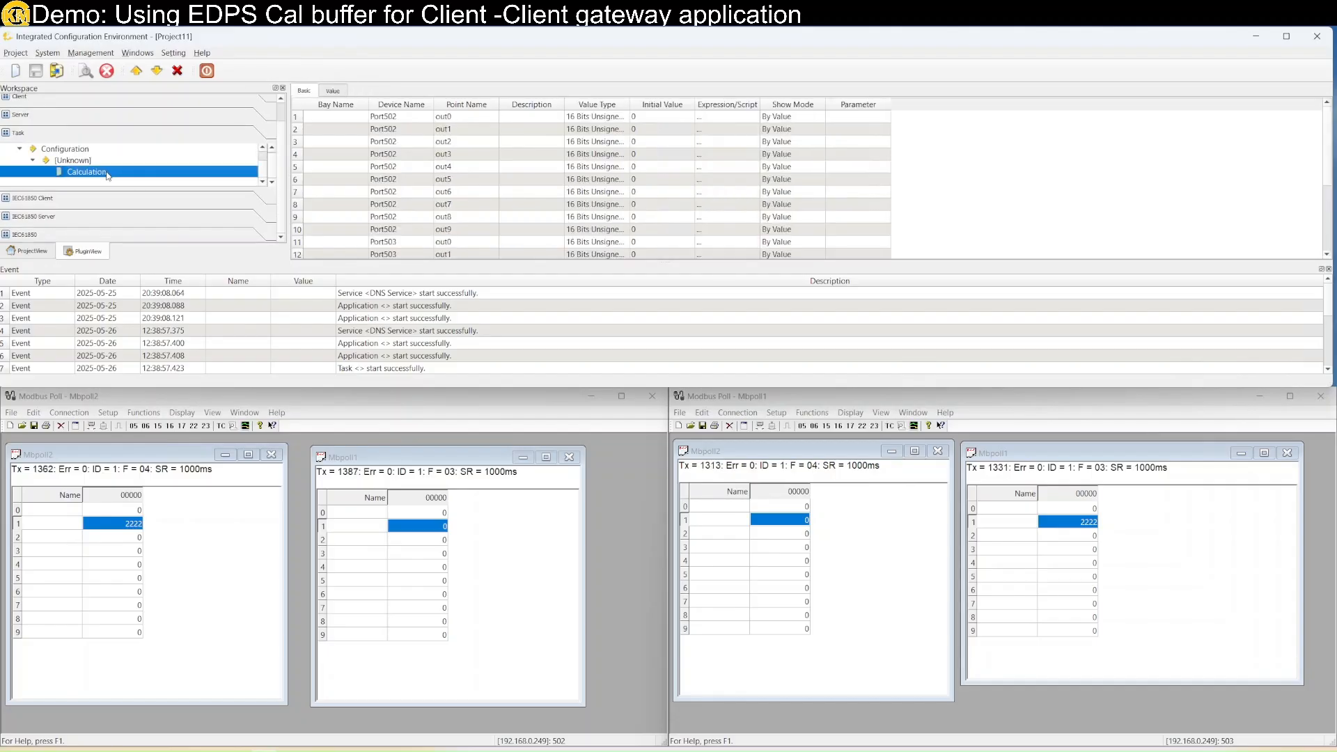
left_click(334, 92)
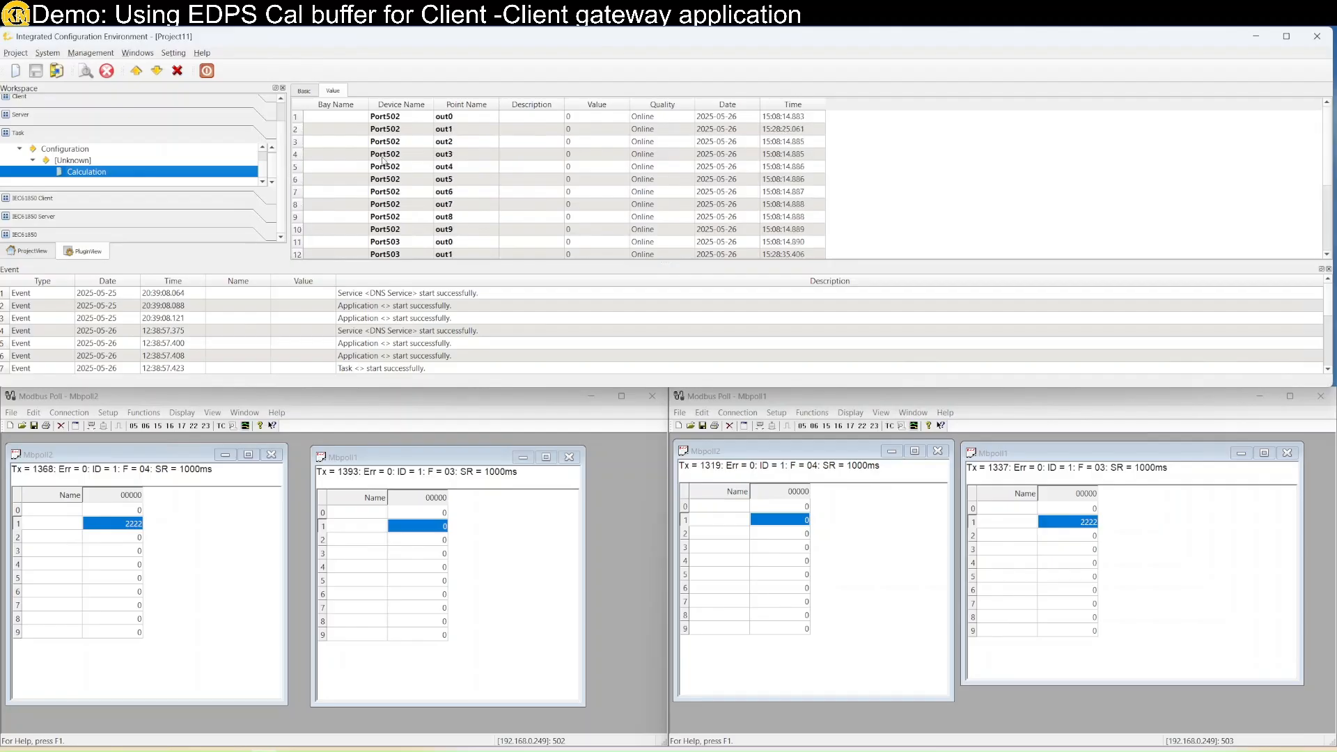
Reopen the Calculation task's live values and scroll to the Port503 rows, where out1 reads 2222
double_click(83, 163)
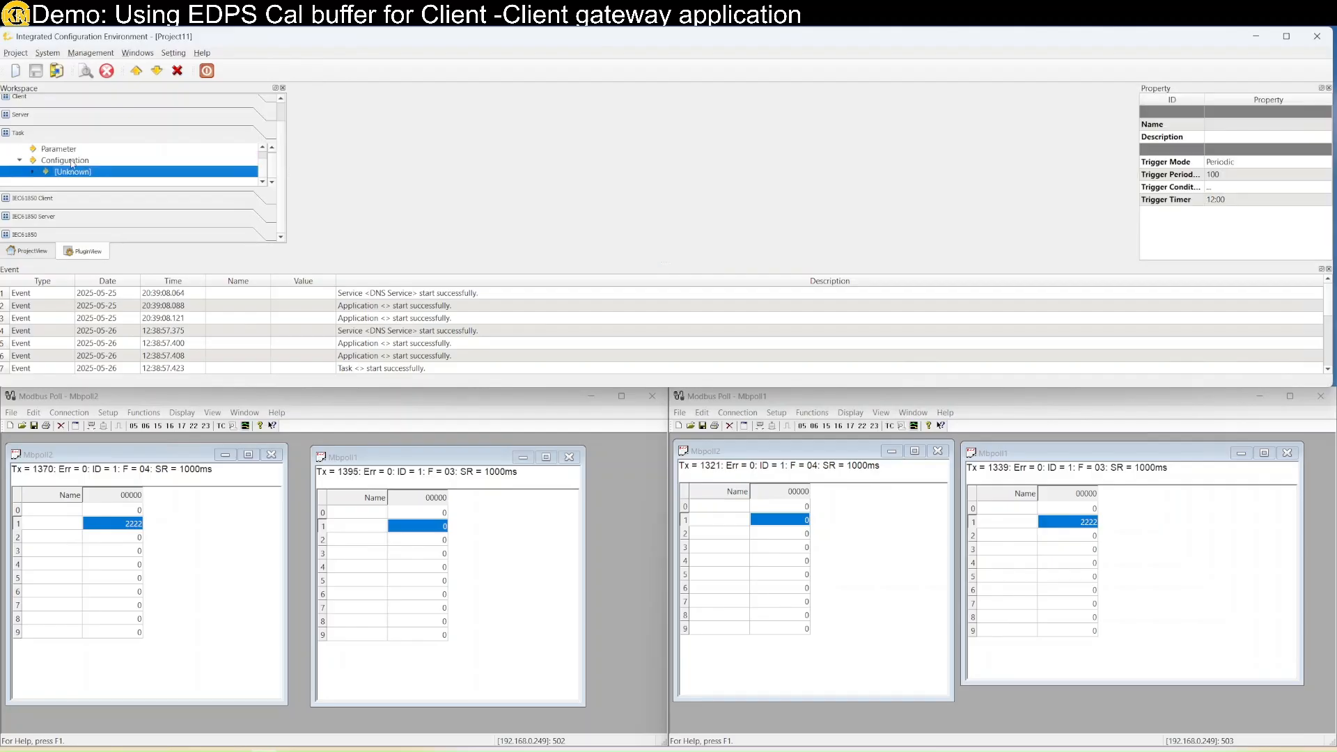
double_click(71, 162)
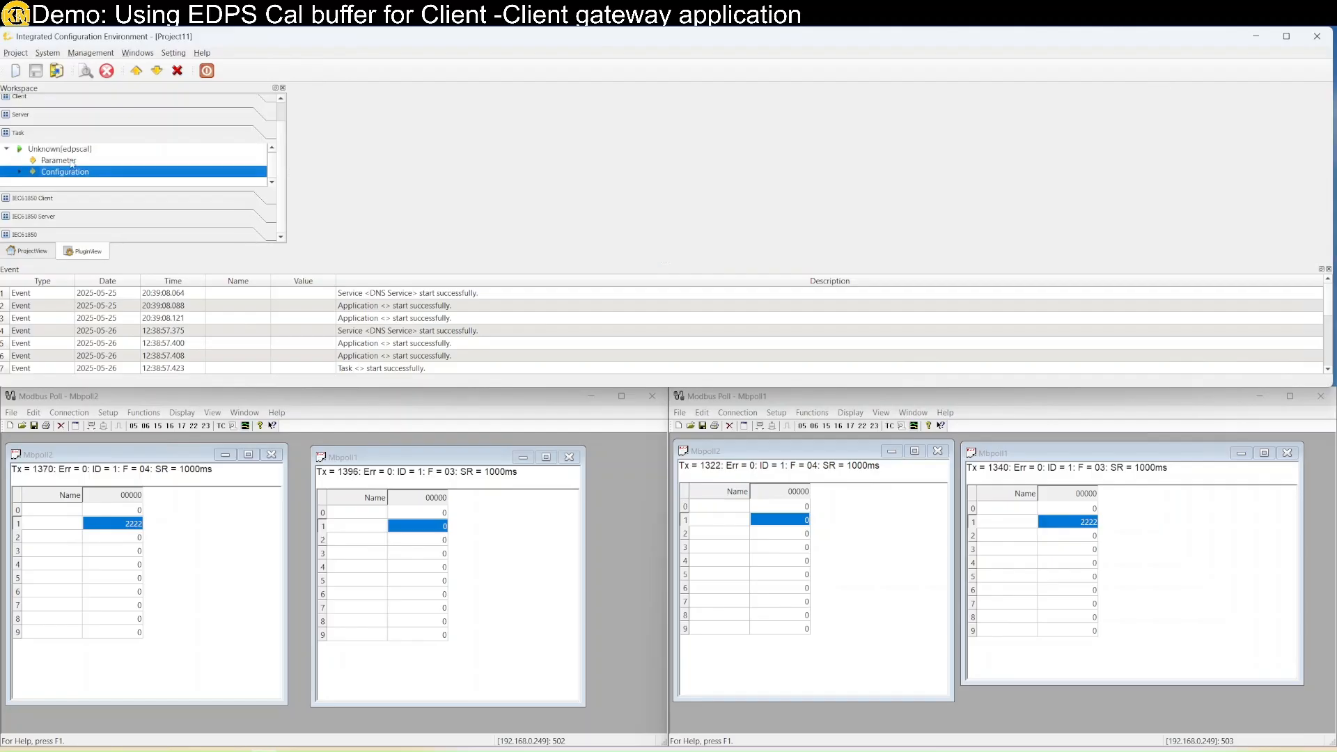
double_click(28, 171)
left_click(73, 182)
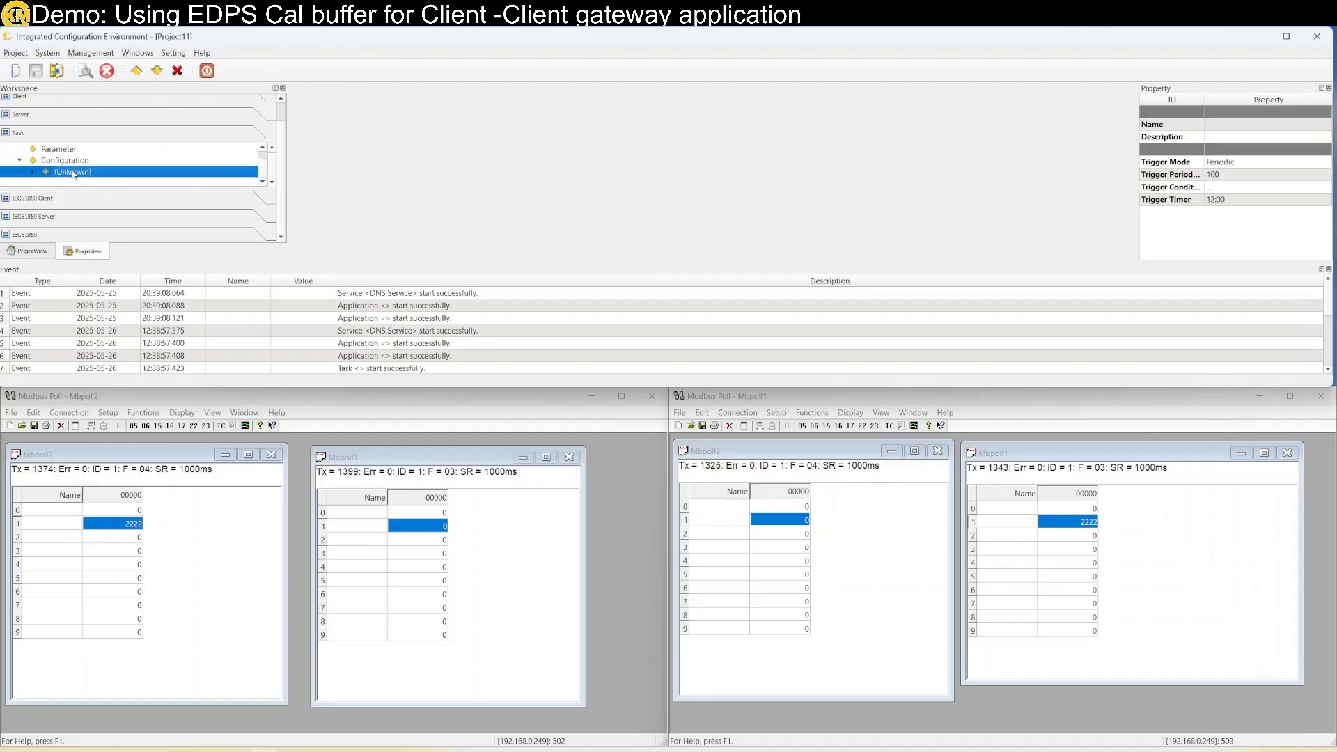
double_click(74, 173)
left_click(89, 191)
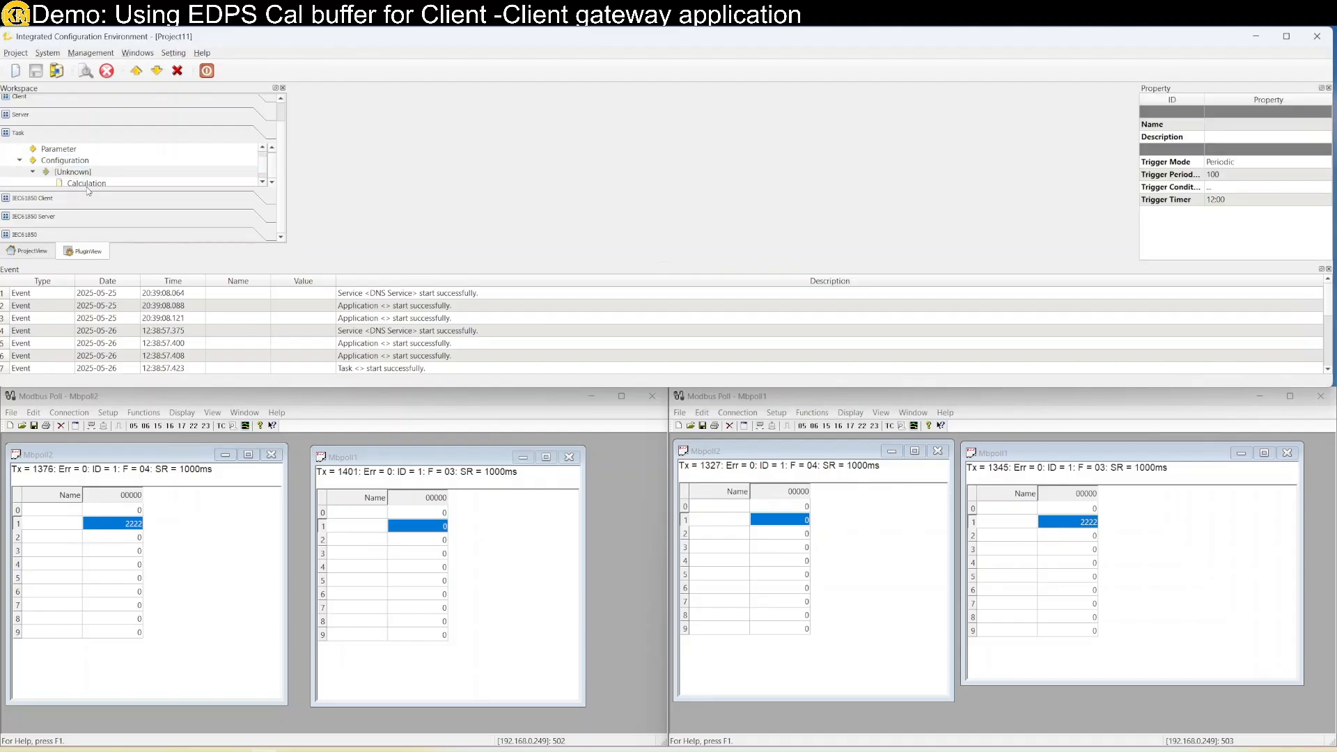
left_click(87, 184)
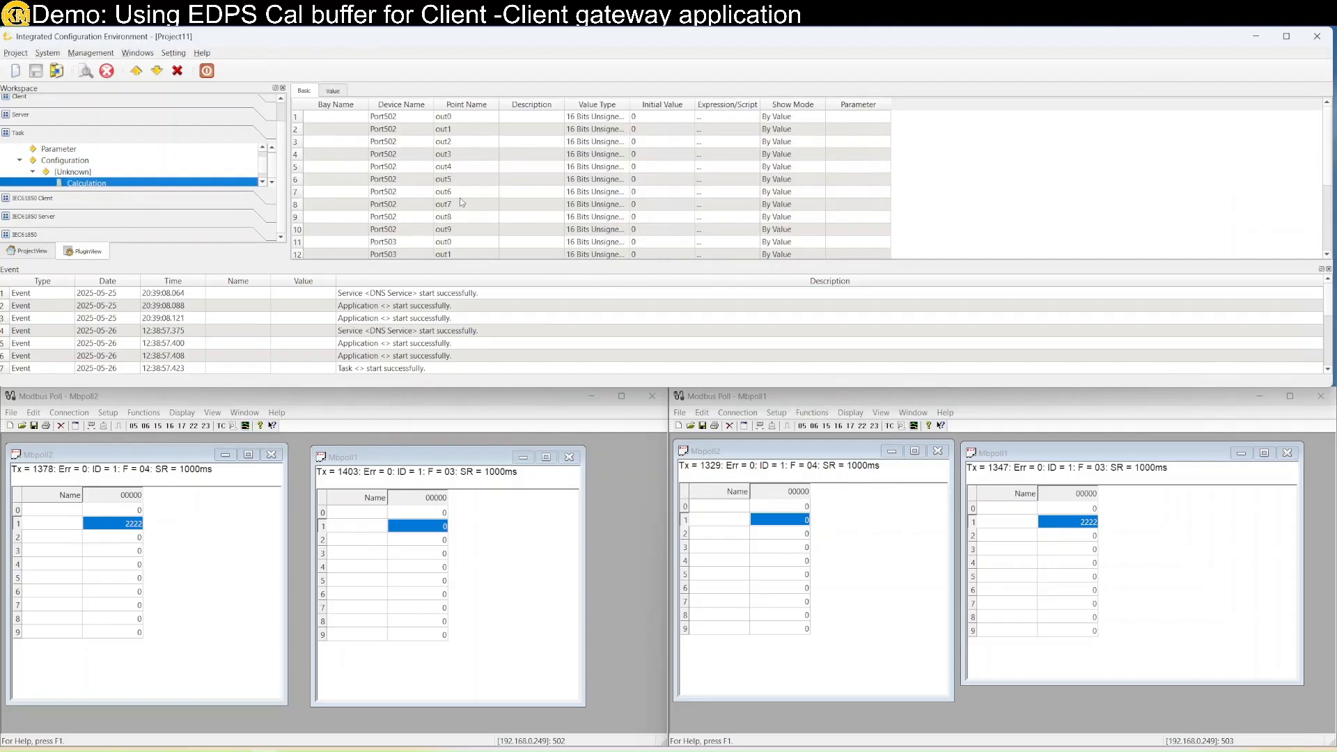
left_click(332, 92)
scroll(612, 225, "down", 2)
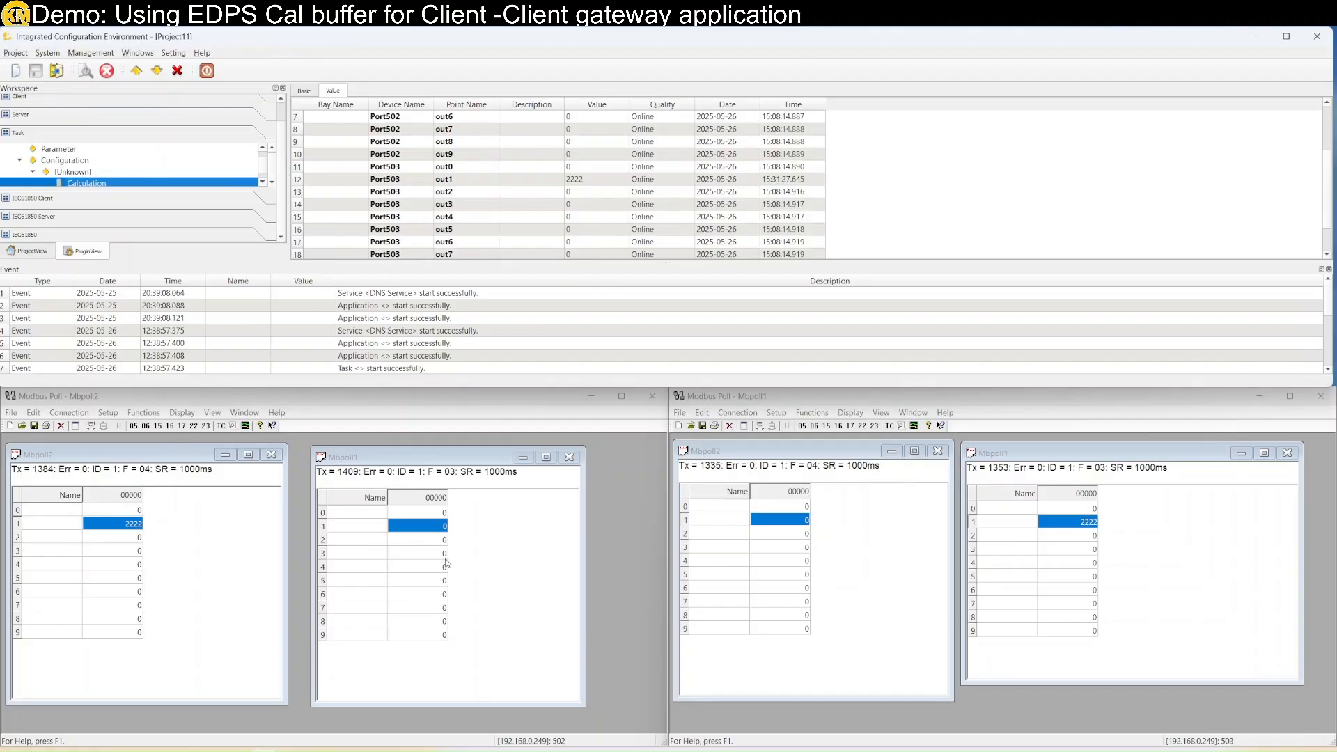
Write 3333 to port 502 holding register 1, then check port 503's input register view
left_click(426, 533)
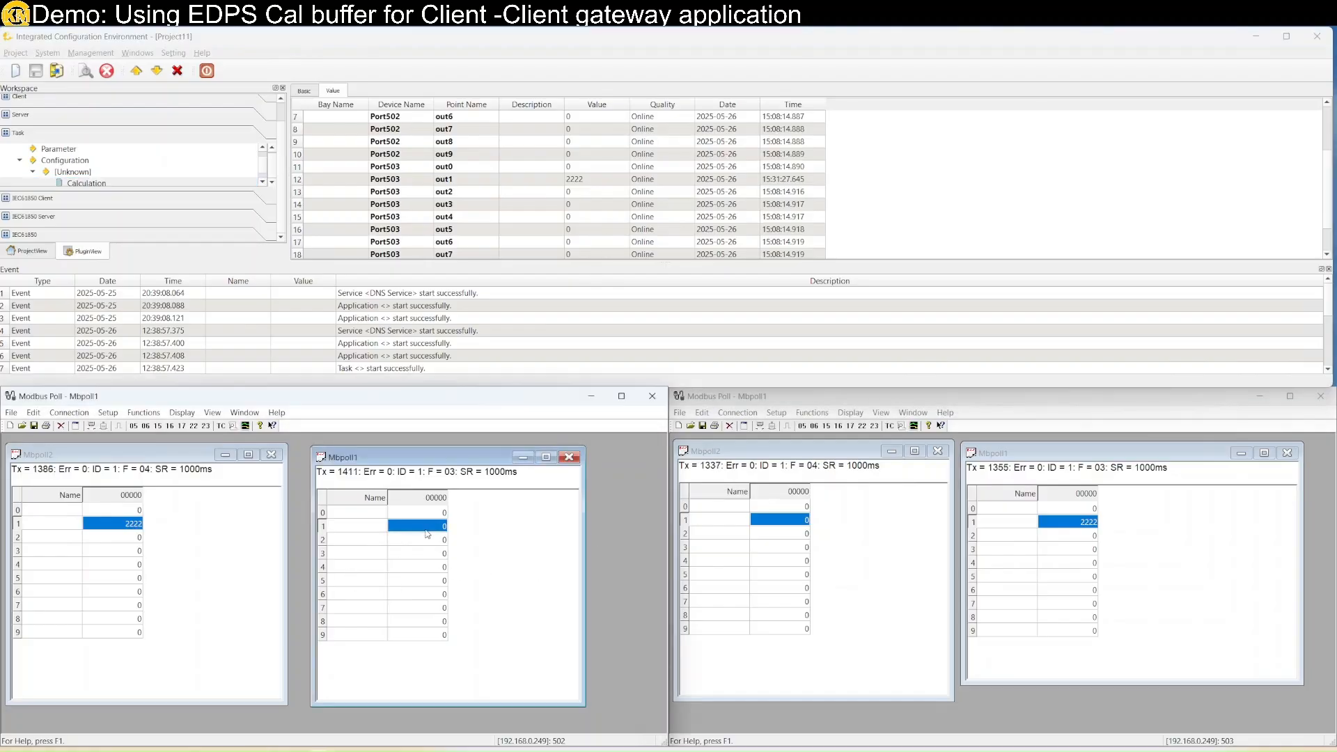
double_click(427, 534)
left_click(384, 622)
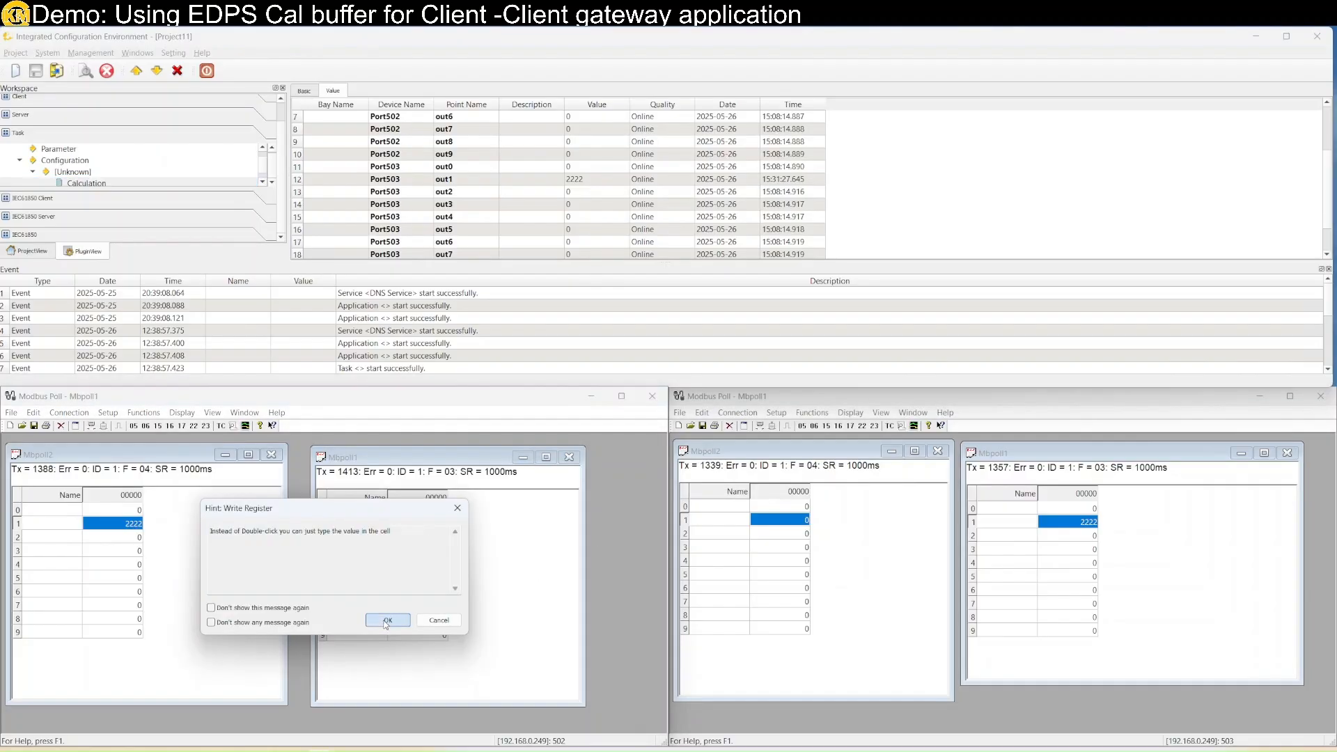
type("323")
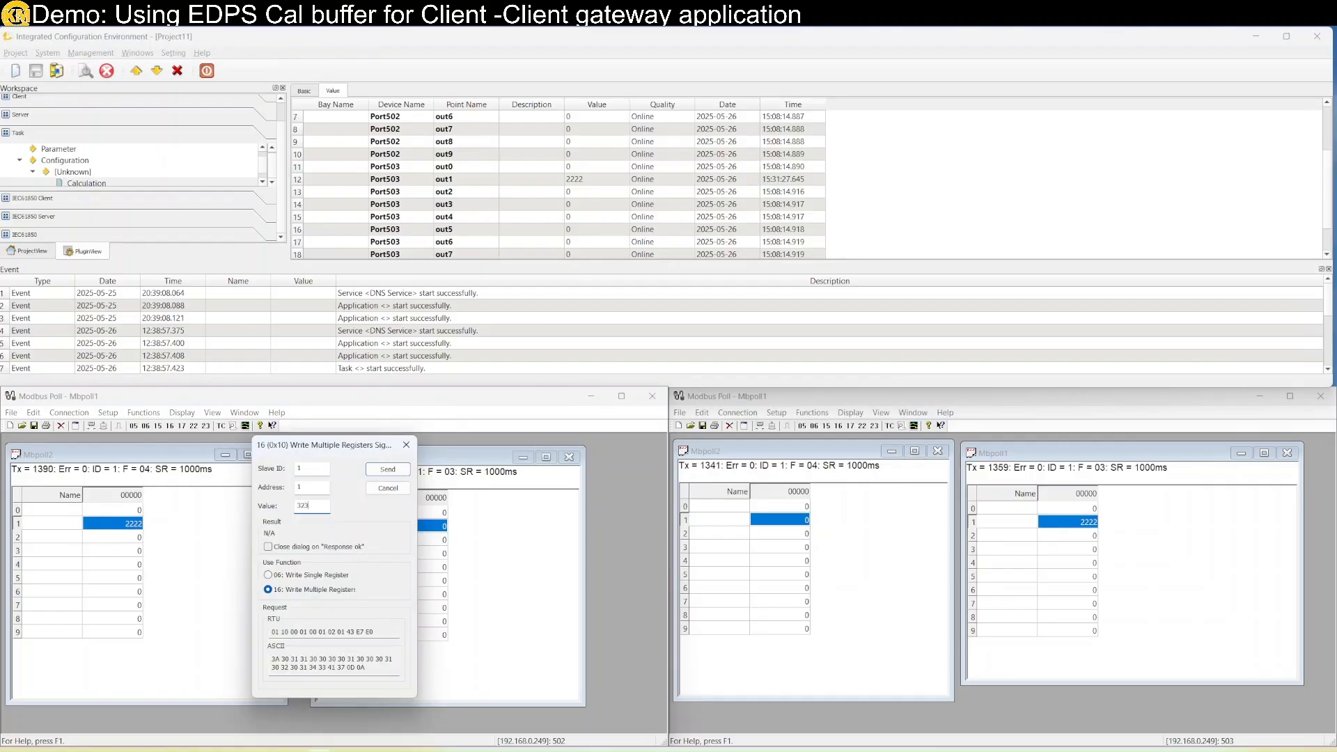
type("3333")
left_click(388, 468)
left_click(388, 488)
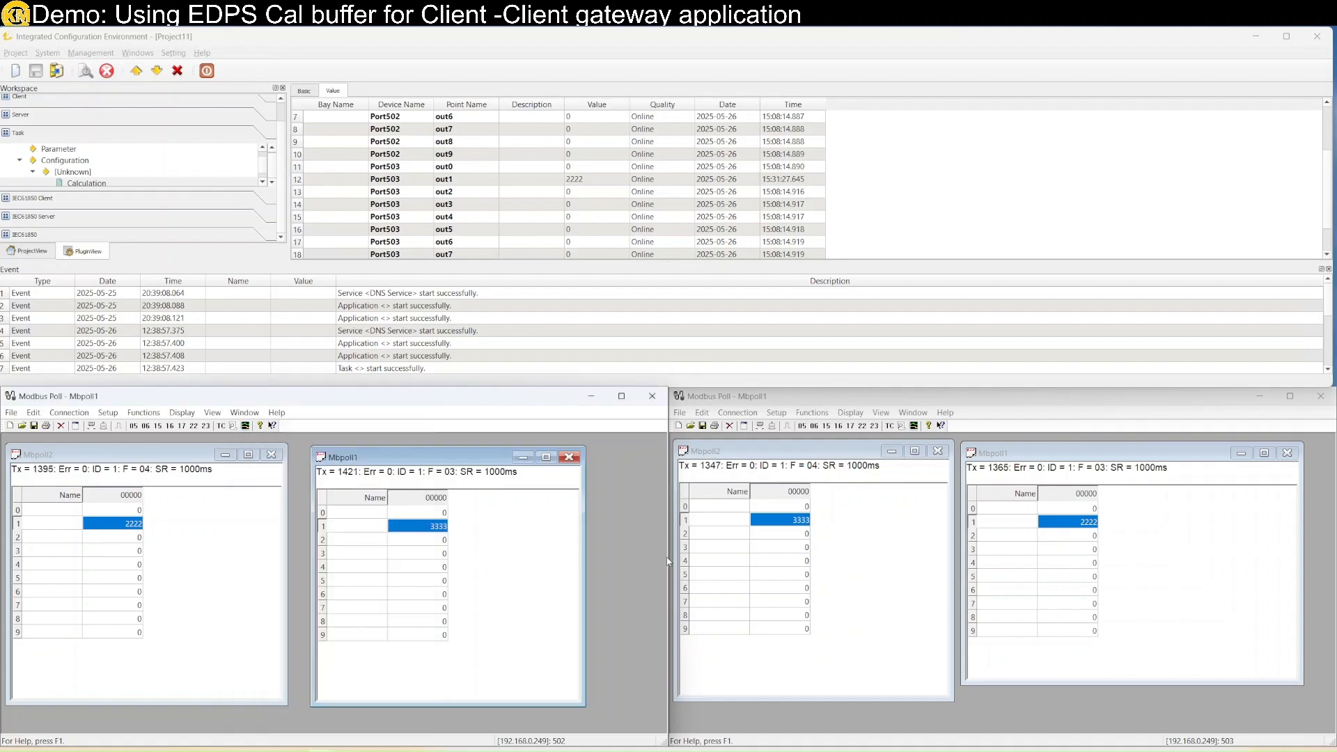
left_click(827, 558)
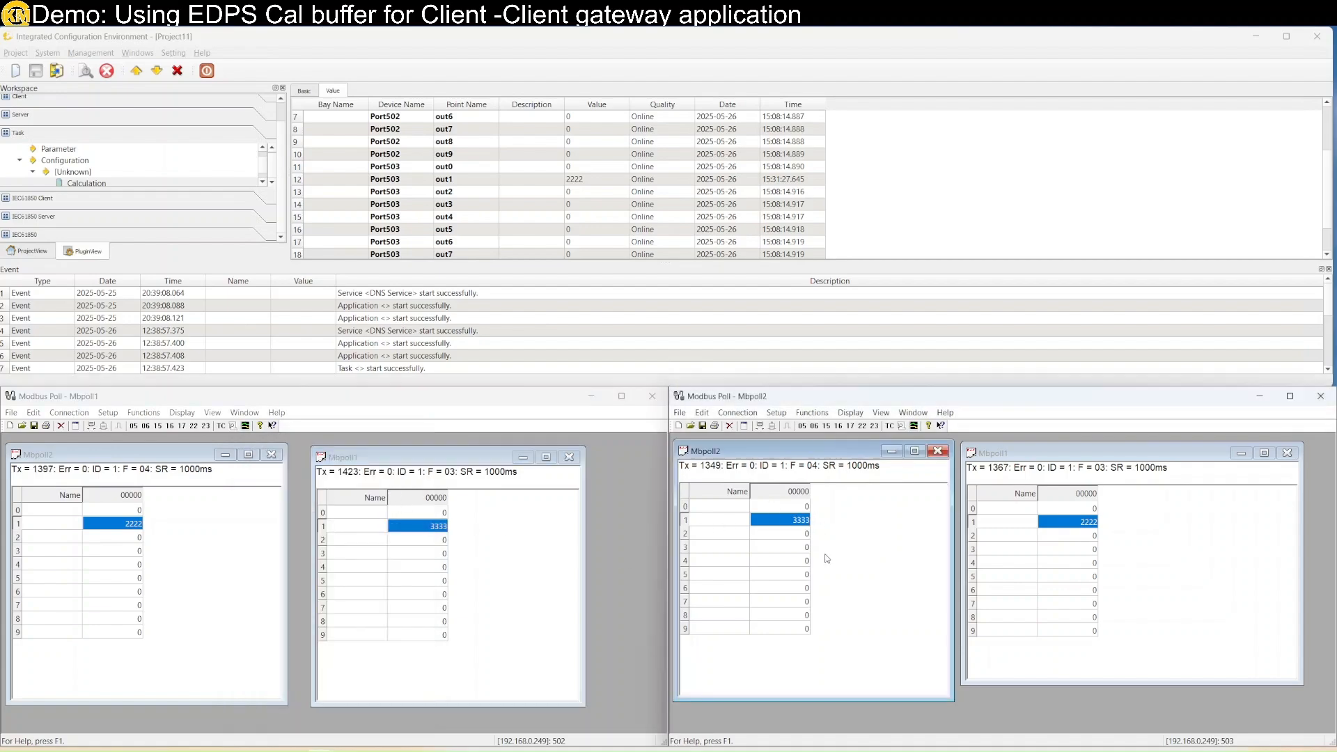